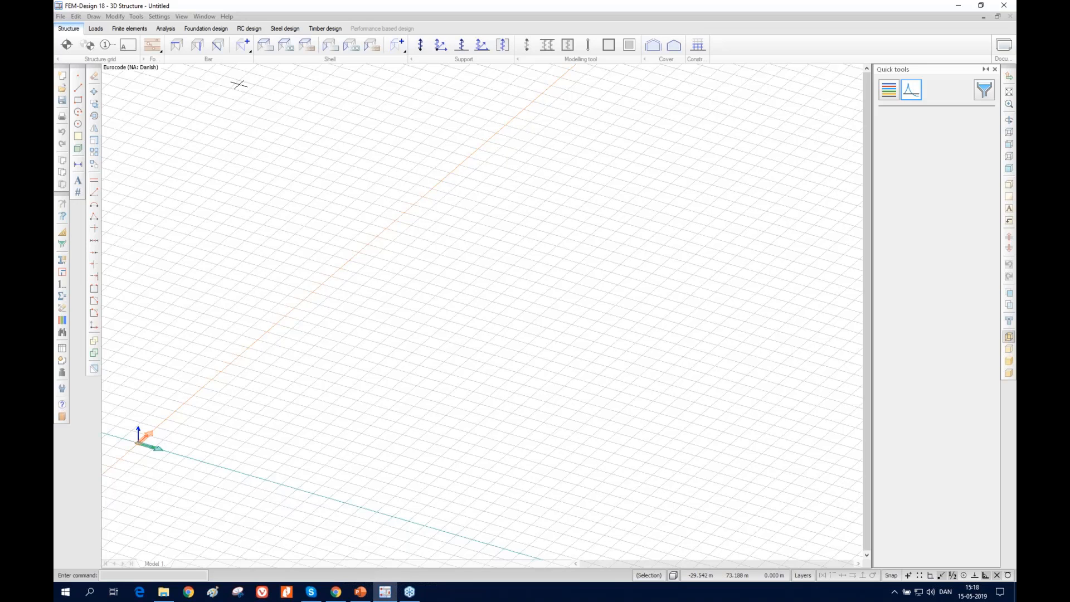
# Open the recent model "no peak-smoothing.str" and limit the 3D view to the storey at 3.00 m
pyautogui.click(61, 18)
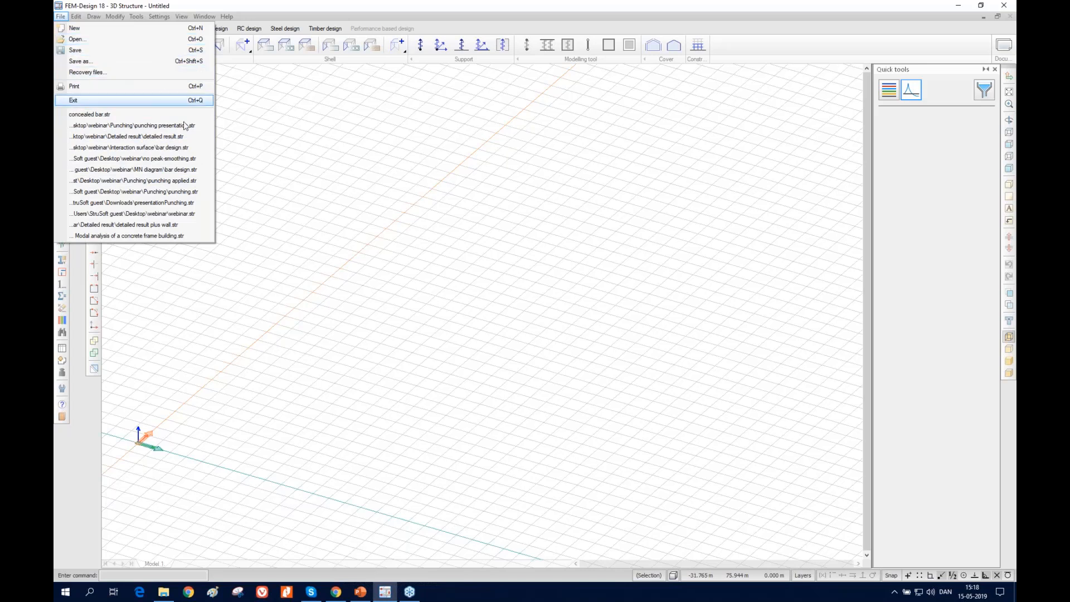
pyautogui.click(128, 158)
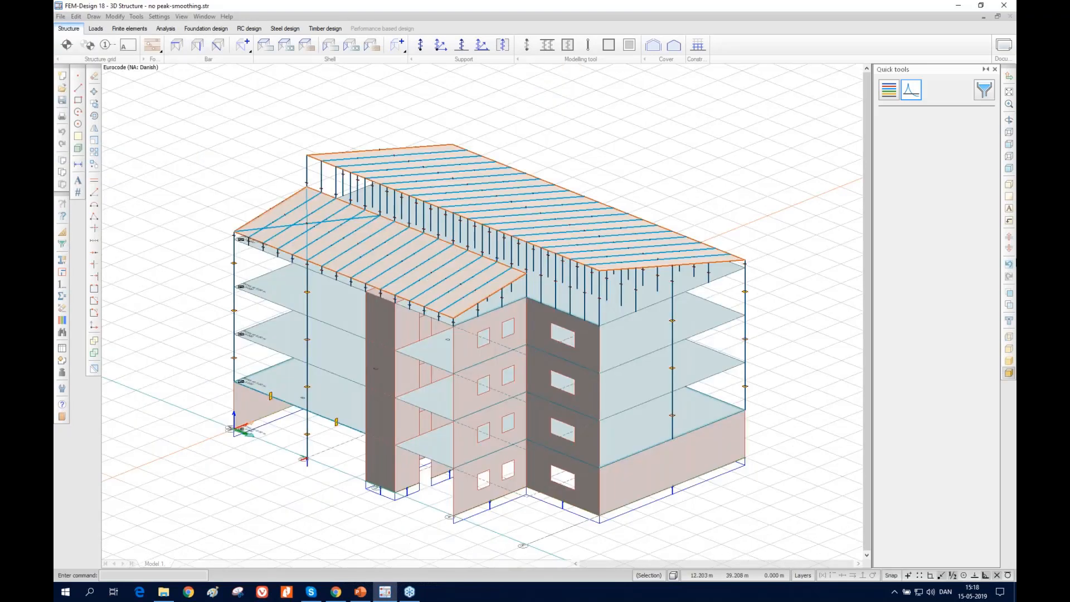
pyautogui.click(1008, 221)
pyautogui.click(951, 236)
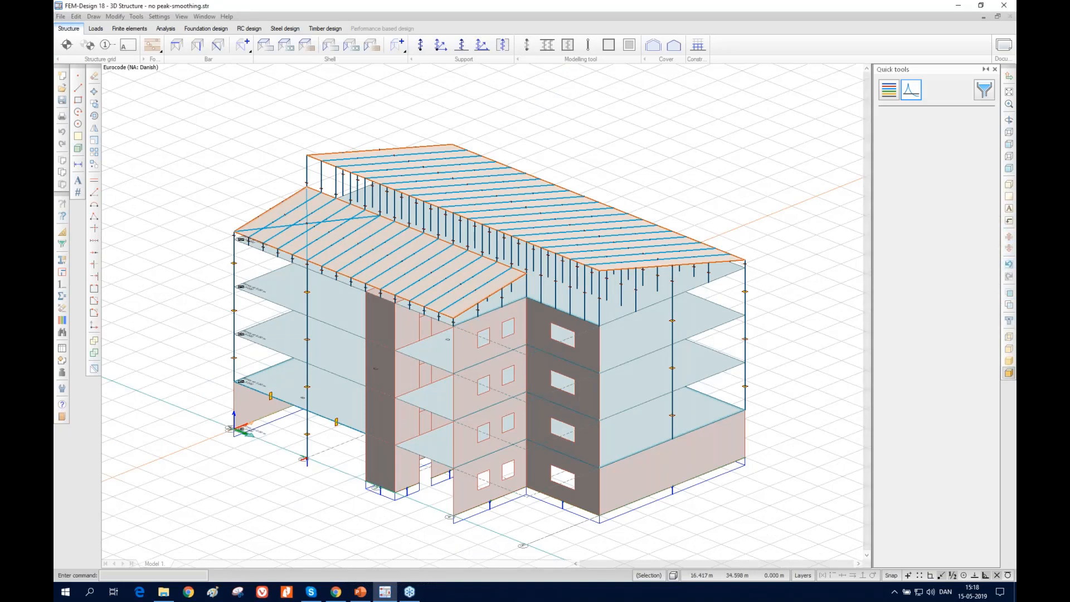
pyautogui.scroll(2, 554, 381)
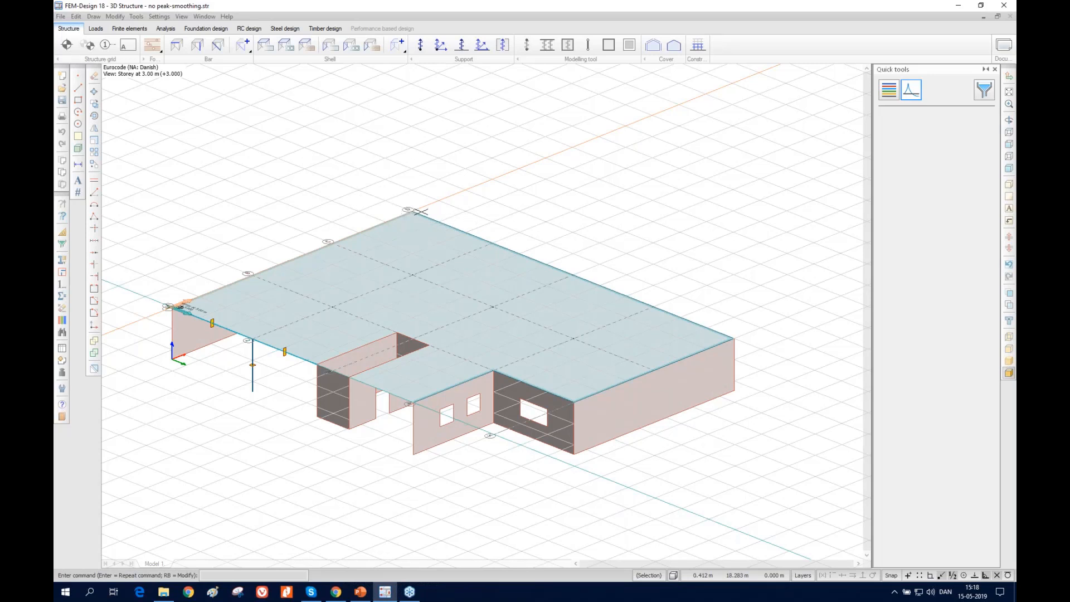
# Display the storey's finite element mesh and examine the elements and peak-smoothing regions around the slab's corner support and columns
pyautogui.click(135, 30)
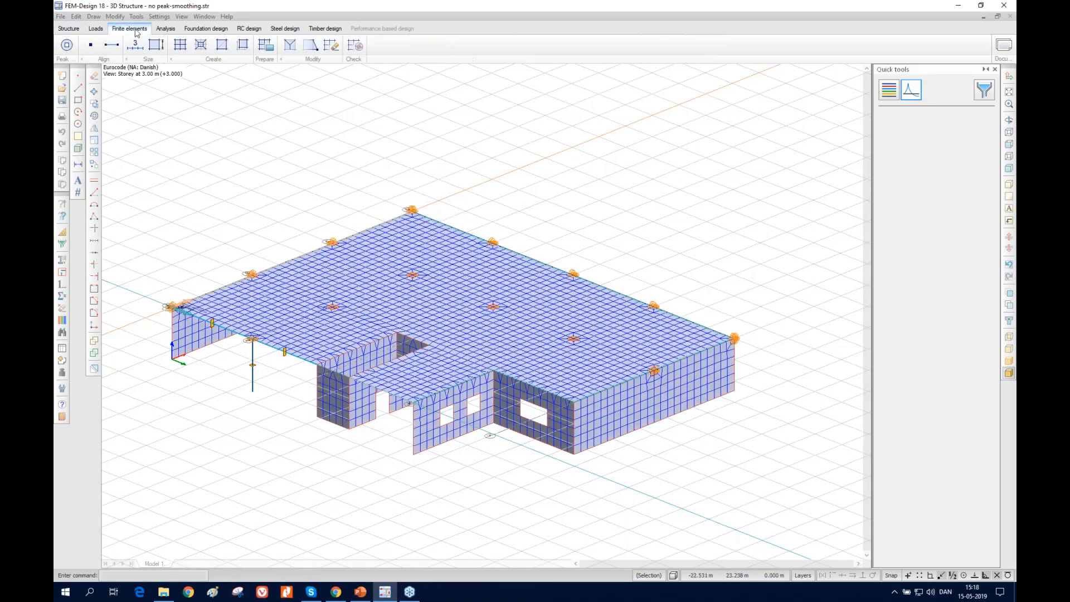
pyautogui.scroll(1, 413, 217)
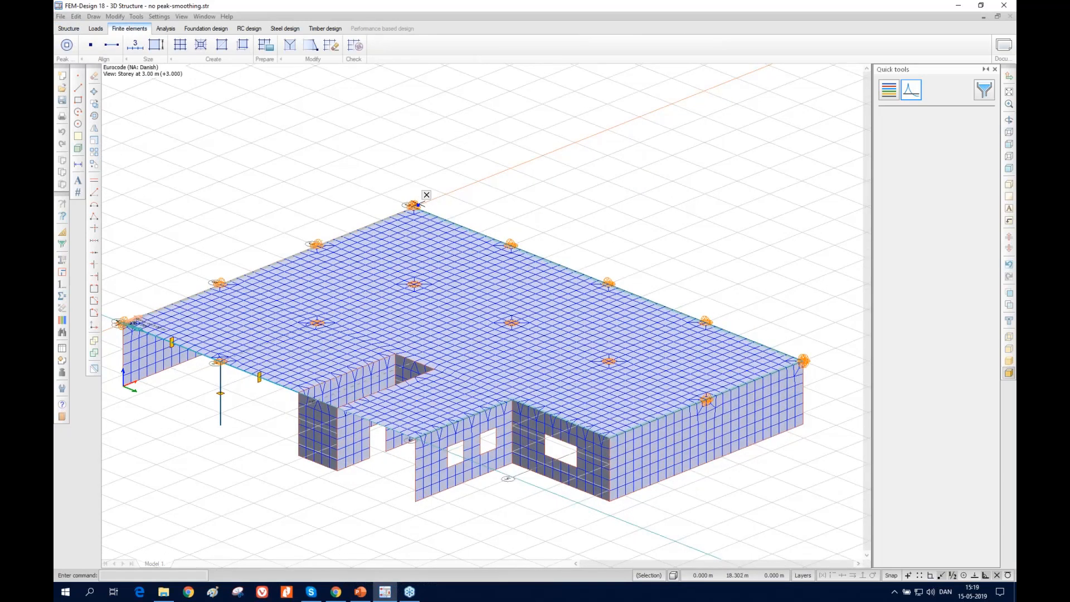
pyautogui.scroll(1, 415, 218)
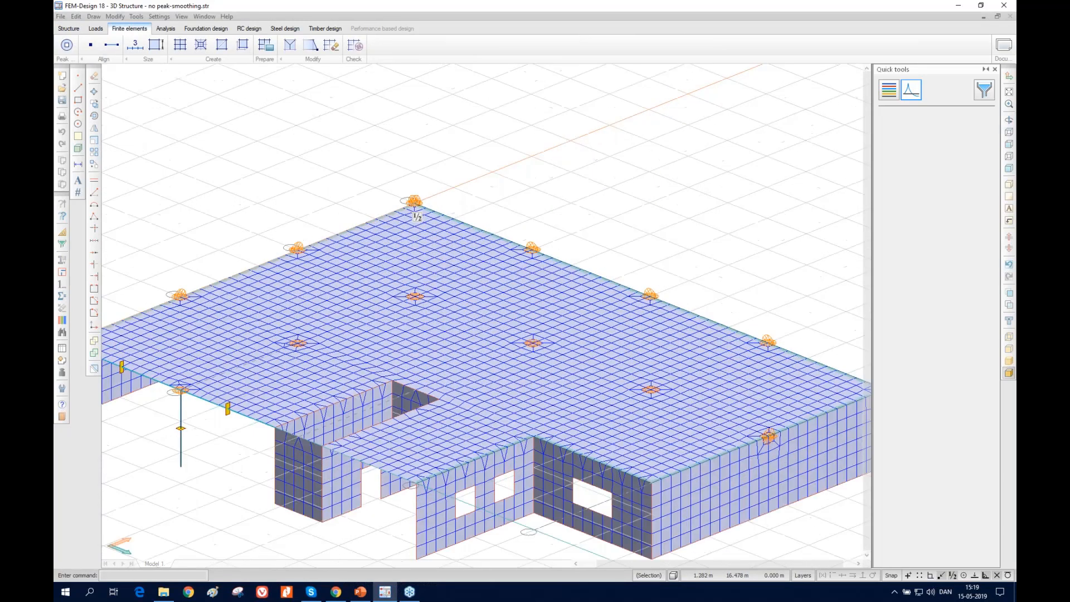
pyautogui.scroll(3, 415, 218)
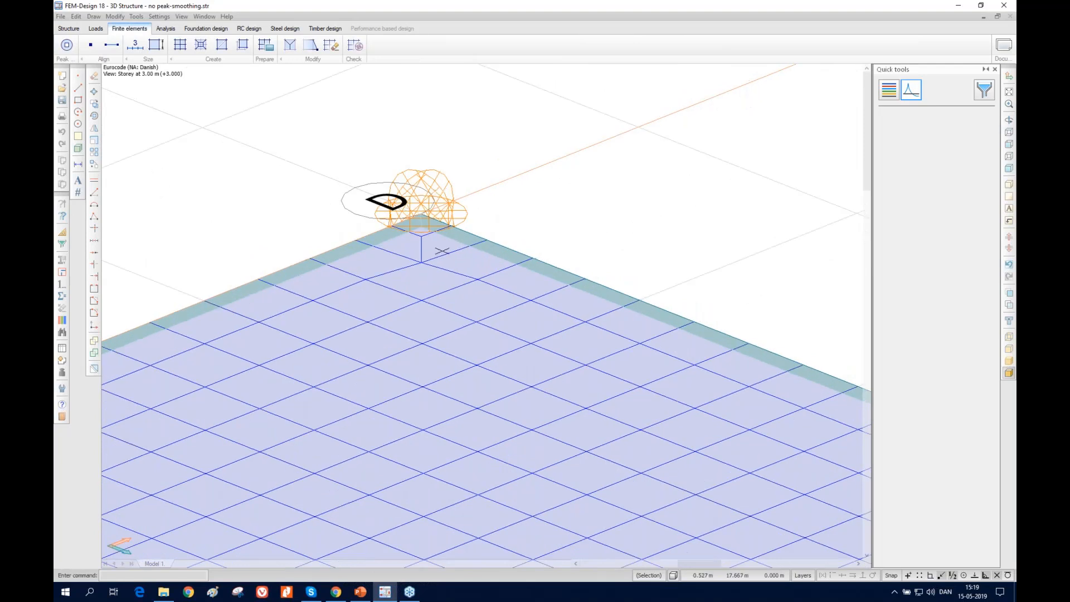
pyautogui.scroll(-4, 442, 252)
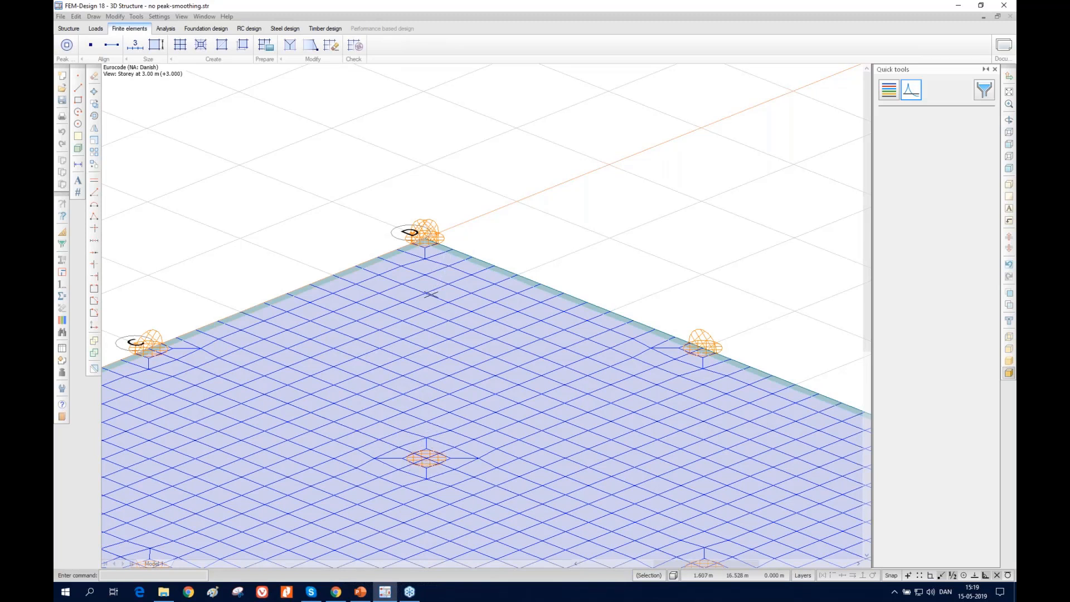
pyautogui.moveTo(431, 294)
pyautogui.scroll(3, 442, 227)
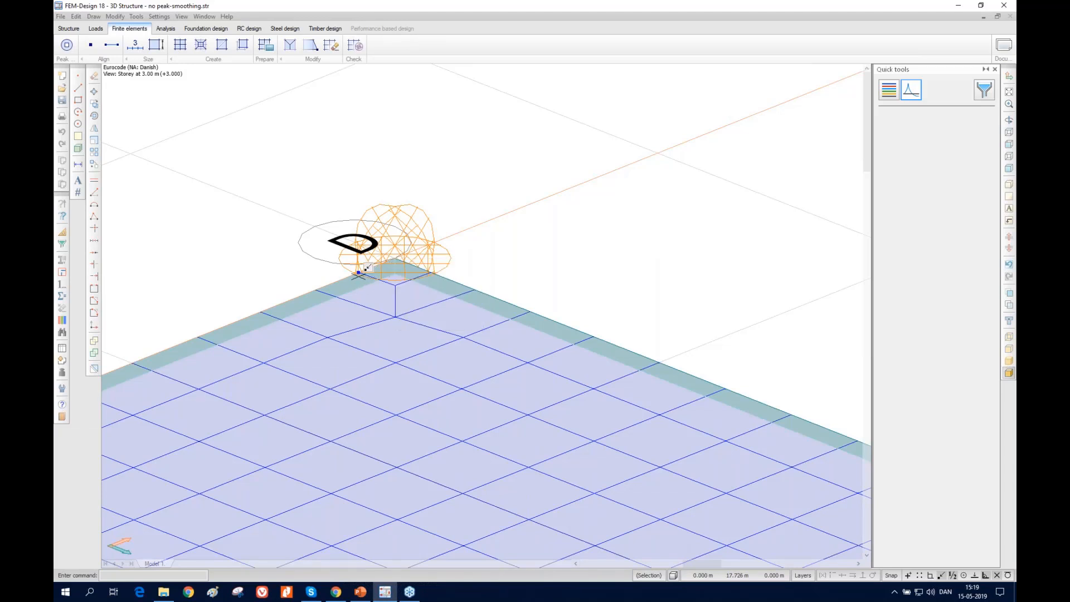
pyautogui.scroll(3, 371, 262)
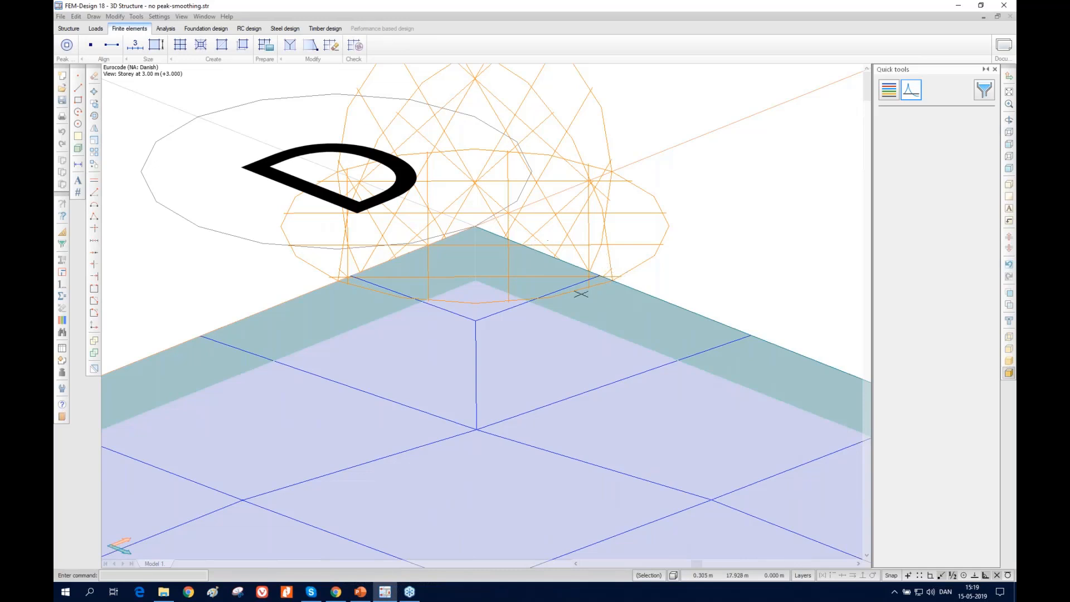
pyautogui.scroll(-1, 579, 294)
pyautogui.scroll(-8, 462, 309)
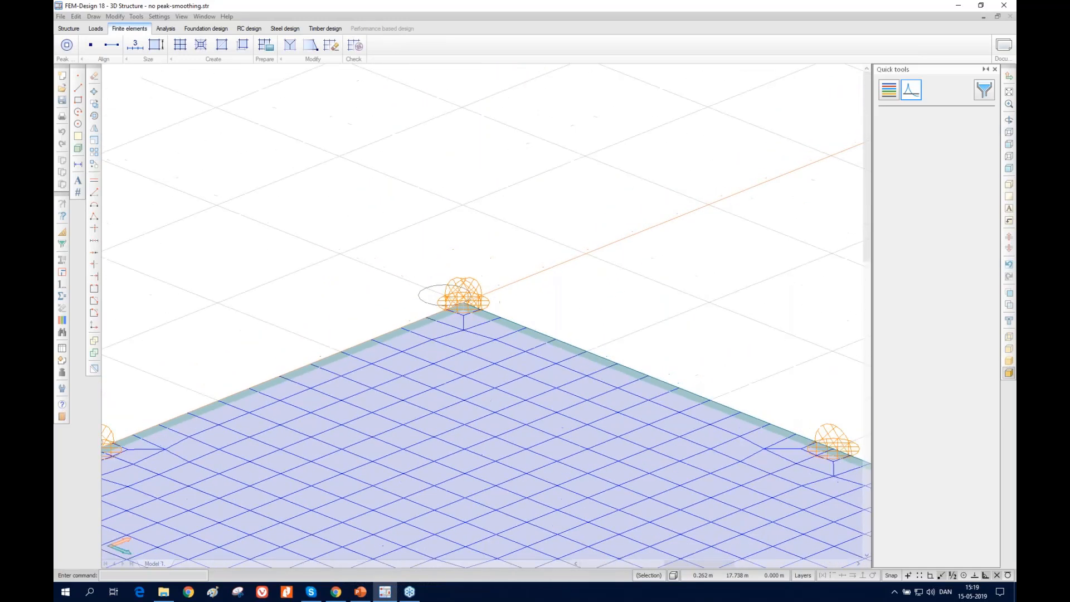
pyautogui.scroll(-5, 463, 303)
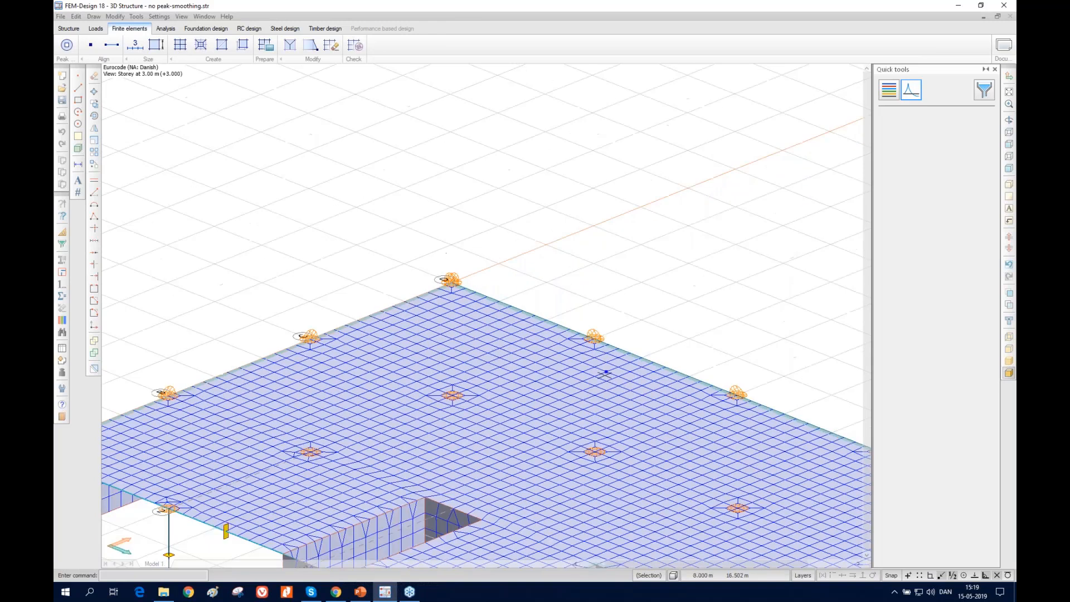
pyautogui.scroll(-3, 429, 255)
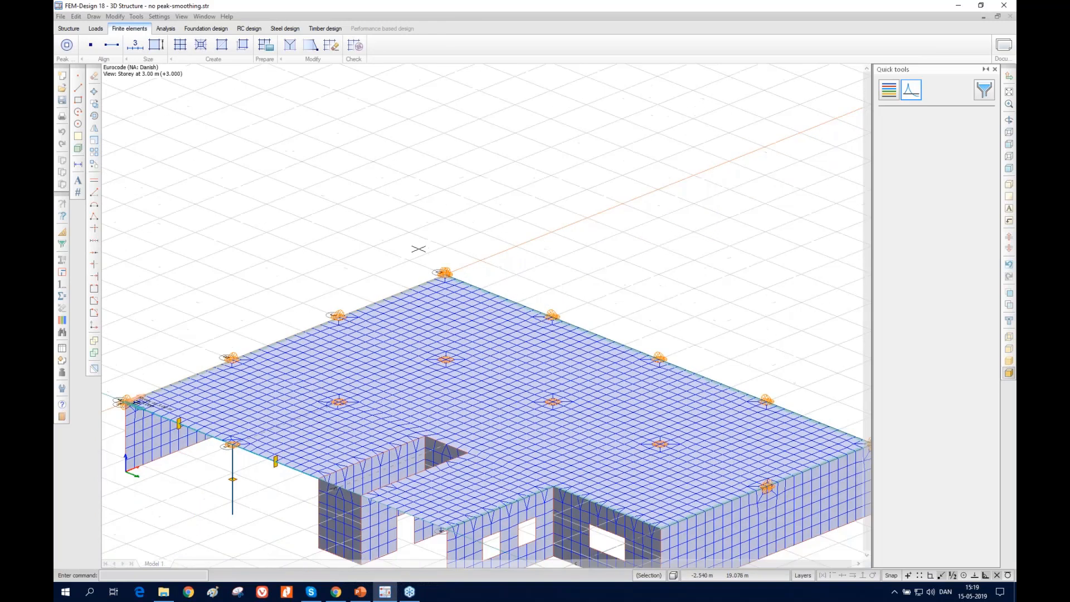
pyautogui.scroll(-4, 398, 224)
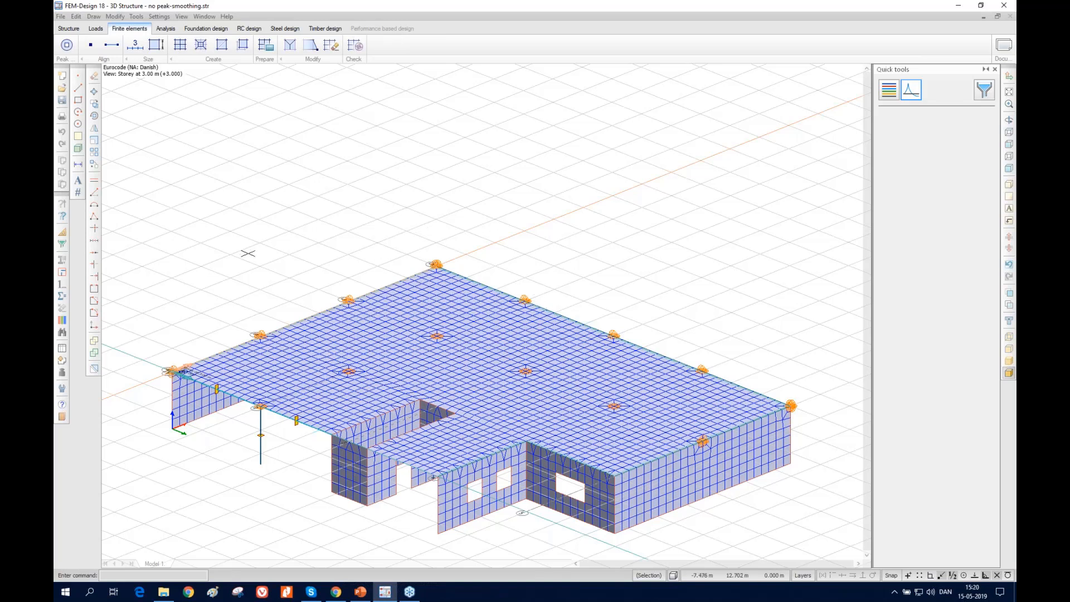
# Return to the structural model and show the peak-smoothing method options in the calculation settings
pyautogui.click(65, 29)
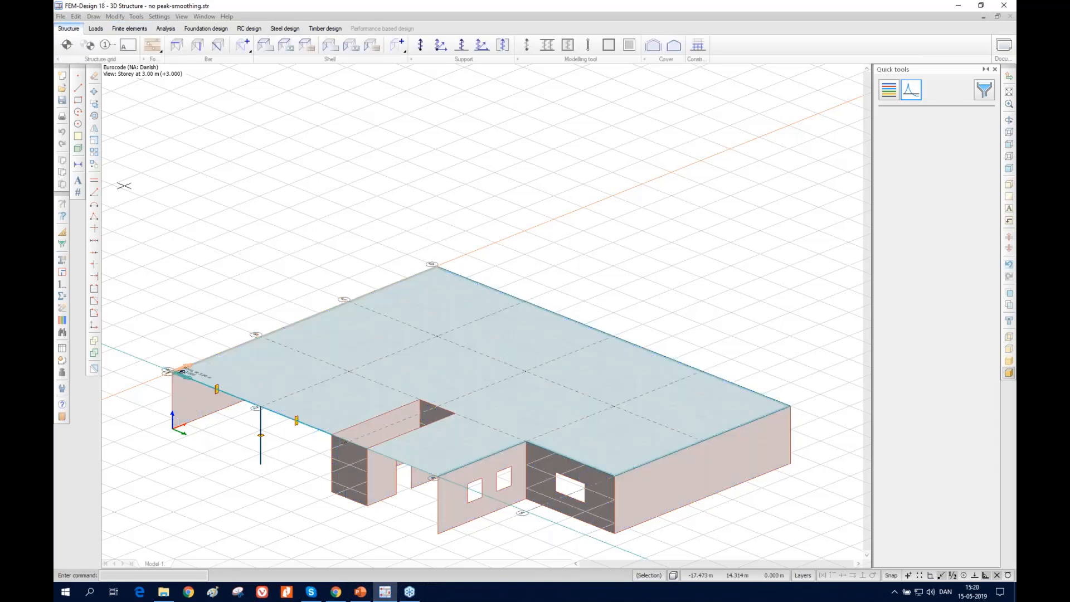
pyautogui.click(62, 388)
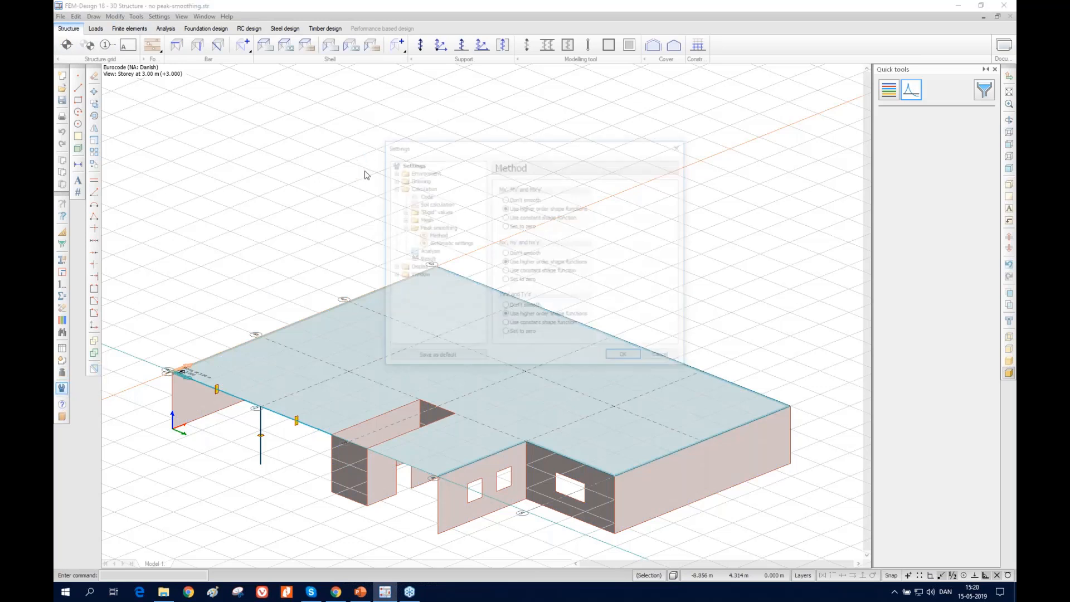
pyautogui.moveTo(496, 154); pyautogui.dragTo(383, 161)
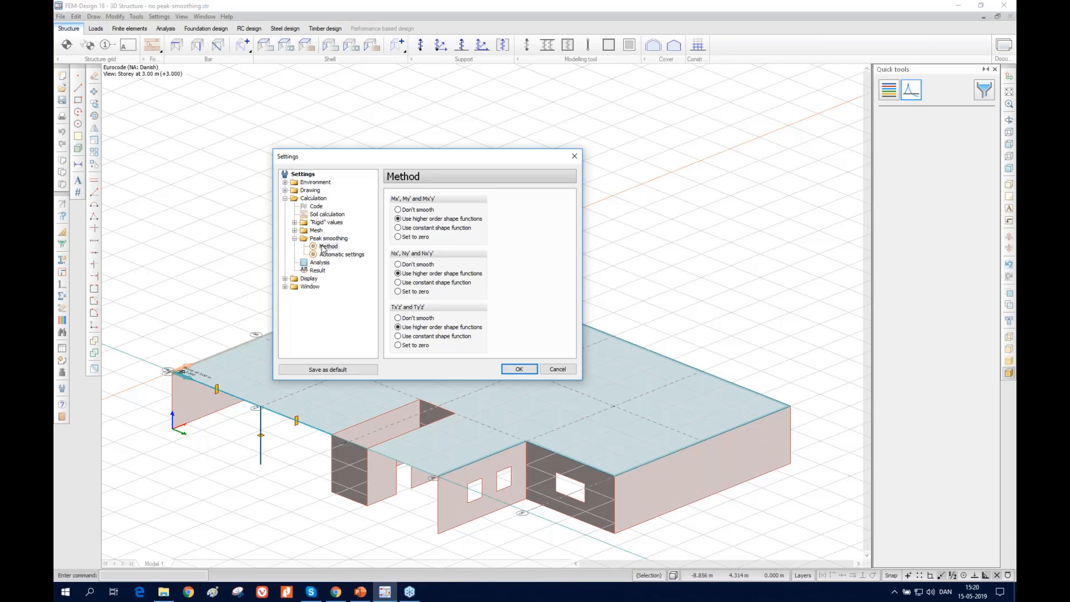
pyautogui.click(324, 247)
# Switch to the Concoret Webinar.pptx presentation in PowerPoint and view the Peak-smoothing slide and the following slide comparing smoothing methods
pyautogui.moveTo(360, 592)
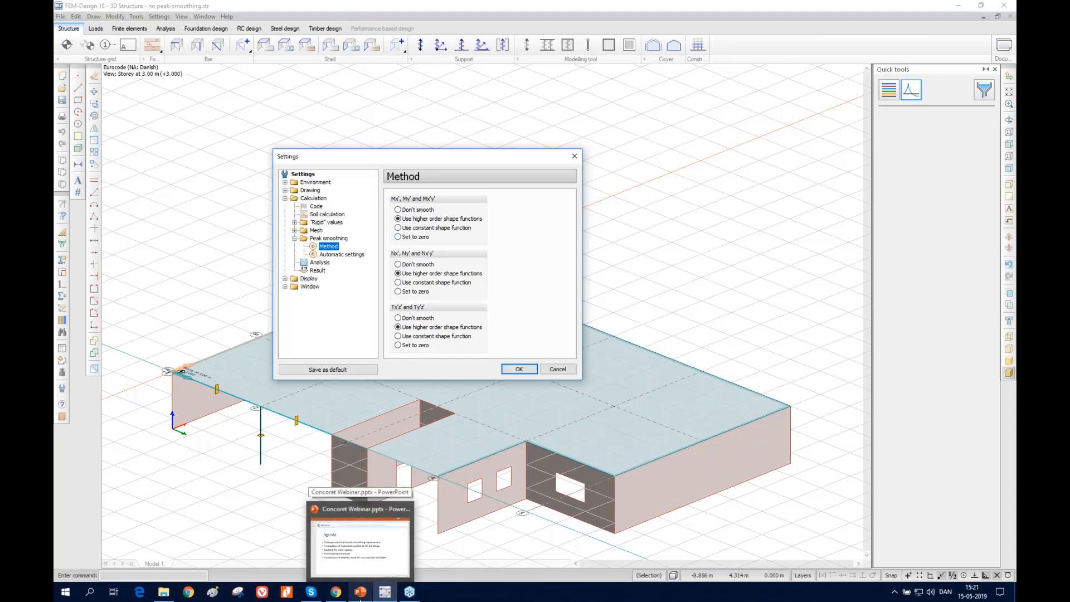
pyautogui.click(360, 597)
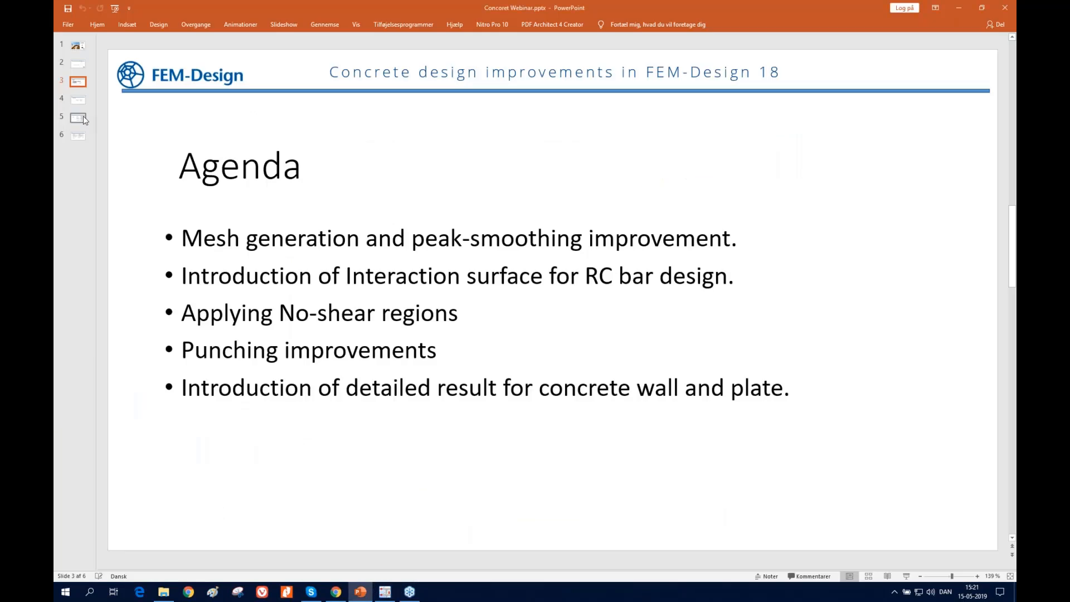
pyautogui.click(84, 119)
pyautogui.click(79, 102)
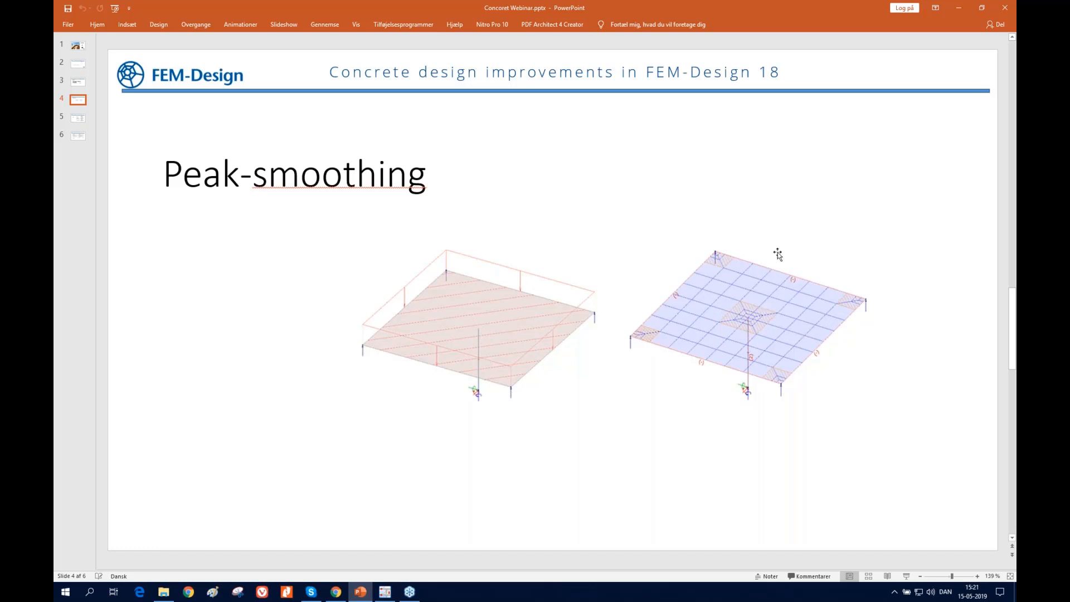
pyautogui.click(75, 118)
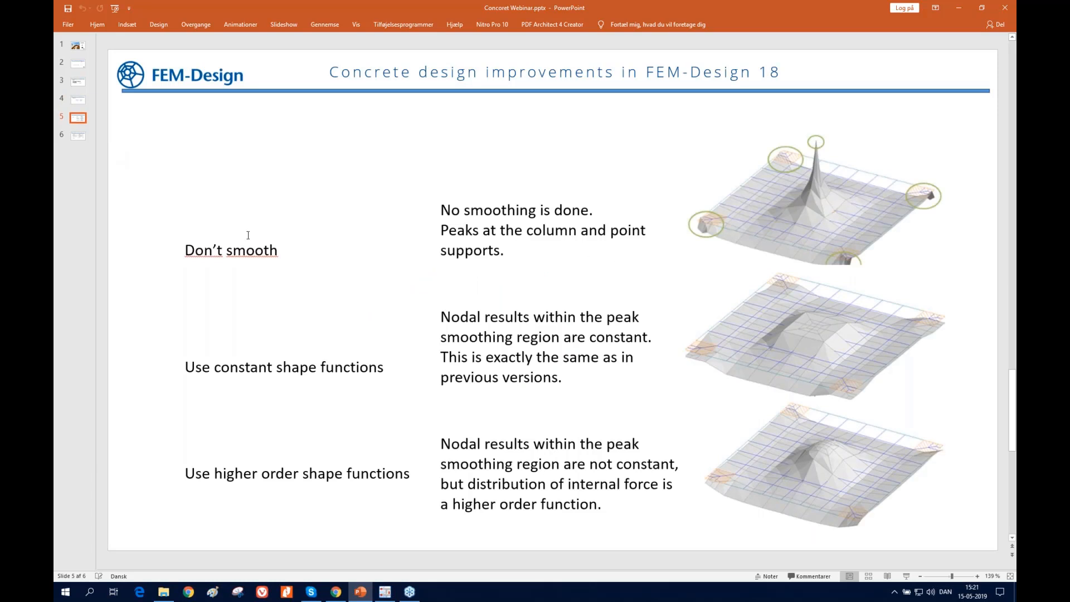
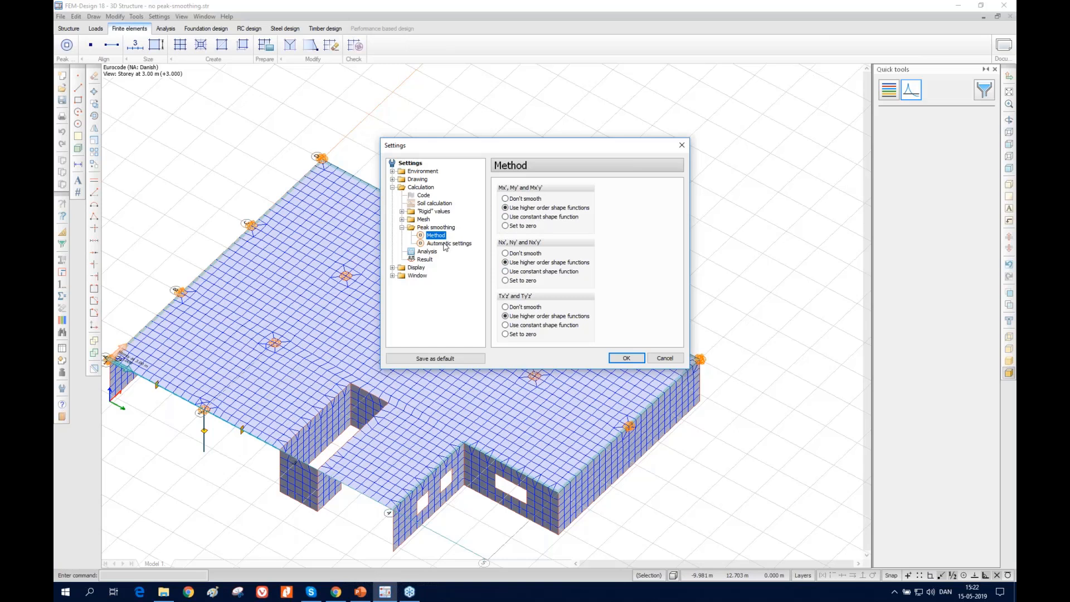
# Review the automatic settings for peak-smoothing regions and leave the calculation settings without changes
pyautogui.click(446, 244)
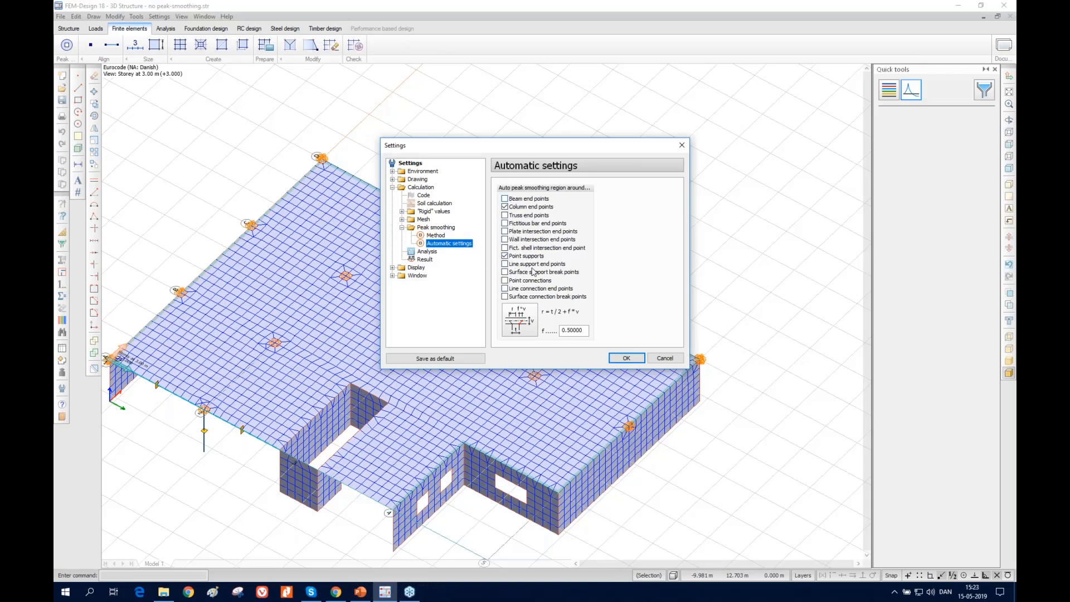
pyautogui.click(665, 358)
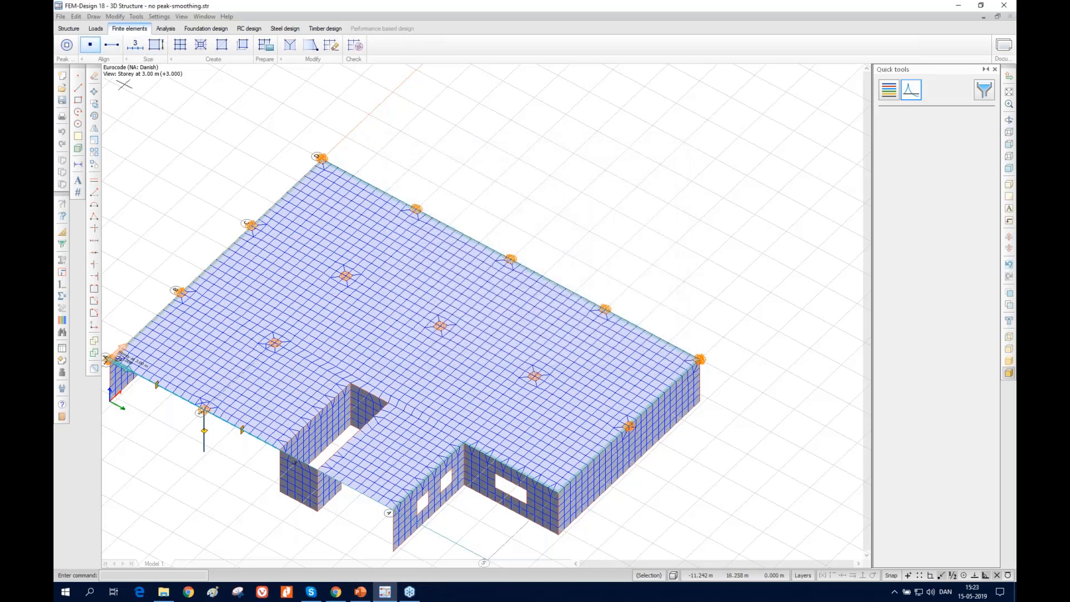
# Show the manual Peak smoothing region tool, and review the peak-smoothing method options in the settings without changing them
pyautogui.click(66, 49)
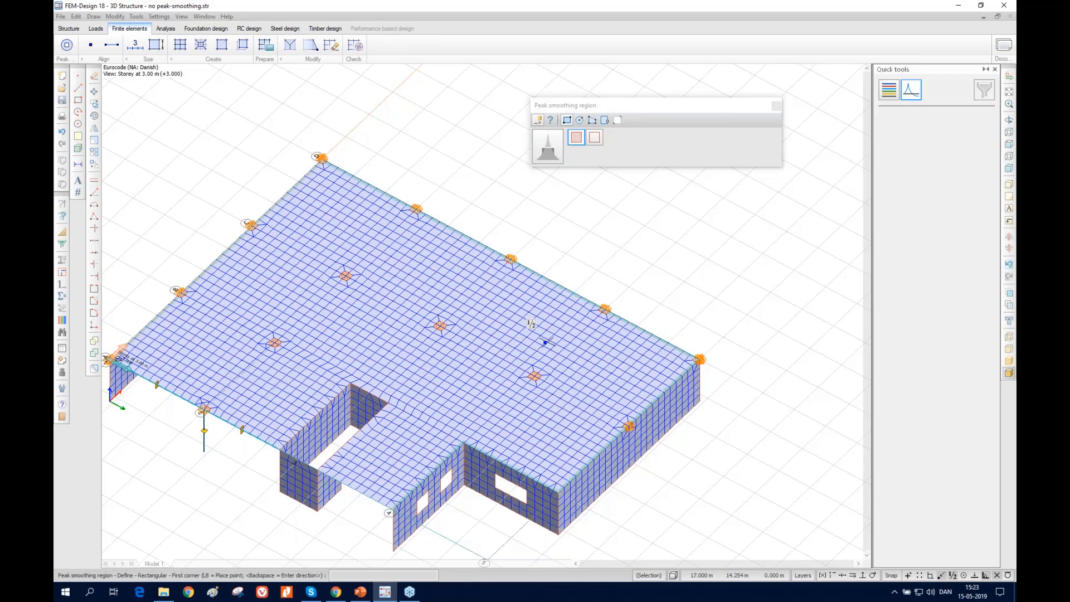
pyautogui.click(61, 388)
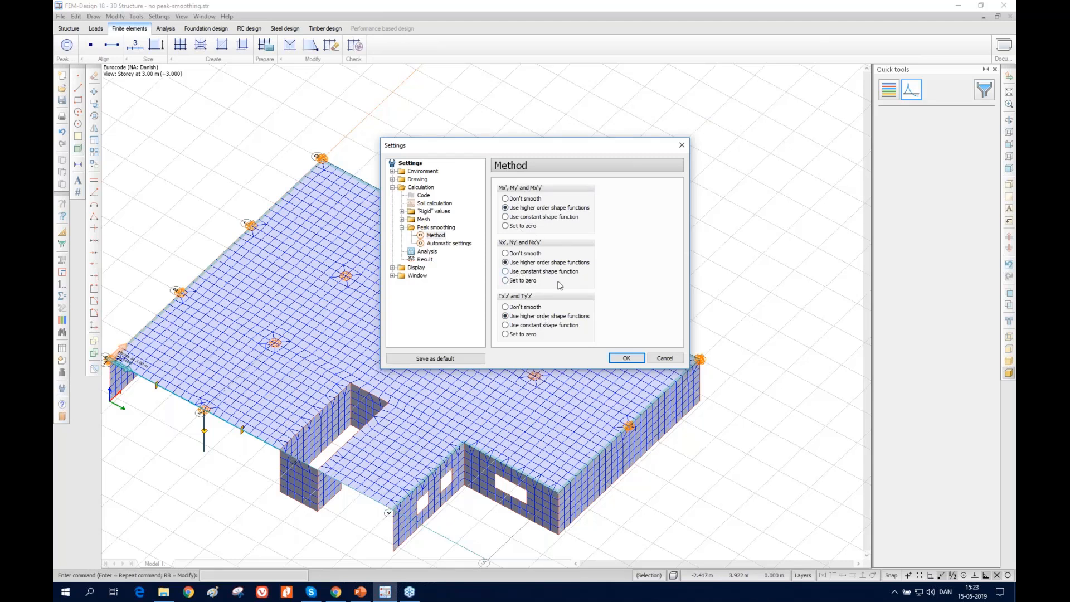
pyautogui.click(665, 359)
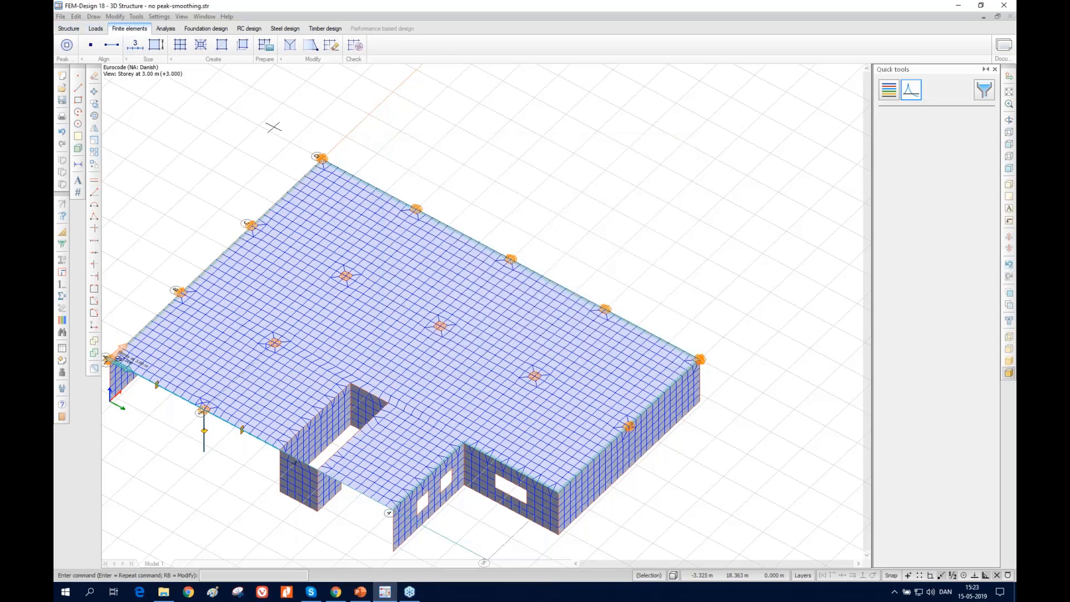
# Run the analysis of load cases and load combinations with peak smoothing of internal forces enabled
pyautogui.click(165, 28)
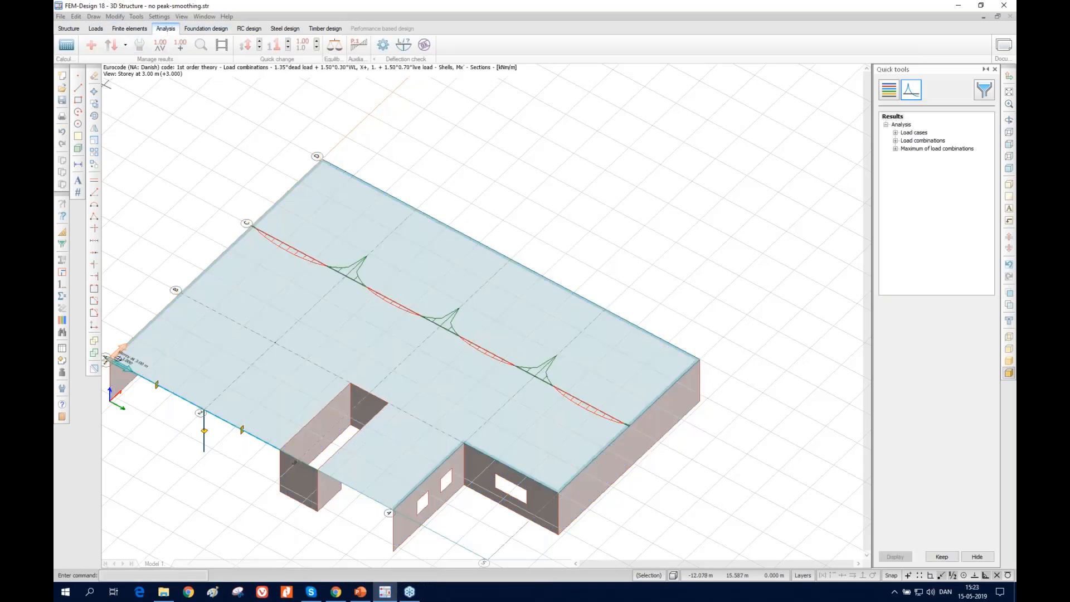
pyautogui.click(67, 44)
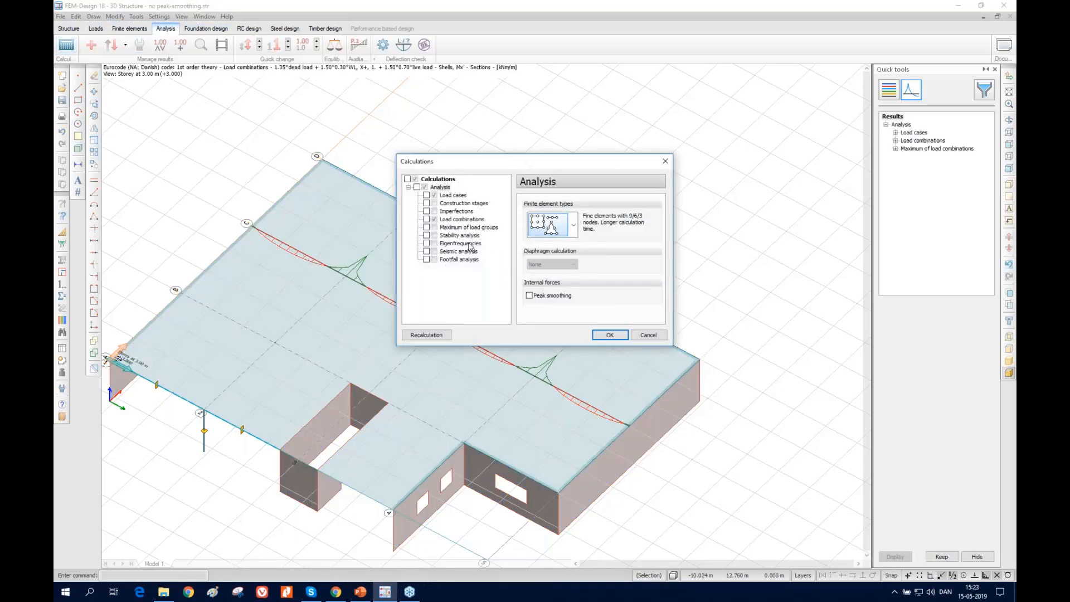
pyautogui.click(553, 296)
pyautogui.click(610, 334)
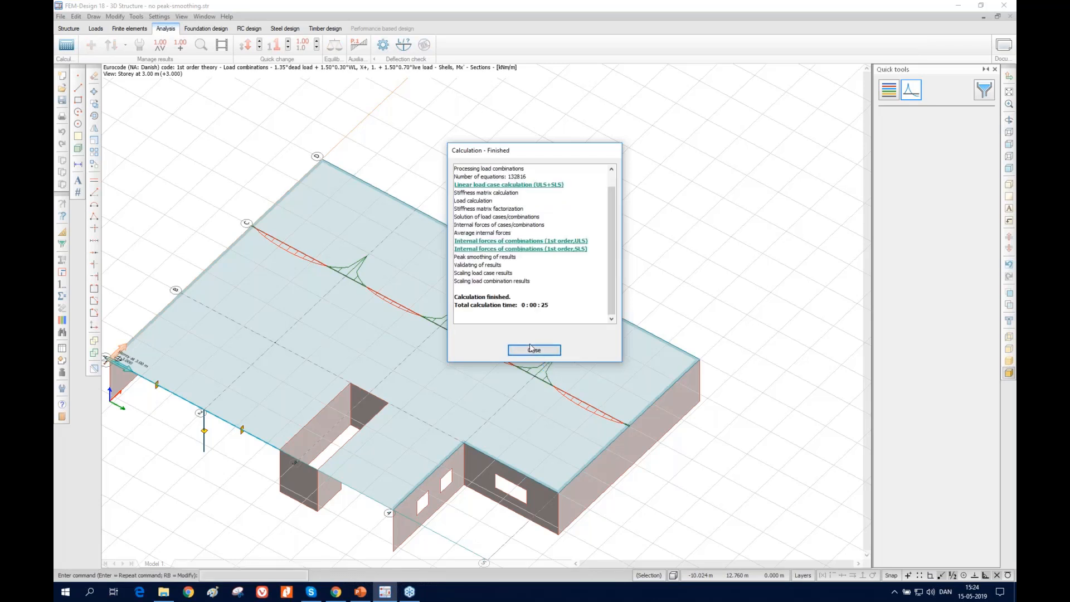
pyautogui.click(530, 348)
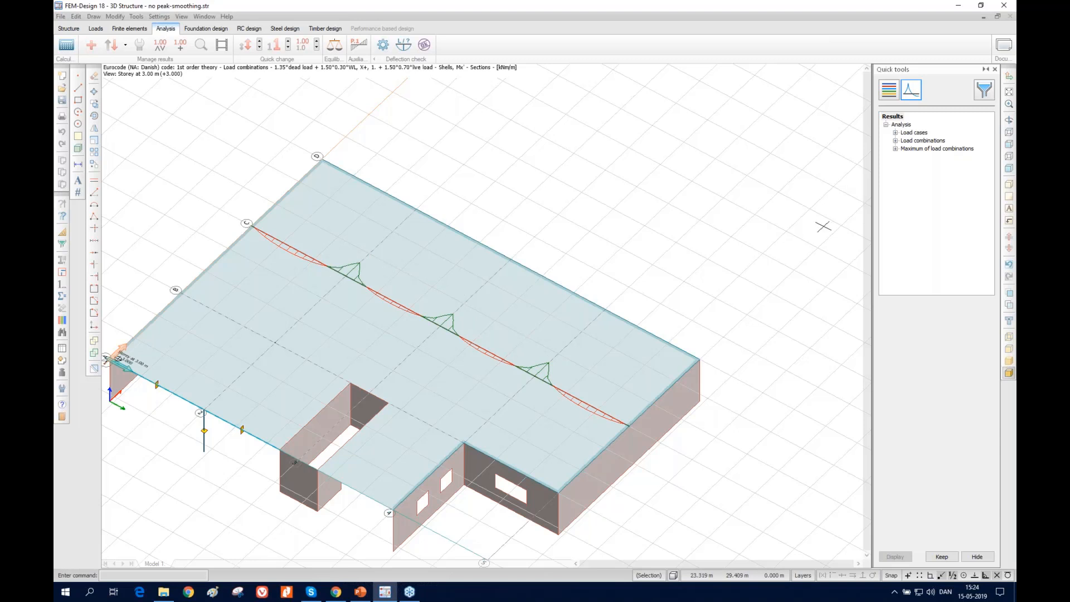
# Return to the finite element model and review the smoothing methods for moments, normal forces and shear forces without changing them
pyautogui.click(62, 389)
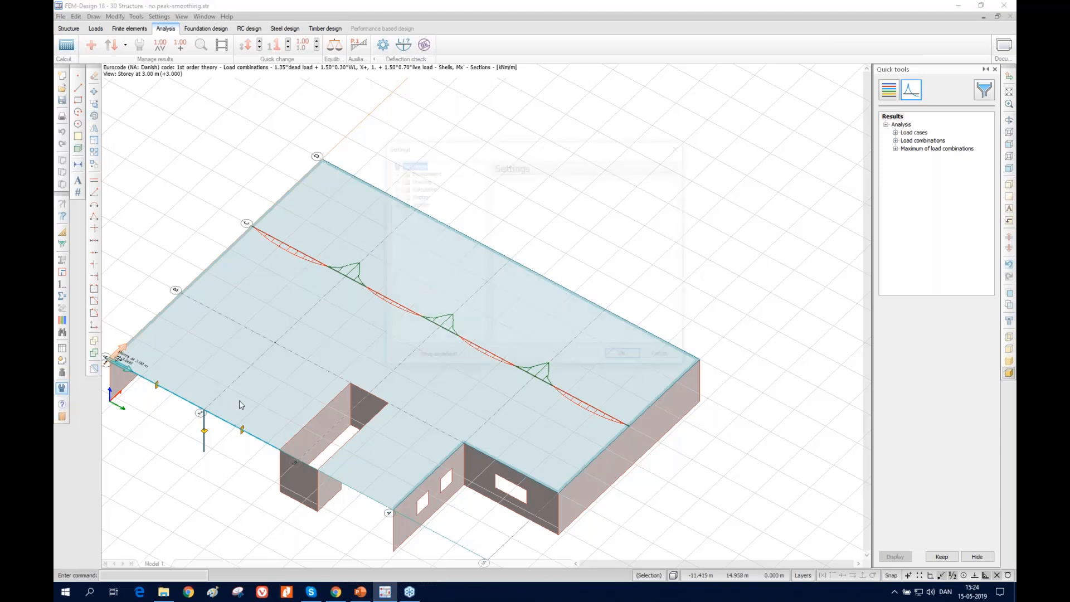
pyautogui.press('Escape')
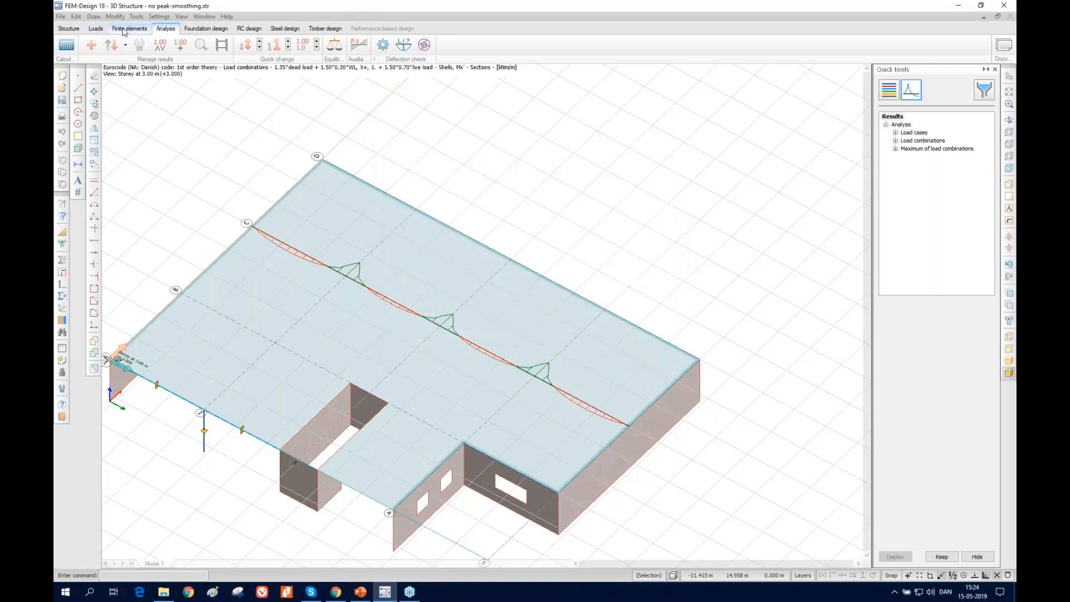
pyautogui.click(123, 30)
pyautogui.click(62, 388)
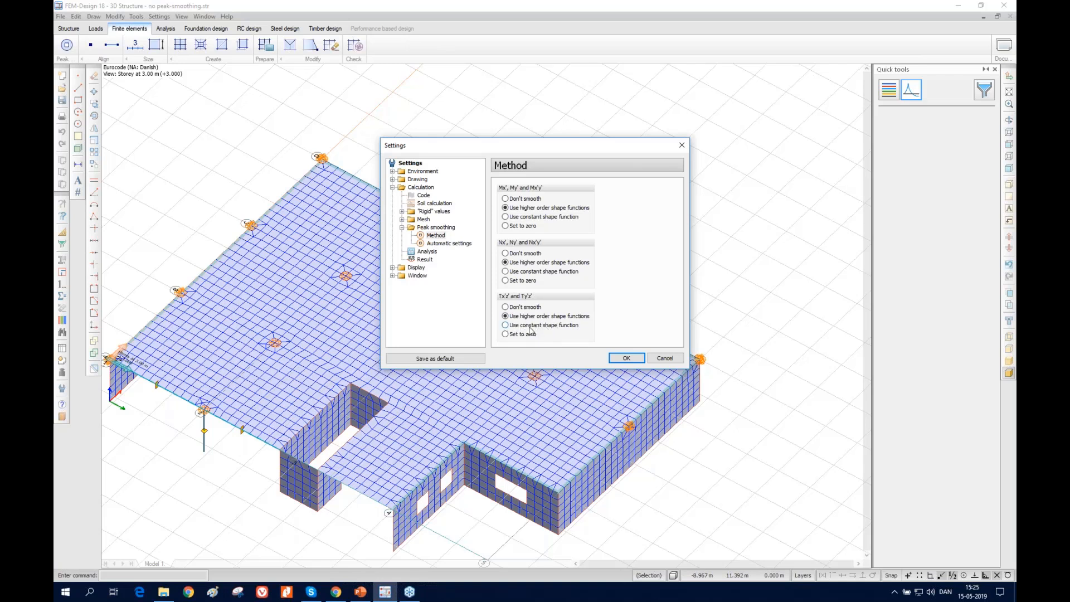
pyautogui.click(668, 357)
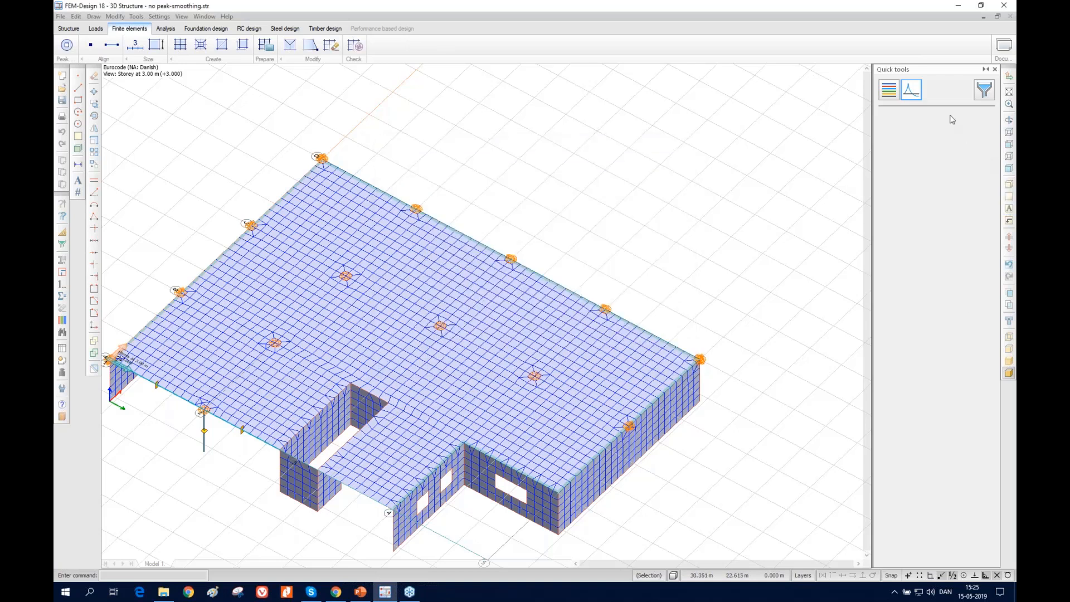
# Display the load combination's Tx'z' shell internal force as sections and examine the diagram around the slab's columns
pyautogui.click(166, 29)
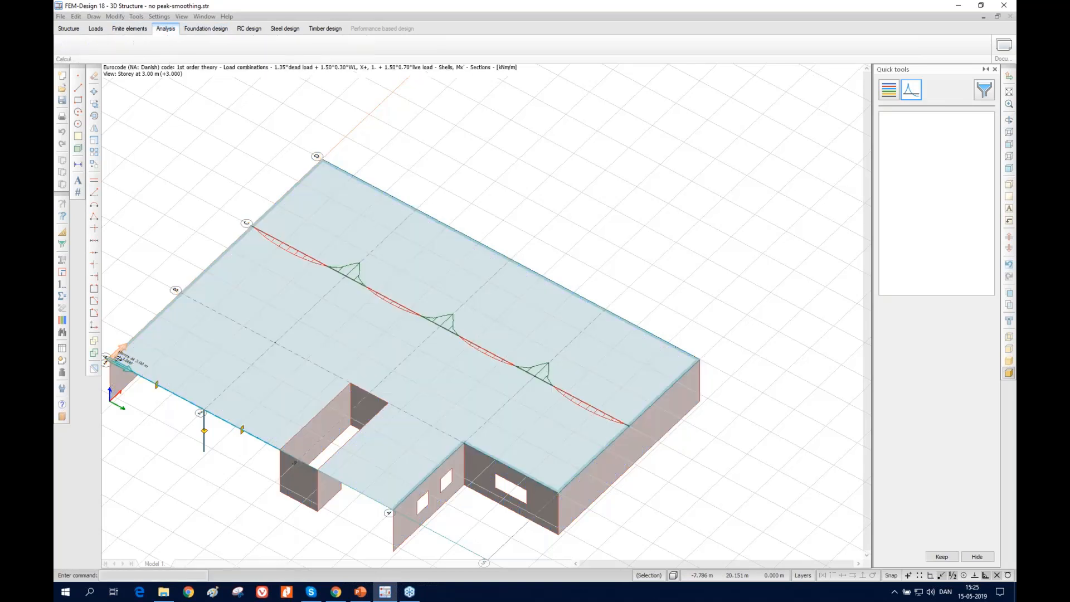
pyautogui.click(896, 141)
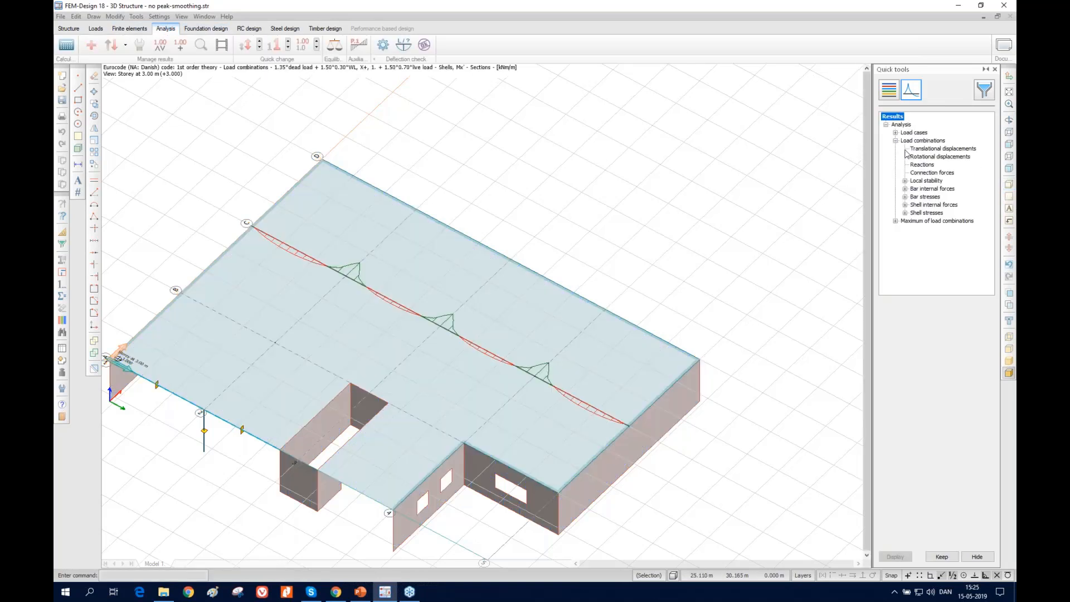
pyautogui.click(905, 204)
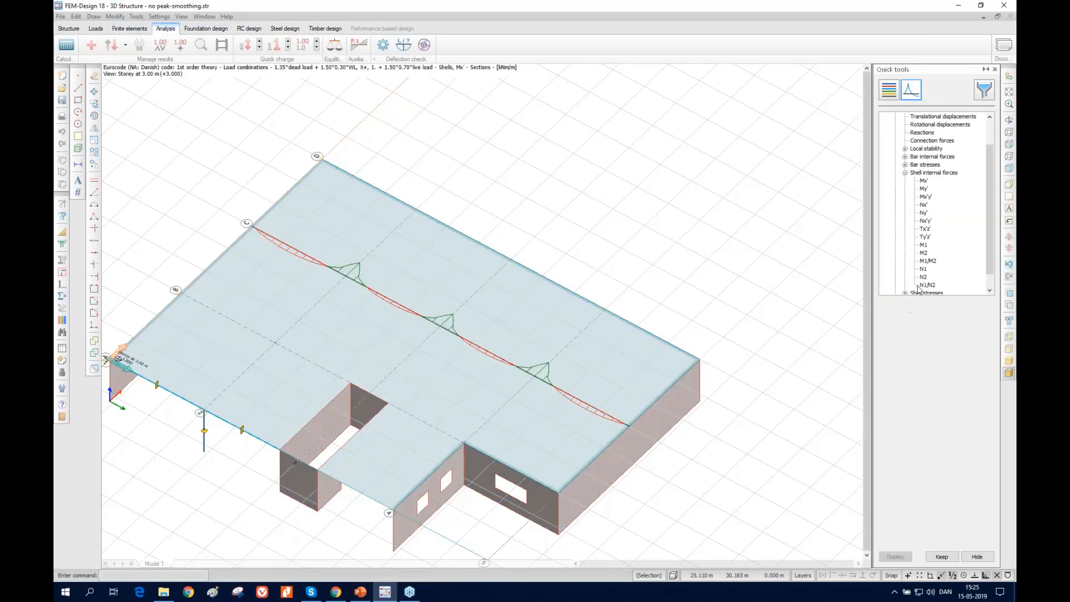
pyautogui.click(925, 229)
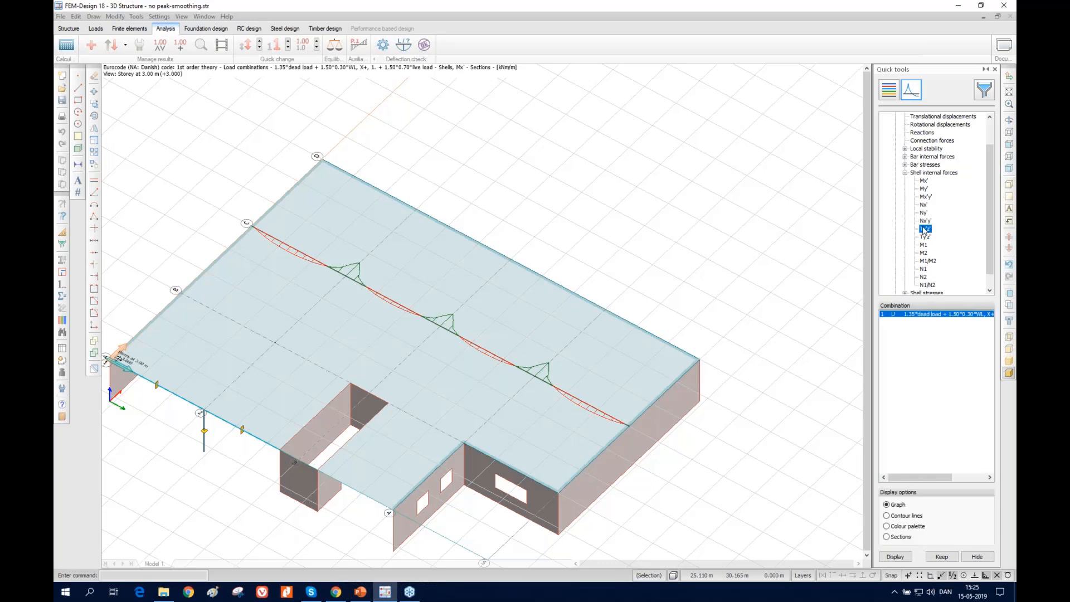
pyautogui.click(900, 537)
pyautogui.click(898, 556)
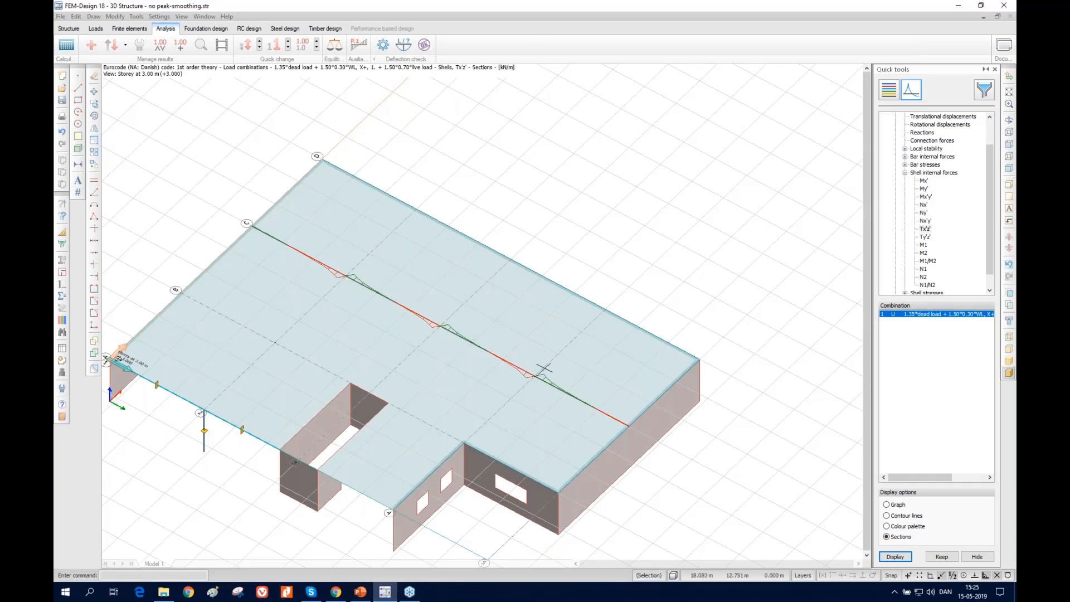
pyautogui.rightClick(600, 229)
pyautogui.scroll(5, 517, 384)
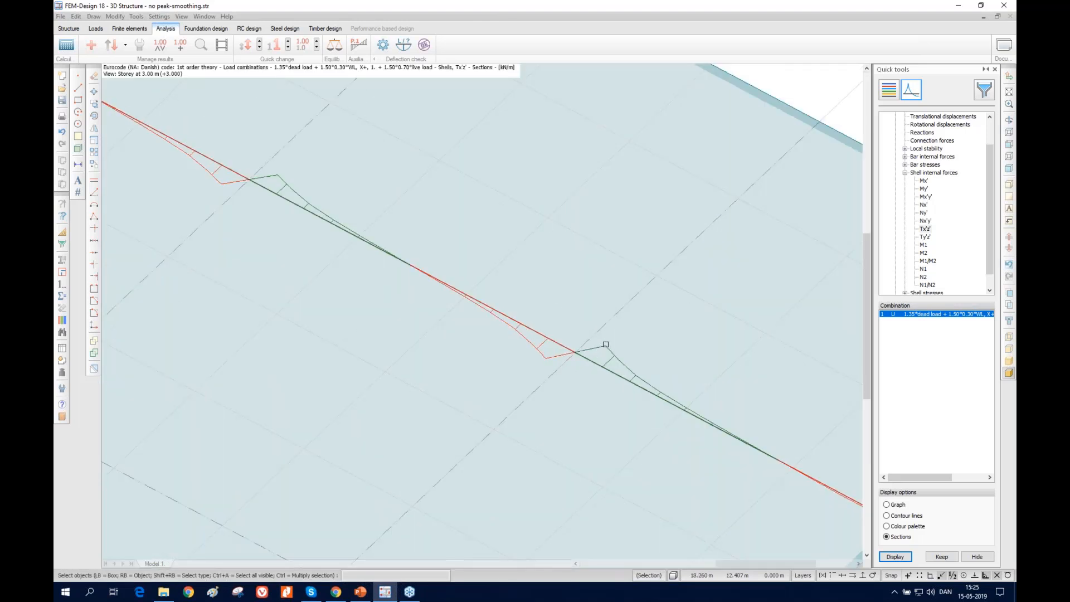
pyautogui.scroll(-3, 519, 365)
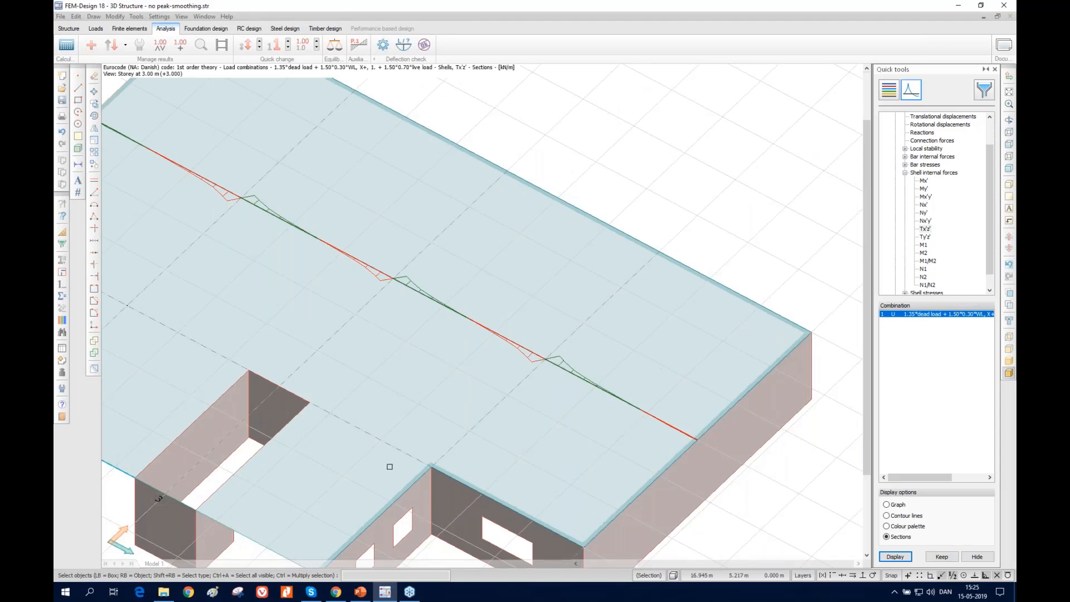
pyautogui.scroll(-5, 390, 466)
pyautogui.scroll(-2, 475, 375)
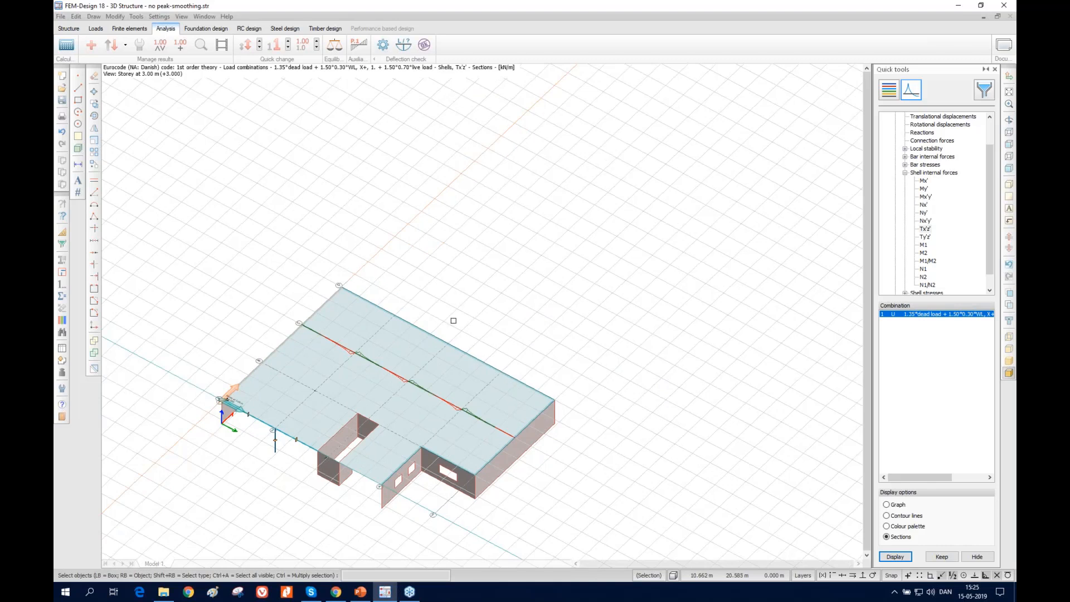
# Switch to the Concoret Webinar.pptx presentation in PowerPoint, view the Agenda slide and return to FEM-Design
pyautogui.click(358, 594)
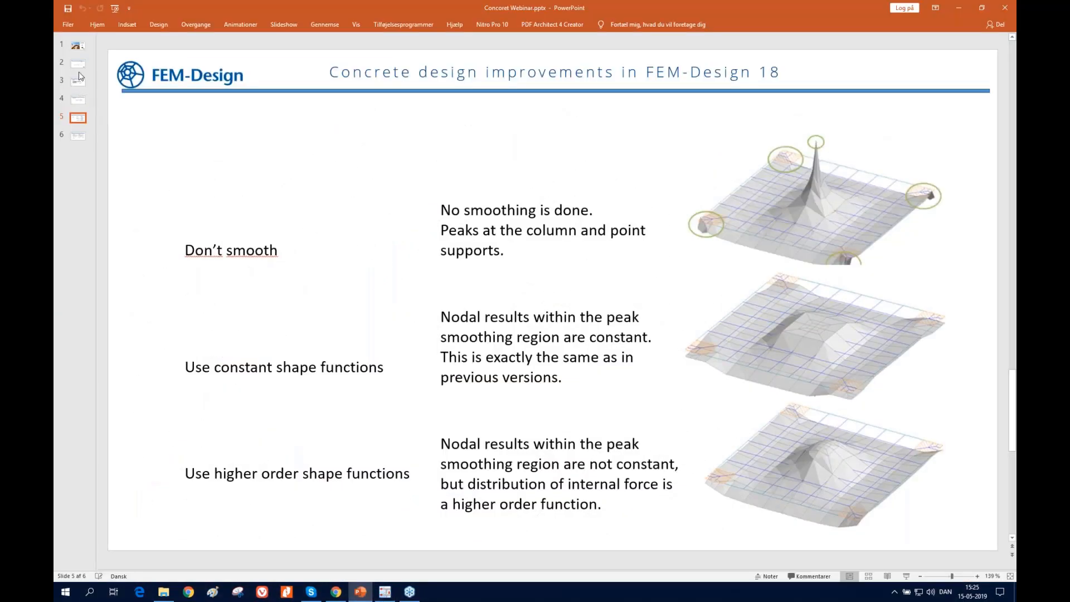
pyautogui.click(78, 99)
pyautogui.click(80, 83)
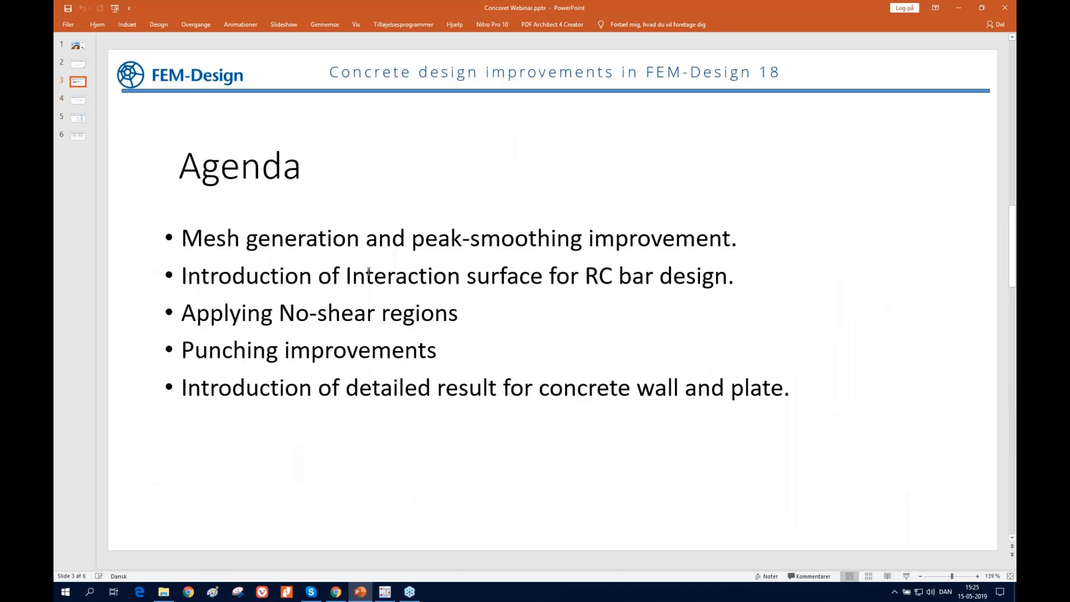
pyautogui.click(960, 9)
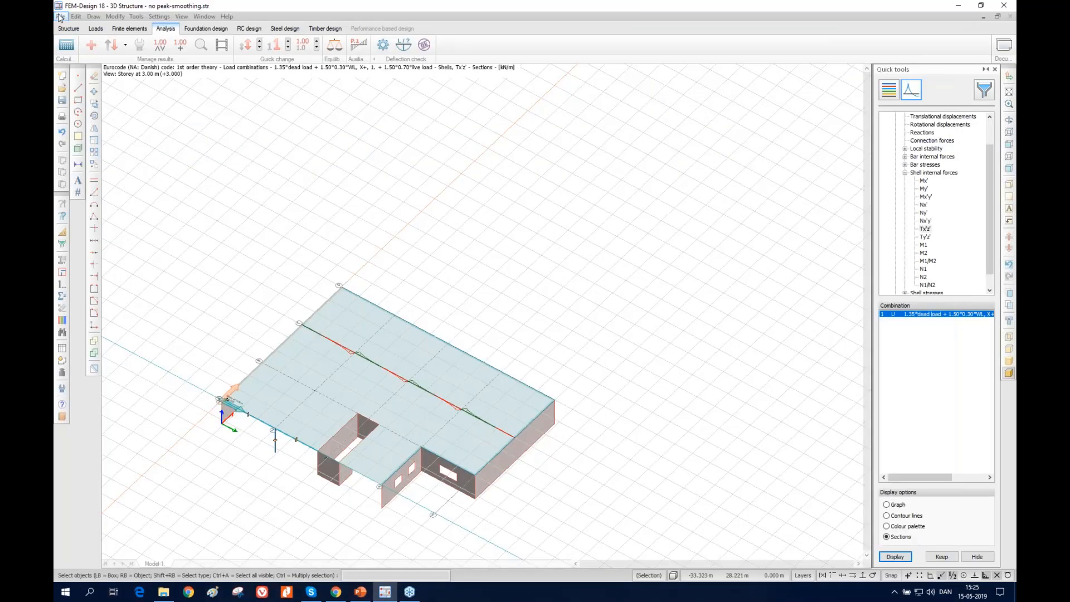
# Open the model "bar design.str" from the Interaction surface folder
pyautogui.click(61, 17)
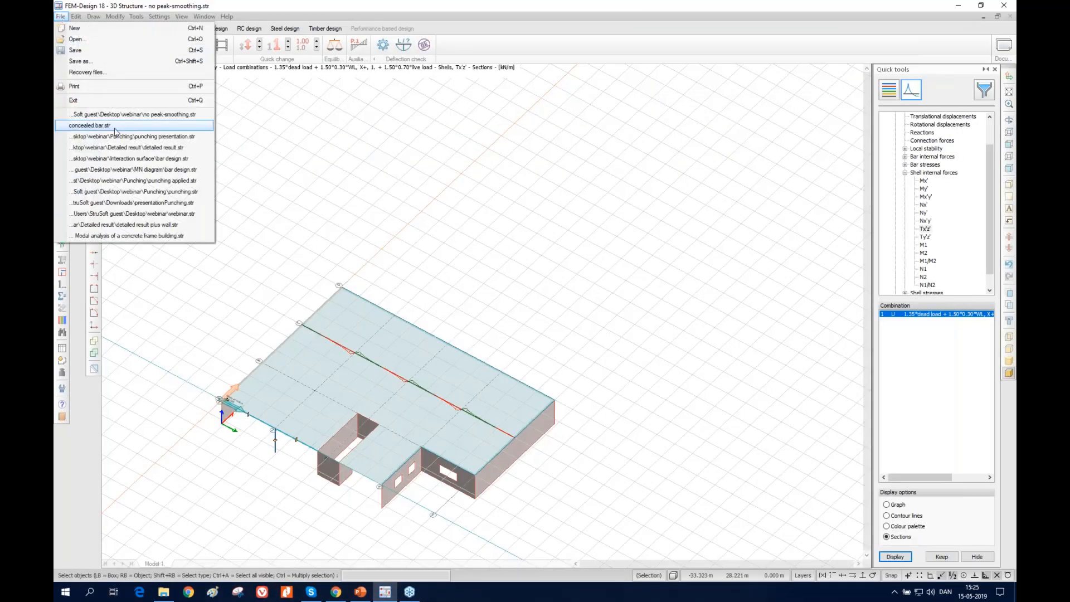
pyautogui.click(100, 45)
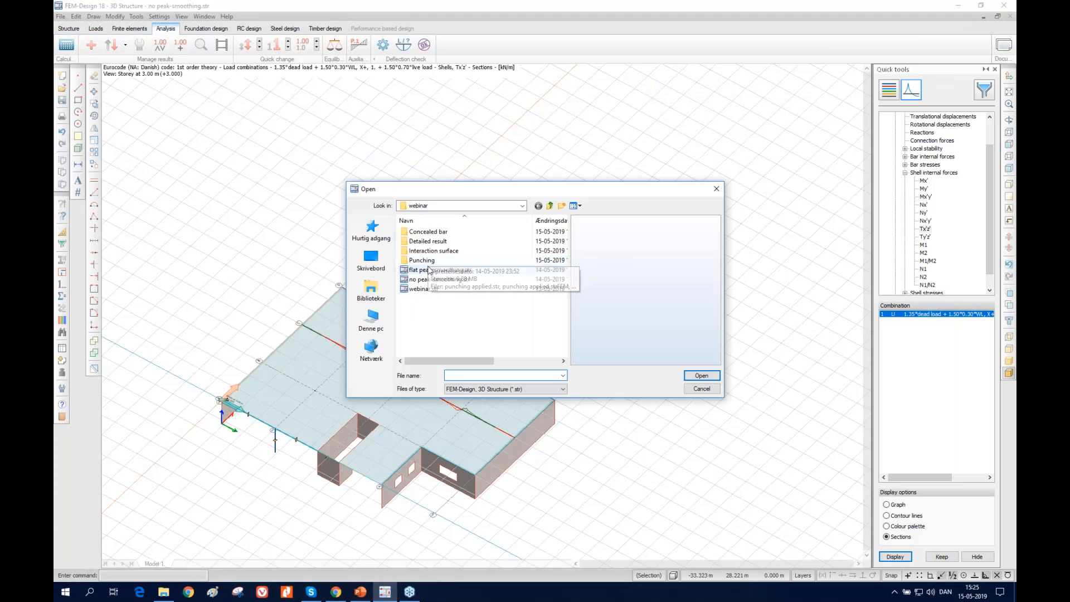
pyautogui.doubleClick(431, 252)
pyautogui.click(426, 232)
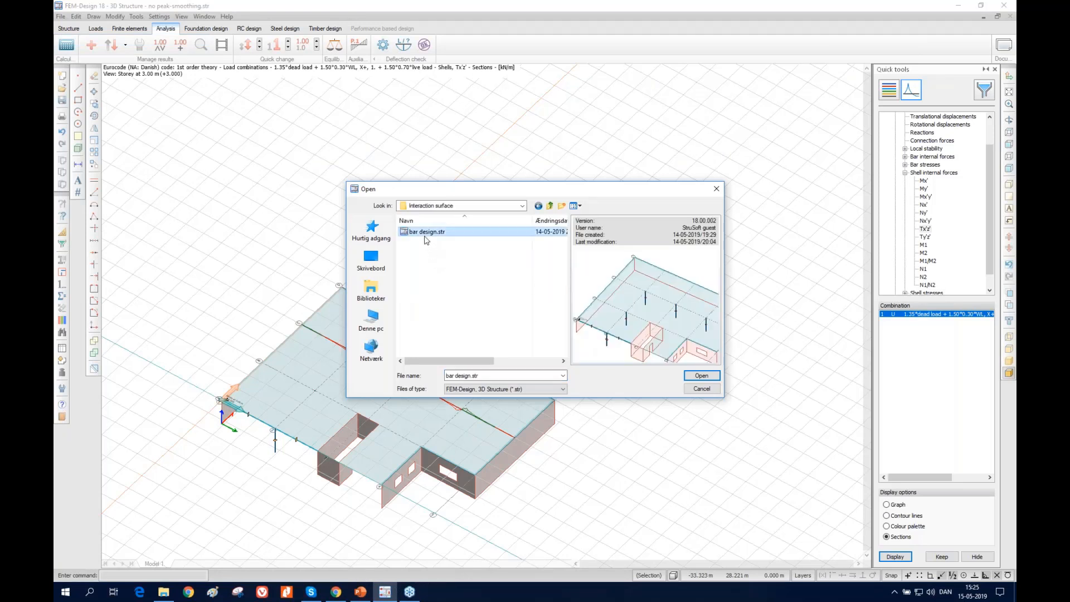
pyautogui.doubleClick(425, 233)
pyautogui.click(498, 267)
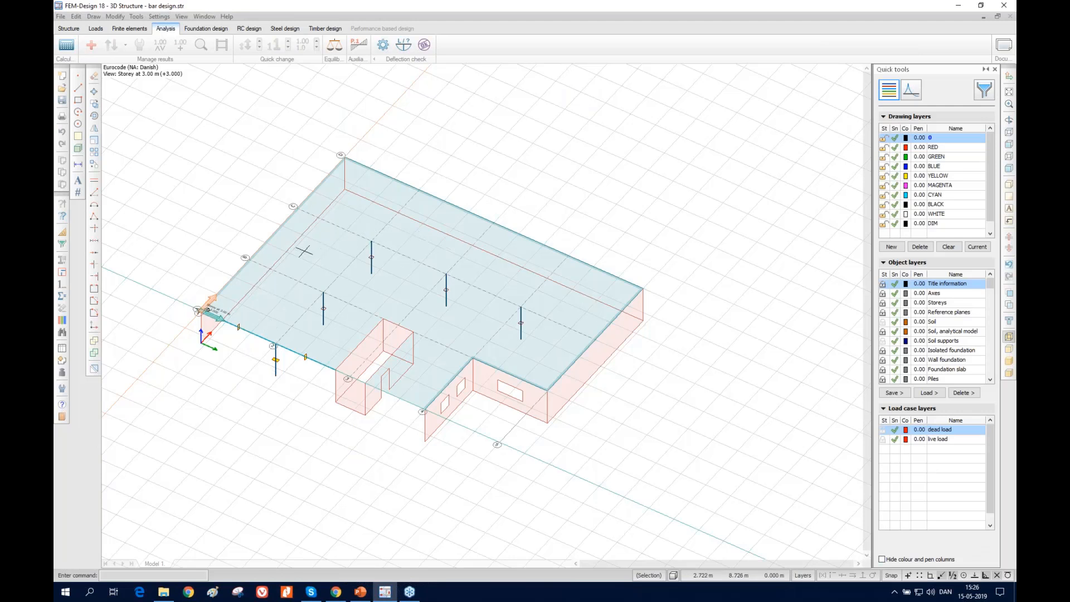
# Start Auto design for bar reinforcement in RC design, based on load combinations with the utilization table displayed
pyautogui.click(249, 28)
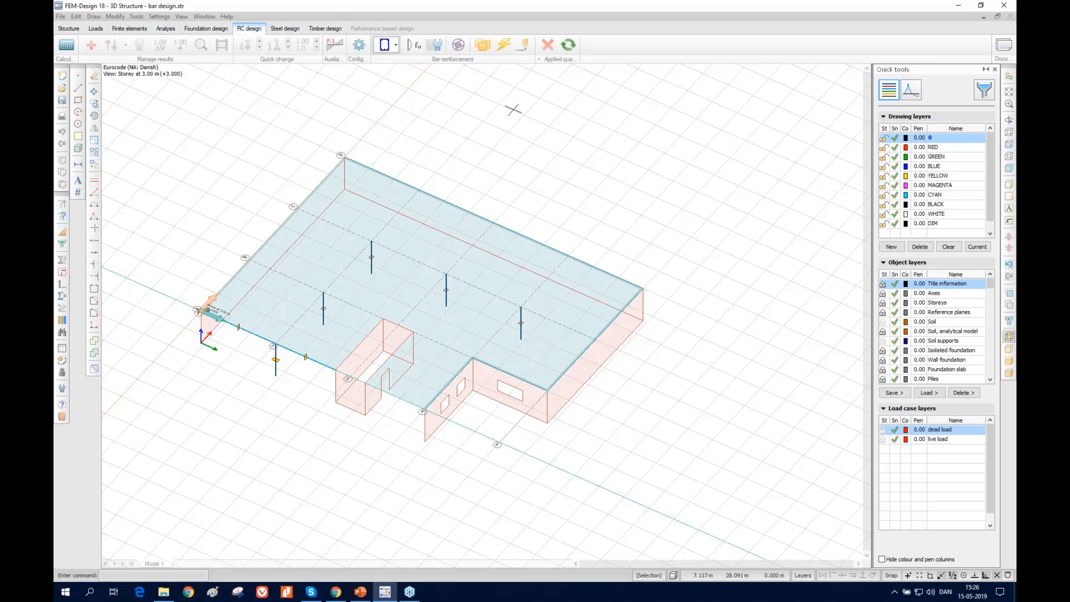
pyautogui.click(389, 53)
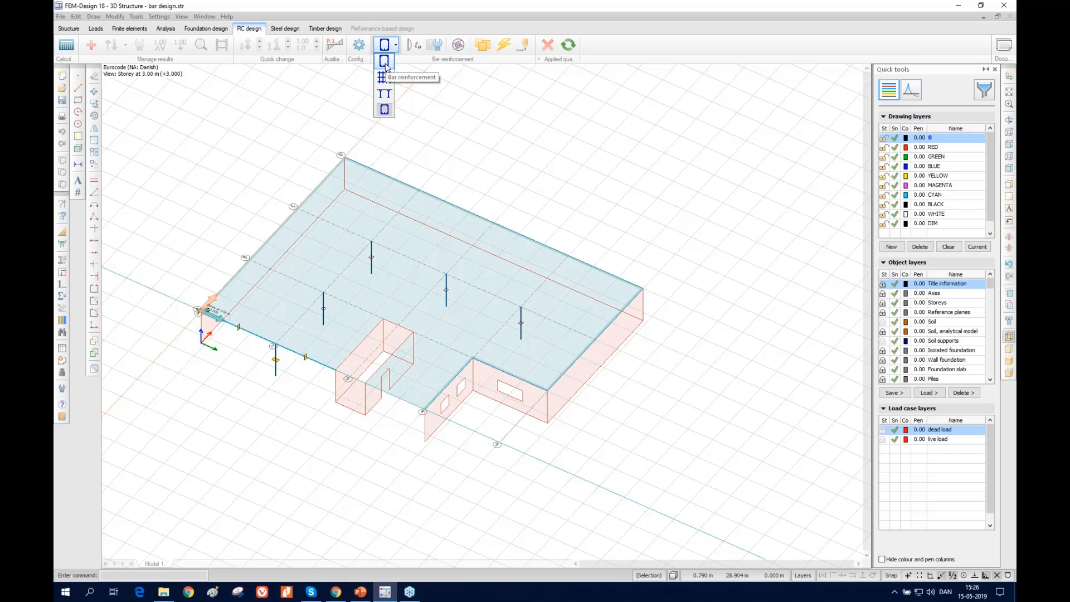
pyautogui.click(387, 67)
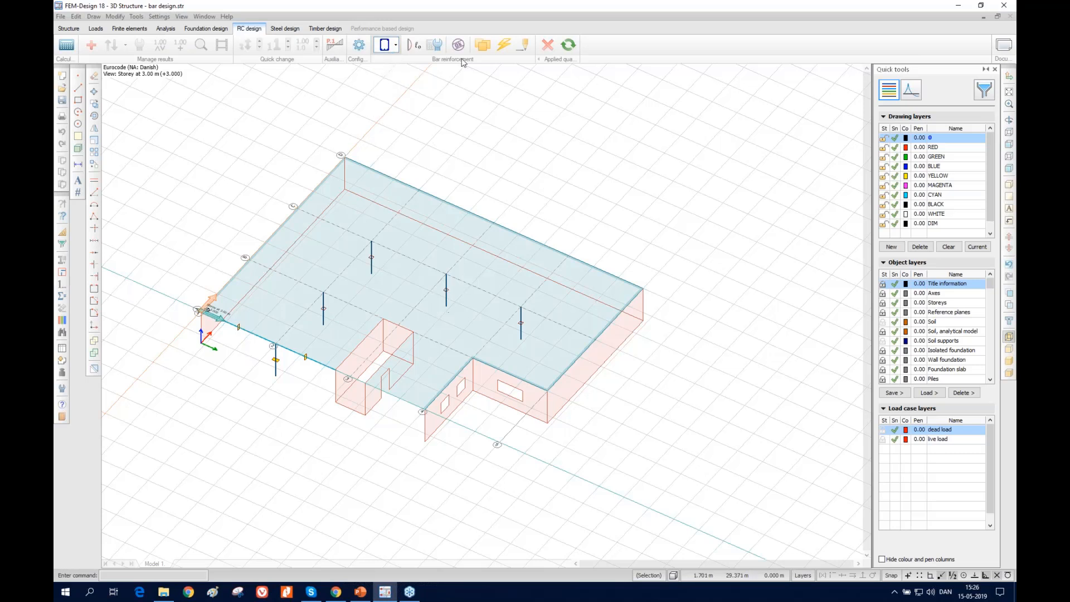
pyautogui.click(505, 46)
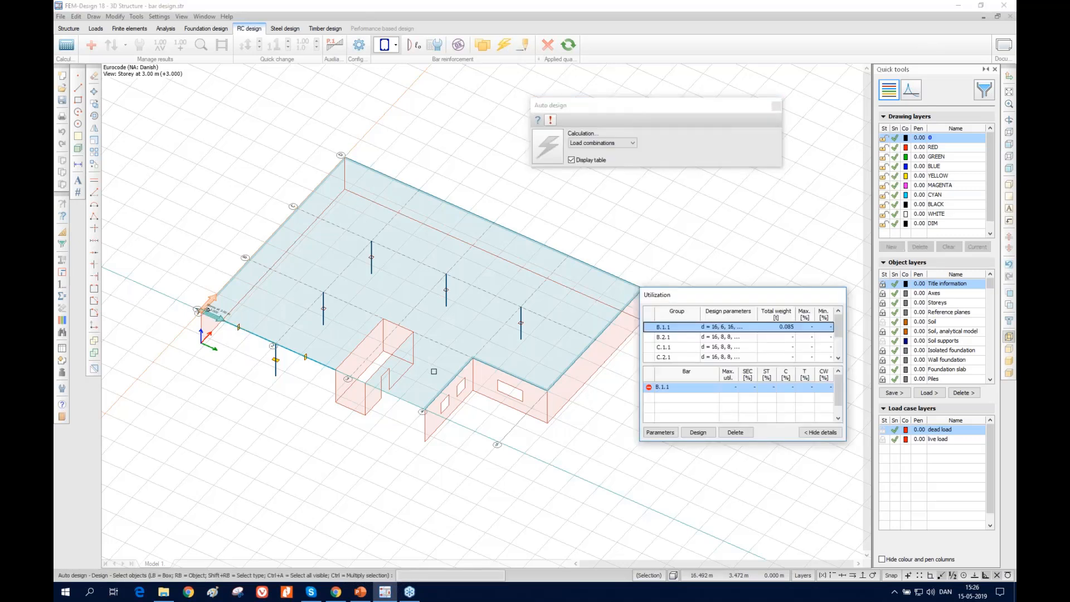
# In the design parameters of group B.2.1, set the stirrup quality to Y and the stirrup diameter to 6 mm
pyautogui.click(665, 338)
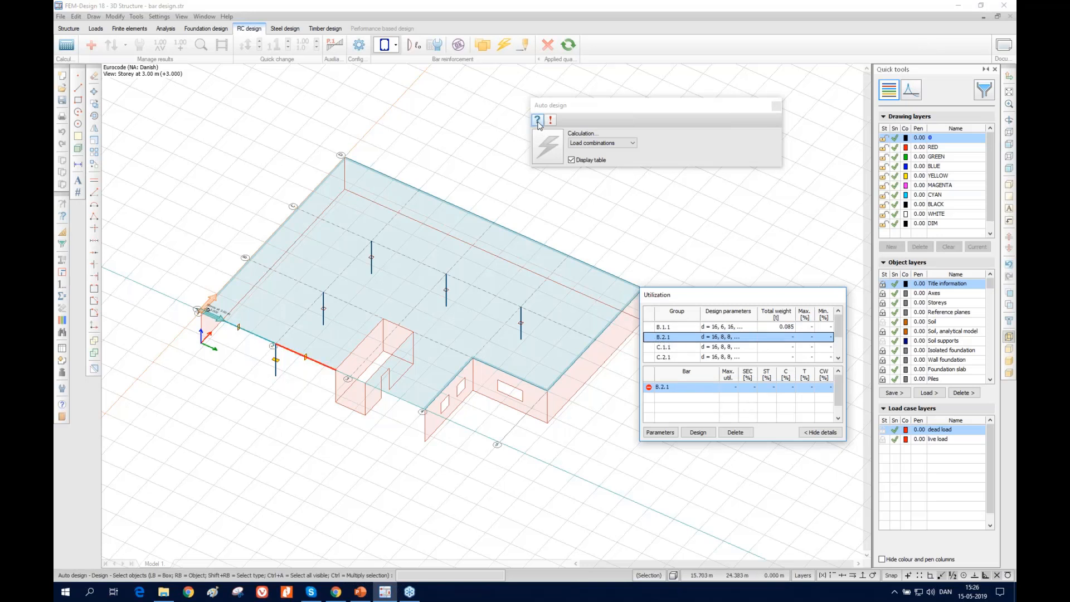
pyautogui.click(660, 432)
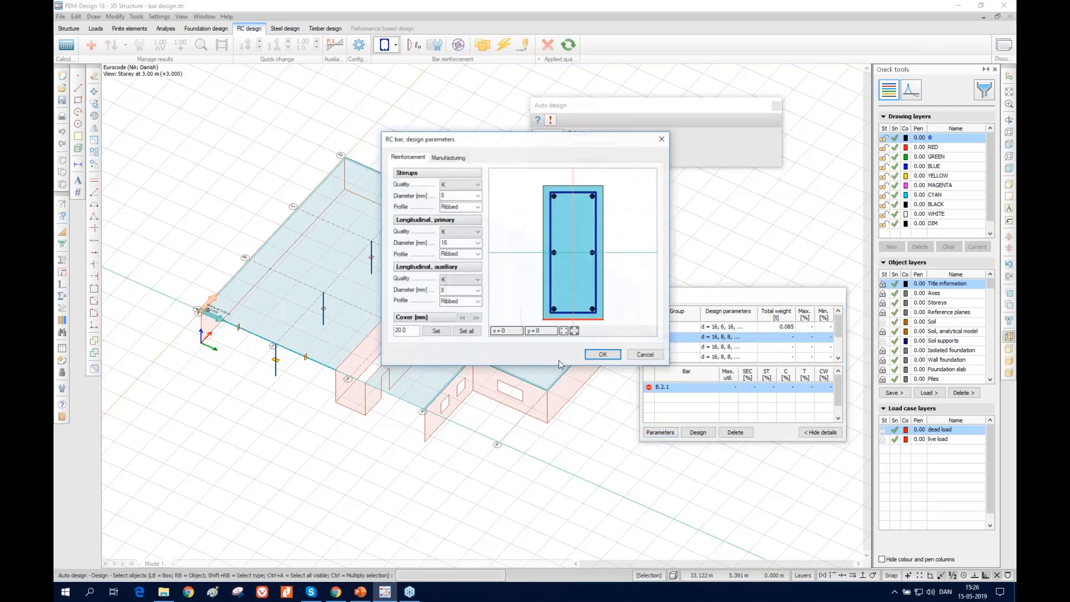
pyautogui.click(460, 185)
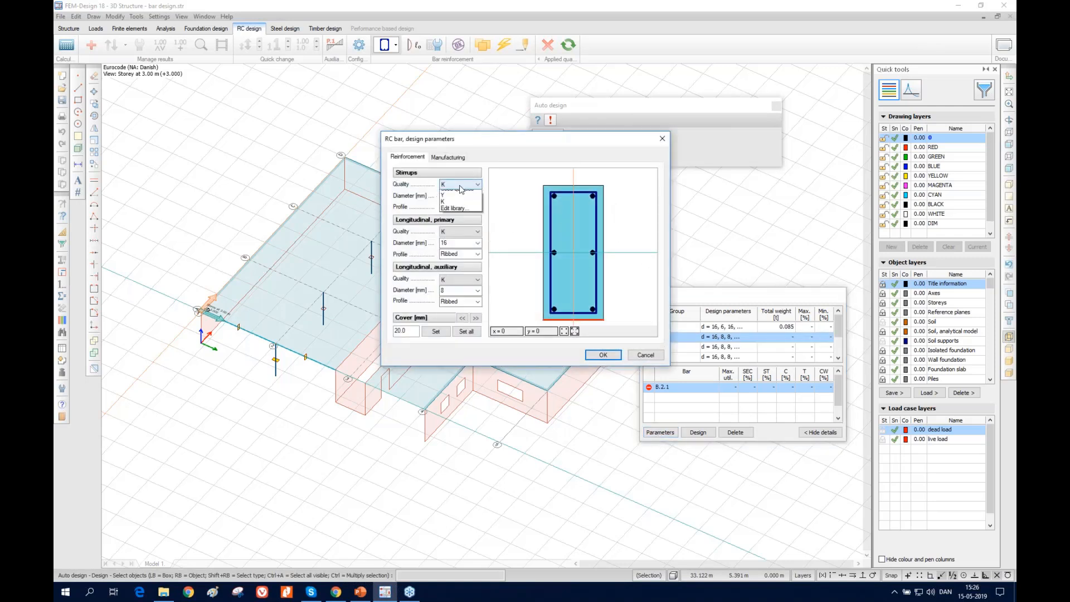
pyautogui.click(456, 214)
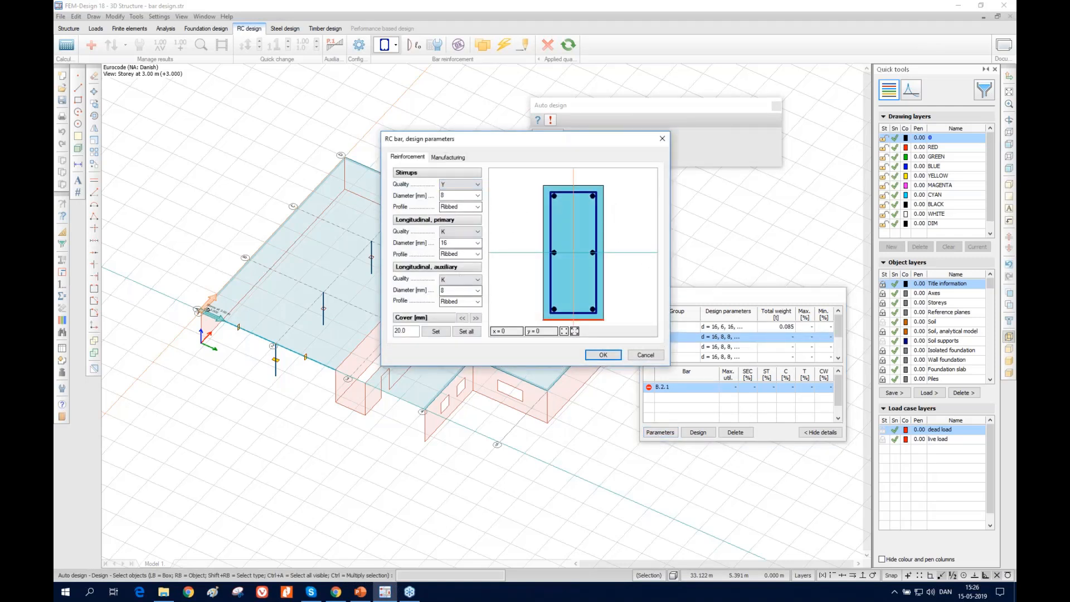
pyautogui.click(458, 195)
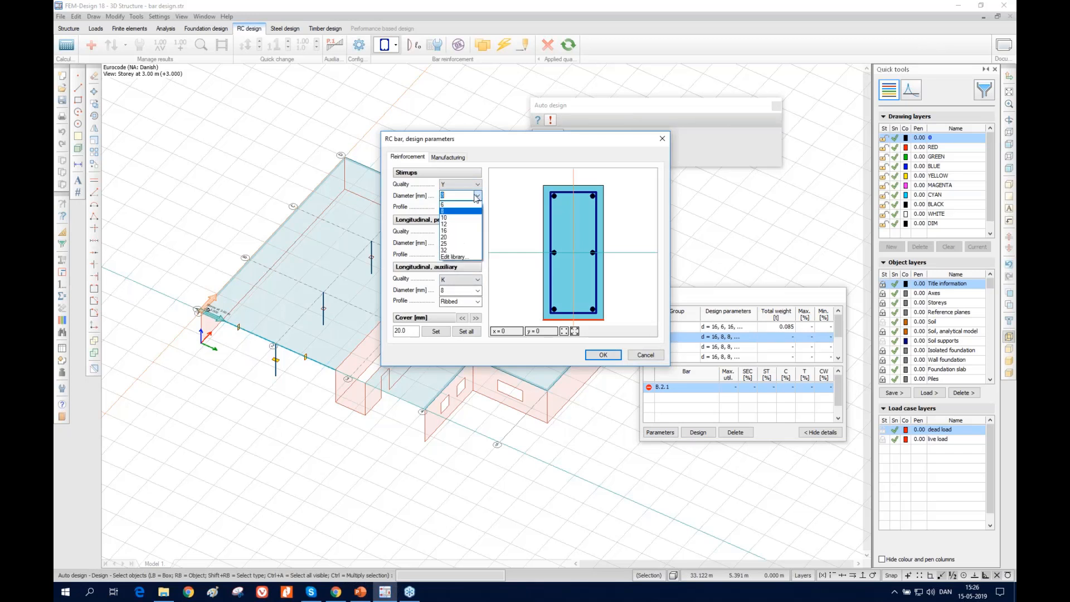
pyautogui.click(445, 205)
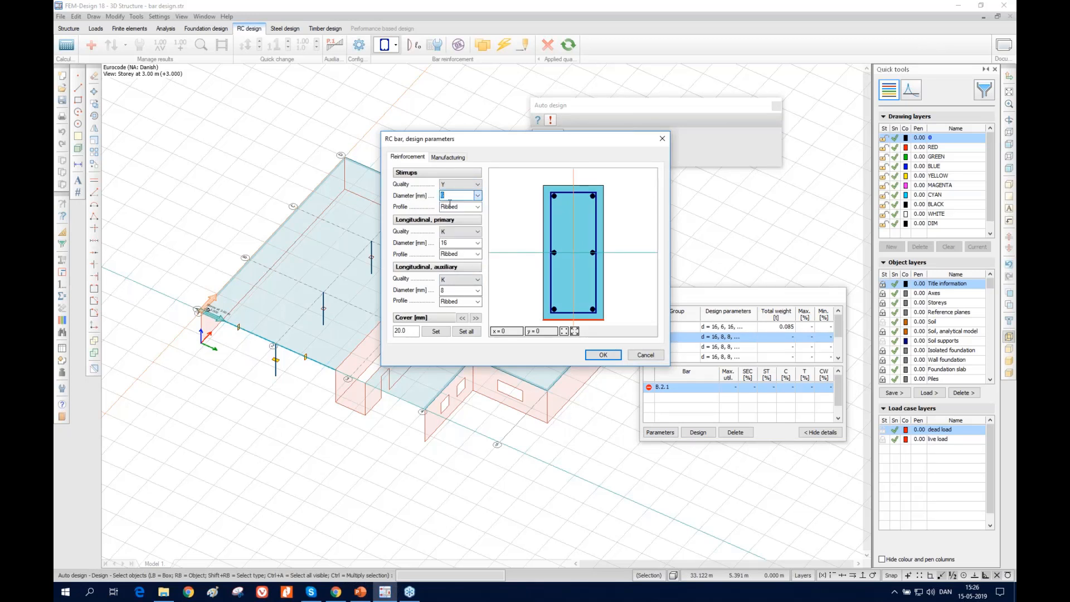
# Check steels K and Y in the reinforcing steel library and set the primary longitudinal reinforcement quality to Y
pyautogui.click(459, 231)
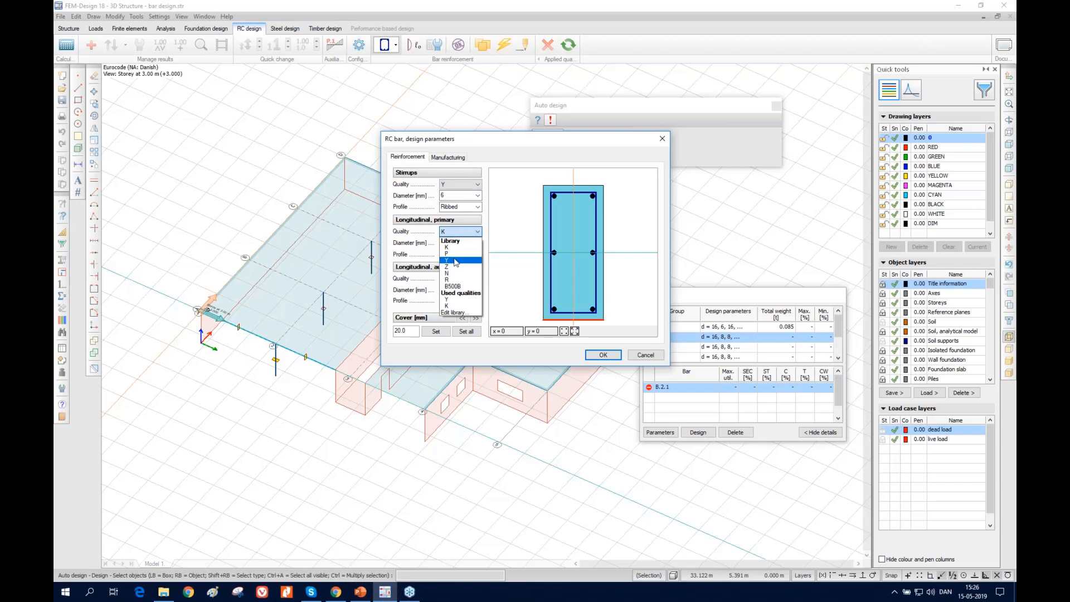
pyautogui.click(461, 313)
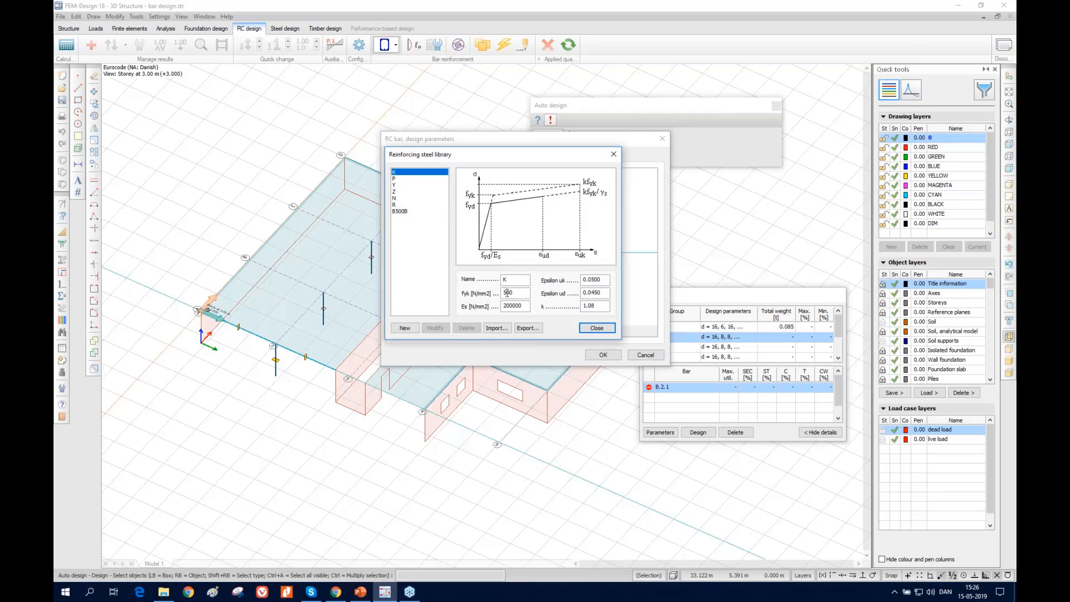
pyautogui.click(398, 186)
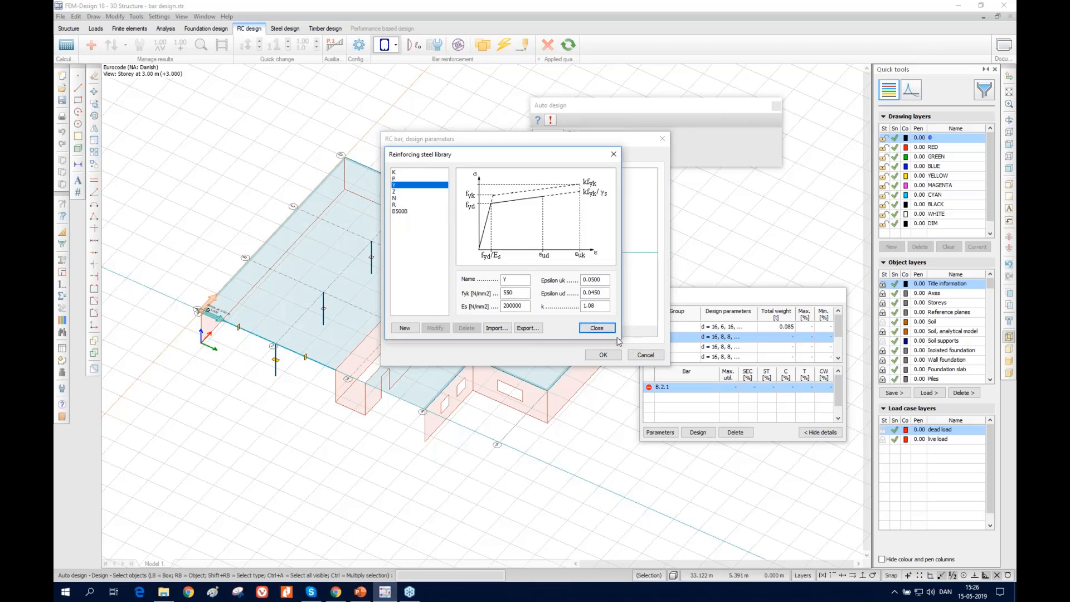
pyautogui.click(596, 329)
pyautogui.click(460, 231)
pyautogui.click(448, 266)
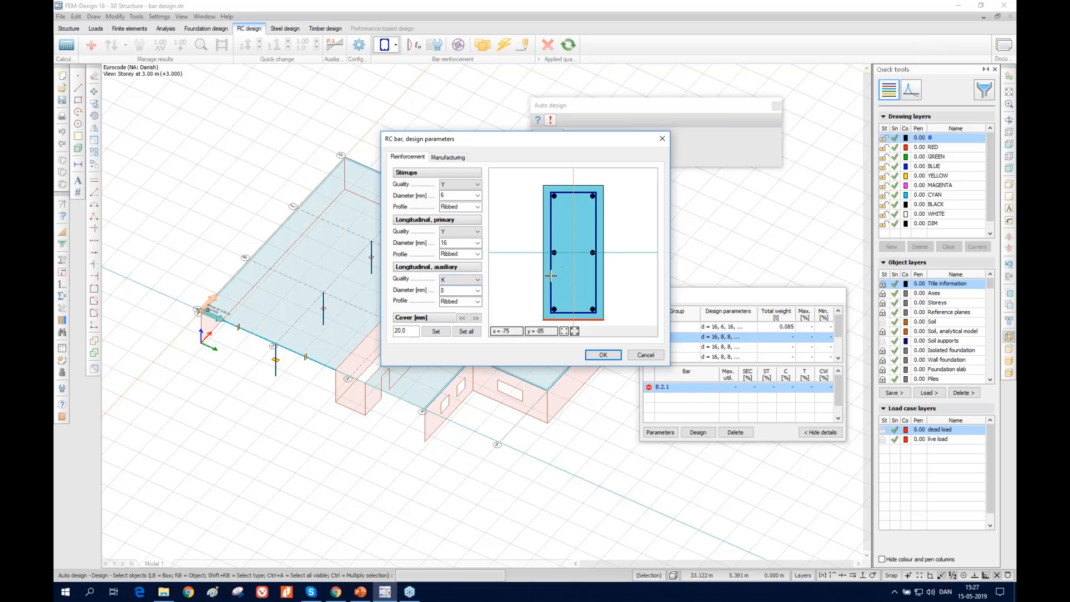
# Set the auxiliary longitudinal reinforcement to quality Y and diameter 16 mm, and run the design for group B.2.1
pyautogui.click(463, 280)
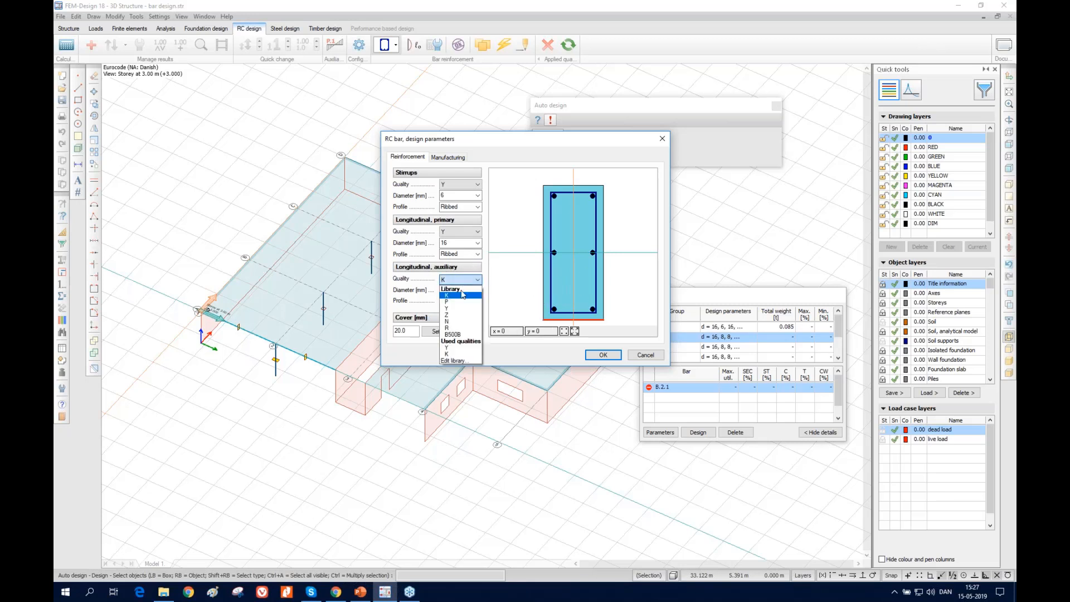
pyautogui.click(452, 301)
pyautogui.click(478, 290)
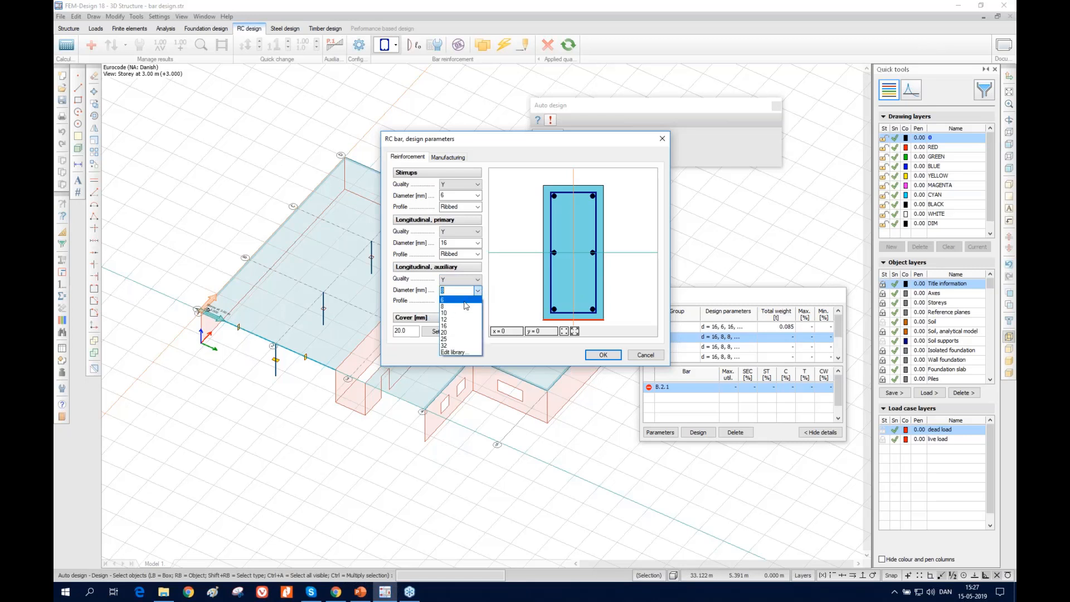
pyautogui.click(457, 332)
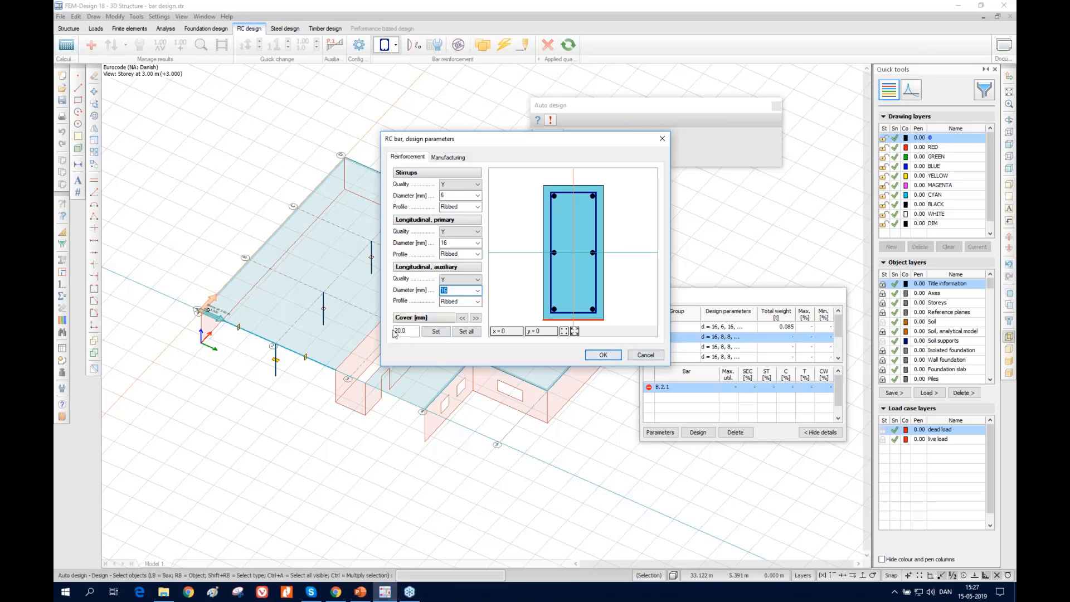
pyautogui.click(603, 355)
pyautogui.click(697, 432)
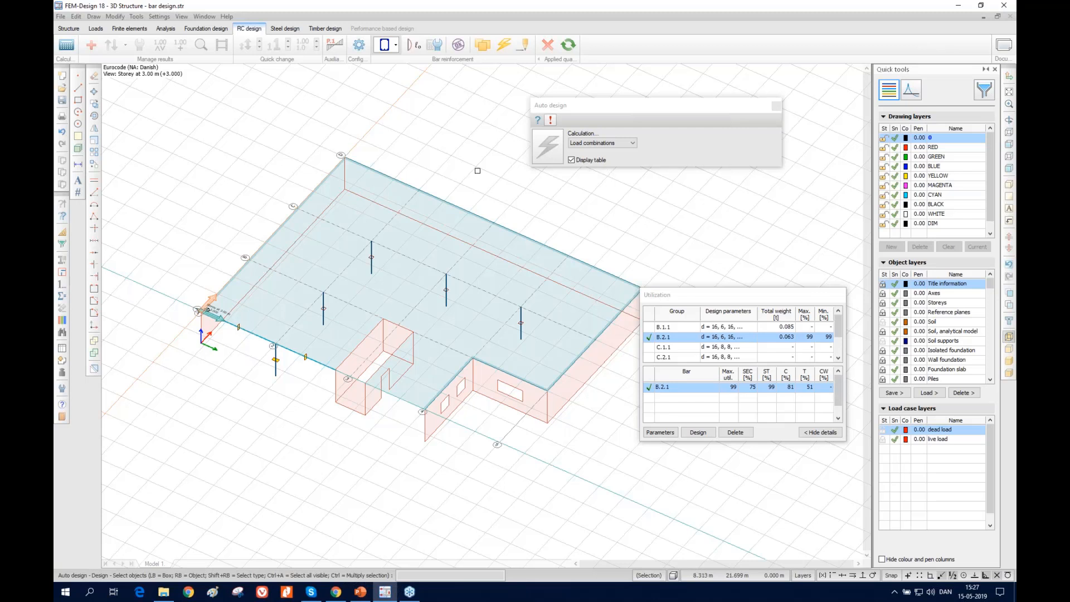
# Open beam B.2.1 in Manual design based on load combinations and activate its interaction surface view
pyautogui.click(522, 48)
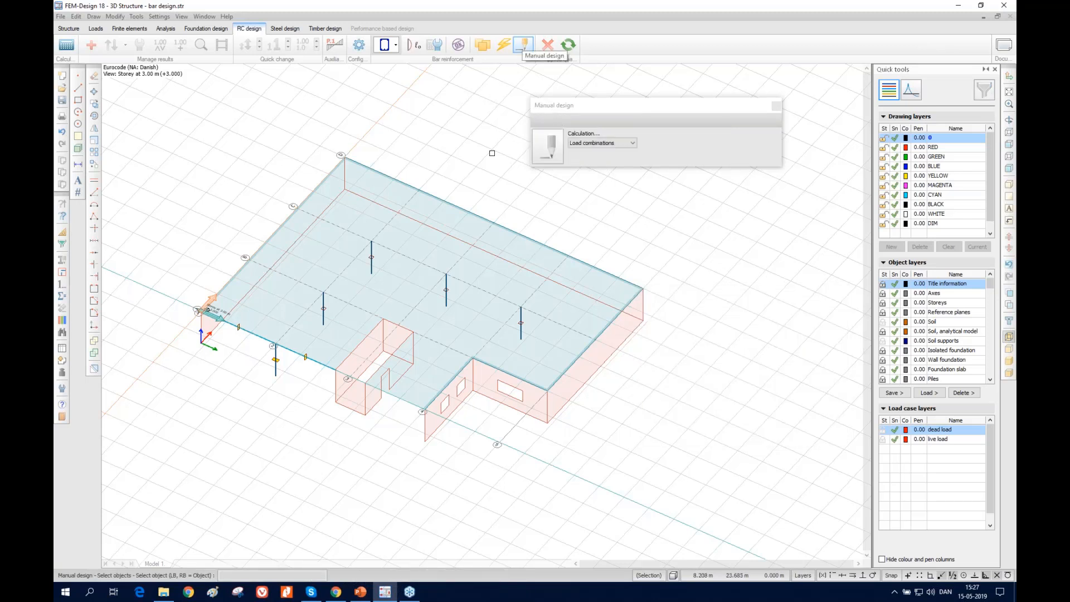
pyautogui.click(208, 310)
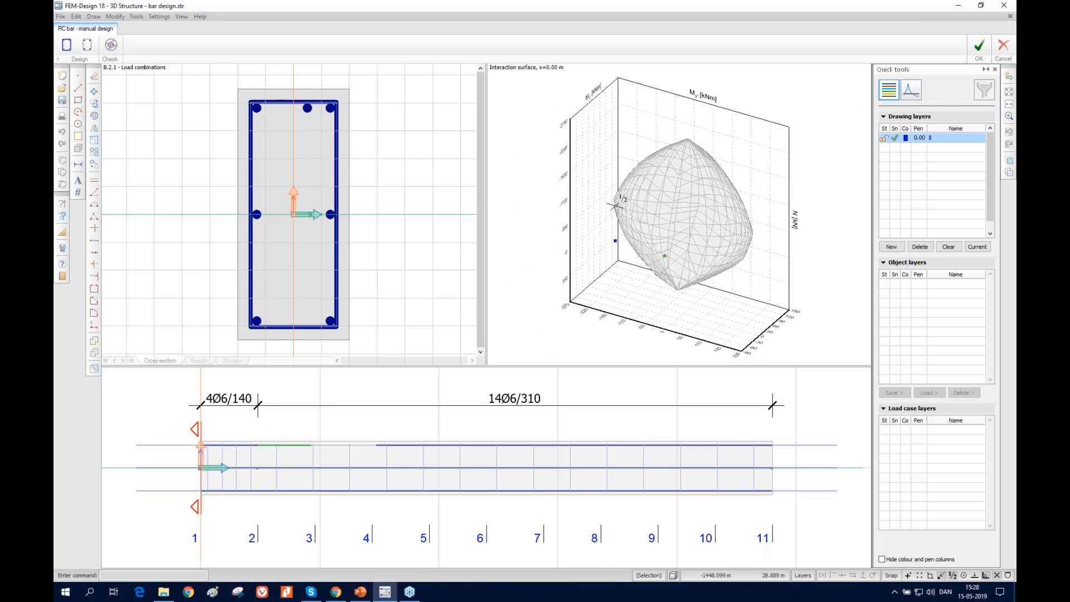
pyautogui.click(606, 207)
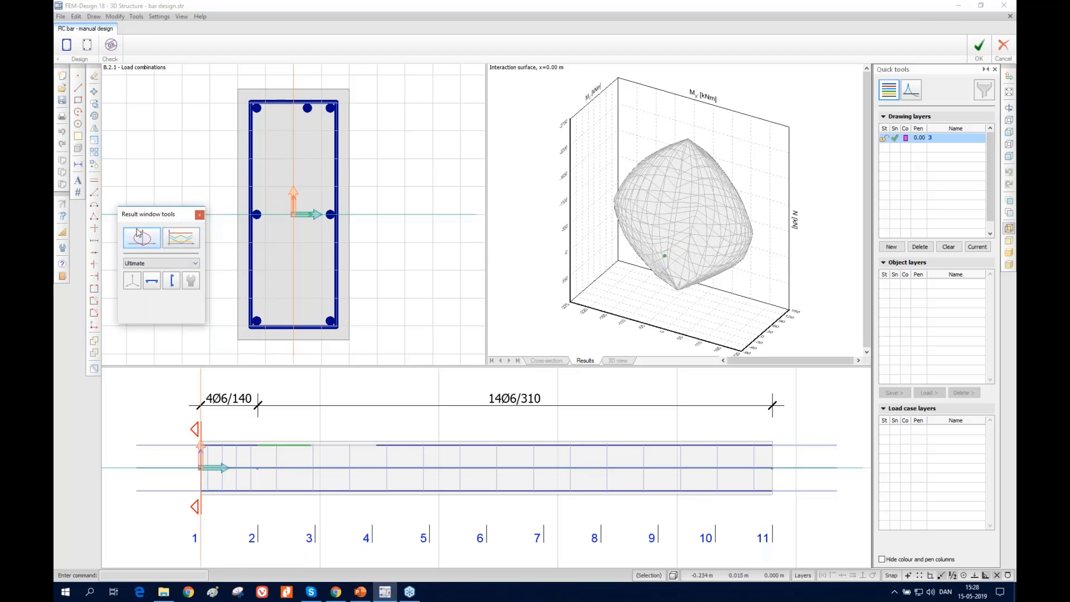
# Display the utilization summary diagram of beam B.2.1 and return to the interaction surface
pyautogui.click(549, 362)
pyautogui.click(200, 361)
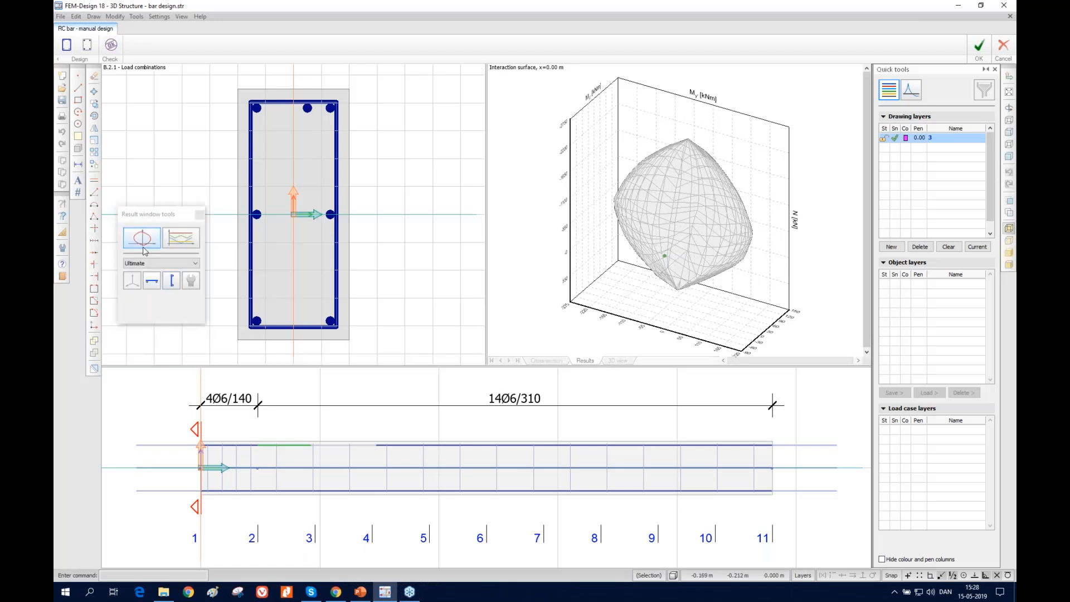
pyautogui.click(148, 281)
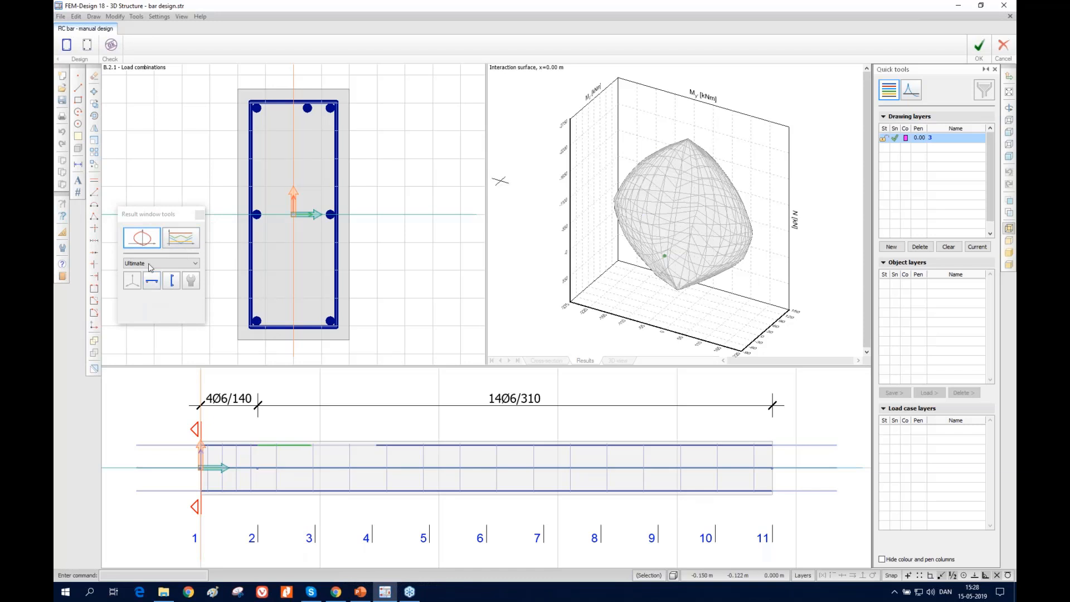
pyautogui.click(174, 239)
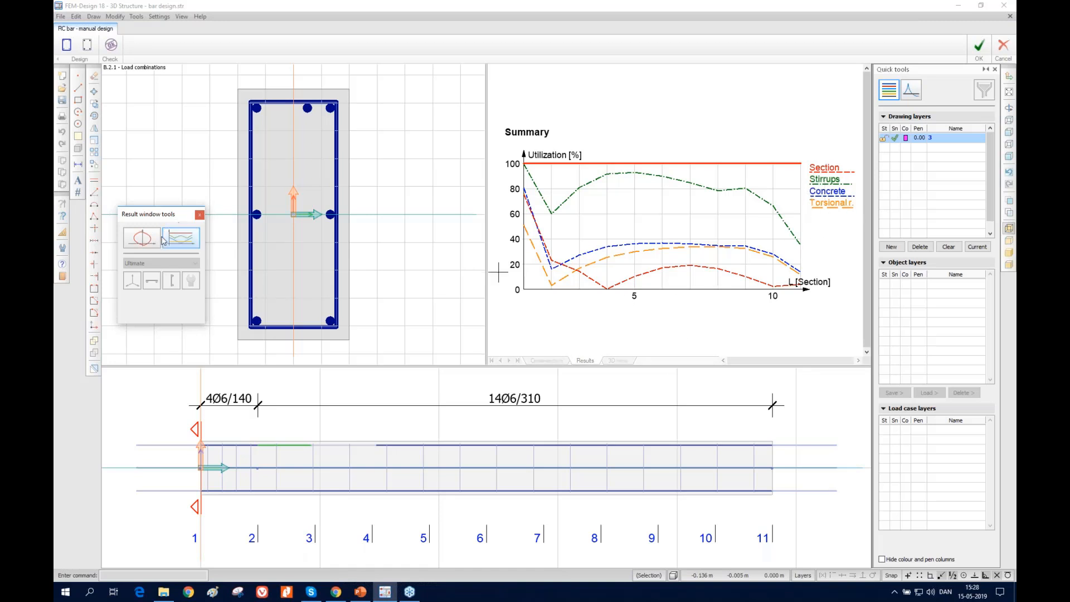
pyautogui.click(142, 238)
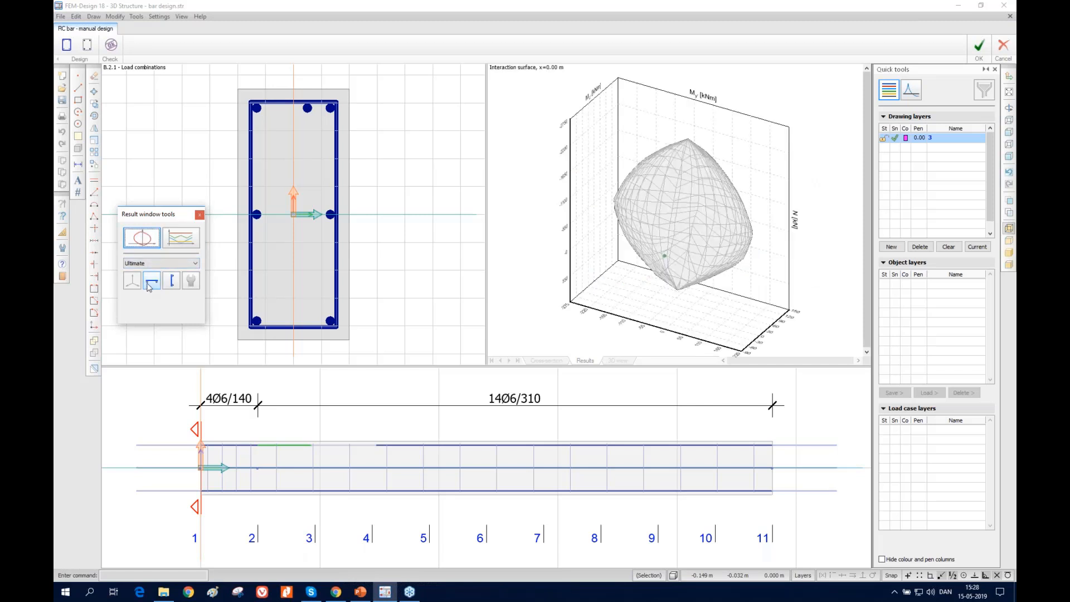
# Keep the interaction surface on Ultimate and display its horizontal section at N = 320 kN
pyautogui.click(140, 265)
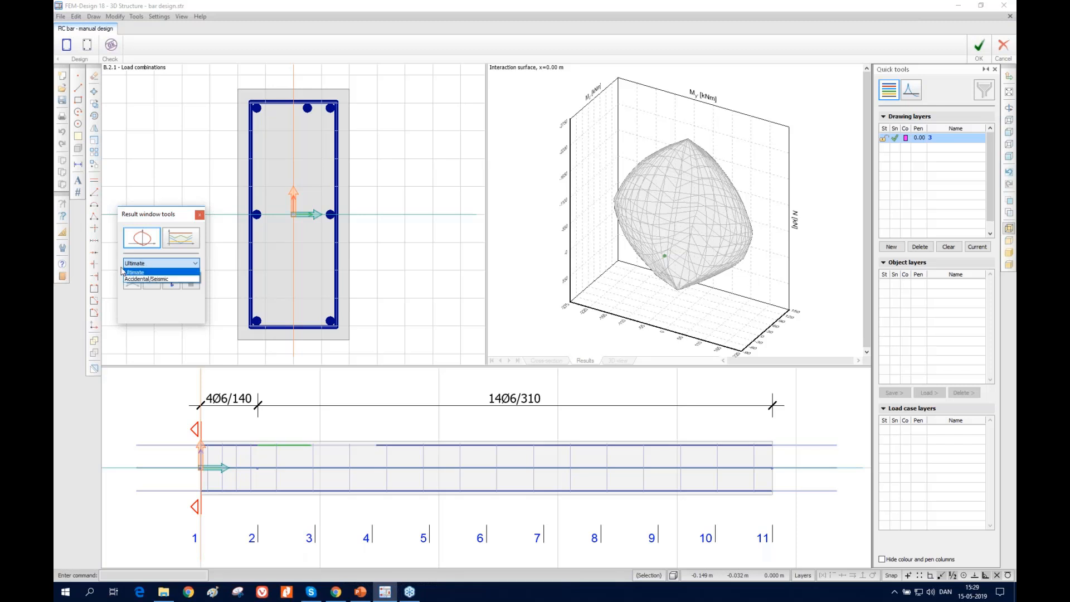
pyautogui.click(124, 272)
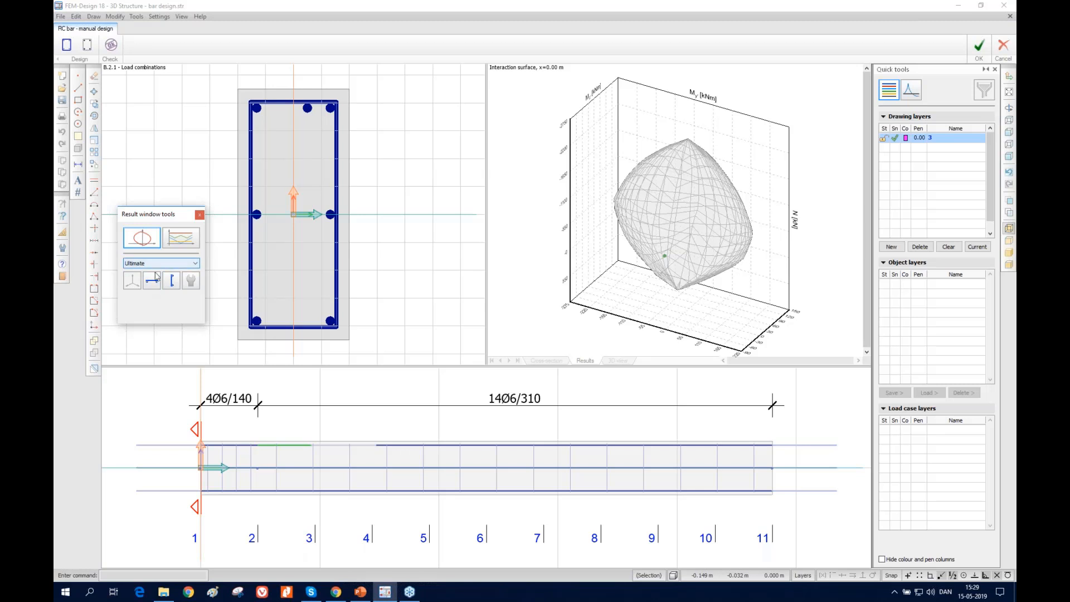
pyautogui.click(152, 283)
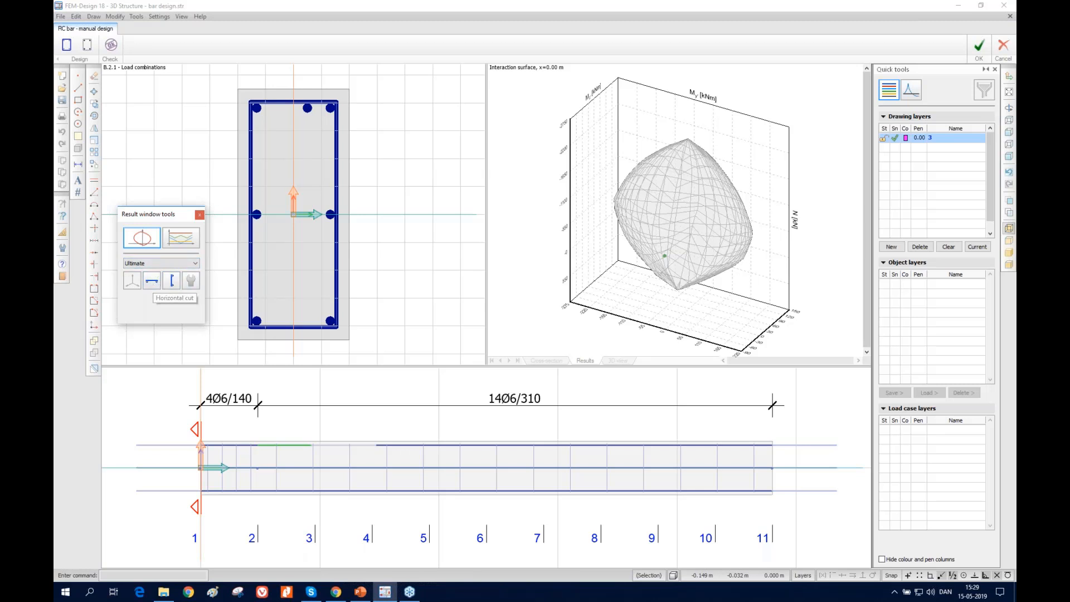
pyautogui.click(157, 283)
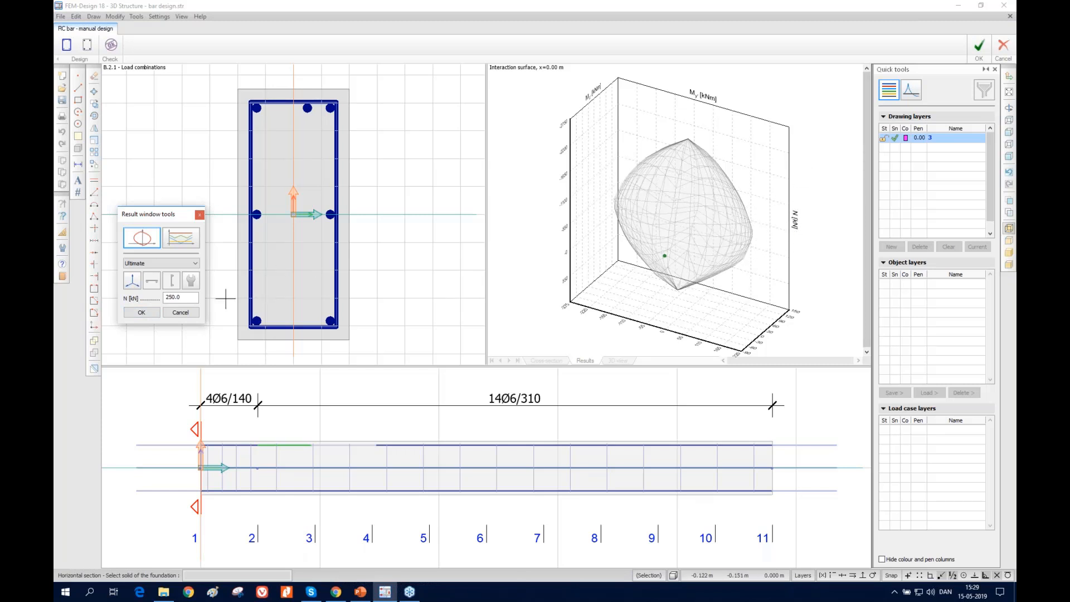
pyautogui.write('320')
pyautogui.click(146, 313)
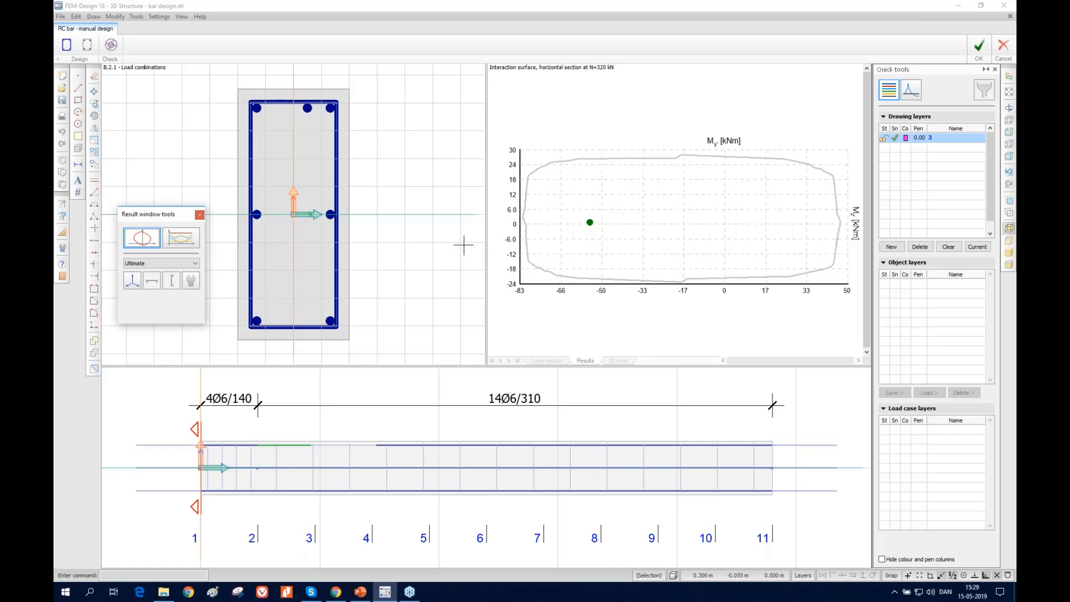
# Return to the 3D interaction surface and display its vertical section at an angle of 45°
pyautogui.click(130, 282)
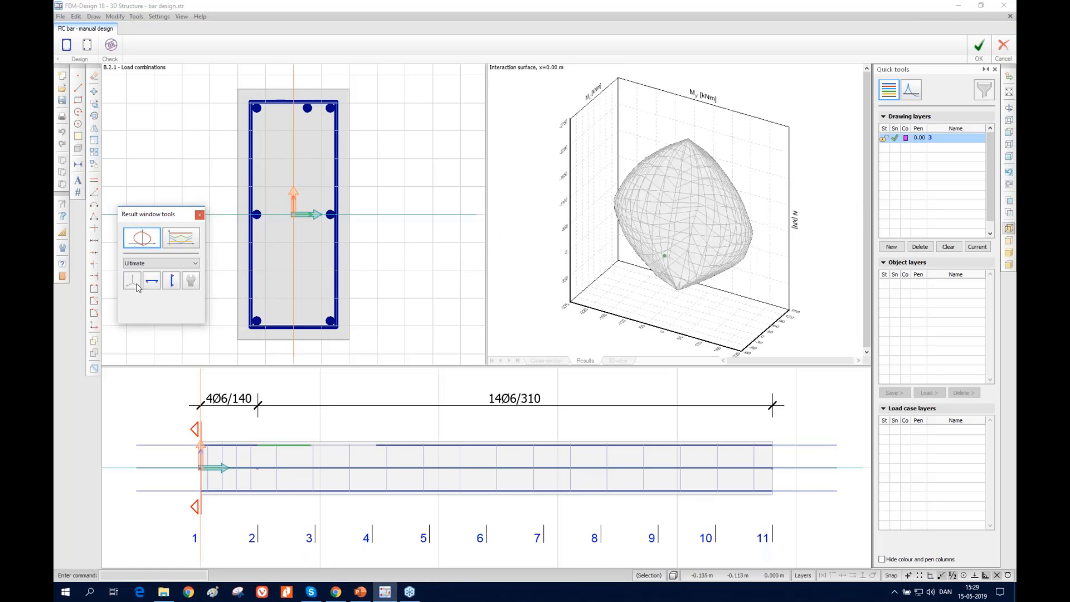
pyautogui.click(173, 282)
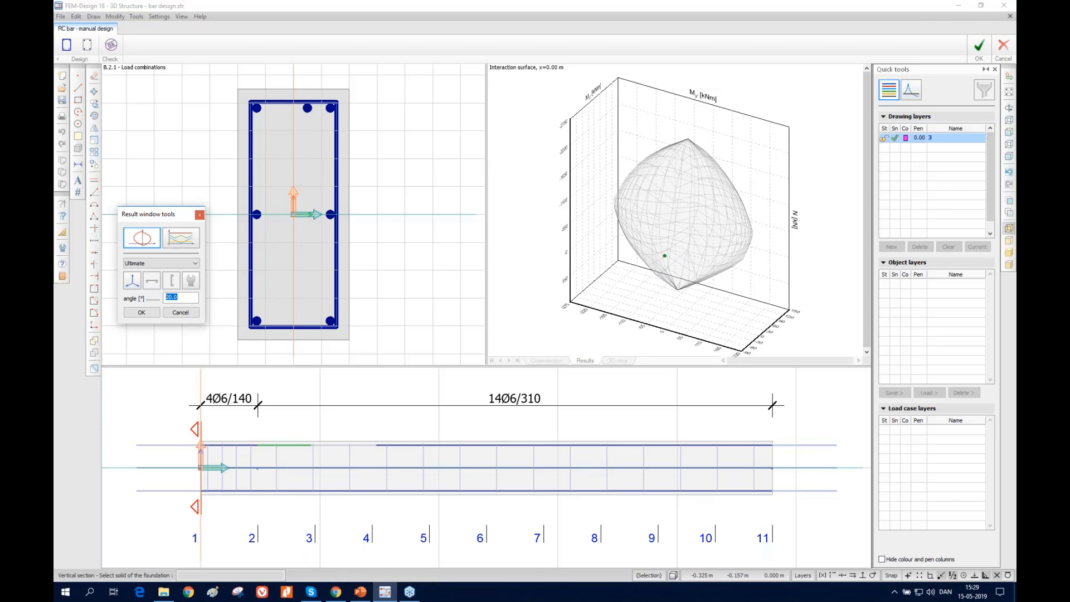
pyautogui.click(146, 312)
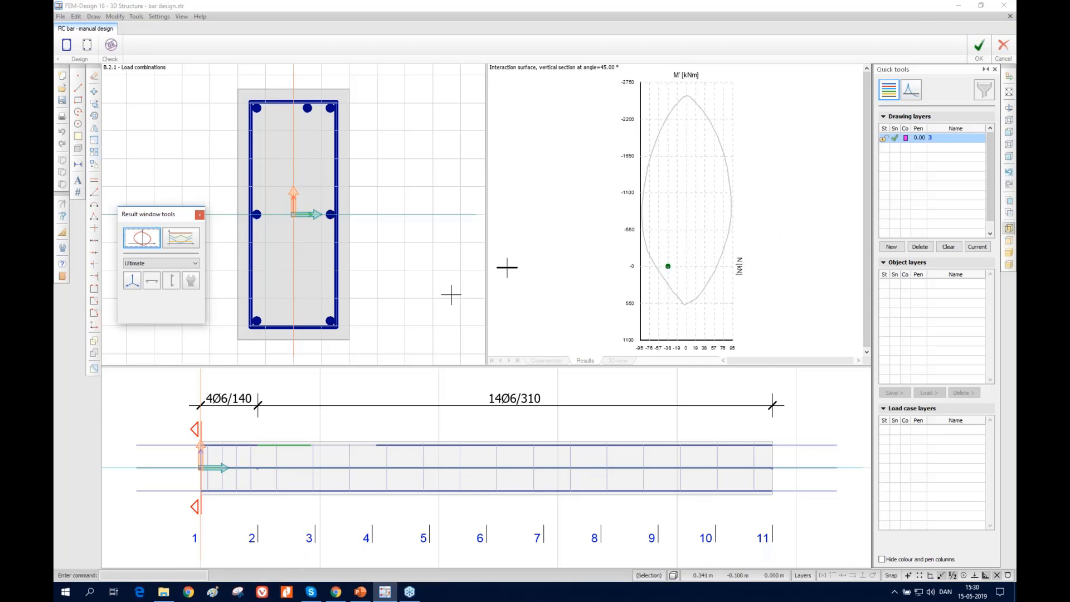
# Restore the 3D interaction surface and review its scaling and section tolerance display options without changing them
pyautogui.click(138, 285)
pyautogui.click(190, 283)
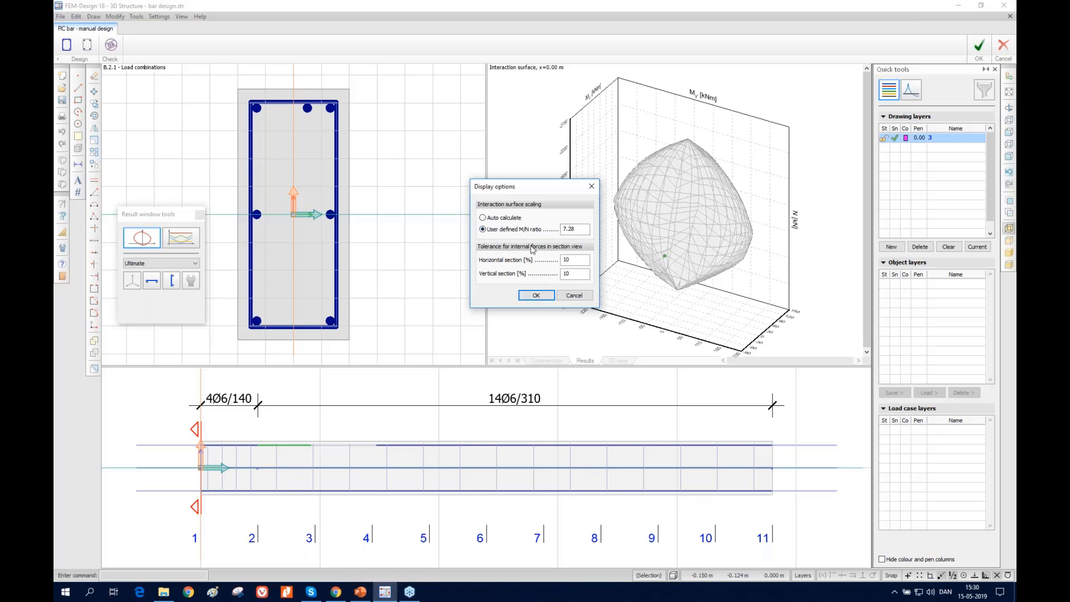
pyautogui.click(574, 295)
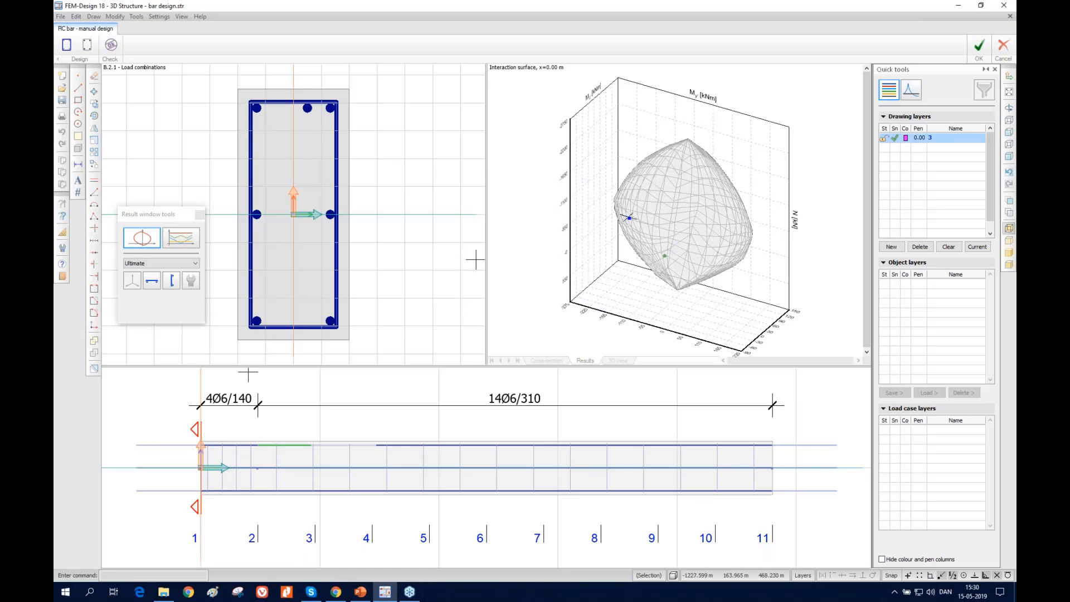
# Move the section marker along the beam from its start to about x = 0.71 m
pyautogui.click(192, 428)
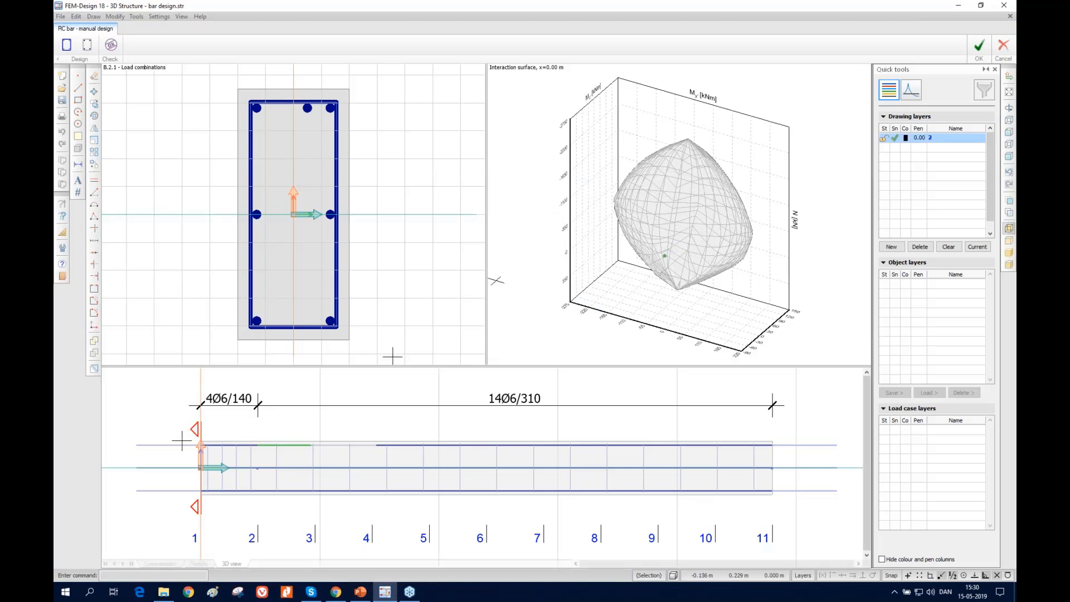
pyautogui.click(192, 429)
pyautogui.click(200, 469)
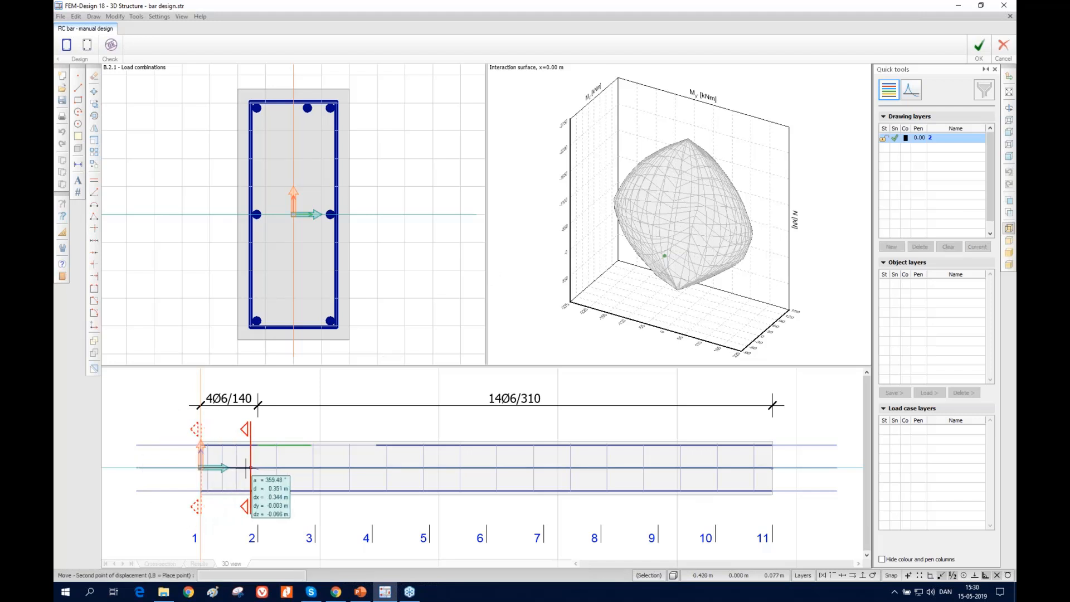
pyautogui.click(284, 468)
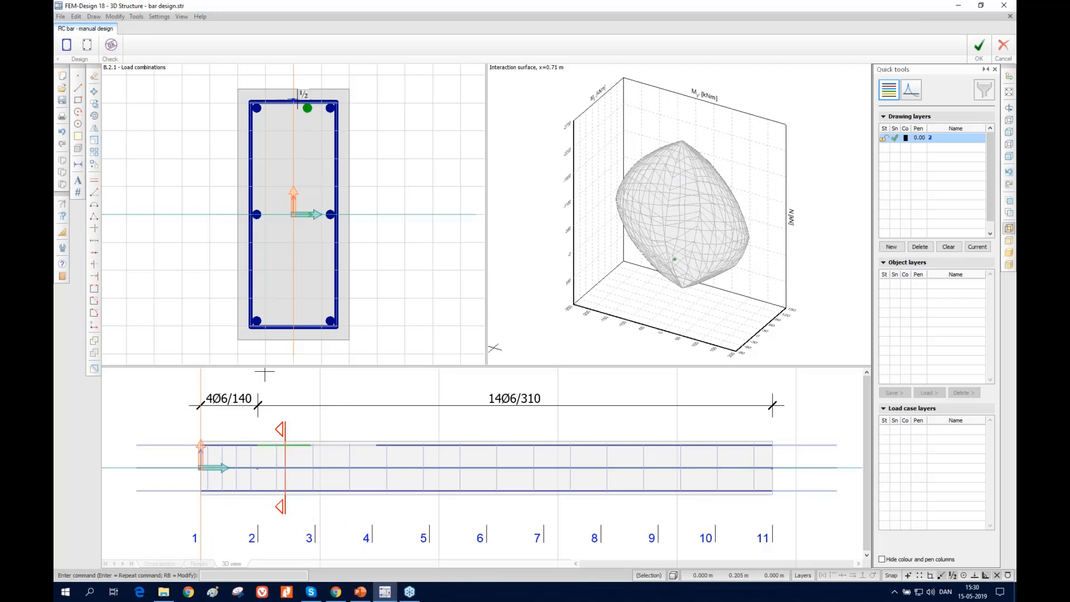
# Move the section marker further along the beam to about x = 3.24 m
pyautogui.click(284, 431)
pyautogui.click(285, 468)
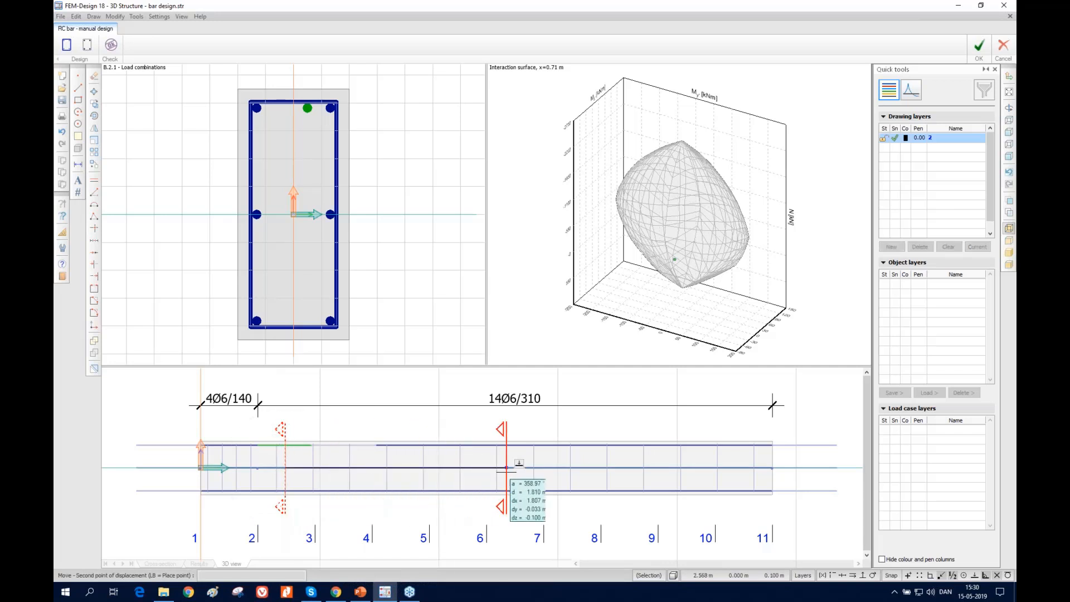
pyautogui.click(585, 466)
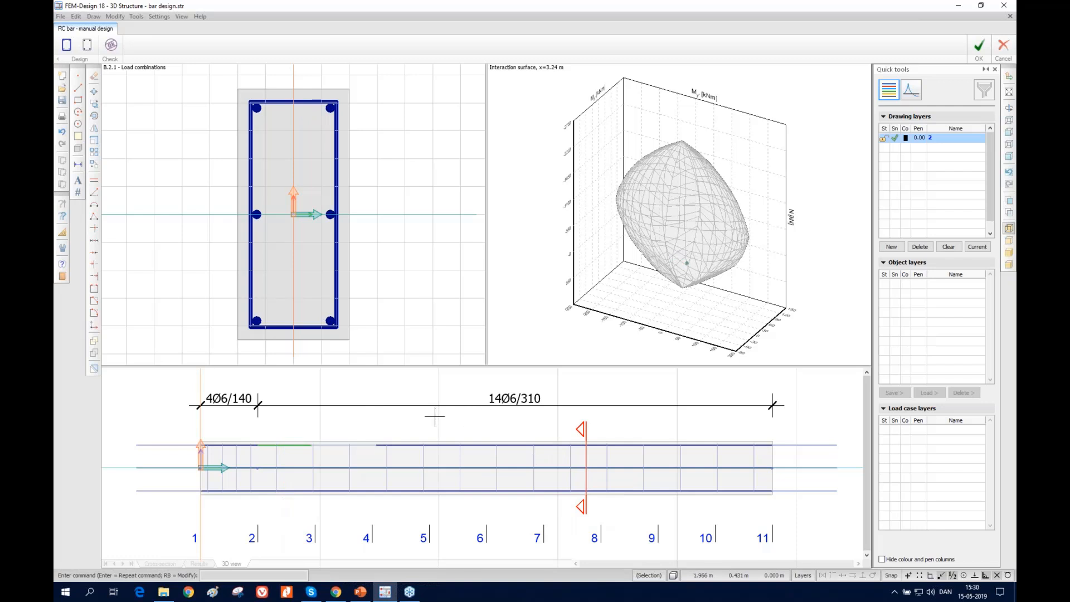
pyautogui.moveTo(434, 415); pyautogui.dragTo(786, 444, button='middle')
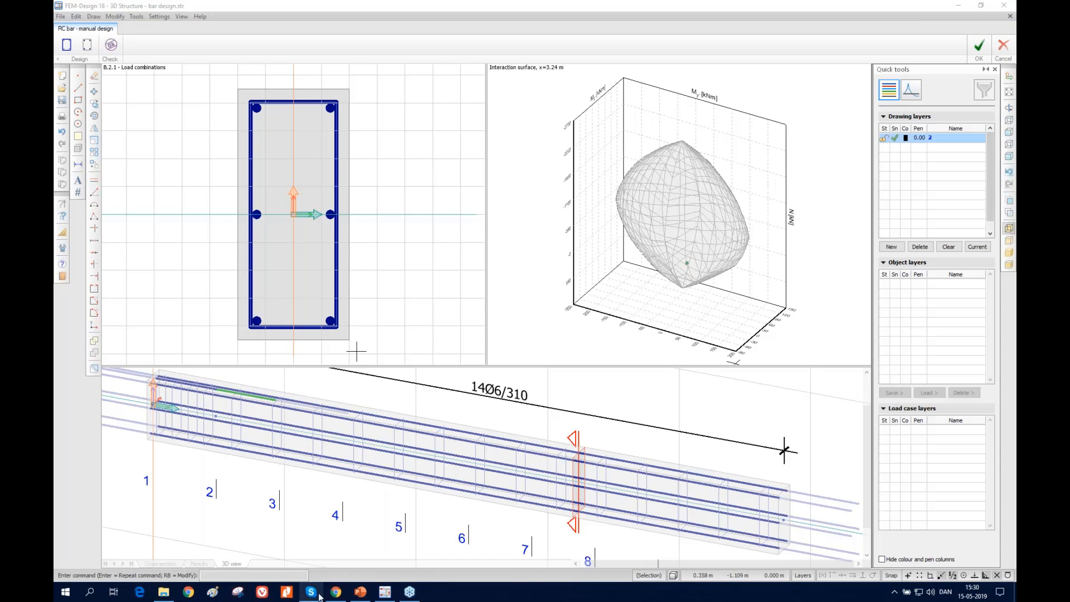
pyautogui.moveTo(363, 594)
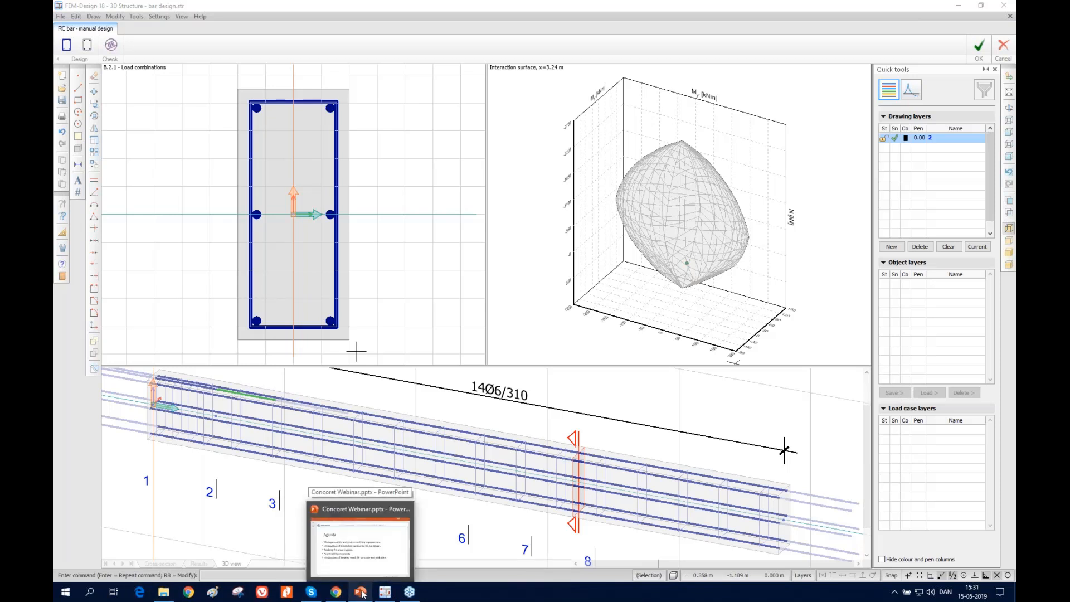
pyautogui.click(363, 594)
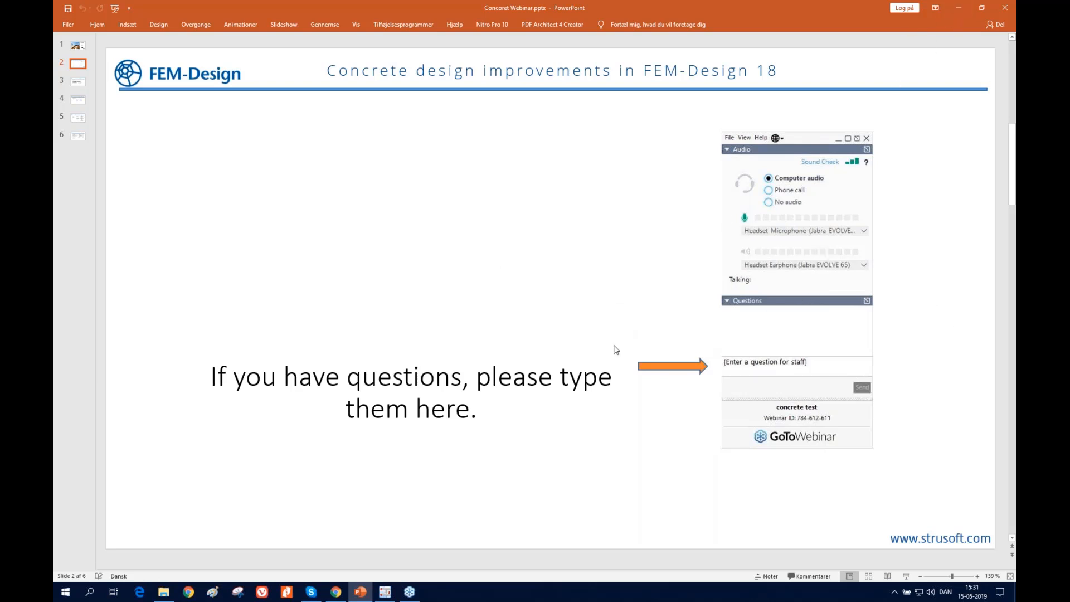
pyautogui.click(956, 9)
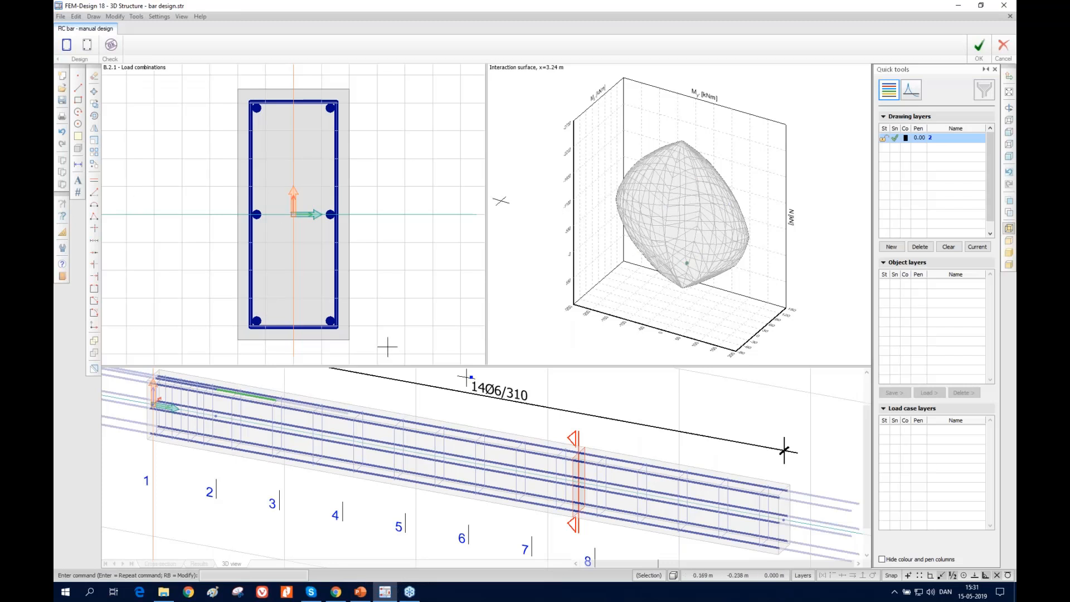
pyautogui.click(1009, 156)
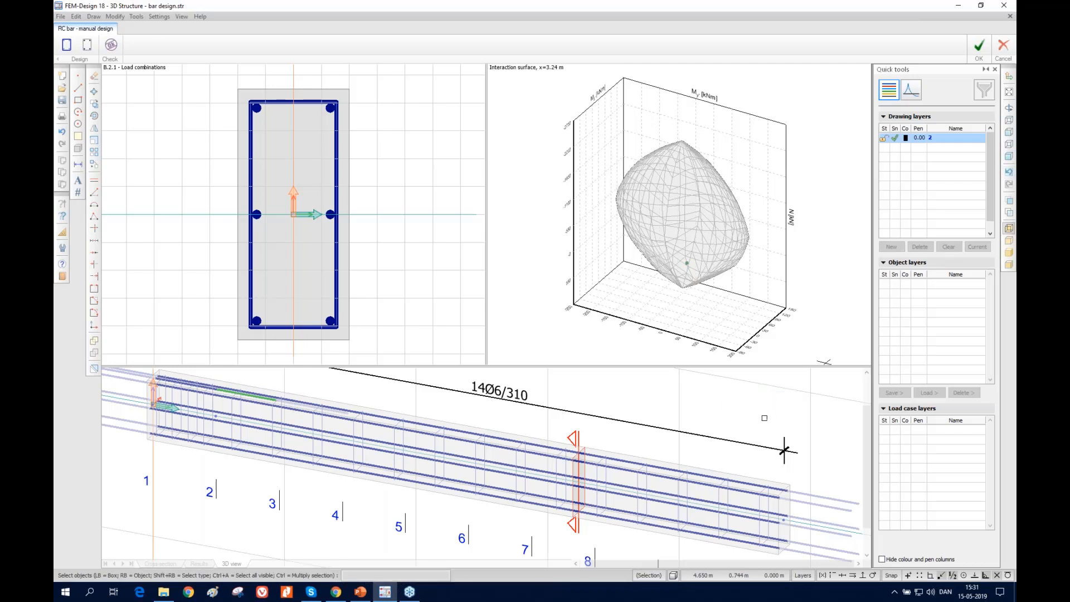
pyautogui.click(1009, 132)
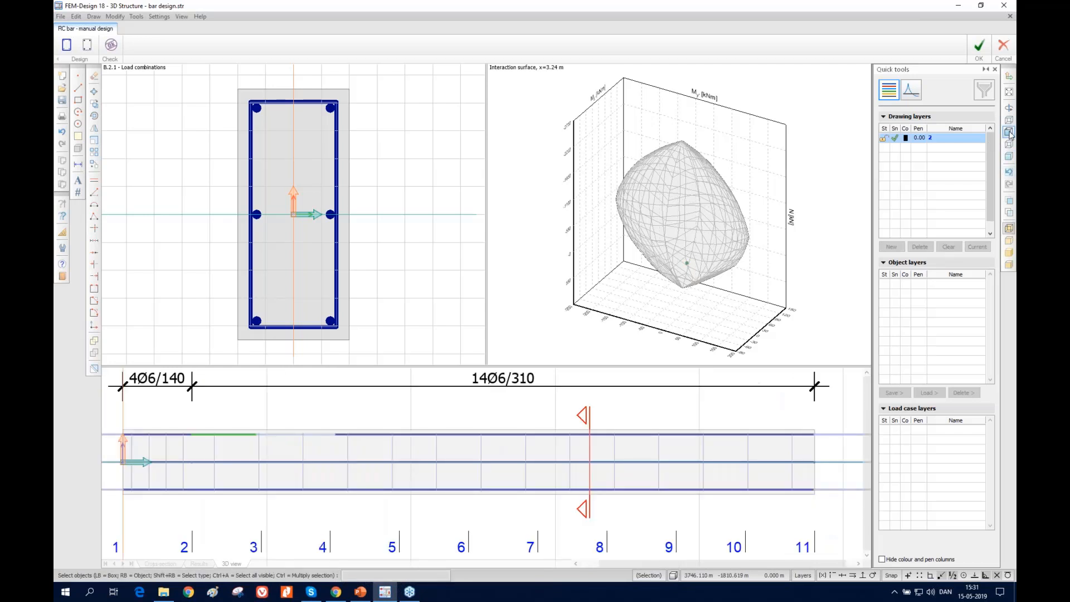
# Erase the upper, middle and lower longitudinal bars shown in the beam's cross-section
pyautogui.click(303, 158)
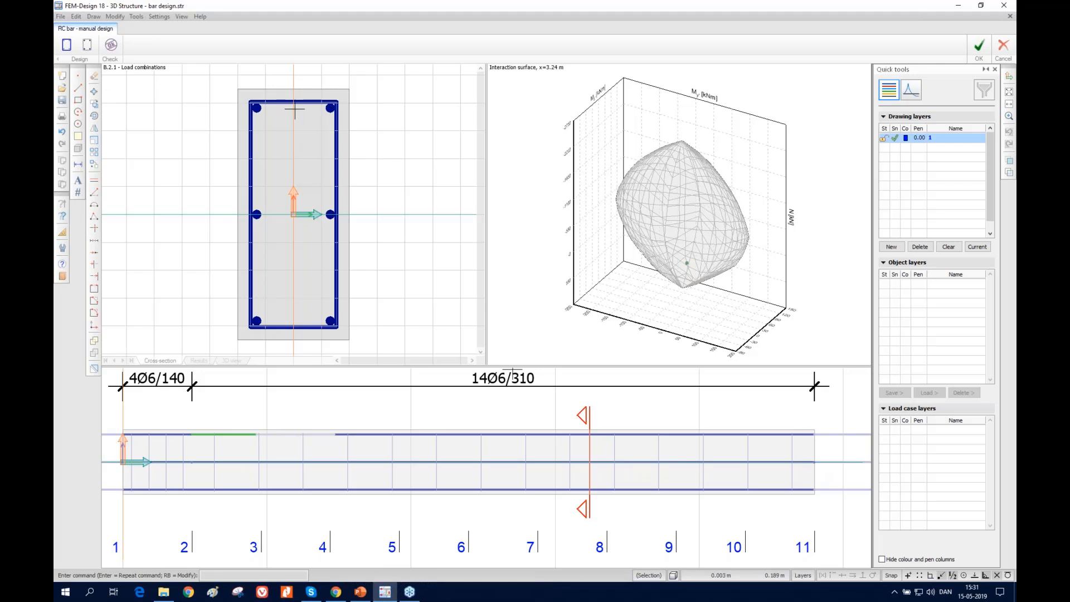
pyautogui.click(89, 50)
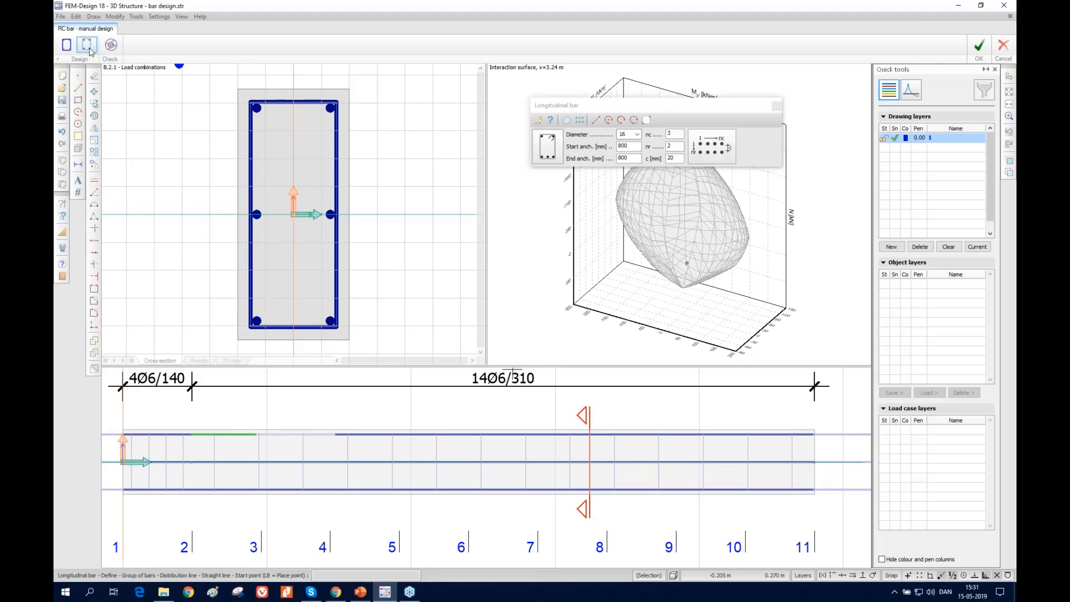
pyautogui.click(94, 77)
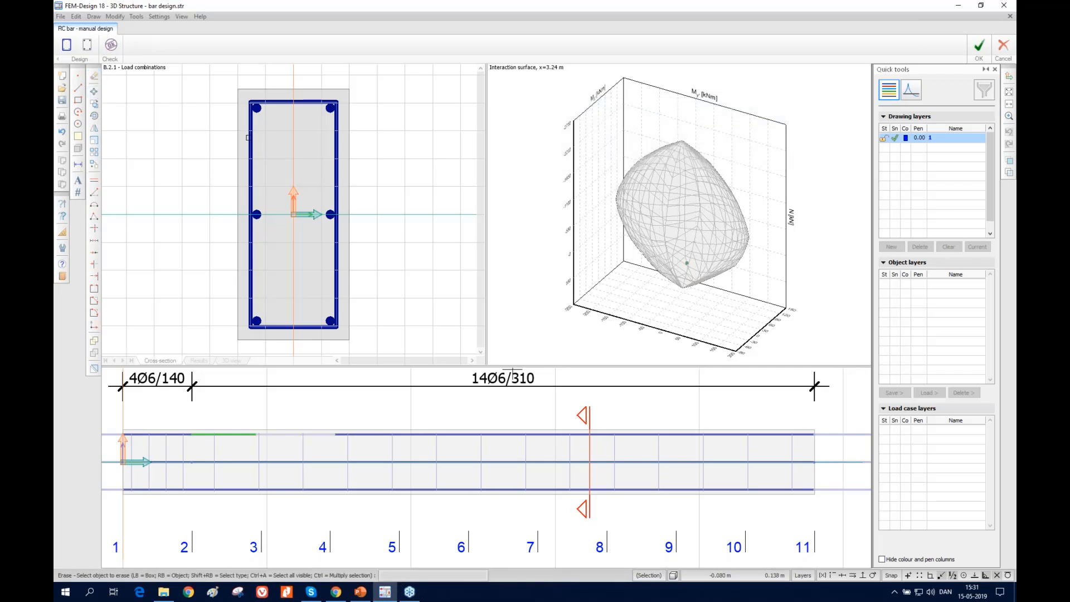
pyautogui.click(173, 137)
pyautogui.click(385, 83)
pyautogui.click(220, 246)
pyautogui.click(374, 190)
pyautogui.click(225, 347)
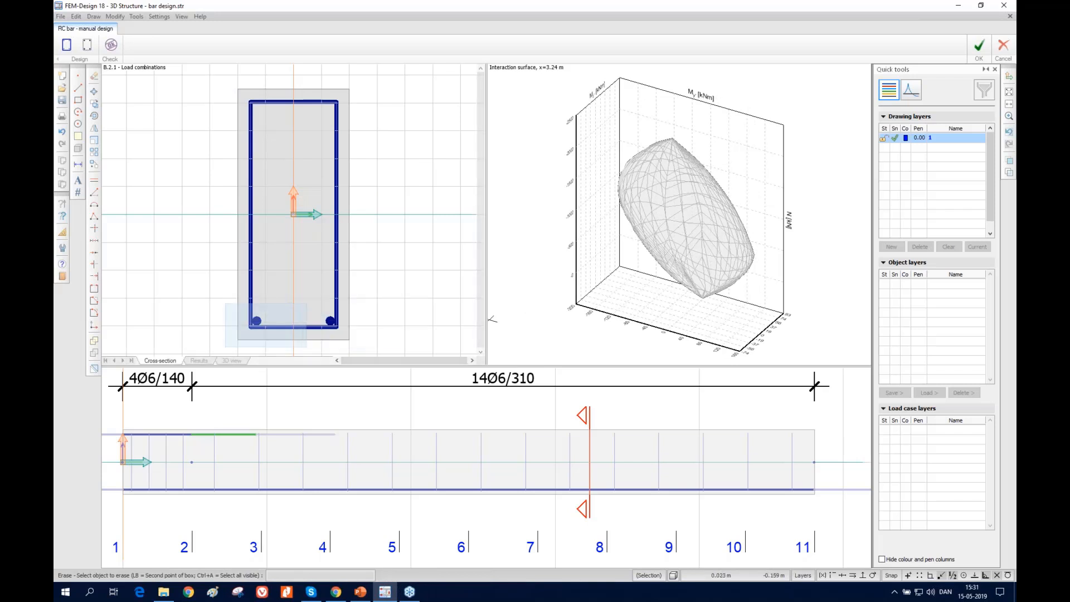
pyautogui.click(364, 290)
# Add a group of 16 mm longitudinal bars, 3 columns by 2 rows, inside the stirrup's upper edge along the beam's full 4.8 m length
pyautogui.click(89, 44)
pyautogui.click(581, 124)
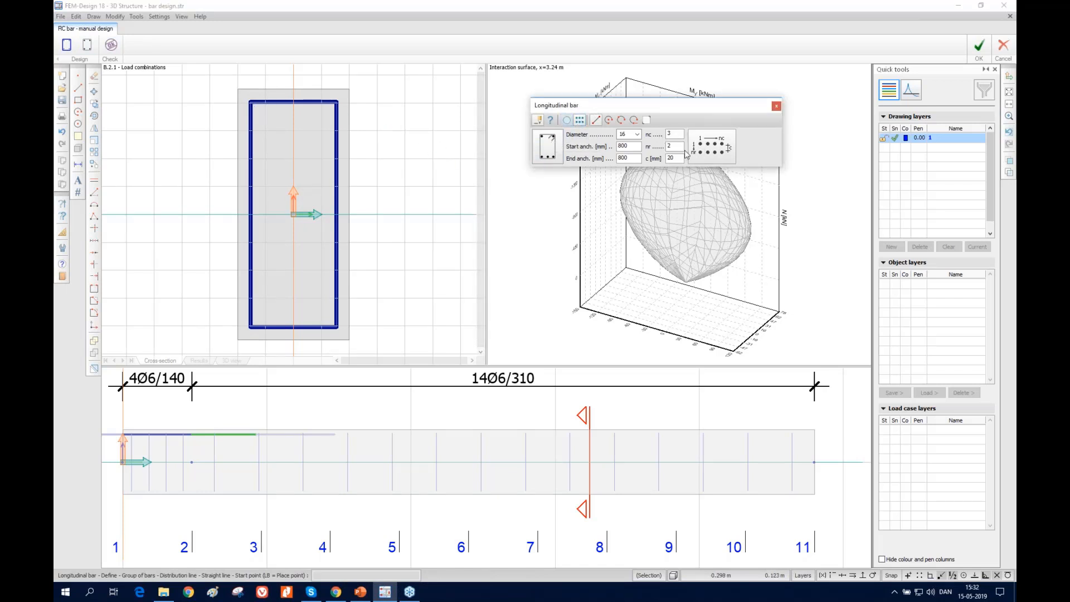
pyautogui.click(257, 108)
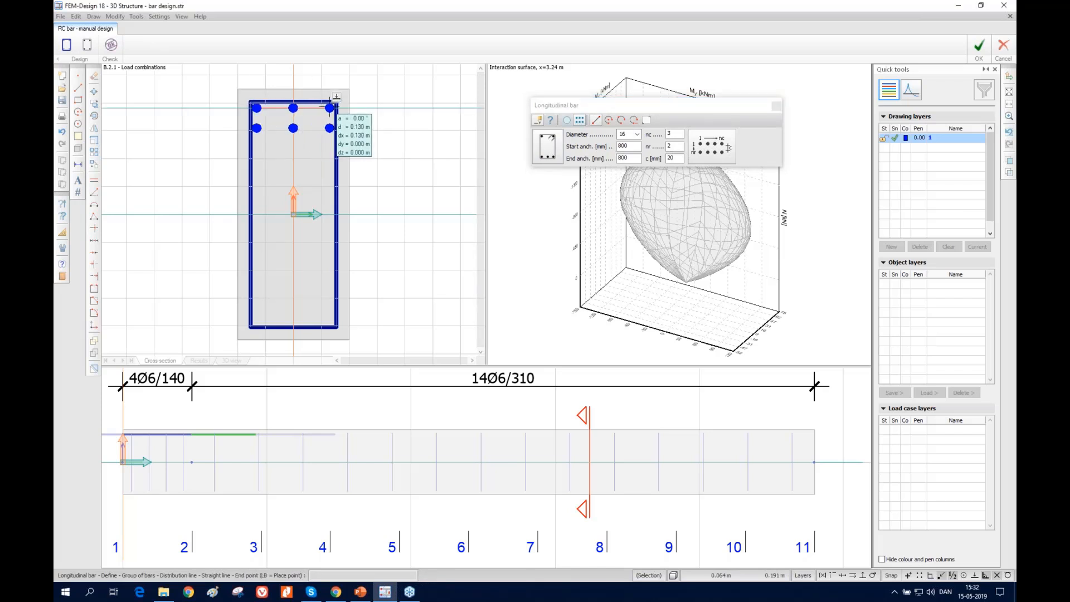
pyautogui.click(330, 107)
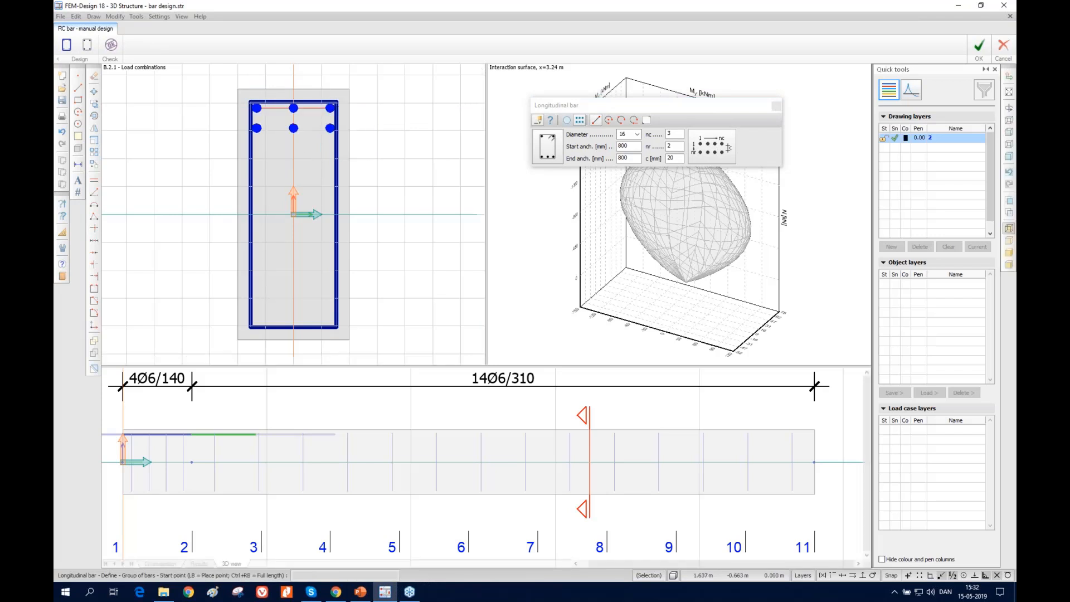
pyautogui.click(124, 464)
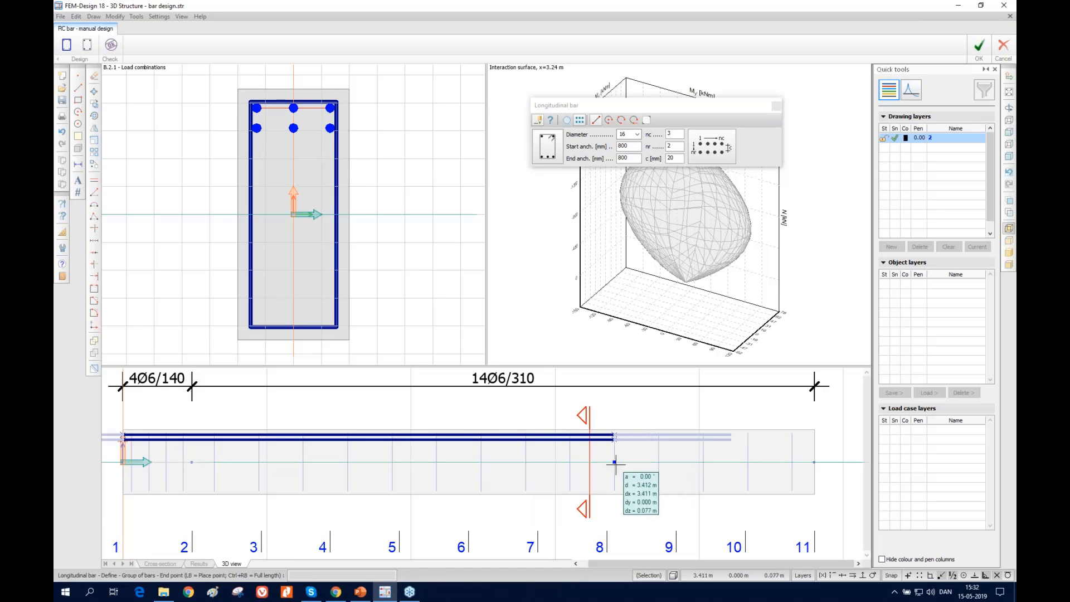
pyautogui.click(814, 454)
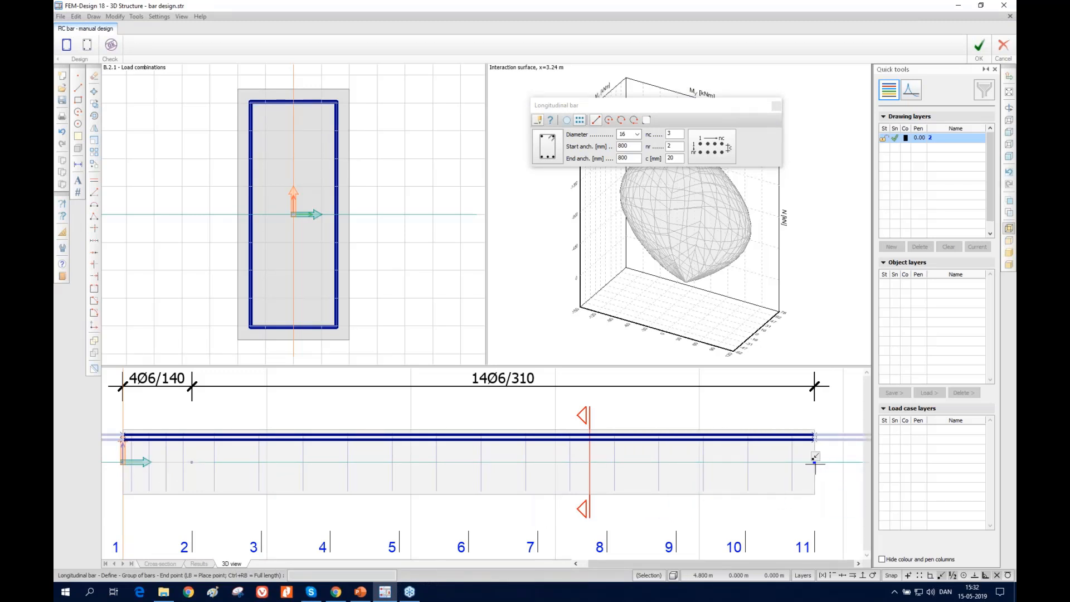
# Add a matching group of 16 mm bars, 3 by 2, above the stirrup's lower edge over the beam's full length
pyautogui.click(257, 321)
pyautogui.click(330, 321)
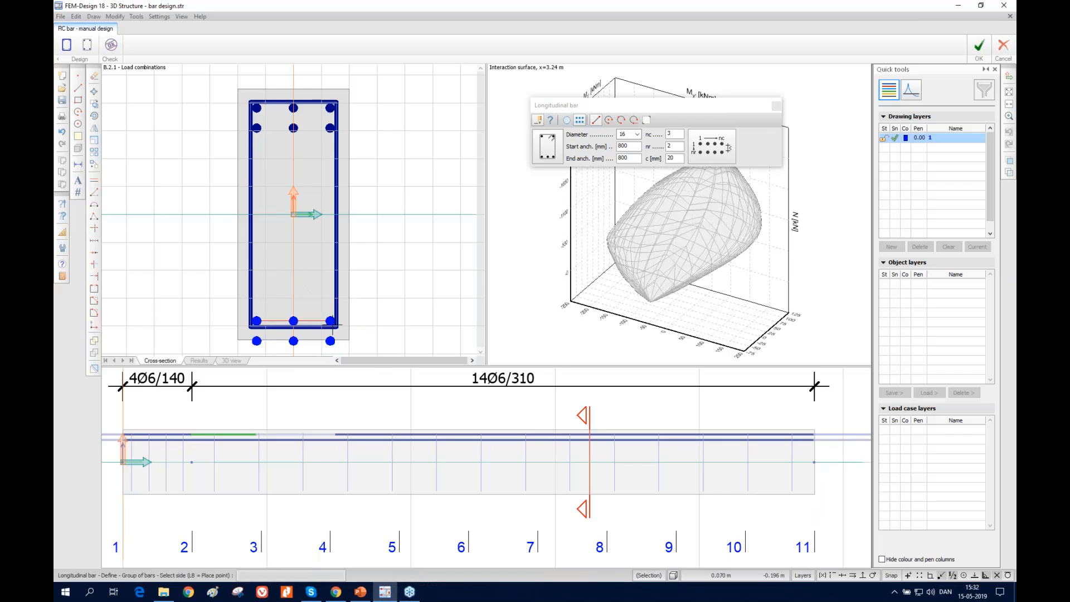
pyautogui.click(327, 305)
pyautogui.click(122, 460)
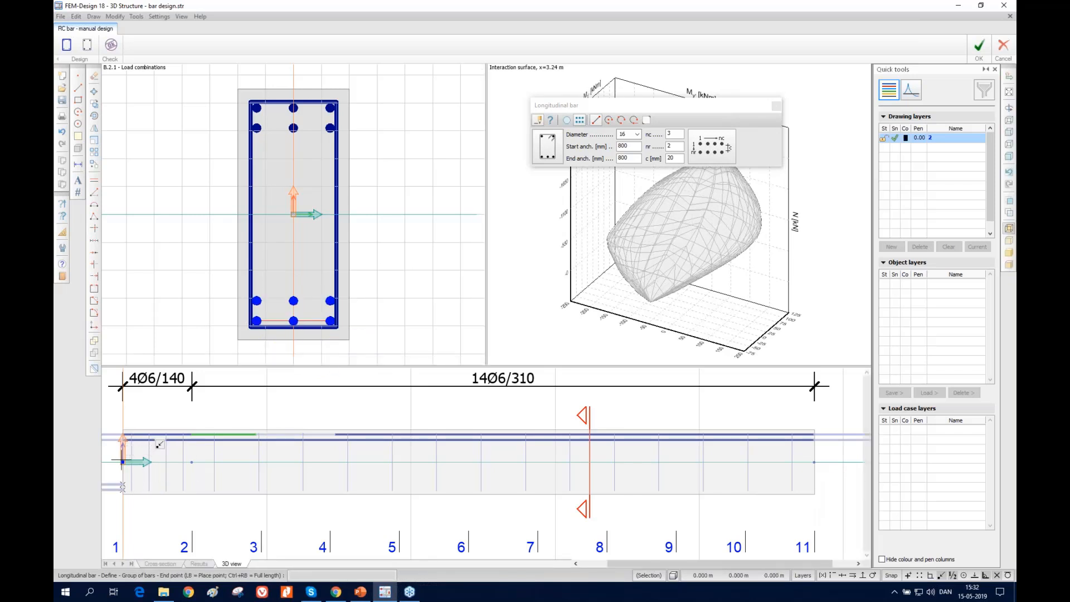
pyautogui.click(814, 461)
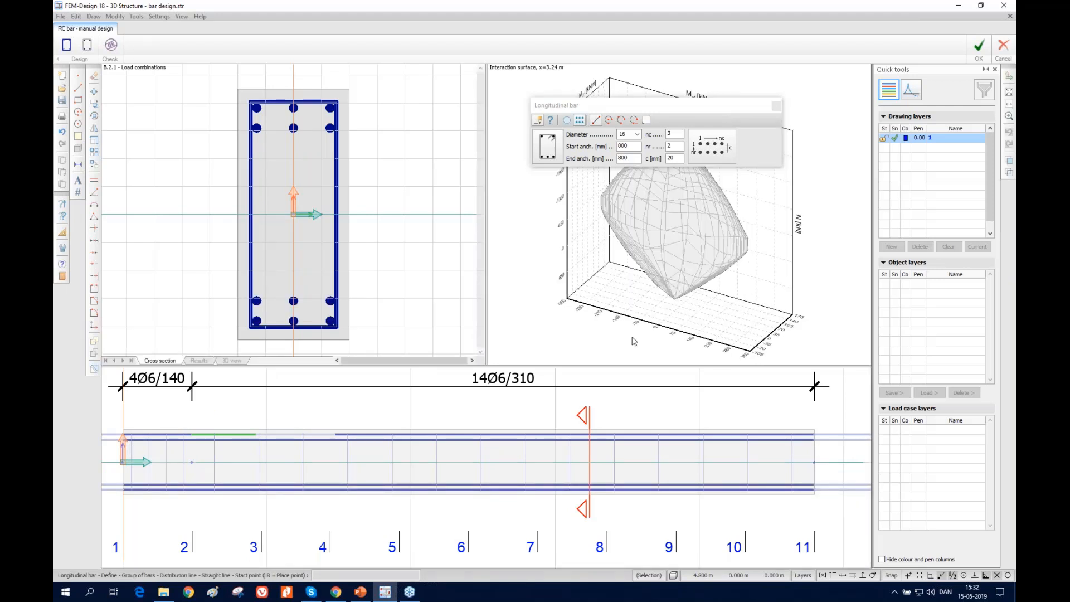
pyautogui.click(779, 107)
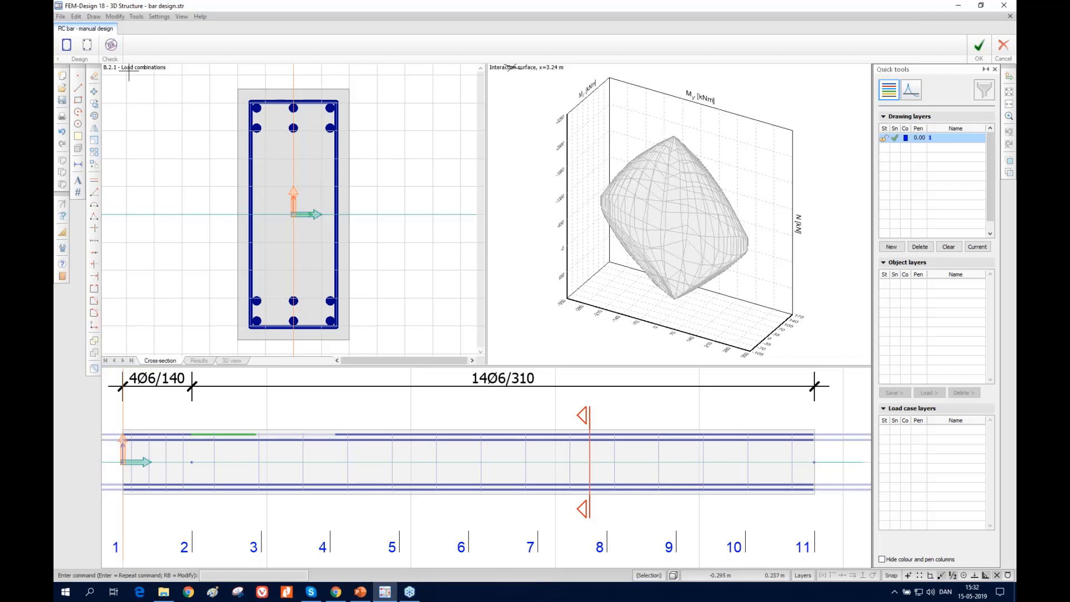
# Run the check on the beam's modified reinforcement and accept the manual design
pyautogui.click(115, 48)
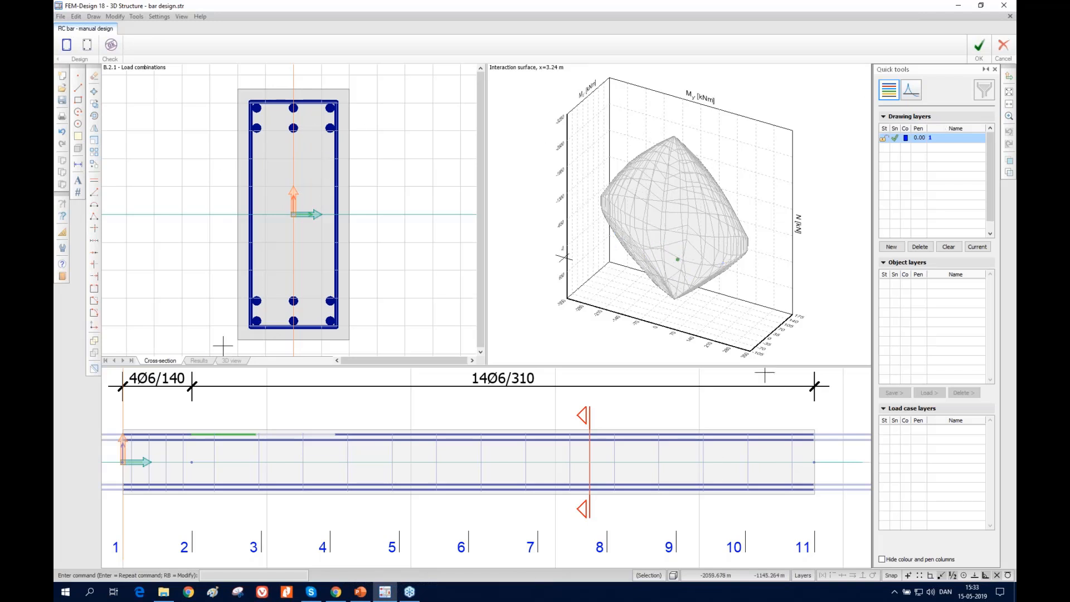
pyautogui.click(978, 46)
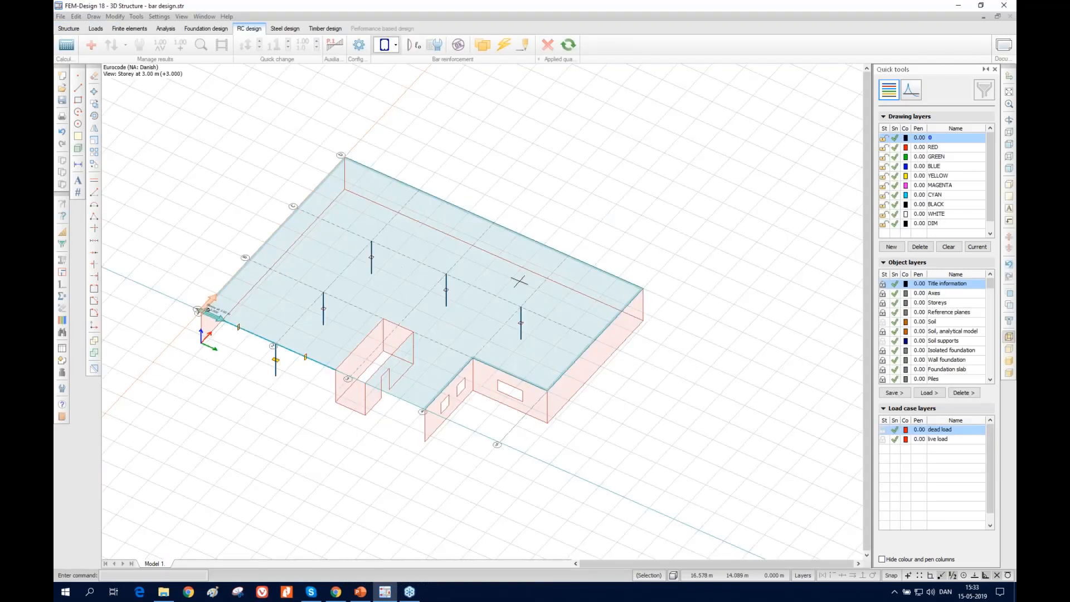
# Display the RC bar utilization result for the maximum of load combinations
pyautogui.click(911, 89)
pyautogui.moveTo(990, 149); pyautogui.dragTo(978, 268)
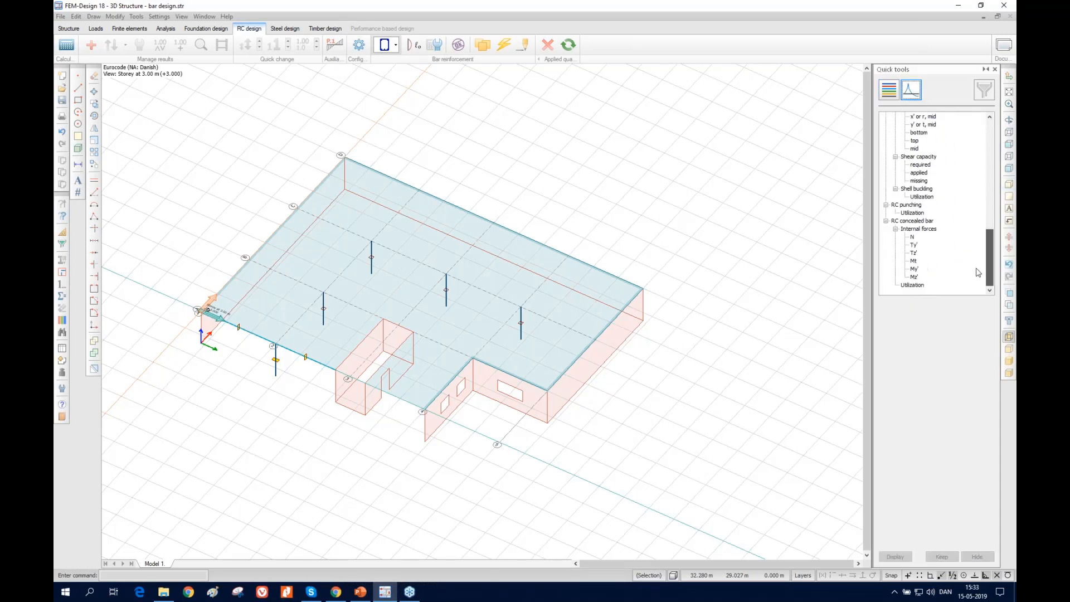
pyautogui.click(929, 200)
pyautogui.scroll(7, 920, 204)
pyautogui.doubleClick(909, 165)
# Open the detailed result of beam B.2.1, review its calculation tables, and show it for load combination 1.35*dead load + 1.50*0.30*WL, X+, 1. + 1.50*0.70*live load
pyautogui.click(206, 47)
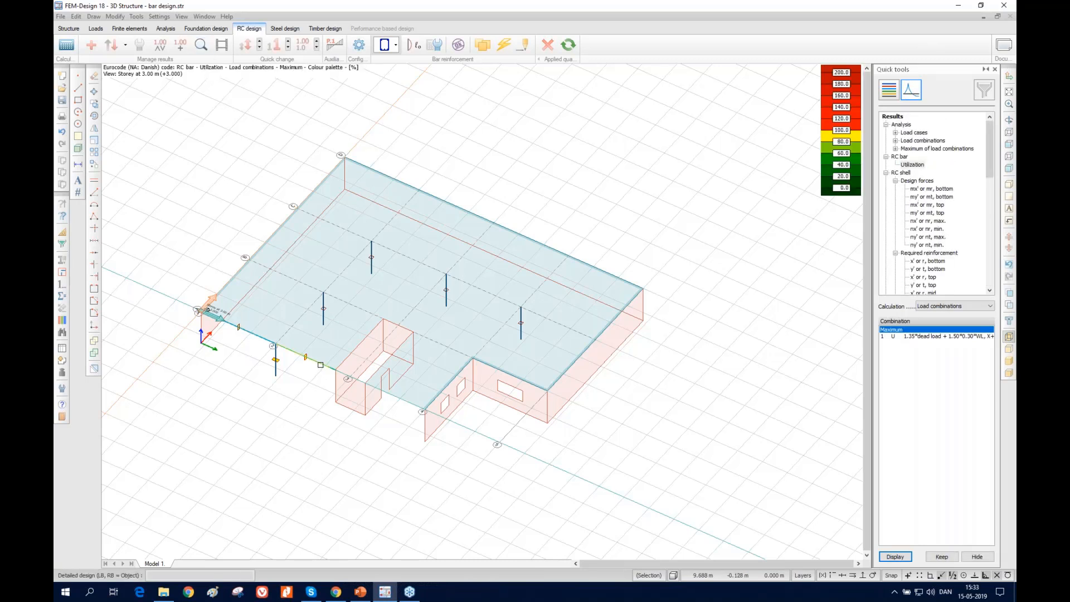
pyautogui.click(321, 365)
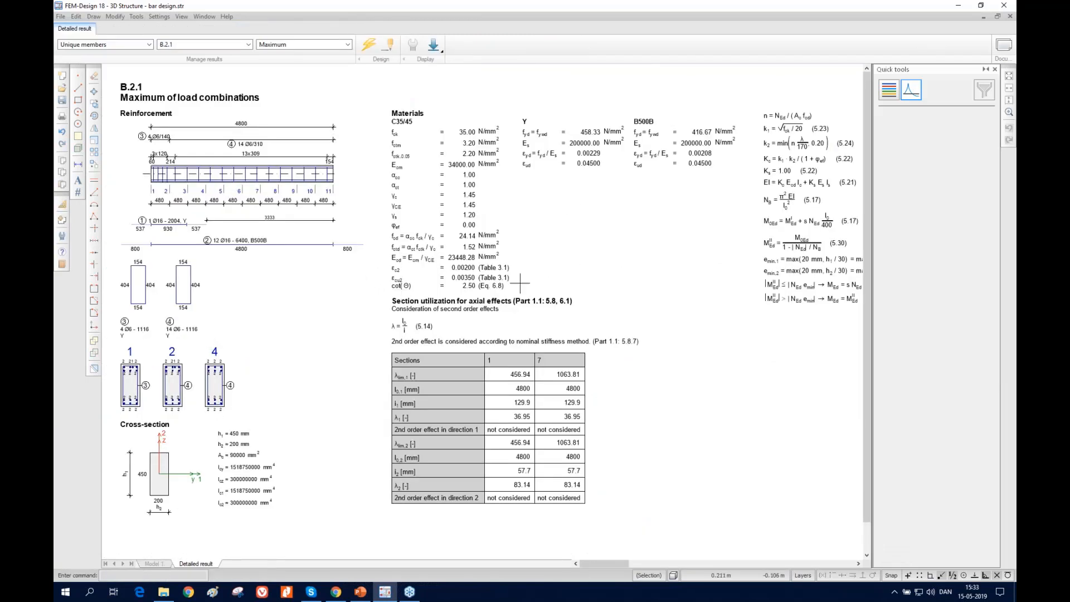
pyautogui.moveTo(609, 564); pyautogui.dragTo(791, 564)
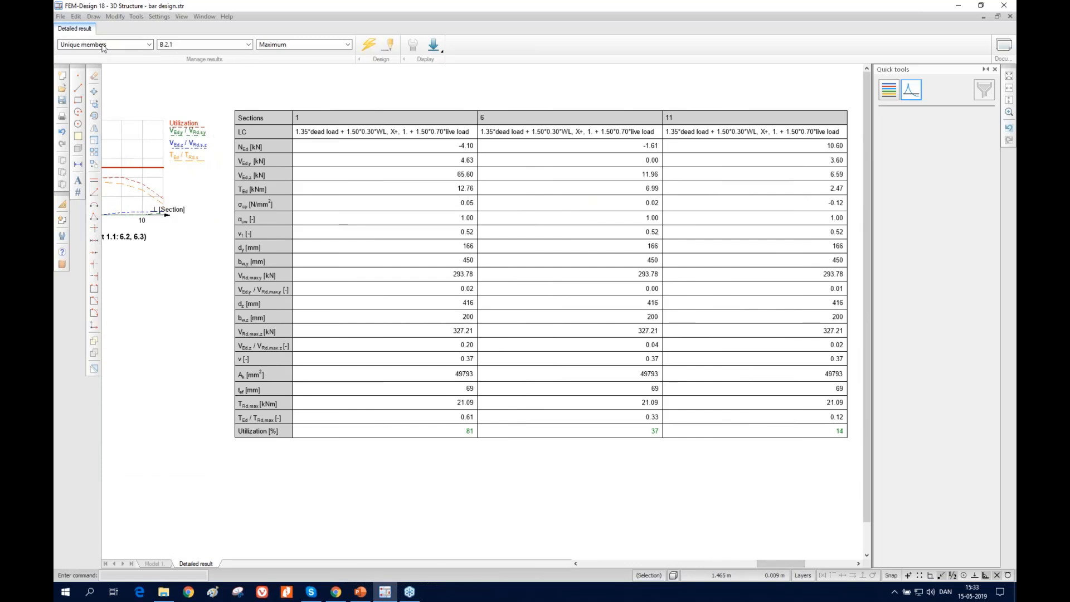
pyautogui.click(321, 48)
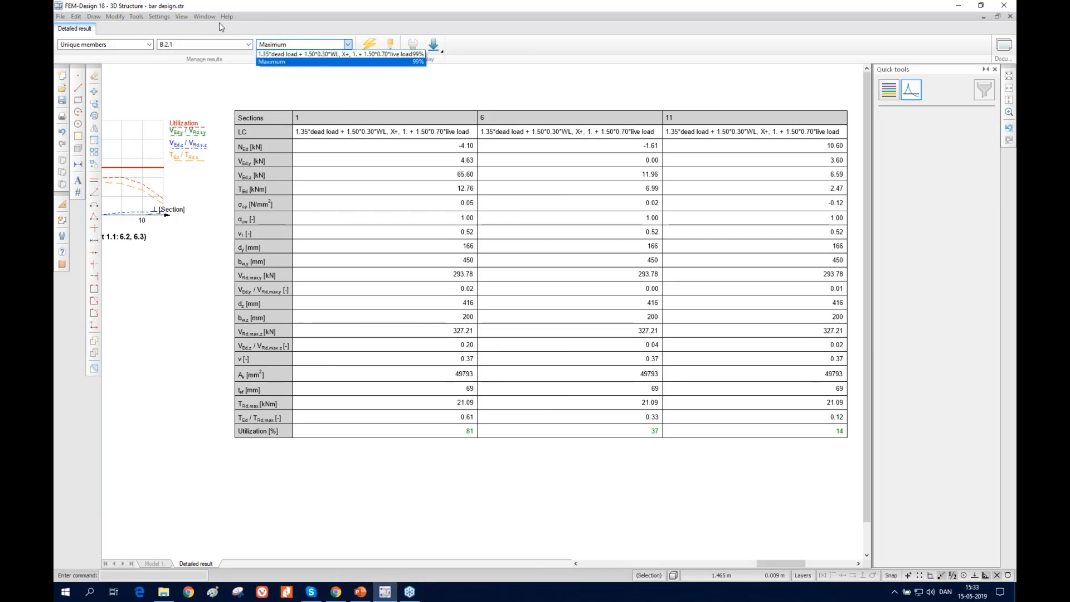
pyautogui.click(284, 53)
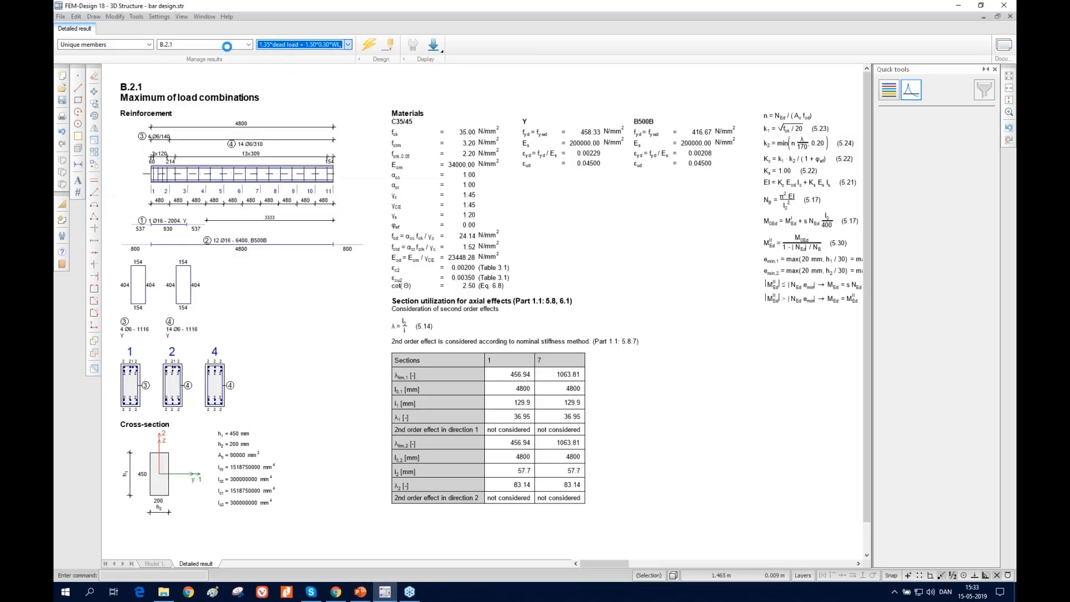
# Review the export formats offered for the detailed result without exporting, and close the detailed result
pyautogui.click(63, 18)
pyautogui.moveTo(97, 75)
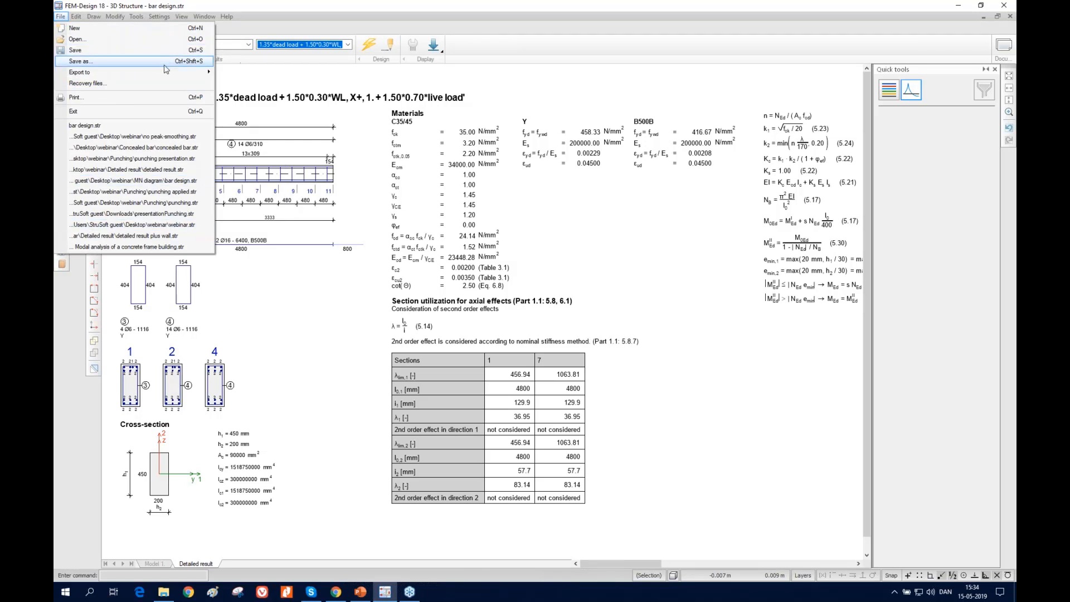
pyautogui.moveTo(178, 72)
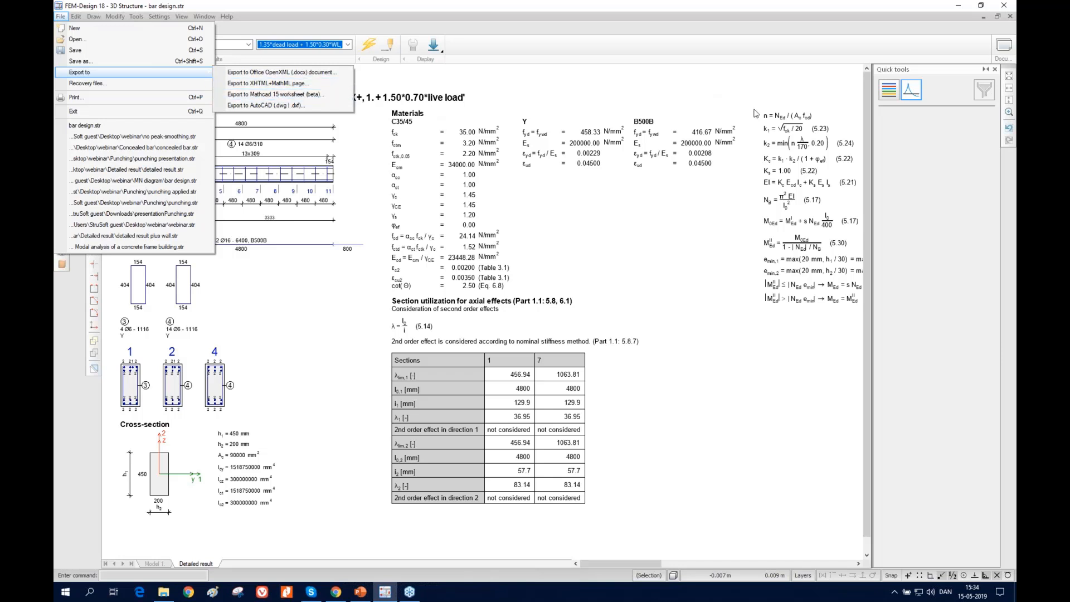
pyautogui.click(840, 46)
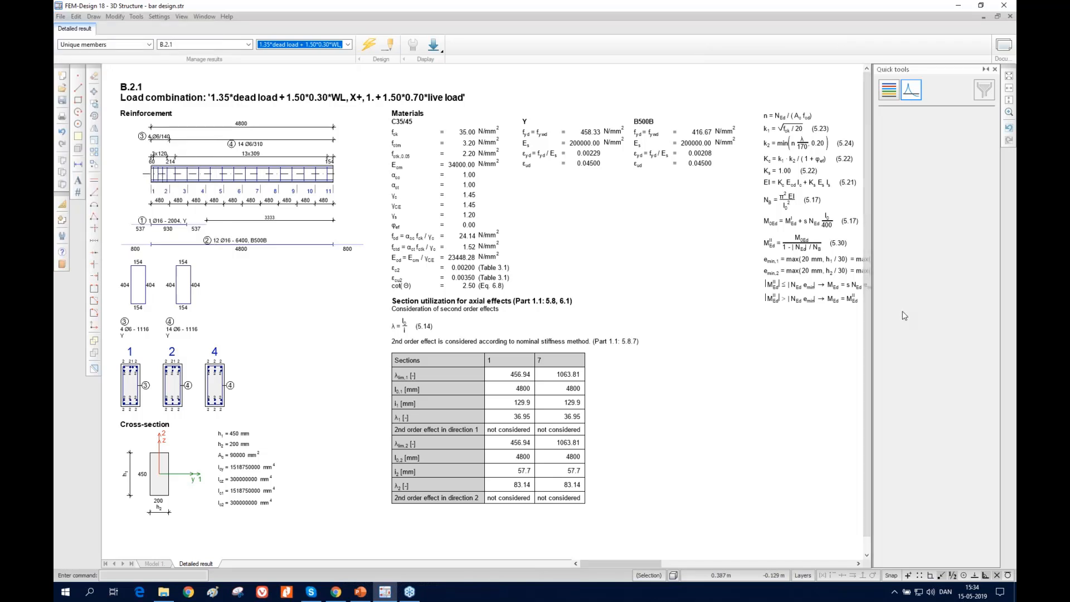
pyautogui.click(1011, 17)
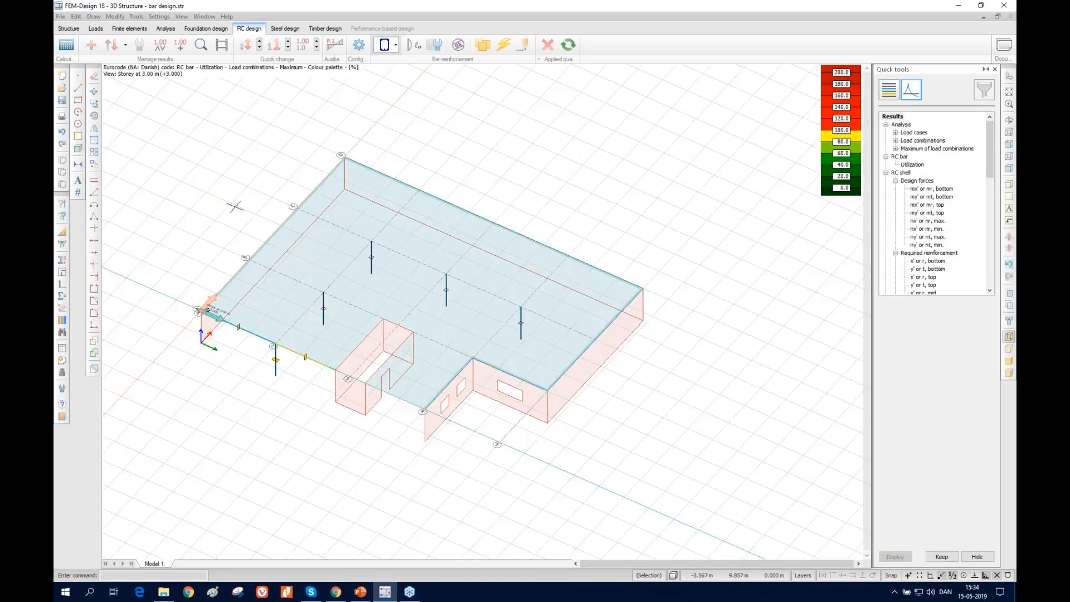
# Open the recent model detailed result.str without saving the current drawing, and clear the applied quantities of its slab
pyautogui.click(61, 16)
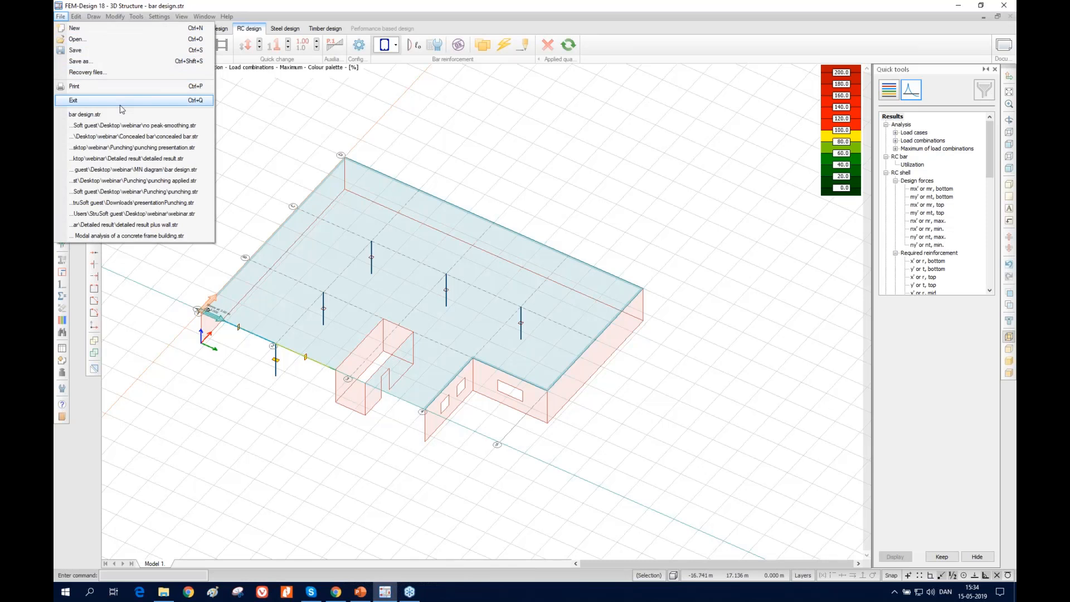
pyautogui.click(143, 159)
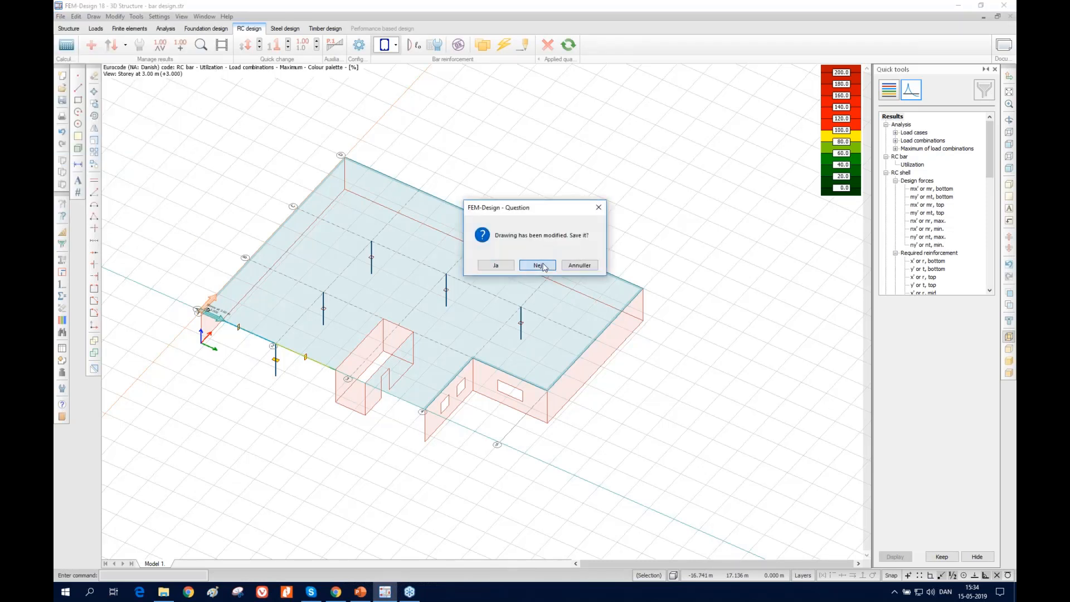
pyautogui.click(538, 265)
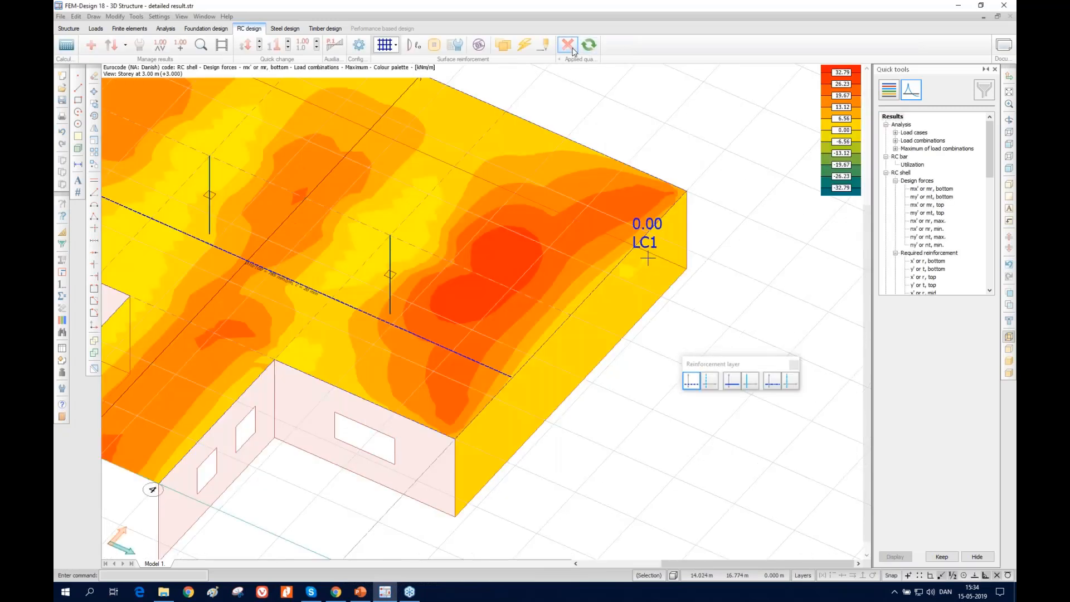
pyautogui.click(568, 44)
pyautogui.click(588, 184)
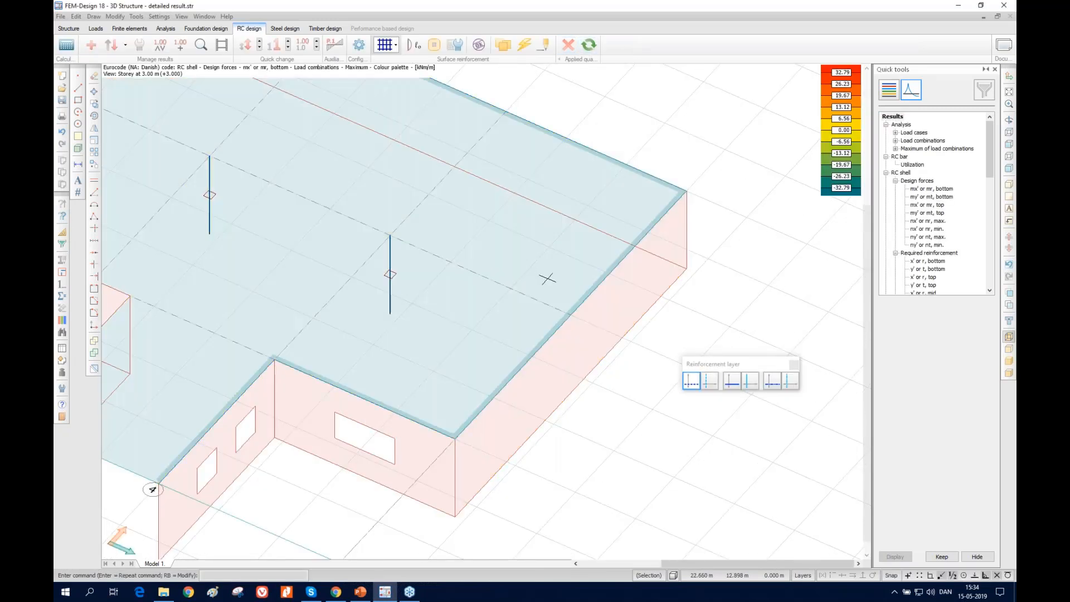
# Review the slab's surface reinforcement calculation parameters, accept them without changes, and examine the reinforcement annotation on the slab
pyautogui.scroll(-6, 547, 279)
pyautogui.scroll(2, 363, 193)
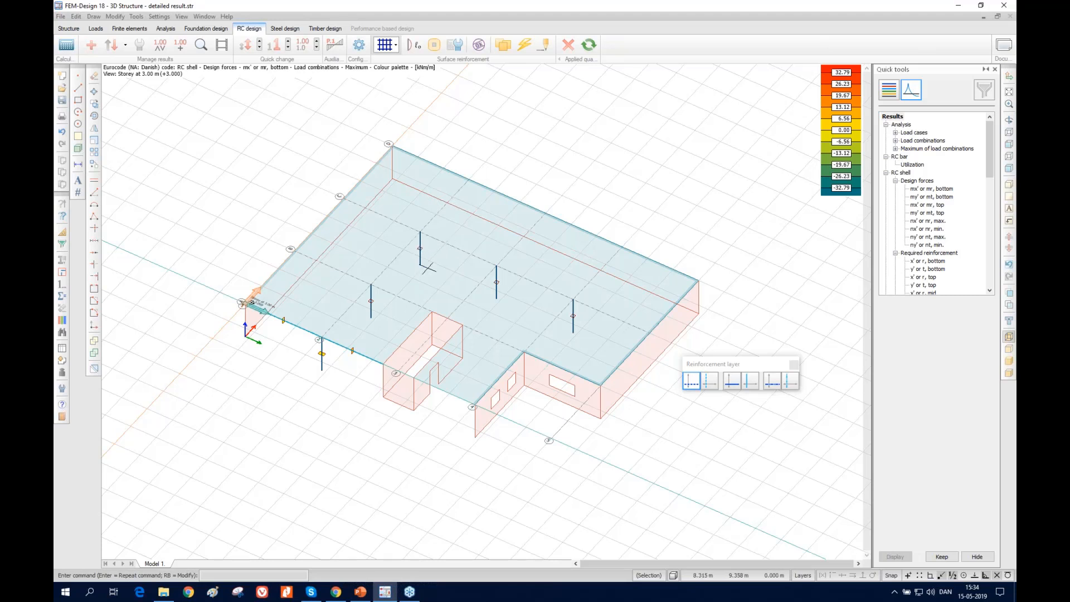
pyautogui.moveTo(427, 268)
pyautogui.click(456, 46)
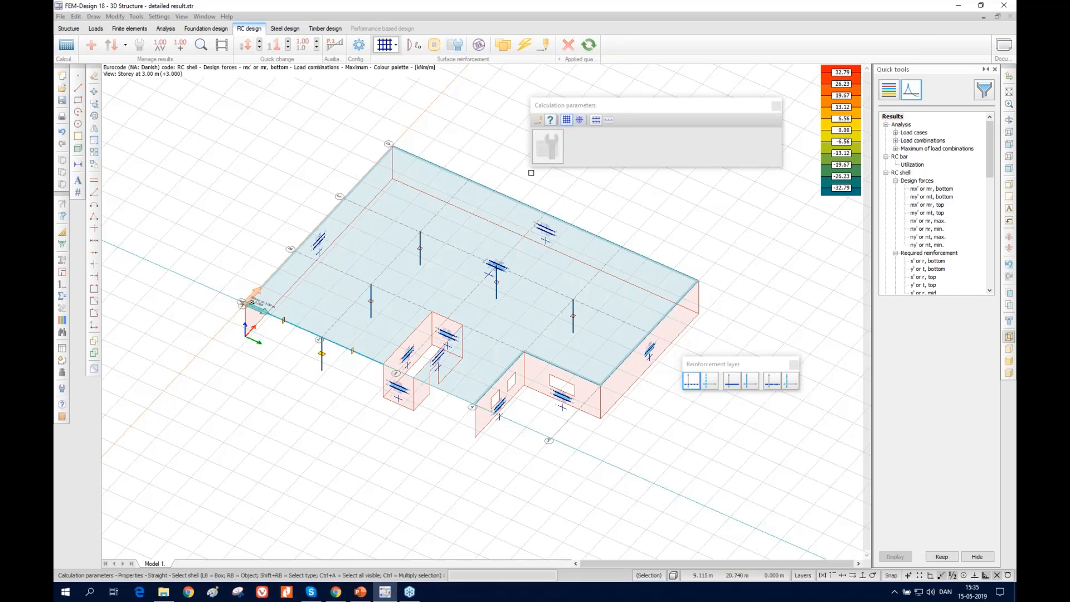
pyautogui.click(460, 273)
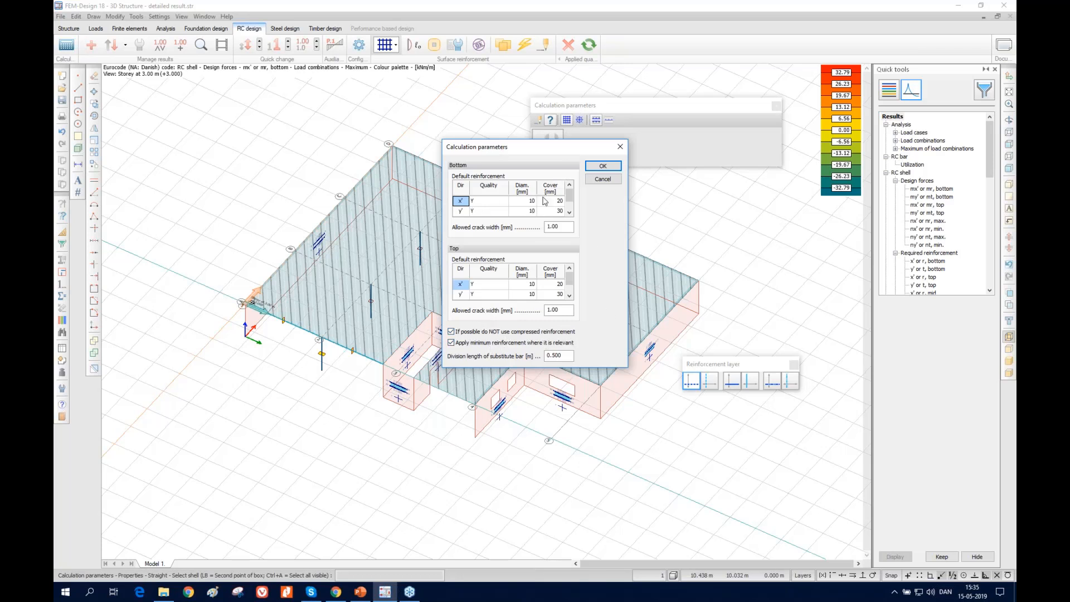
pyautogui.click(611, 166)
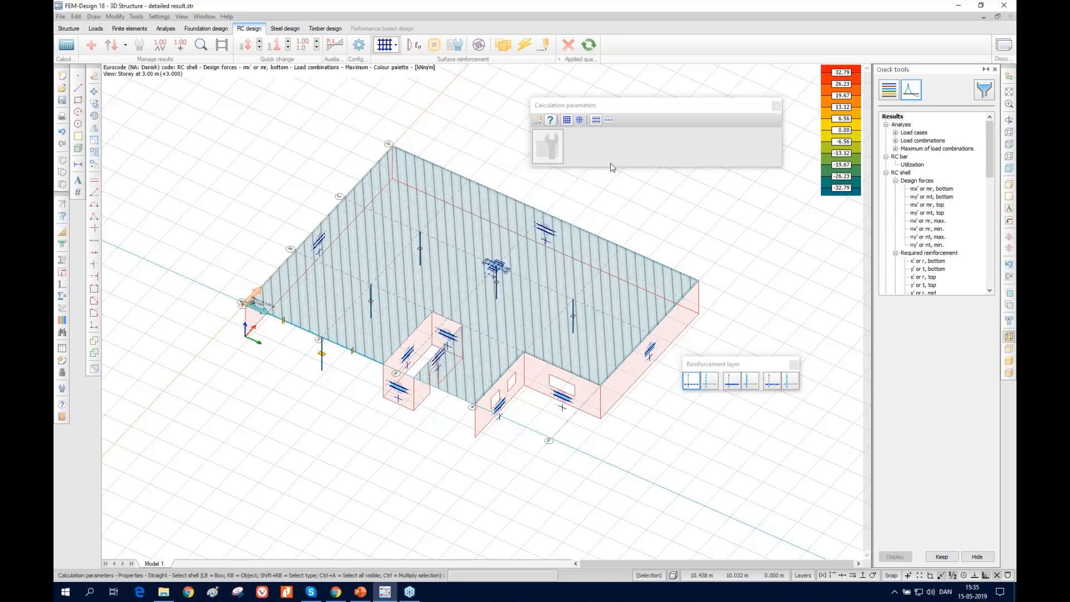
pyautogui.scroll(5, 463, 300)
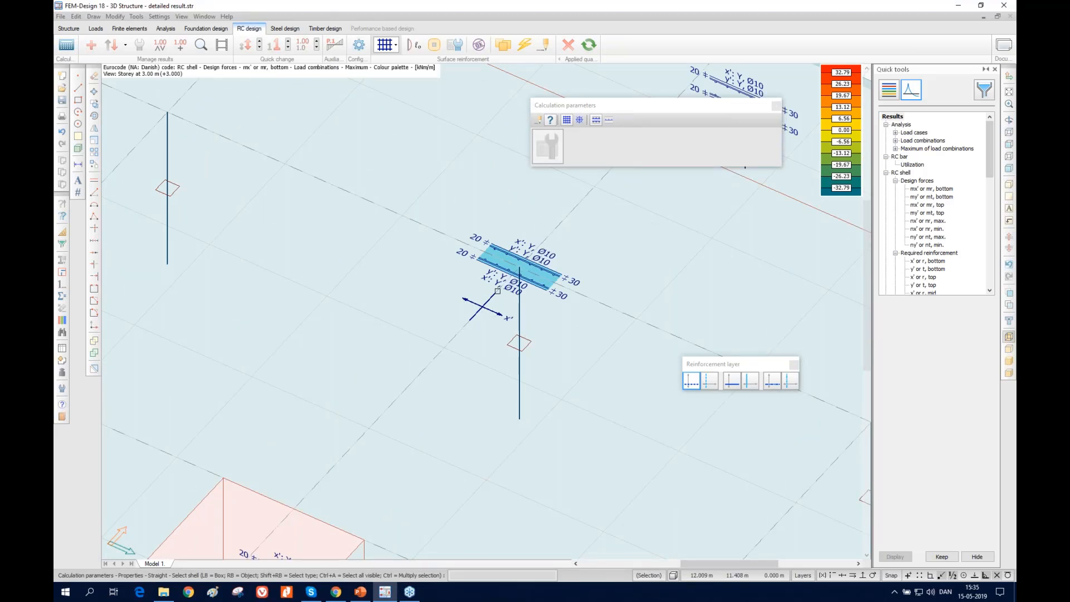
pyautogui.scroll(-6, 493, 292)
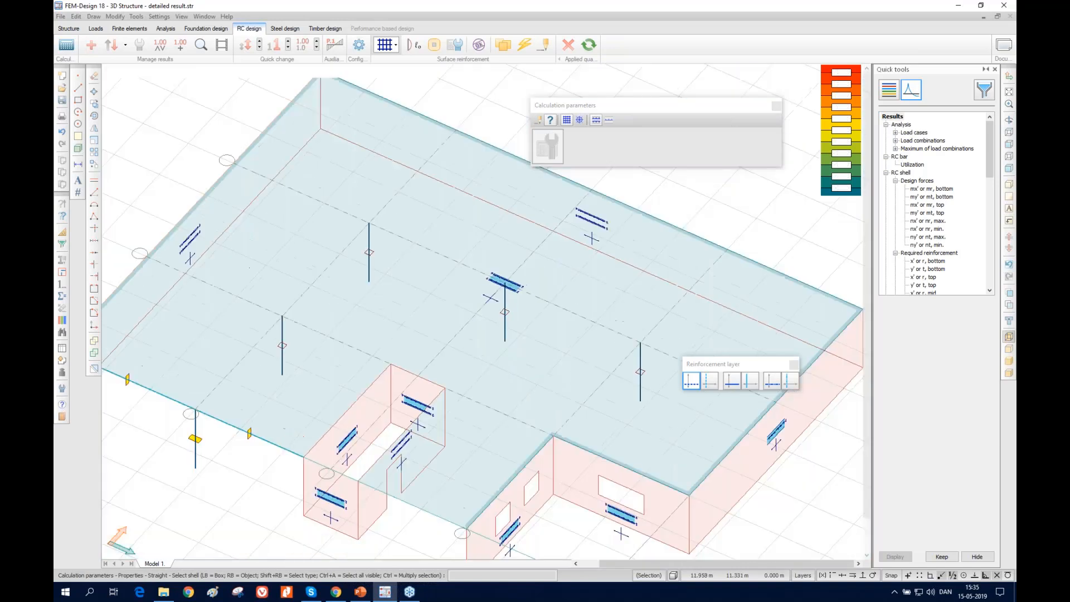
# Check the RC shells for load combinations and select the mx' or mr, bottom design force result for the maximum
pyautogui.click(479, 44)
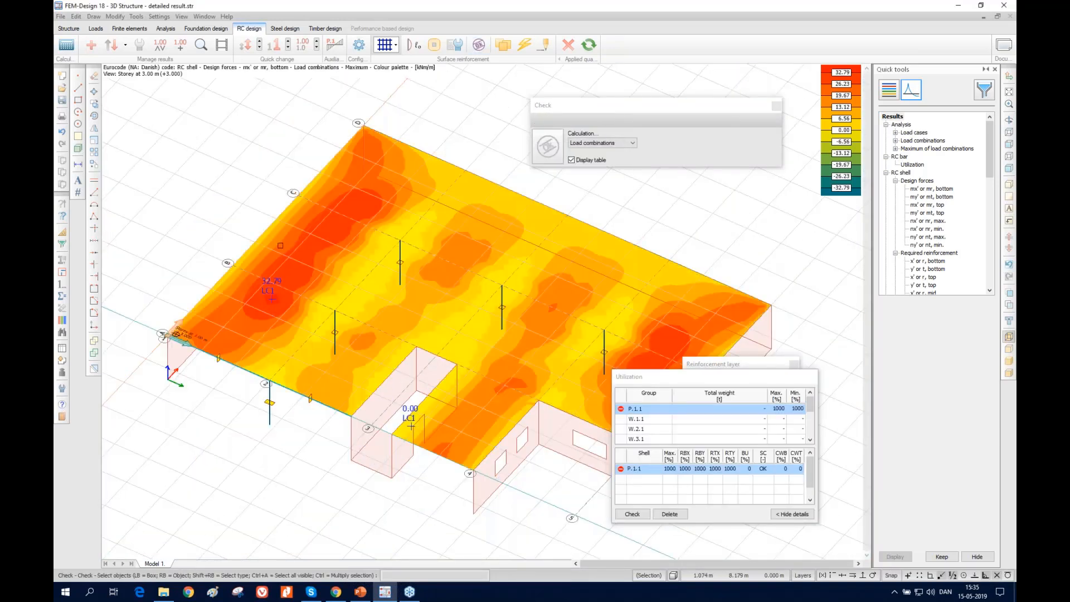
pyautogui.click(929, 189)
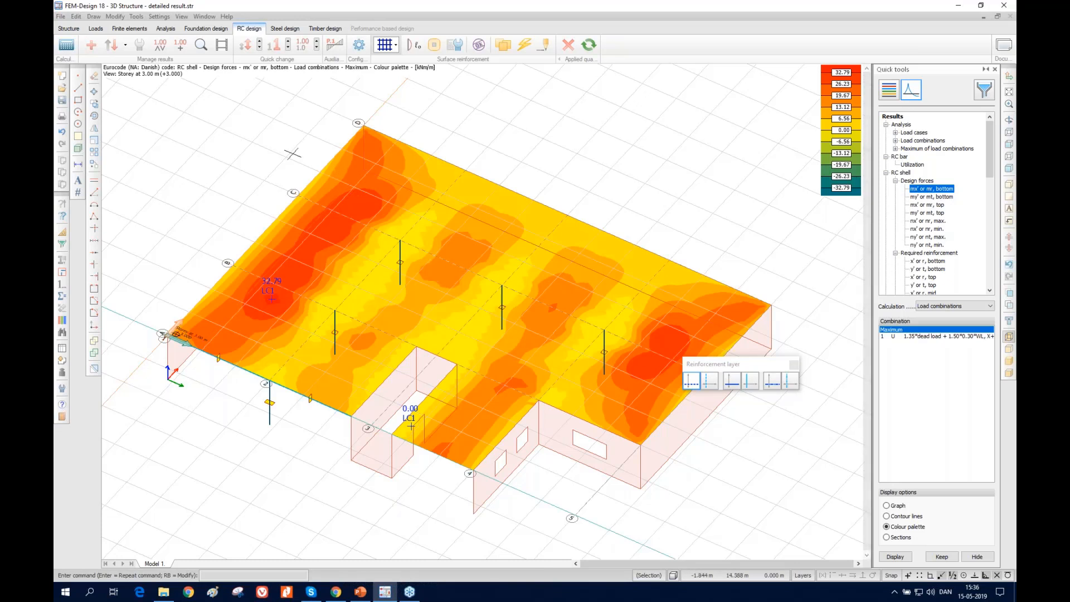
# Turn off the immediate result display for RC shell result points and try the delete mode before returning to placing new points
pyautogui.click(202, 47)
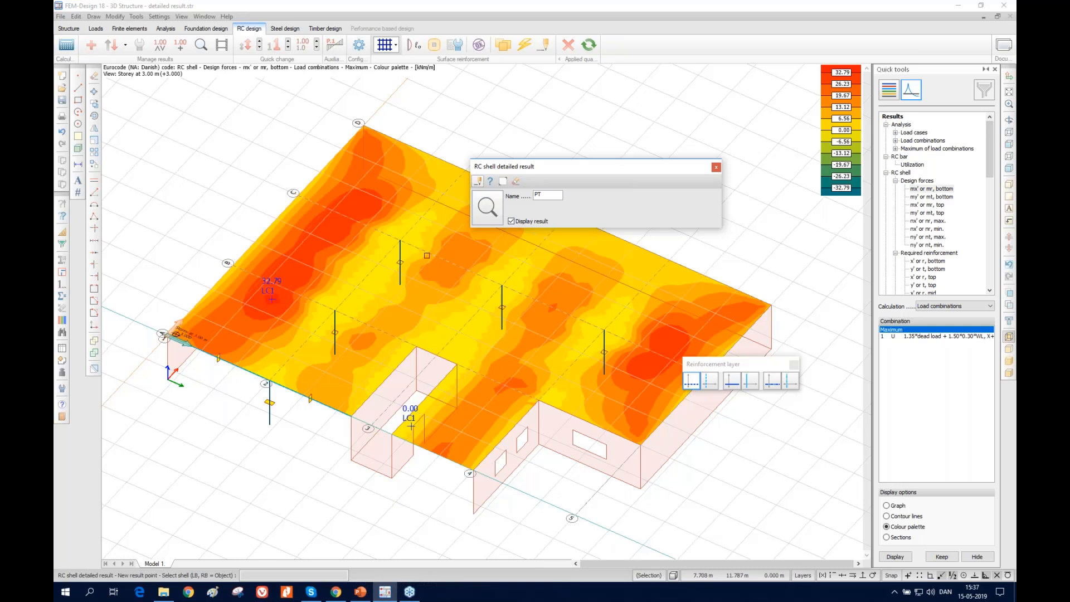
pyautogui.click(519, 222)
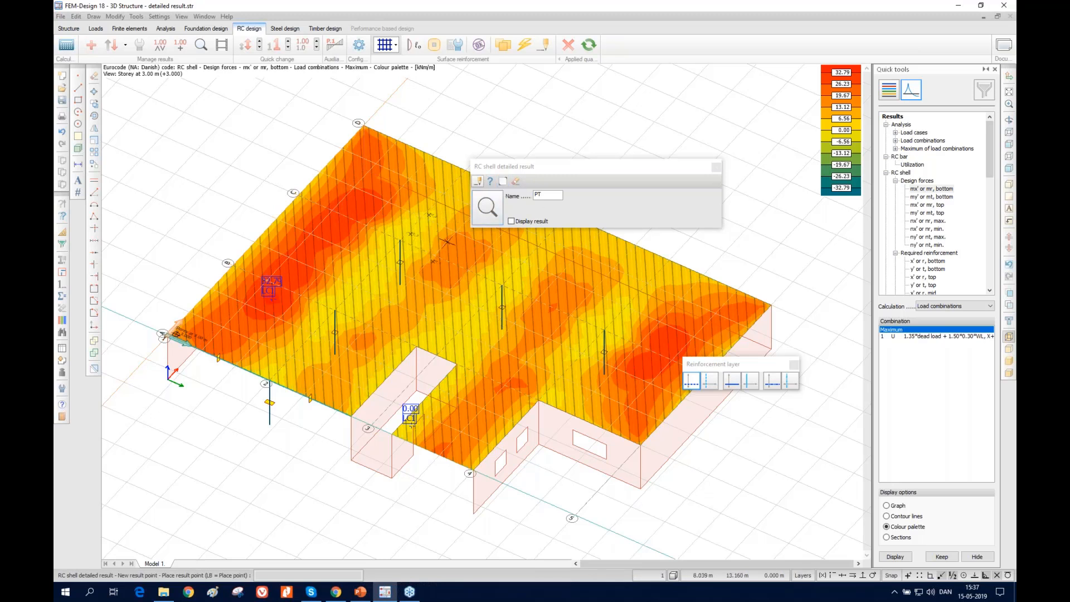
pyautogui.click(516, 181)
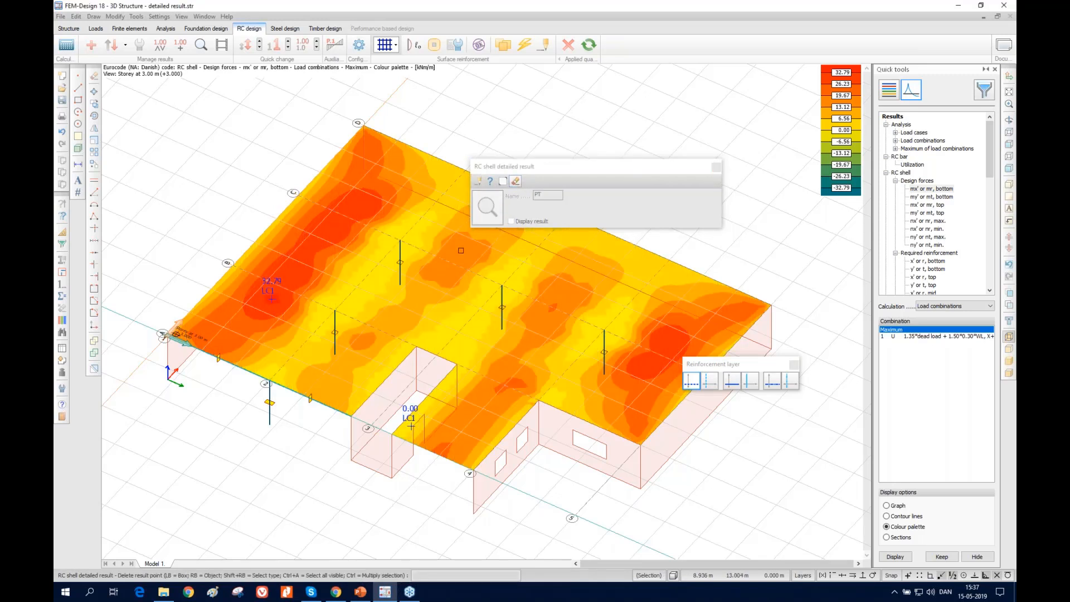
pyautogui.click(483, 198)
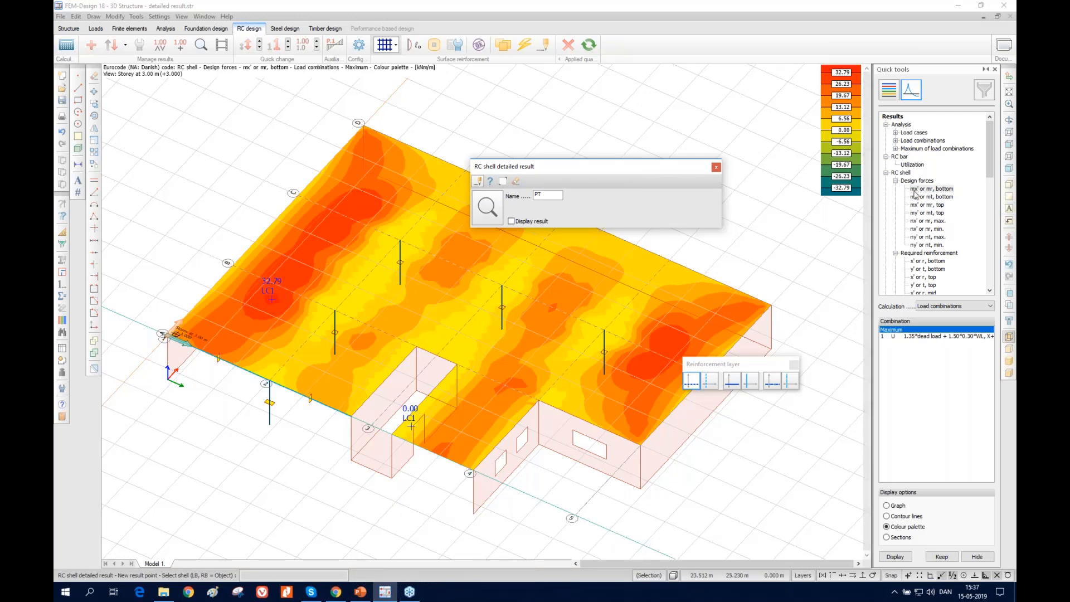
# Consult the Verification Examples page among the online FEM-Design manuals in the browser, and return to the model
pyautogui.click(226, 17)
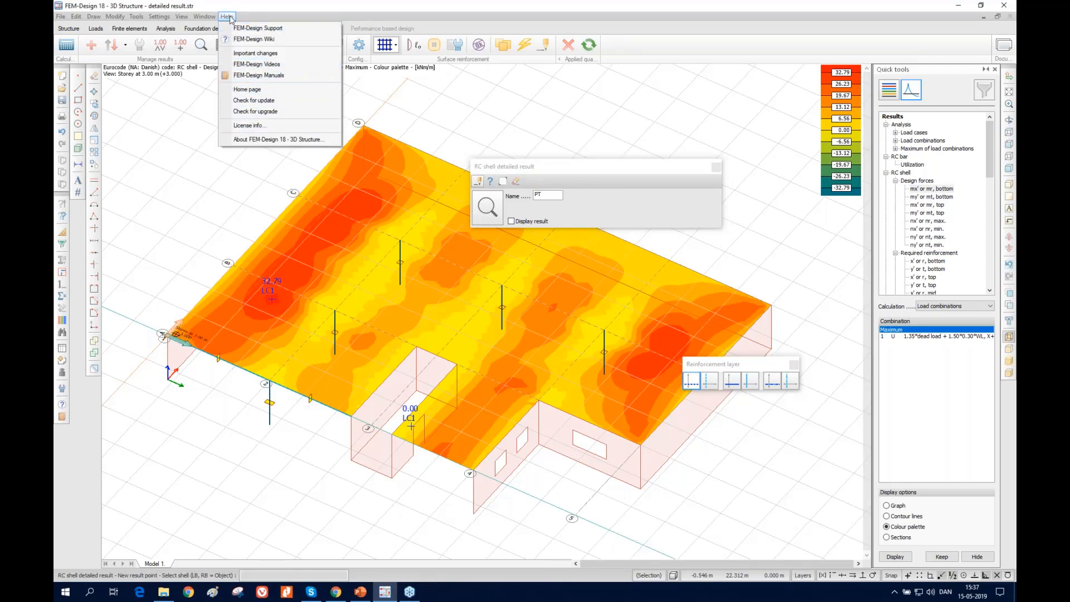
pyautogui.click(254, 77)
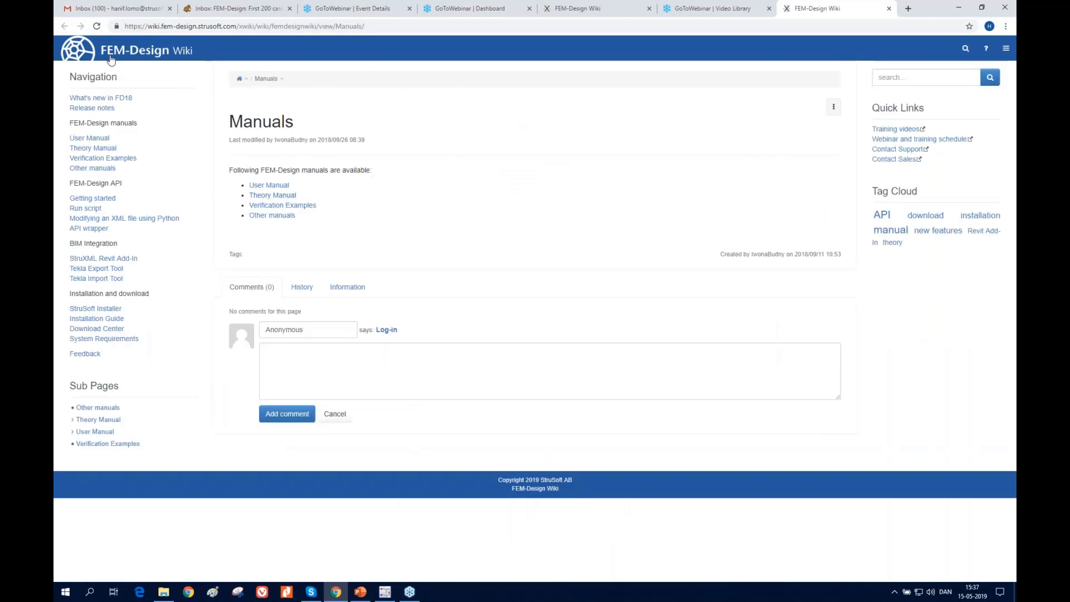
pyautogui.click(274, 207)
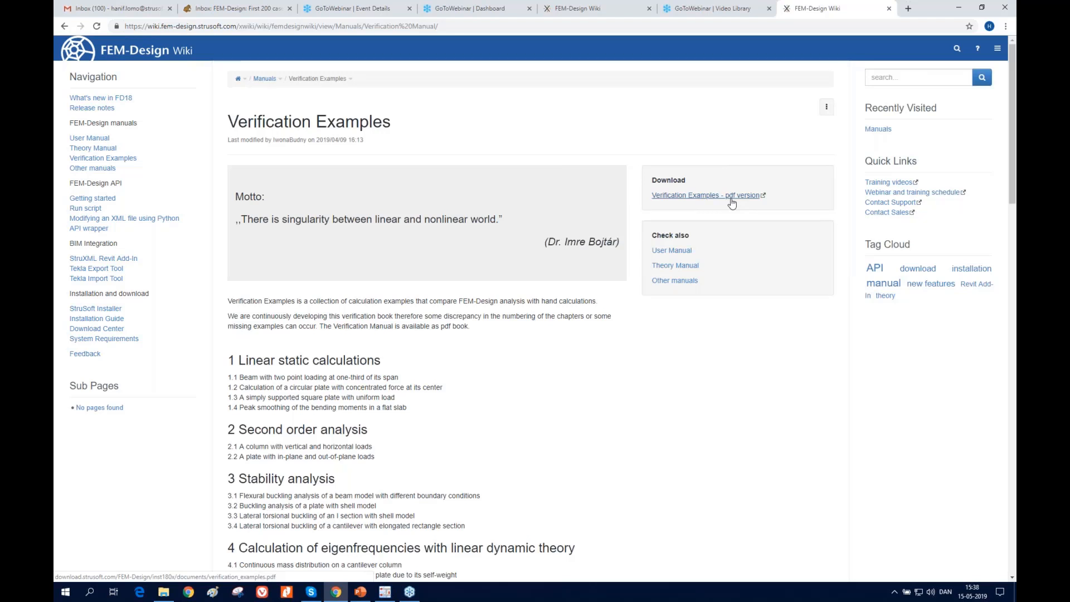
pyautogui.click(960, 7)
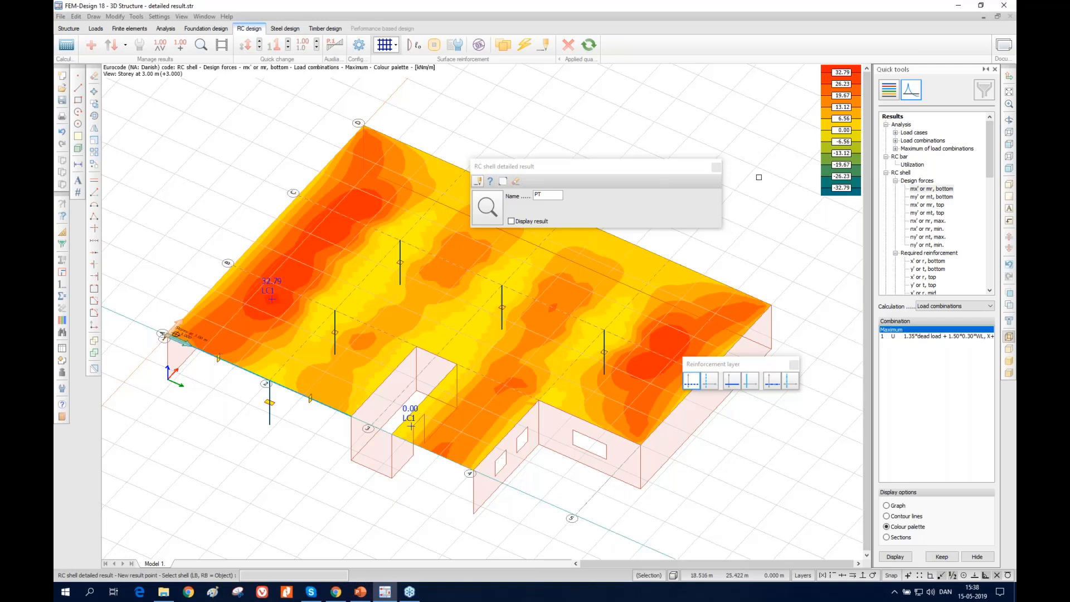
pyautogui.click(356, 269)
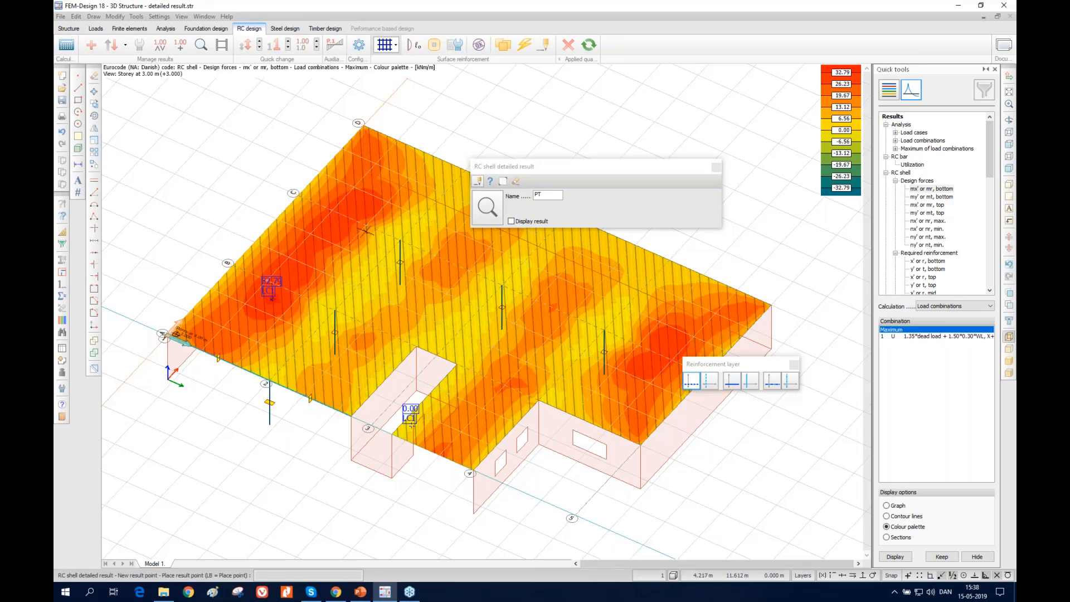
pyautogui.scroll(-1, 466, 229)
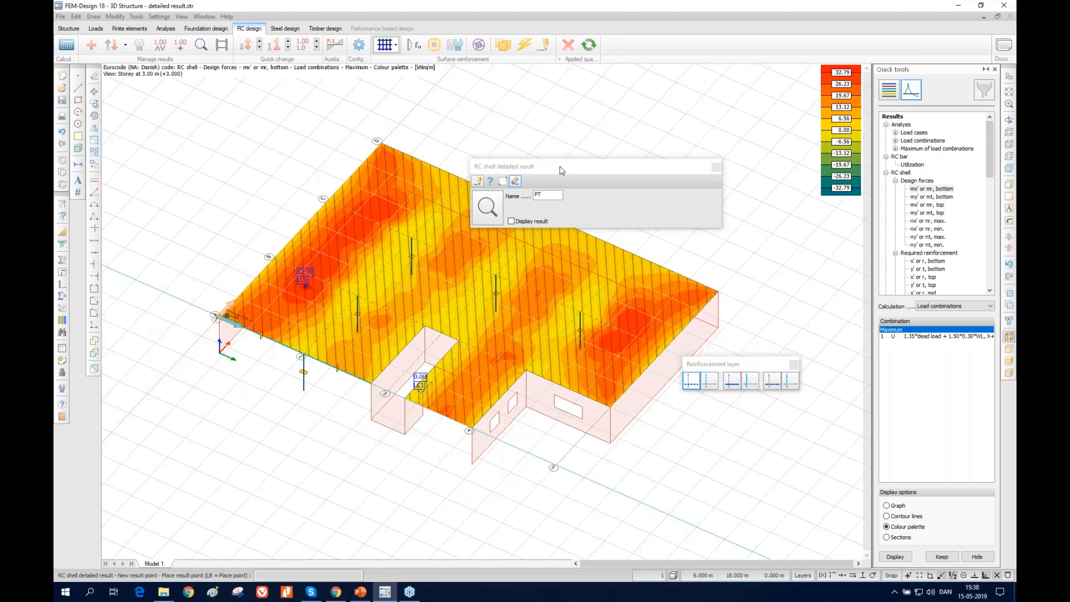
pyautogui.click(716, 166)
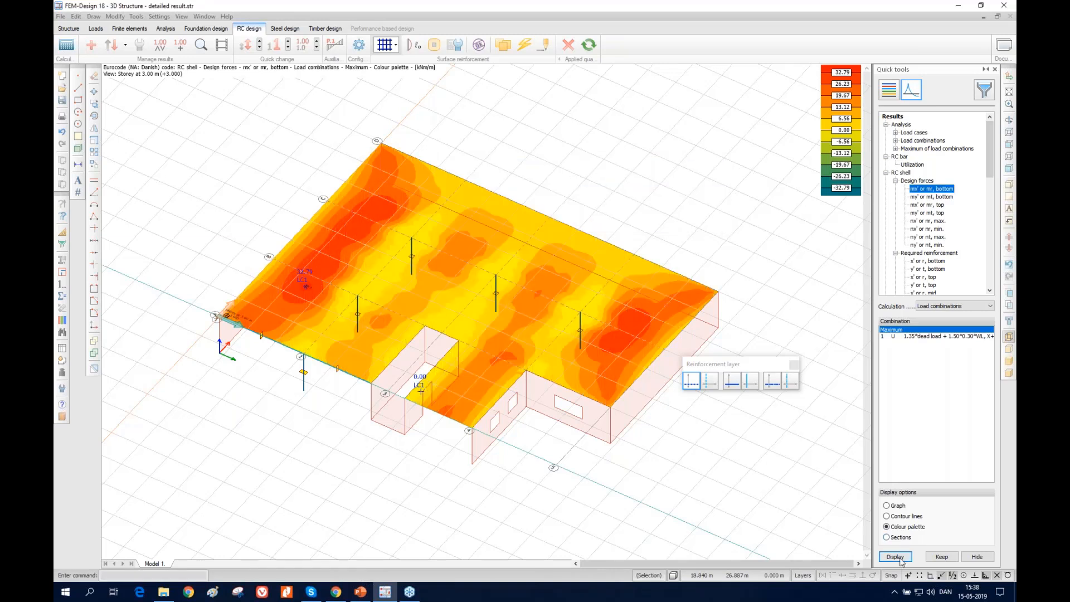
# Place an RC shell result point on the slab at about x 2.95 m, y 5.00 m, and open its detailed result
pyautogui.click(201, 44)
pyautogui.click(312, 279)
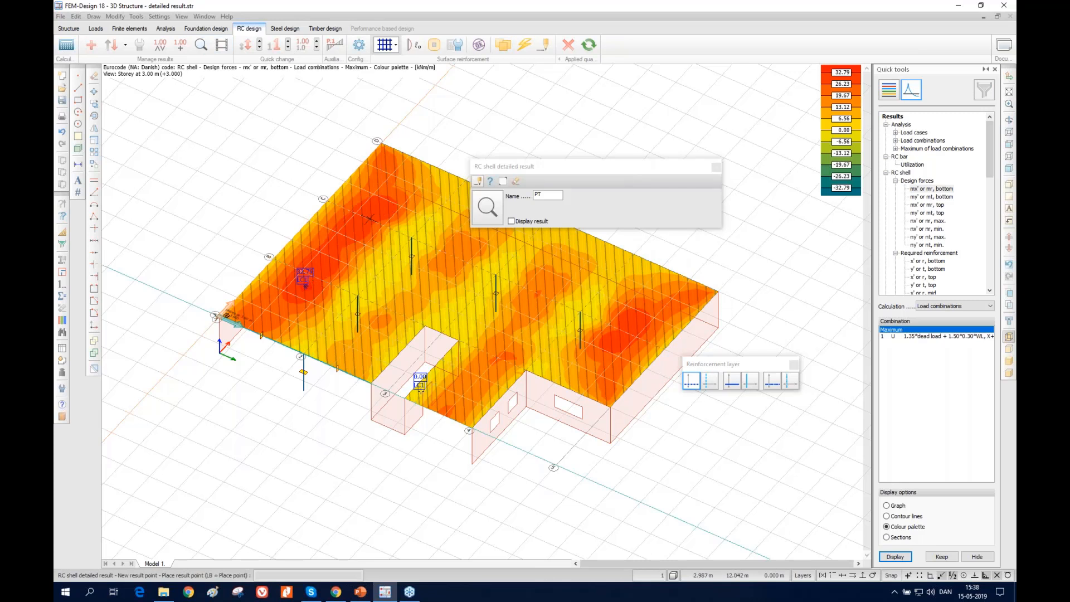
pyautogui.click(512, 221)
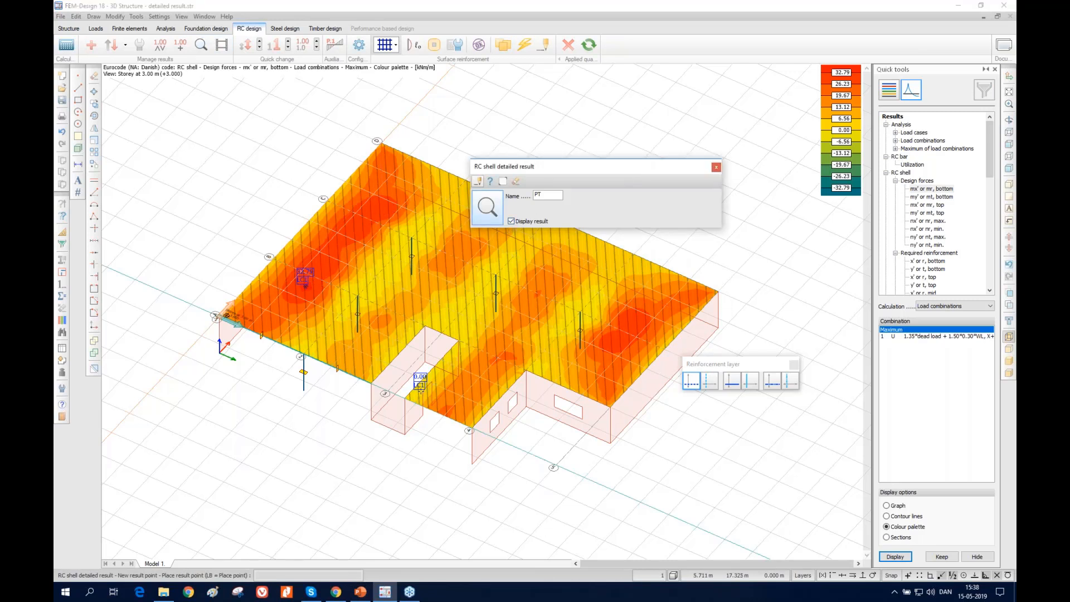
pyautogui.click(421, 389)
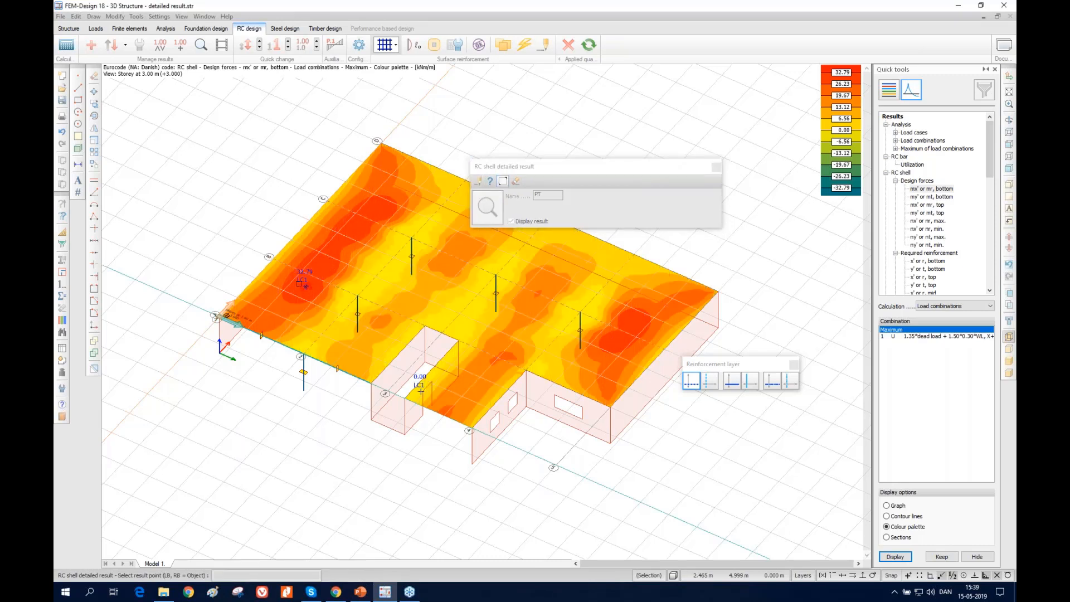
pyautogui.click(311, 284)
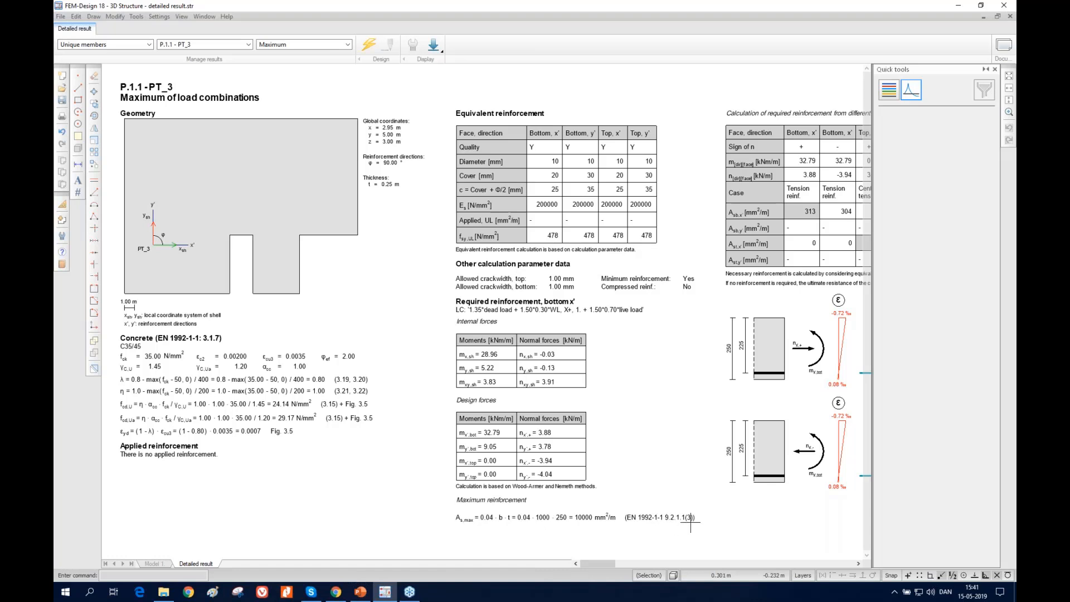
# Examine the detailed result's equivalent reinforcement, internal and design forces, and required reinforcement from the different m-n combinations
pyautogui.moveTo(673, 341); pyautogui.dragTo(345, 332, button='middle')
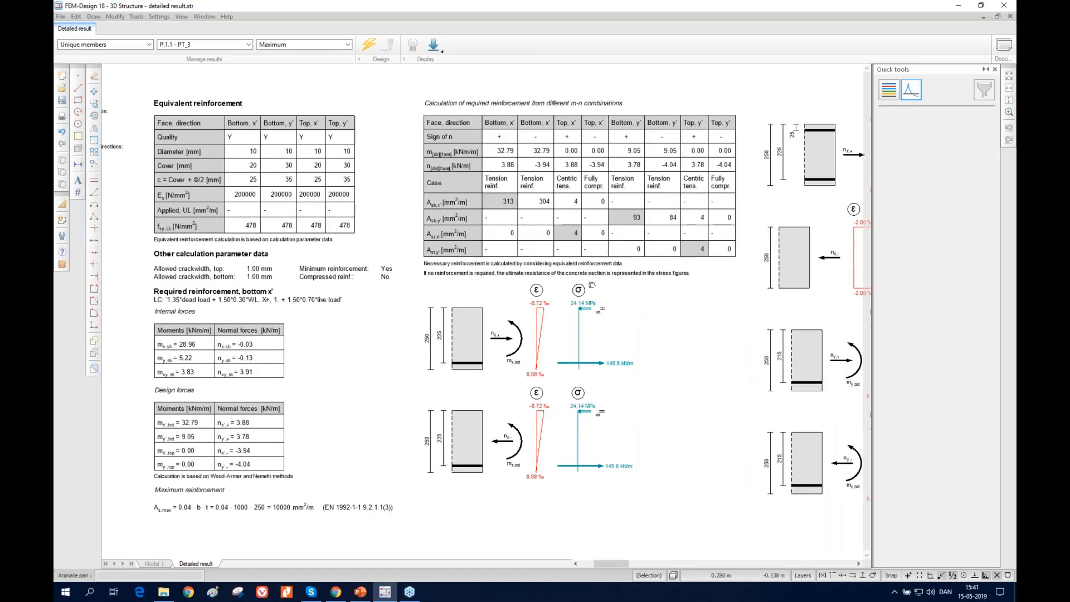
pyautogui.scroll(3, 505, 301)
pyautogui.scroll(-4, 397, 332)
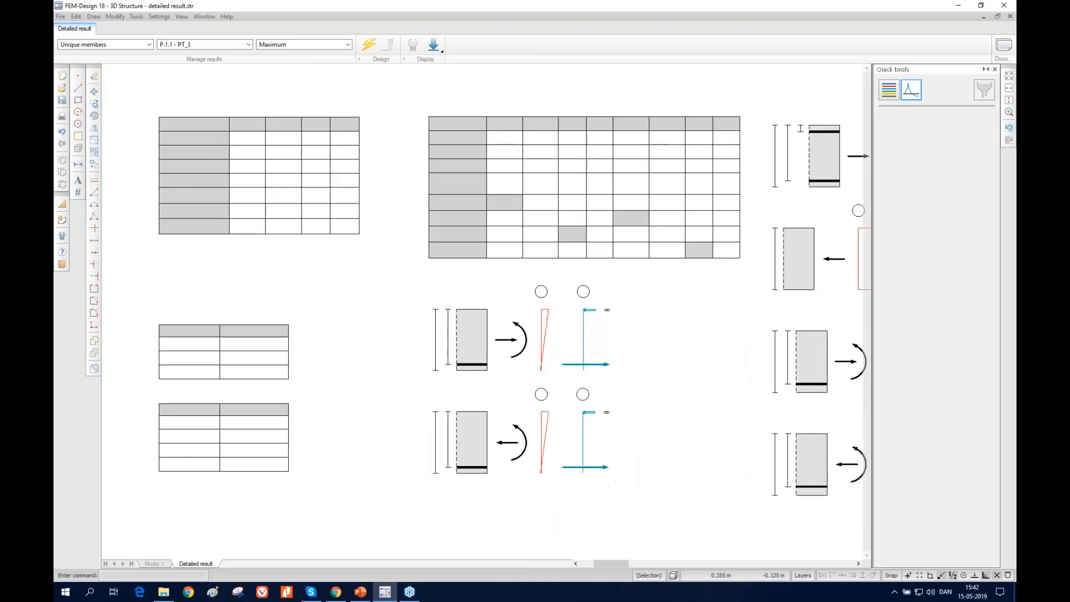
pyautogui.moveTo(680, 252); pyautogui.dragTo(557, 263, button='middle')
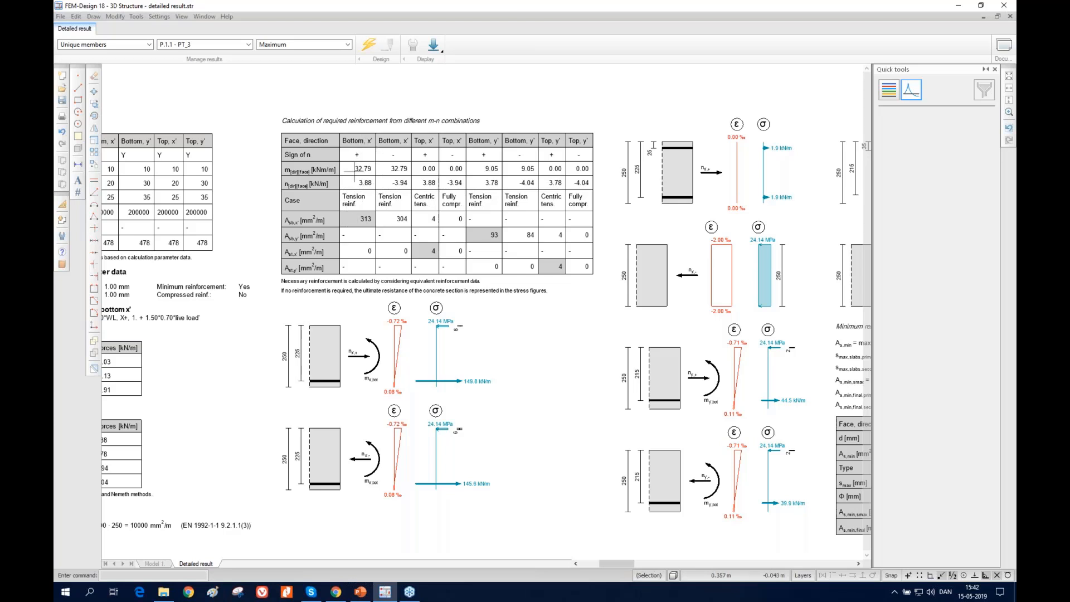
pyautogui.moveTo(376, 221); pyautogui.dragTo(440, 220, button='middle')
pyautogui.moveTo(126, 446); pyautogui.dragTo(177, 443, button='middle')
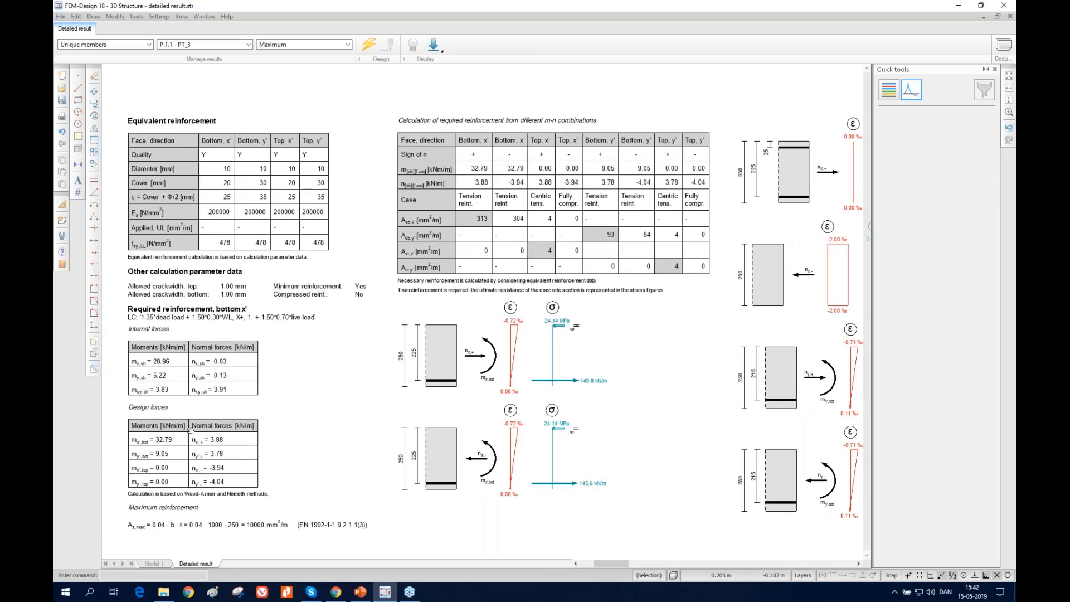
pyautogui.scroll(1, 164, 442)
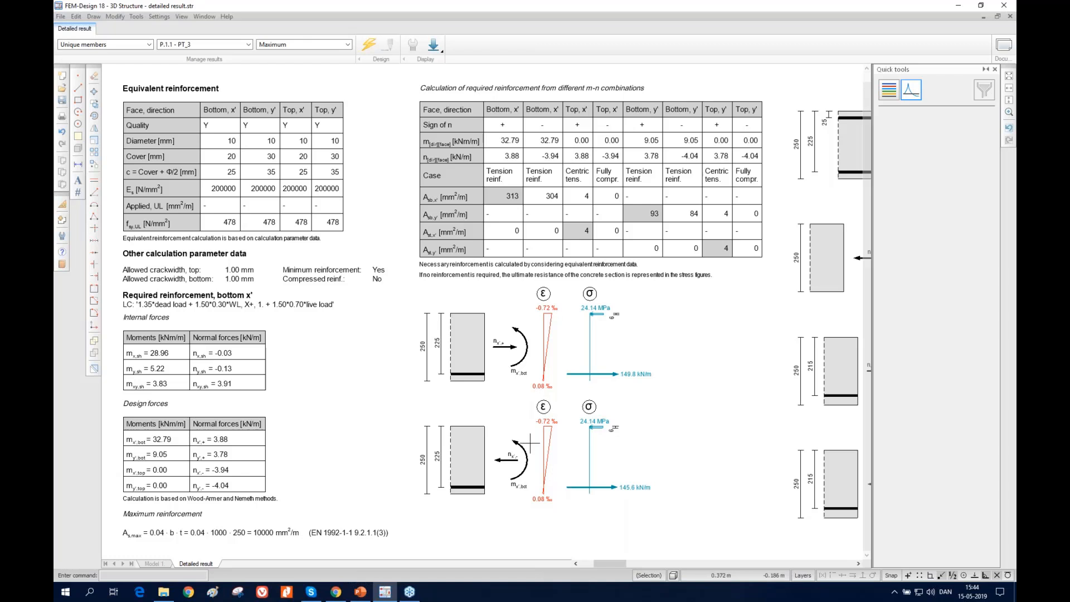
# Examine the strain and stress figures for each face and direction, and the minimum reinforcement calculation
pyautogui.moveTo(613, 392); pyautogui.dragTo(360, 396, button='middle')
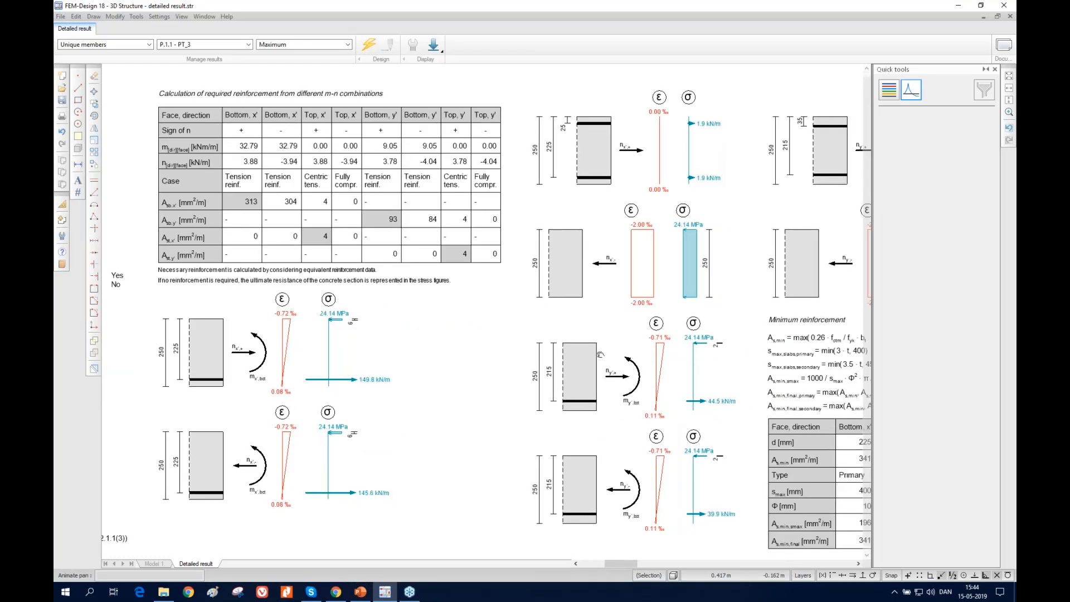
pyautogui.scroll(1, 601, 354)
pyautogui.scroll(-1, 618, 331)
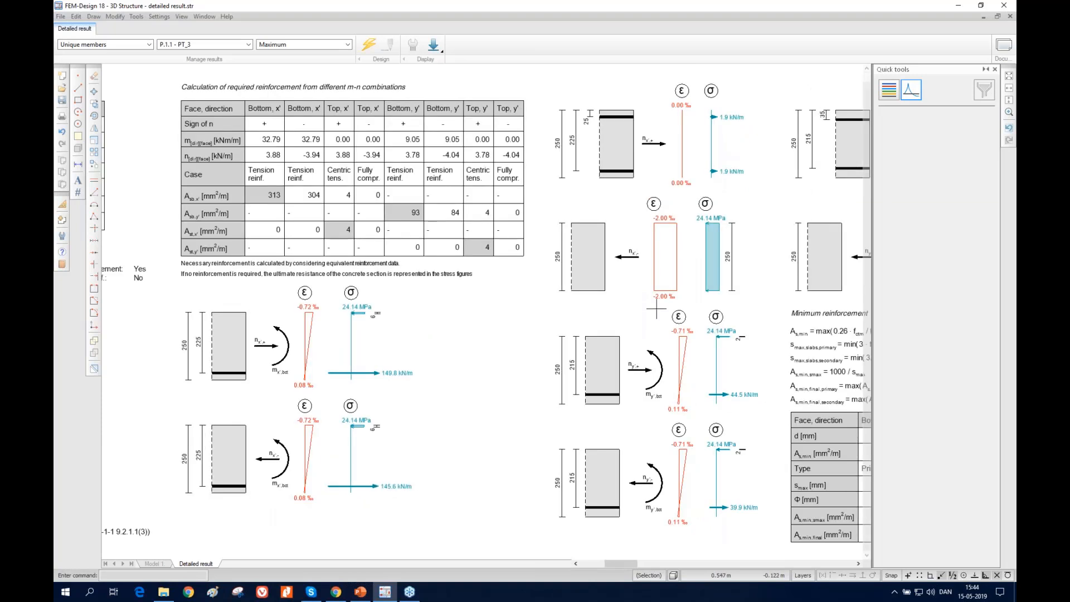
pyautogui.moveTo(585, 322); pyautogui.dragTo(507, 329, button='middle')
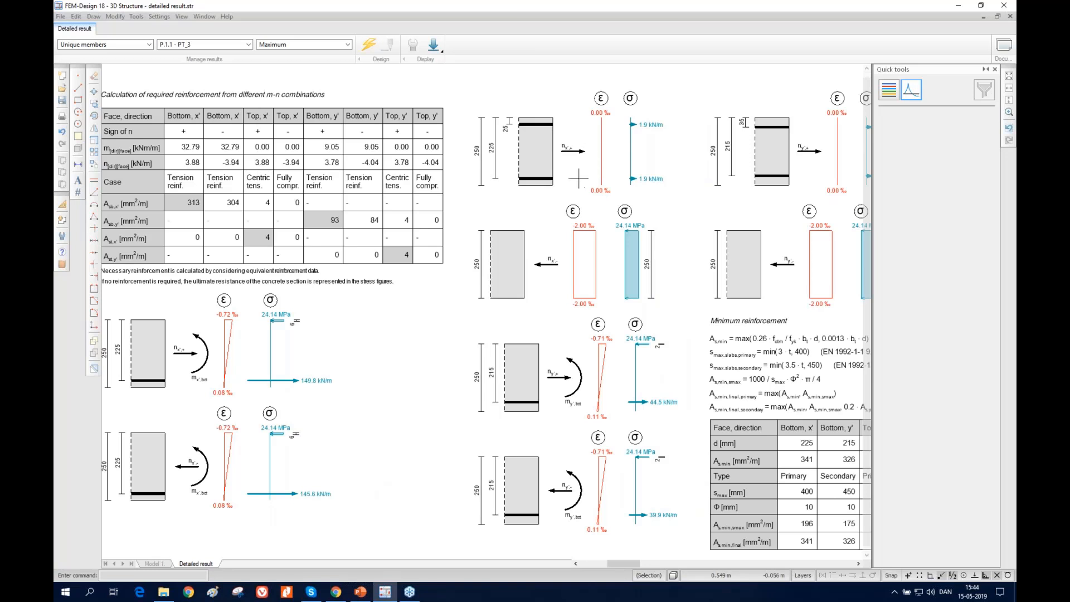
pyautogui.scroll(2, 578, 179)
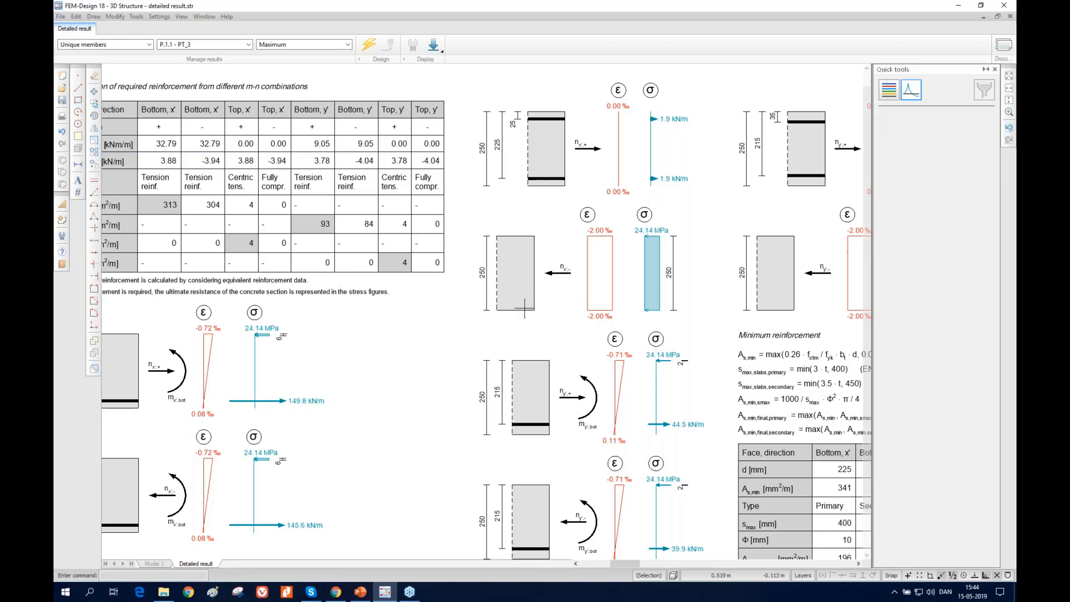
pyautogui.scroll(-3, 522, 309)
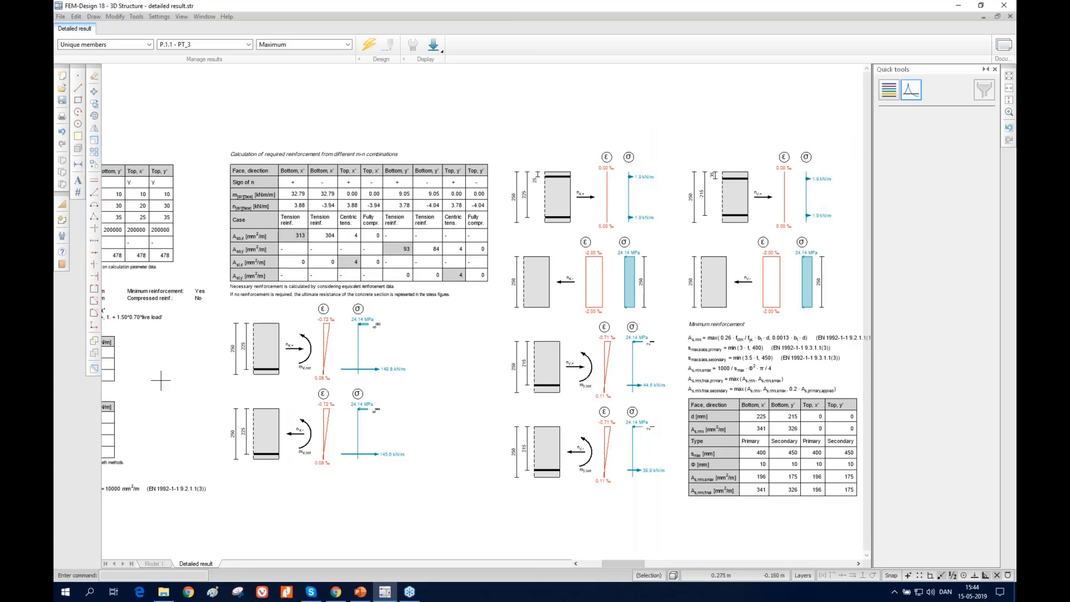
pyautogui.moveTo(640, 347); pyautogui.dragTo(505, 328, button='middle')
pyautogui.moveTo(659, 327)
pyautogui.mouseDown(button='middle')
pyautogui.moveTo(631, 319)
pyautogui.moveTo(661, 316)
pyautogui.moveTo(634, 318)
pyautogui.mouseUp(button='middle')
pyautogui.scroll(1, 584, 319)
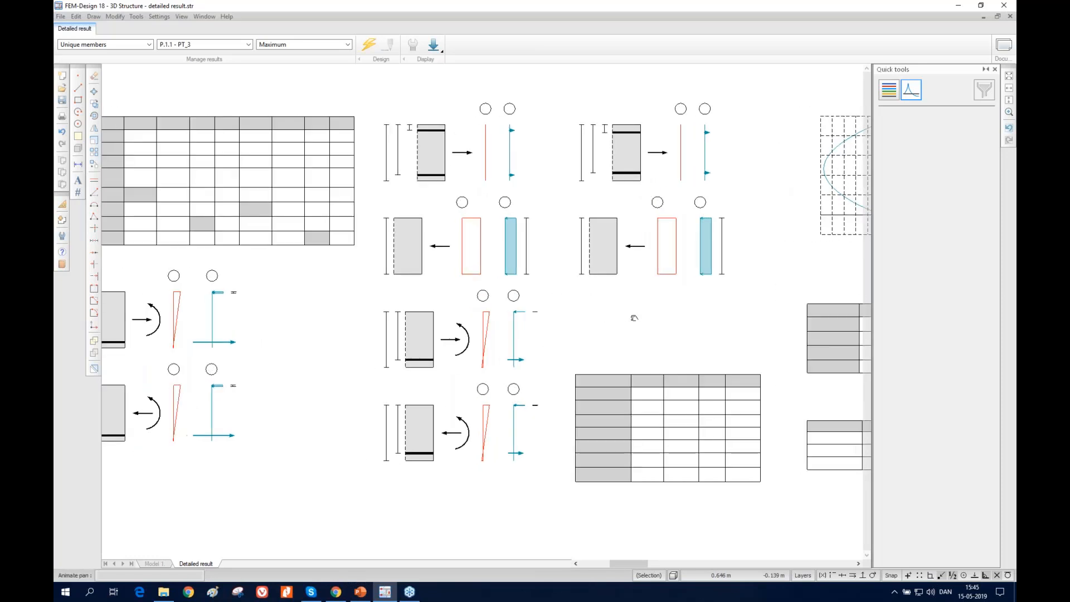
pyautogui.scroll(1, 634, 317)
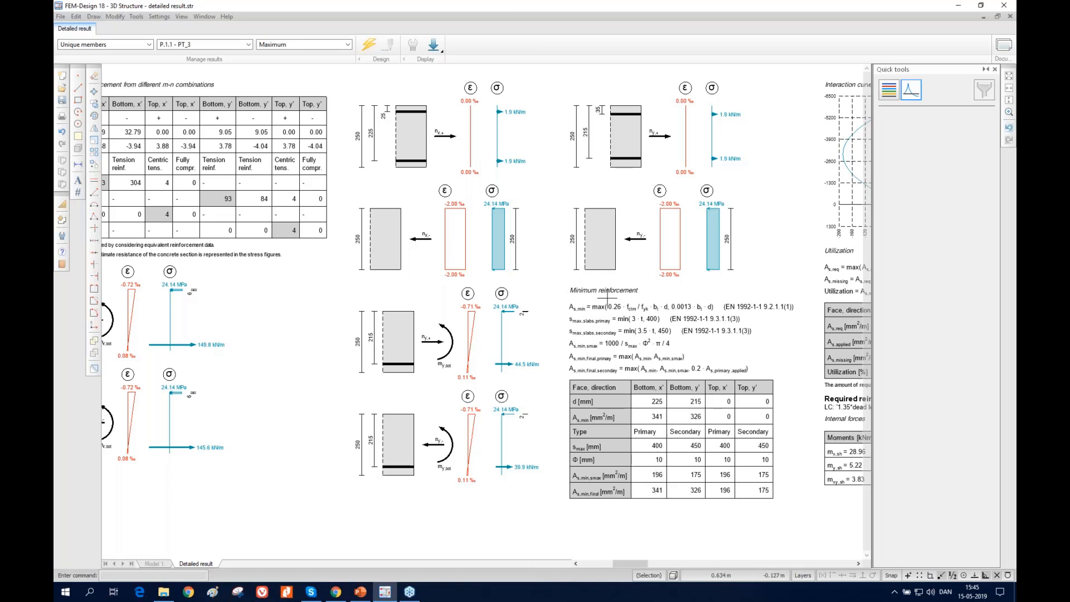
# Examine the minimum reinforcement tables, interaction curves, utilization and required reinforcement sections of the detailed result for maximum of load combinations
pyautogui.scroll(-1, 527, 332)
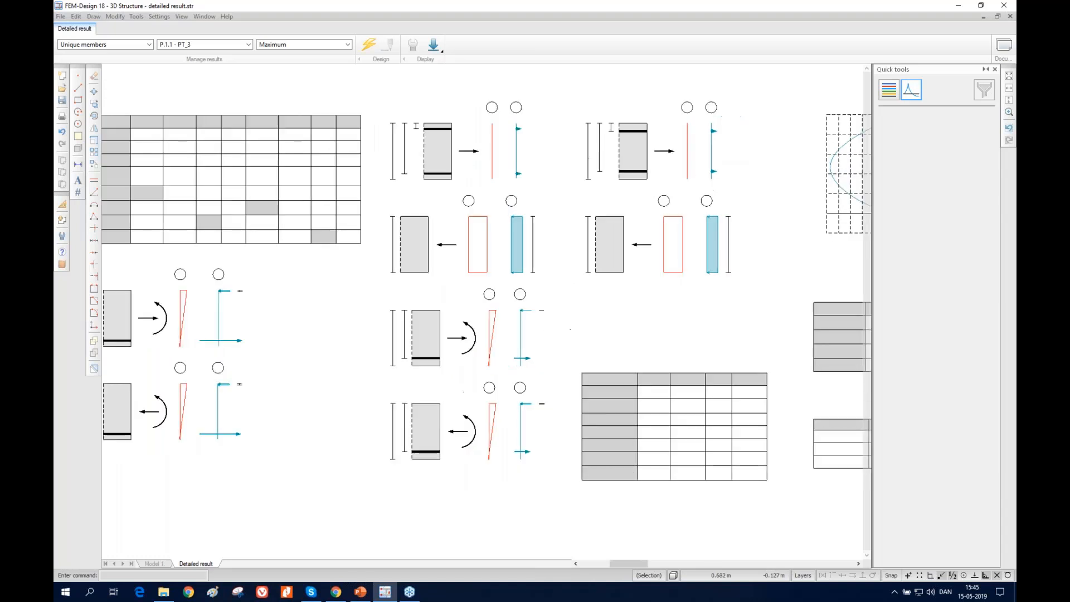
pyautogui.moveTo(689, 298); pyautogui.dragTo(429, 309, button='middle')
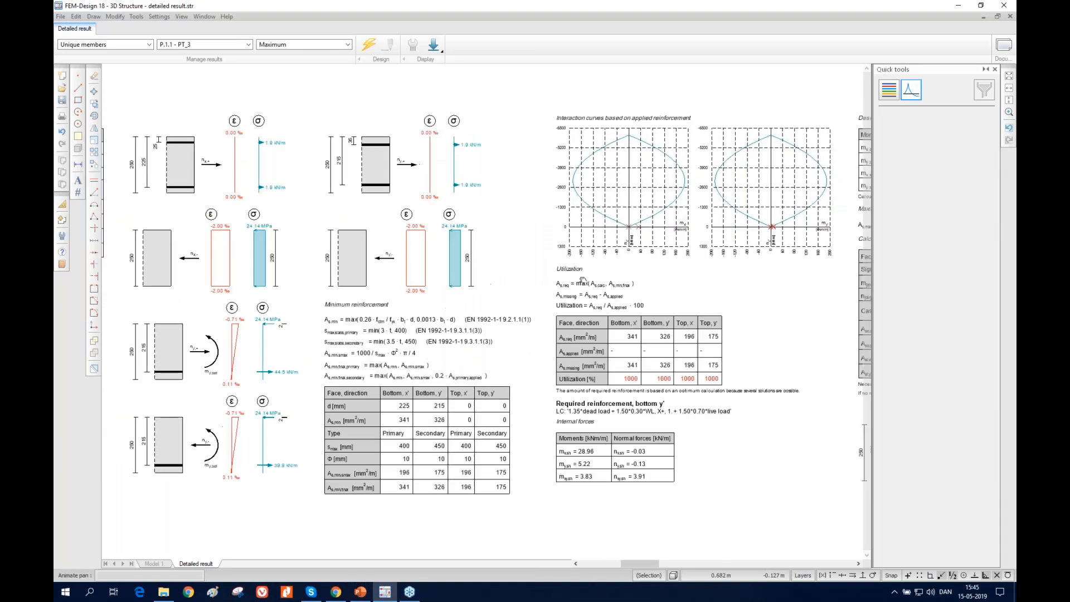
pyautogui.scroll(1, 673, 191)
pyautogui.moveTo(668, 190)
pyautogui.mouseDown(button='middle')
pyautogui.moveTo(585, 215)
pyautogui.moveTo(579, 229)
pyautogui.mouseUp(button='middle')
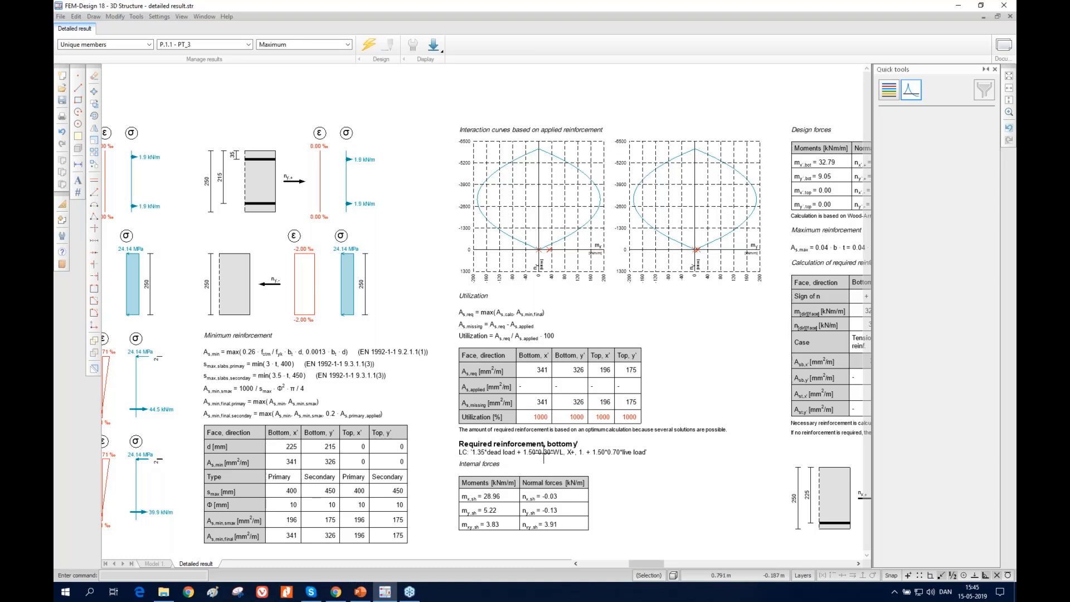
pyautogui.scroll(-10, 543, 408)
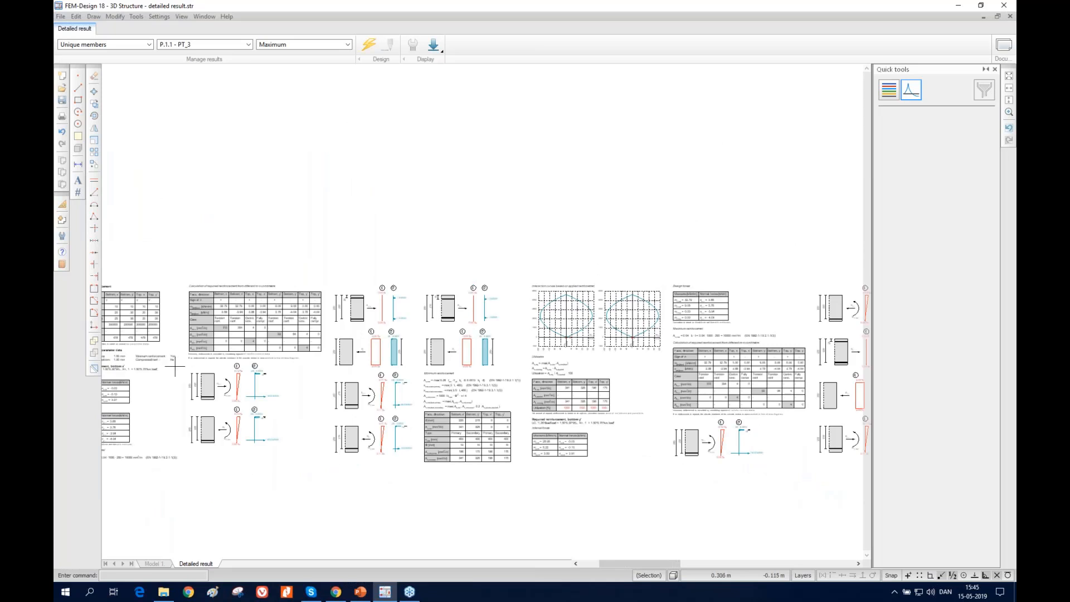
pyautogui.moveTo(144, 363); pyautogui.dragTo(265, 383, button='middle')
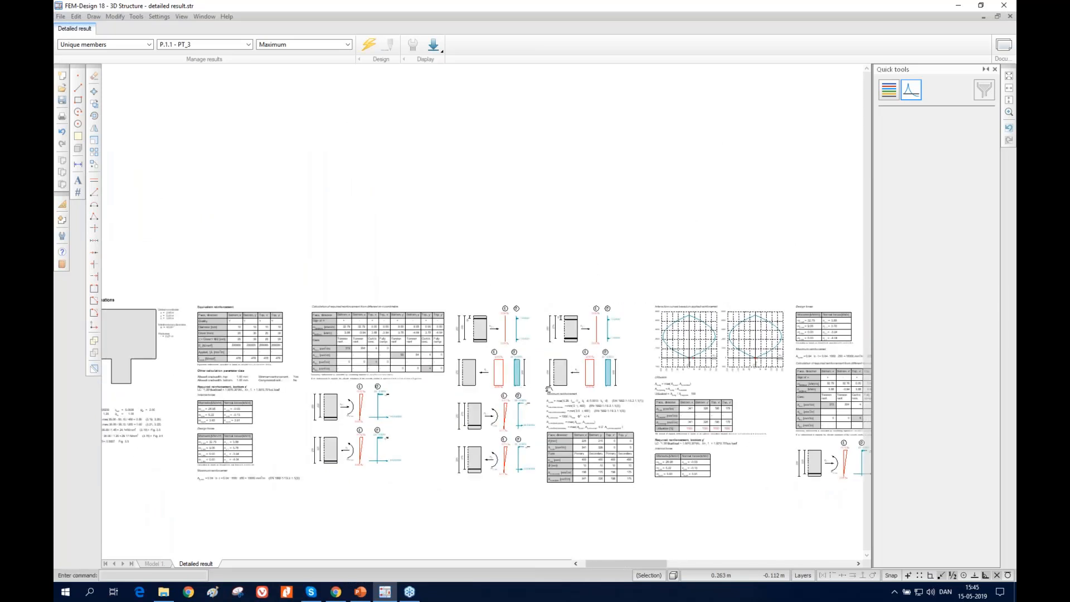
pyautogui.scroll(2, 685, 389)
pyautogui.moveTo(583, 399); pyautogui.dragTo(607, 399, button='middle')
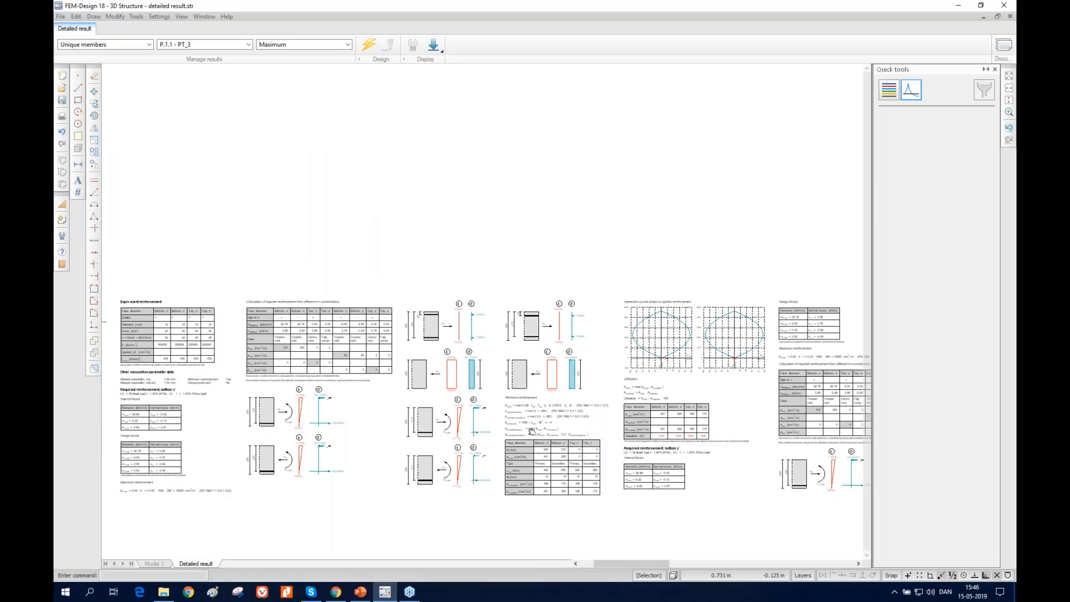
pyautogui.scroll(1, 531, 431)
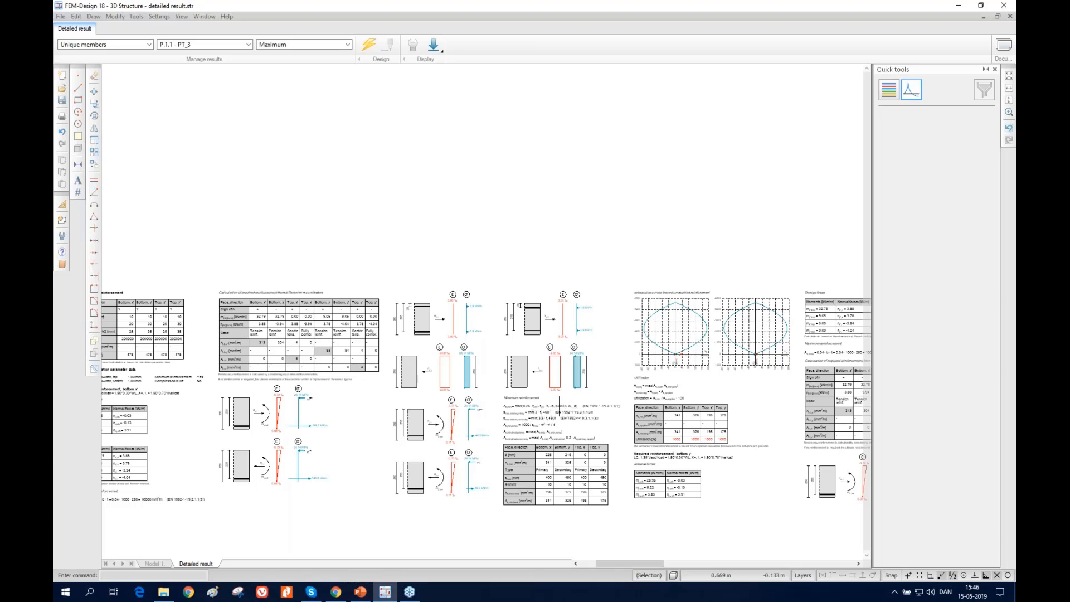
# Show the detailed result for the single load combination, review its utilization, shear capacity and crack width sections, and close it
pyautogui.click(301, 45)
pyautogui.click(304, 60)
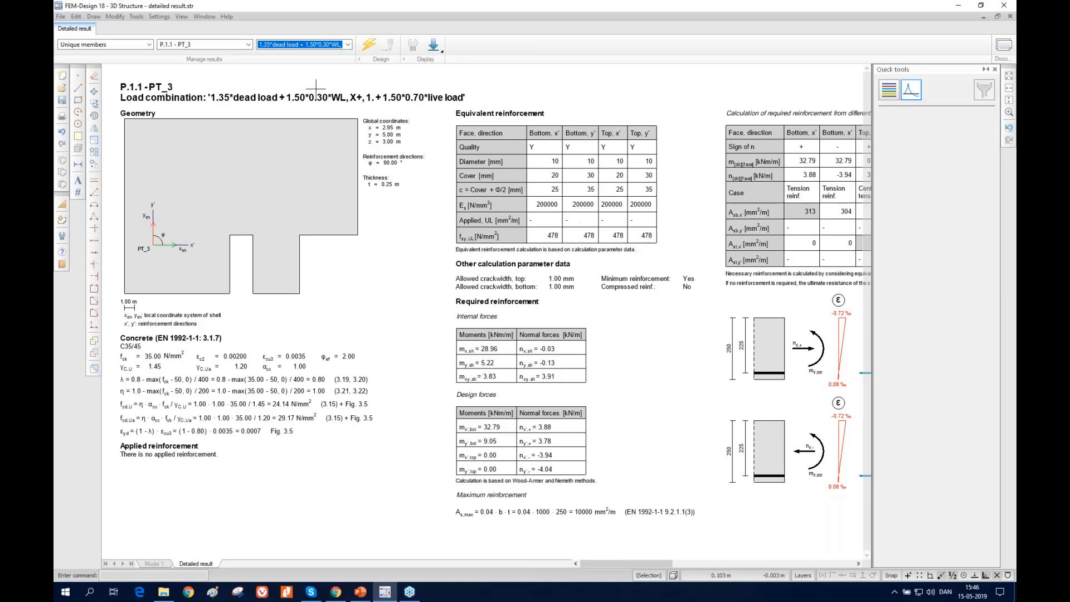
pyautogui.moveTo(627, 563); pyautogui.dragTo(757, 568)
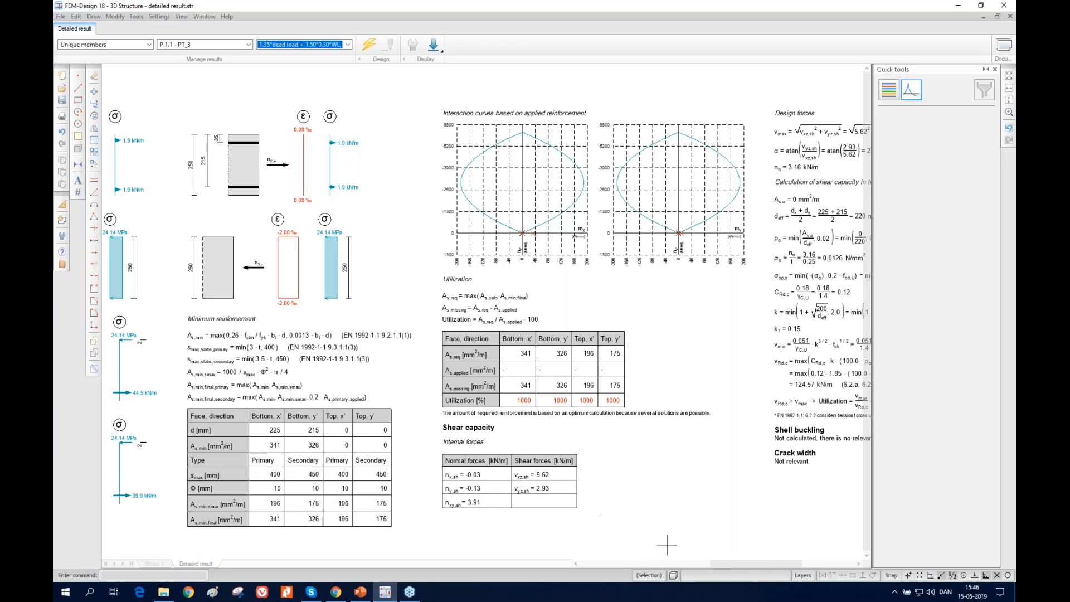
pyautogui.moveTo(764, 562); pyautogui.dragTo(788, 566)
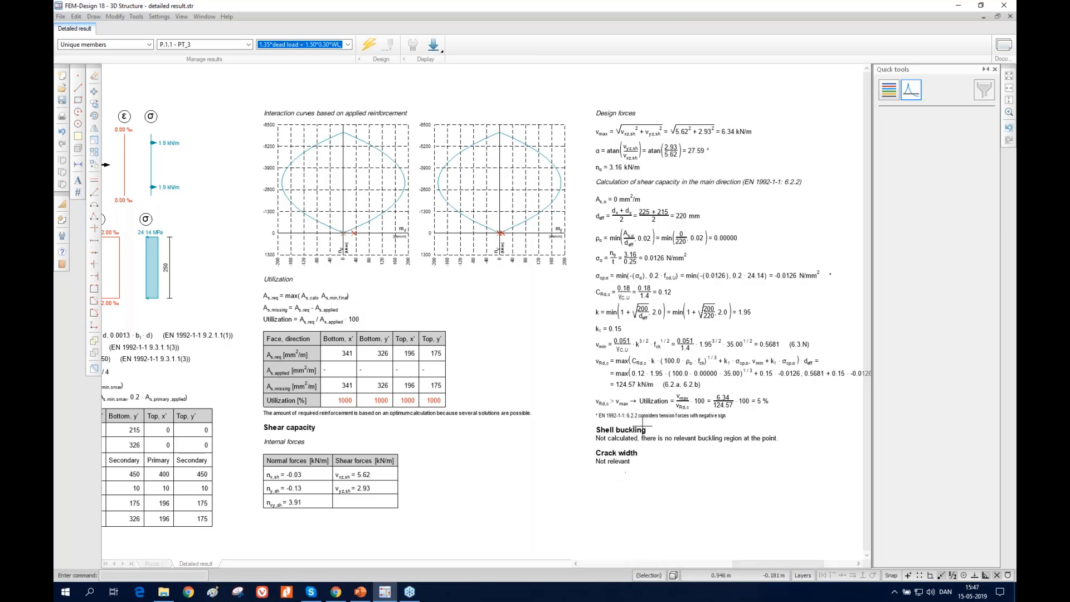
pyautogui.click(1010, 17)
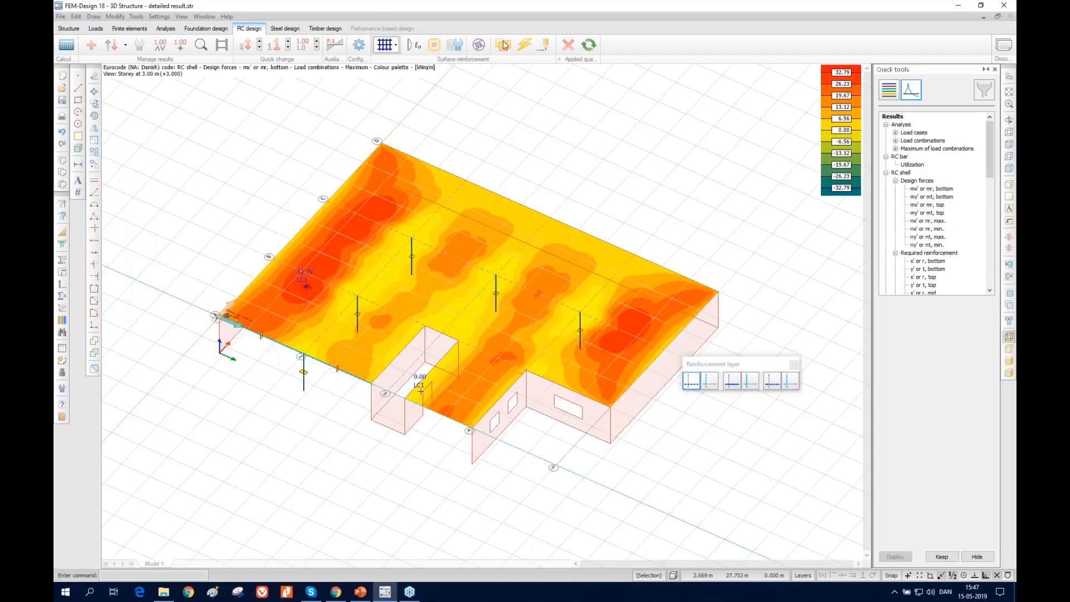
# Display the slab's required reinforcement in turn for x' bottom, y' bottom, x' top and y' top
pyautogui.click(928, 261)
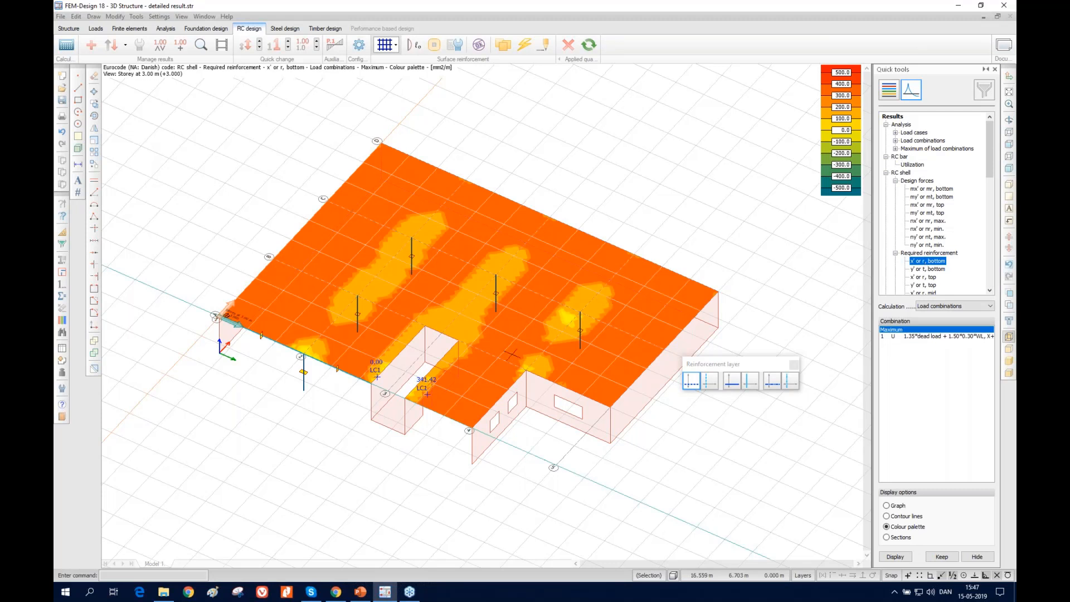
pyautogui.scroll(-1, 463, 355)
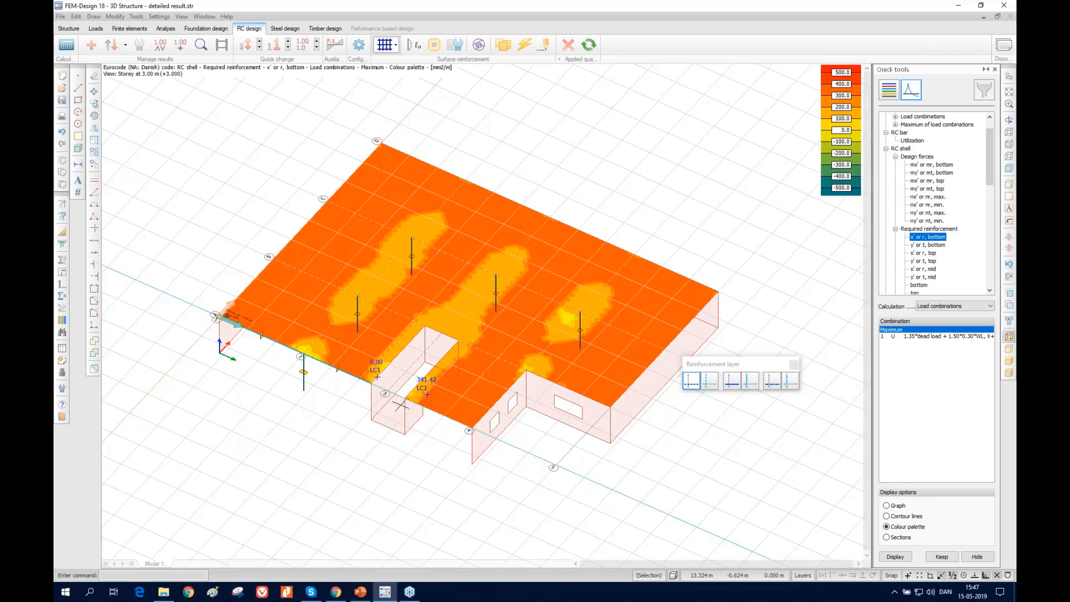
pyautogui.click(928, 245)
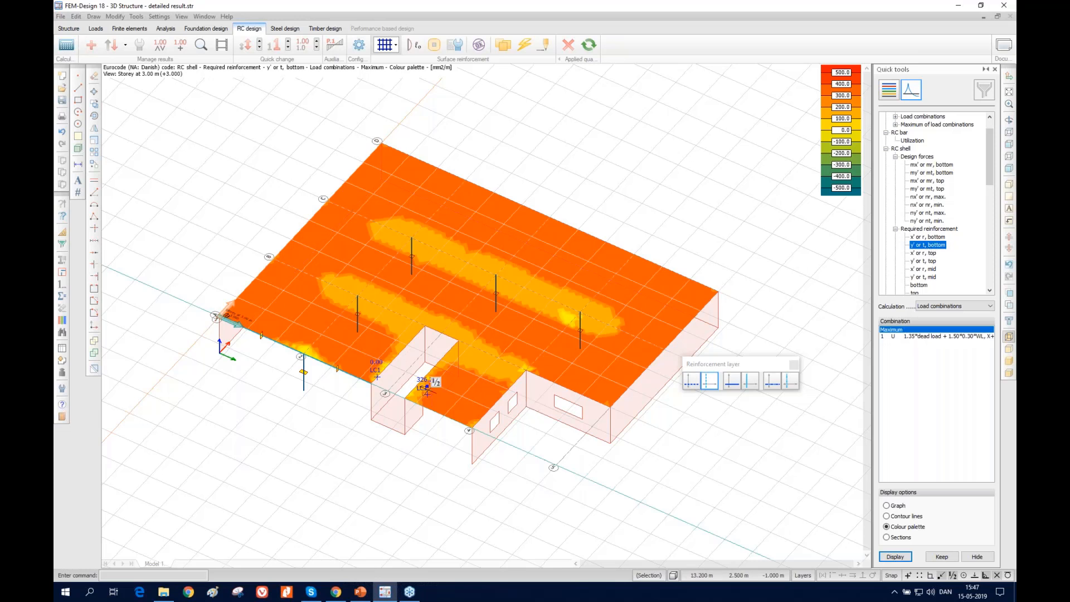
pyautogui.click(925, 254)
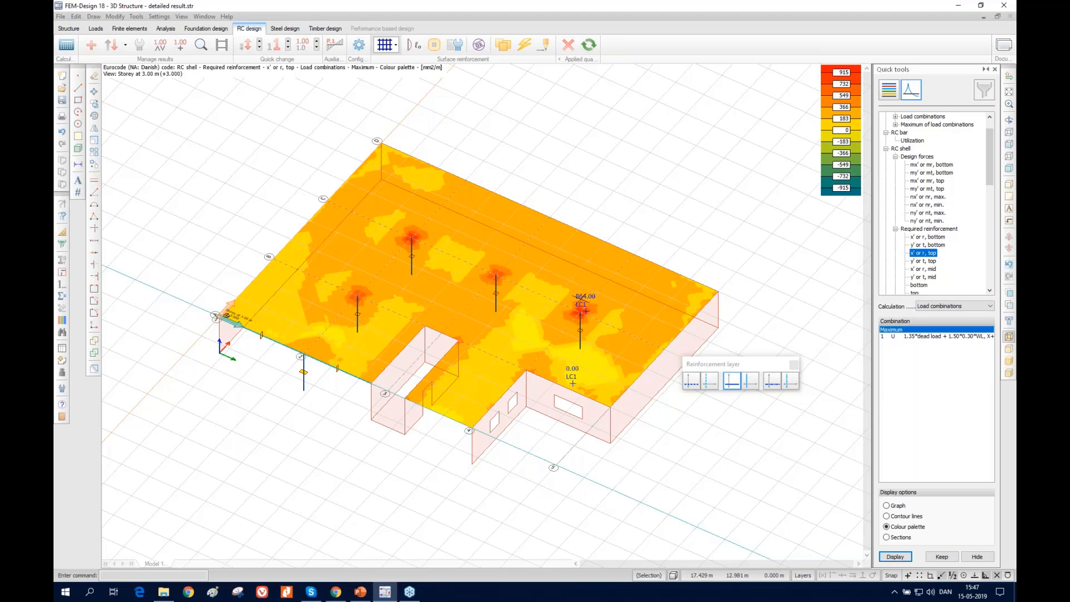
pyautogui.click(924, 261)
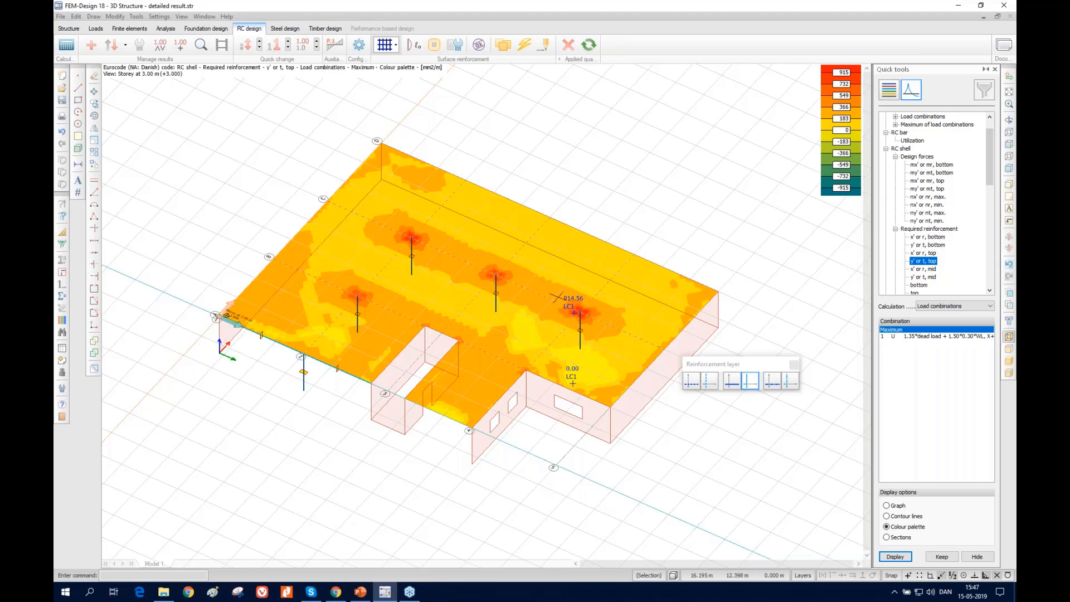
pyautogui.scroll(-1, 509, 233)
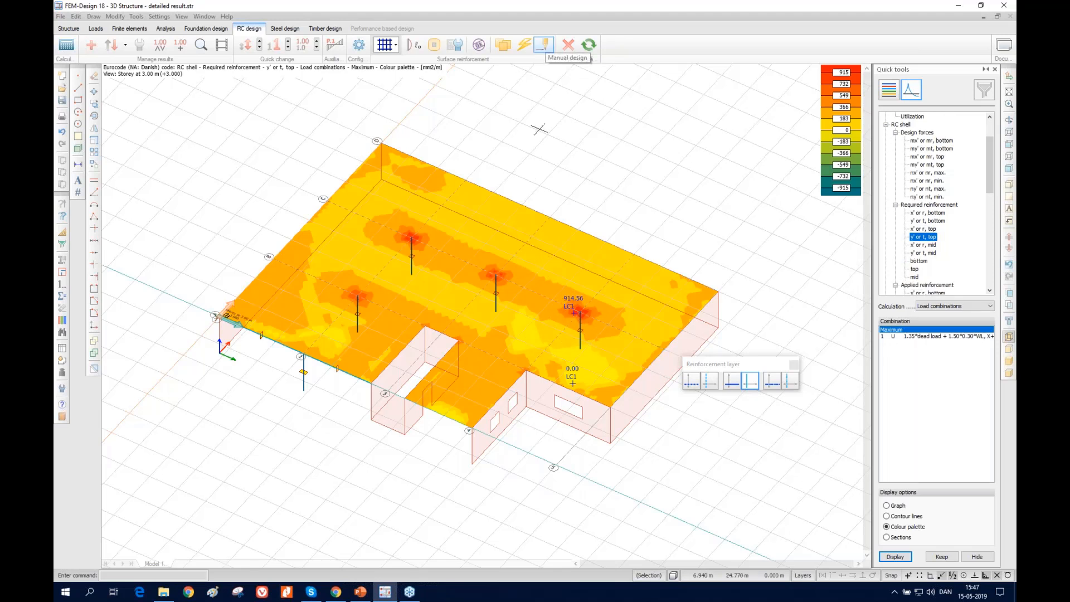
# Start Auto design of the RC shells and set slab group P.1.1's bottom base net x' spacing to 100 mm
pyautogui.click(523, 45)
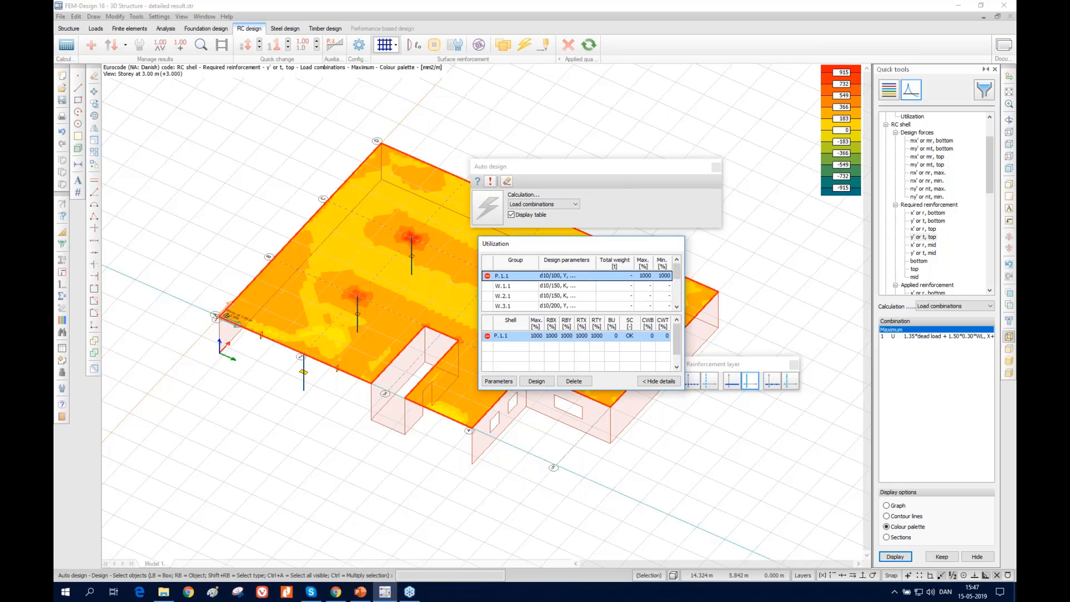
pyautogui.click(498, 381)
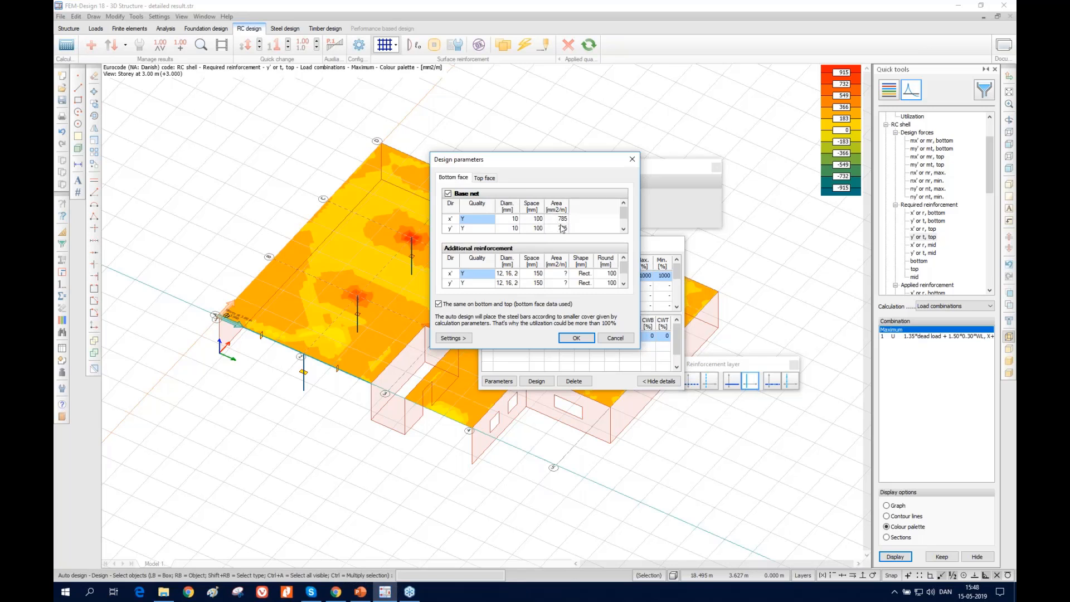
pyautogui.click(536, 219)
pyautogui.click(539, 219)
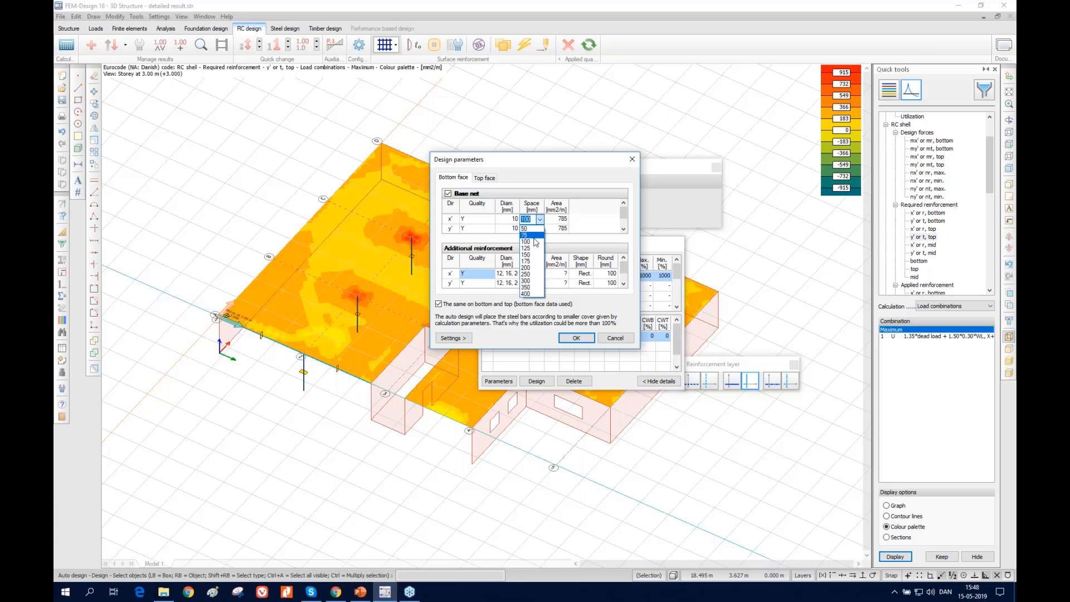
pyautogui.click(534, 248)
pyautogui.click(543, 224)
pyautogui.click(536, 245)
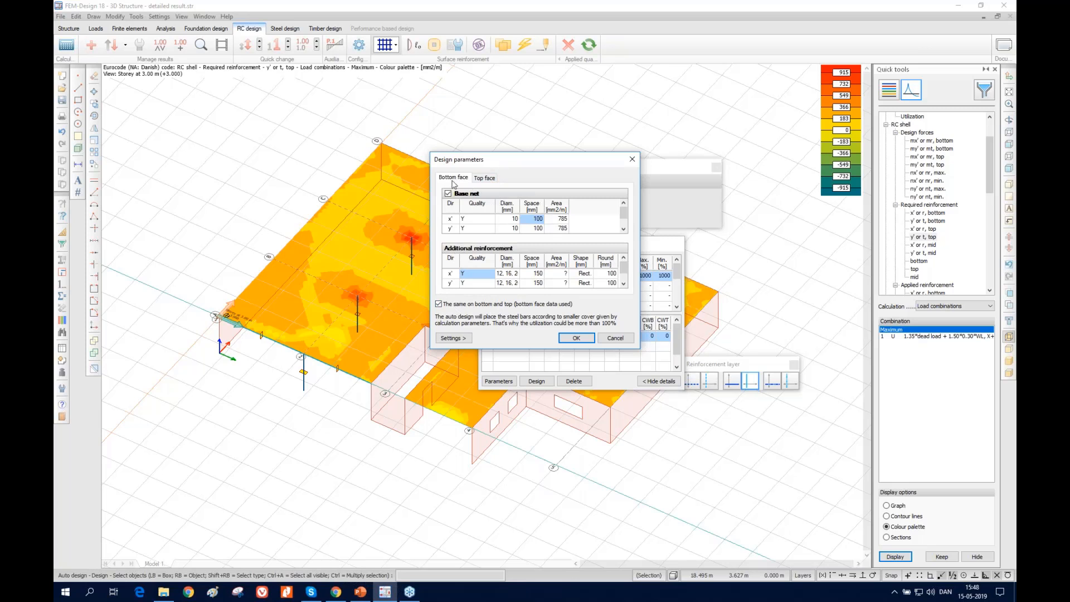
# Check the top face base net, accept the design parameters, and run the auto design for slab group P.1.1
pyautogui.click(492, 179)
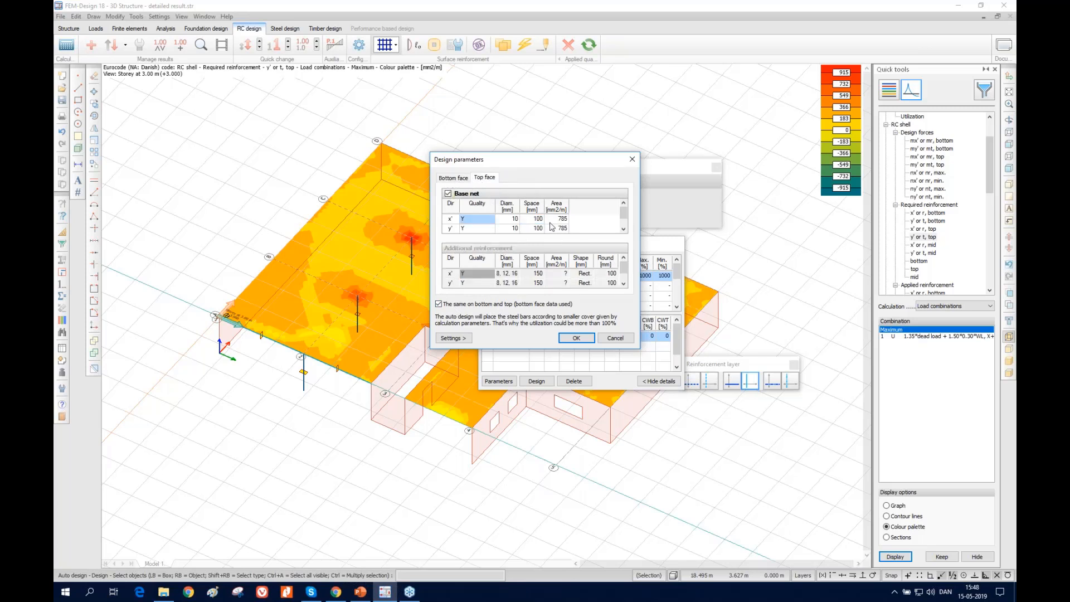
pyautogui.click(453, 177)
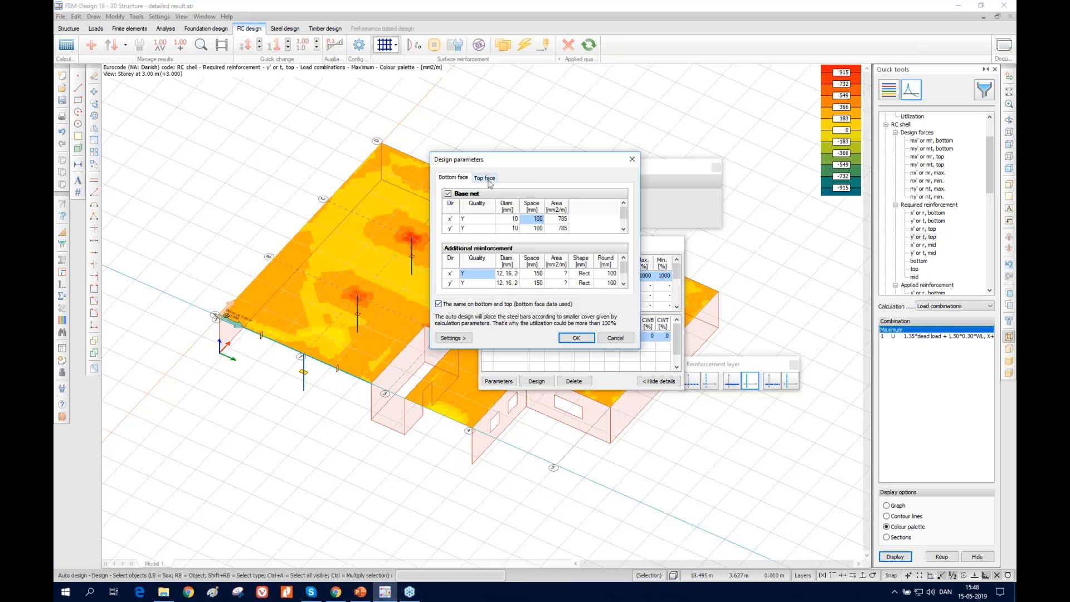
pyautogui.click(576, 338)
pyautogui.click(536, 381)
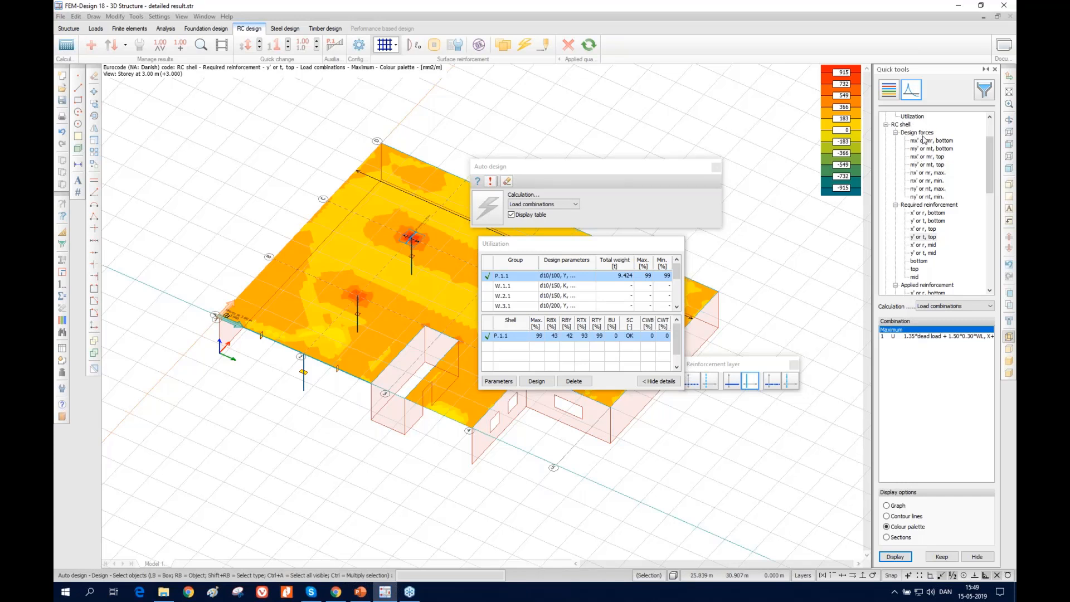
# Leave Auto design and display the slab's required and missing reinforcement for x' or r, bottom
pyautogui.click(921, 214)
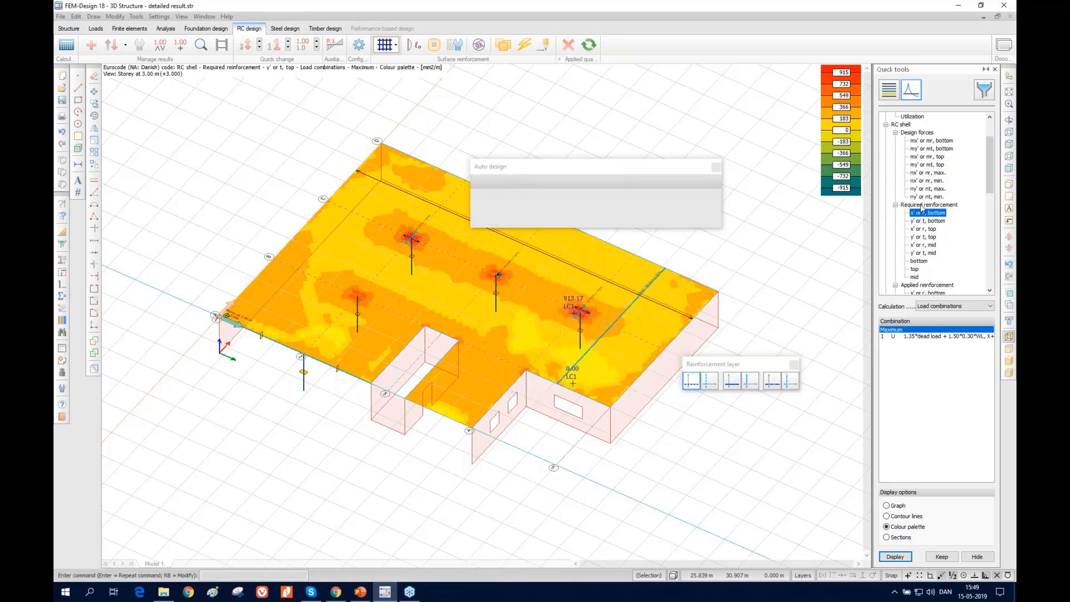
pyautogui.click(928, 142)
pyautogui.click(923, 214)
pyautogui.scroll(-5, 924, 223)
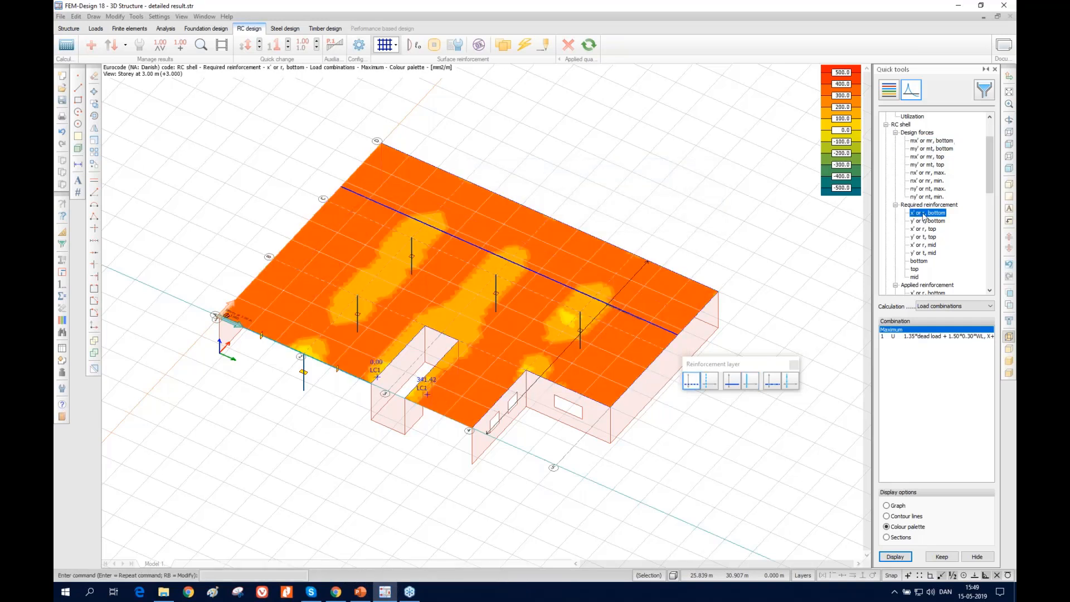
pyautogui.click(927, 253)
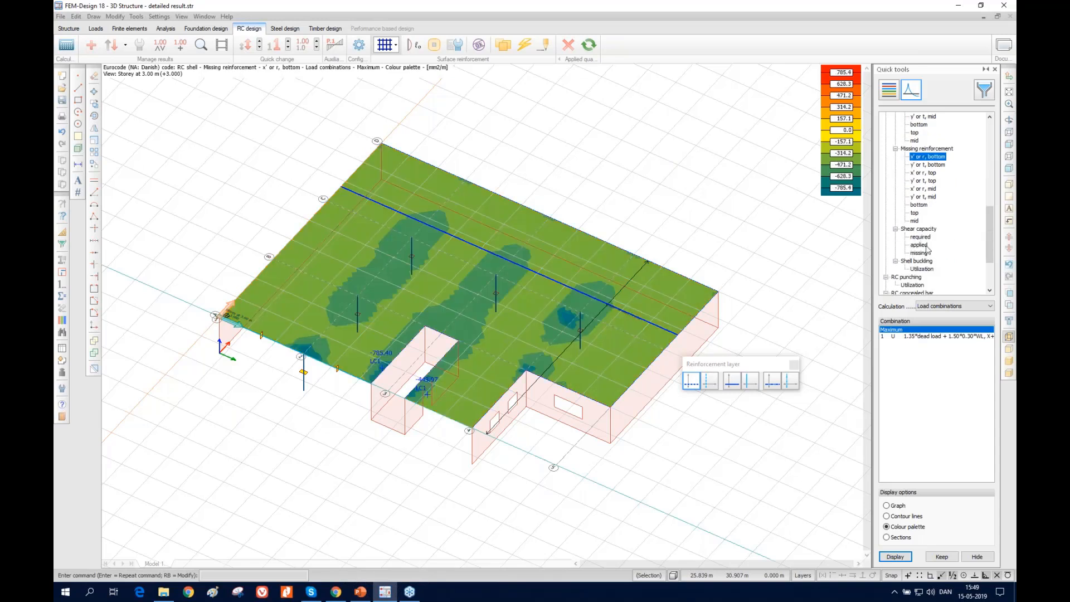
# Compare the slab's applied reinforcement for x' or r, bottom with the required reinforcement in the same layer
pyautogui.scroll(3, 908, 281)
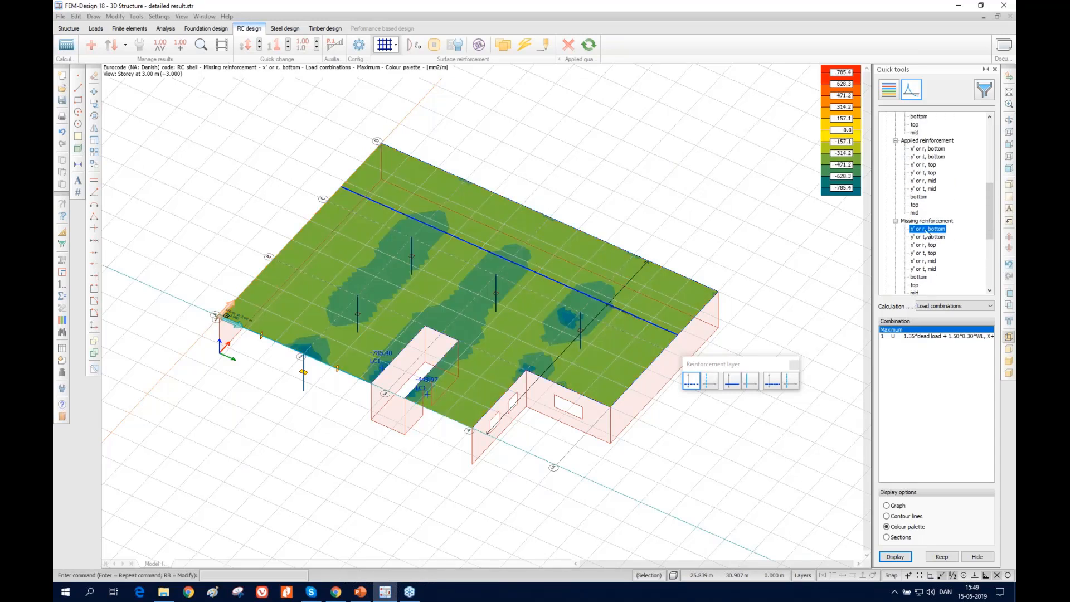
pyautogui.scroll(3, 914, 225)
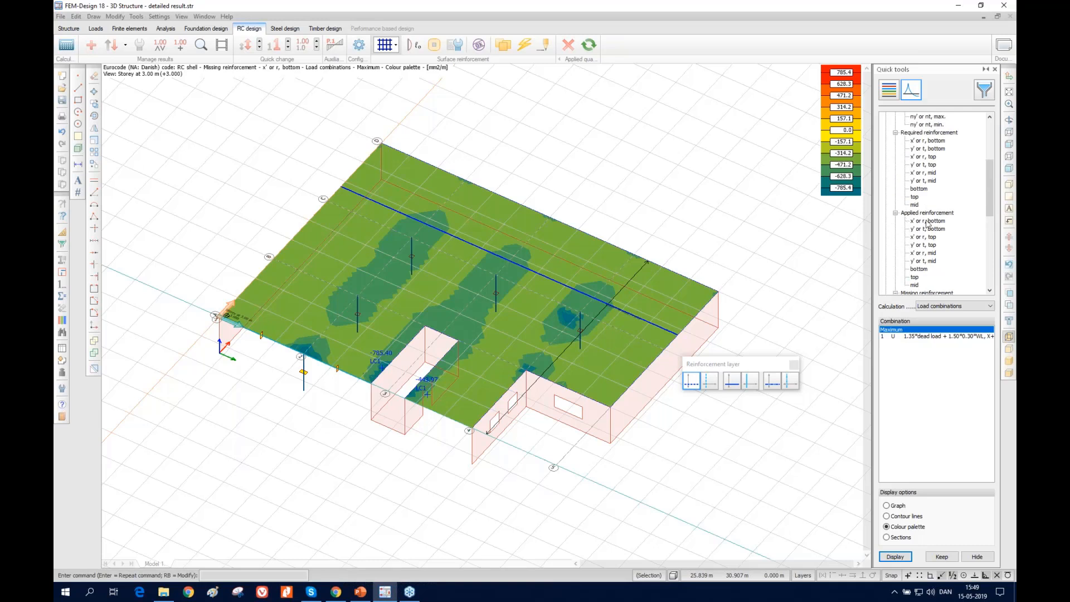
pyautogui.click(927, 221)
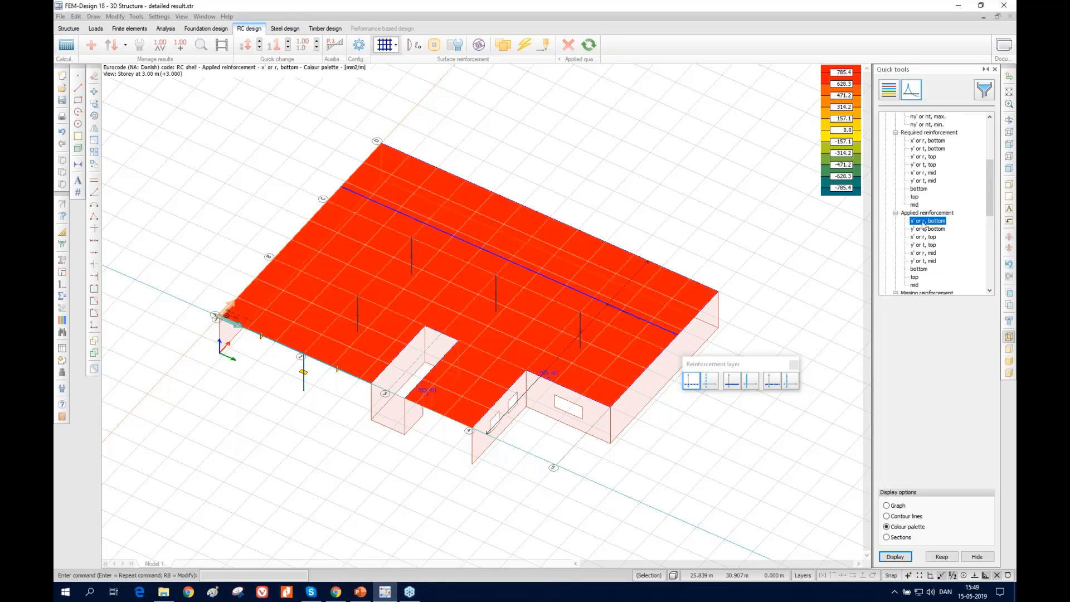
pyautogui.click(928, 141)
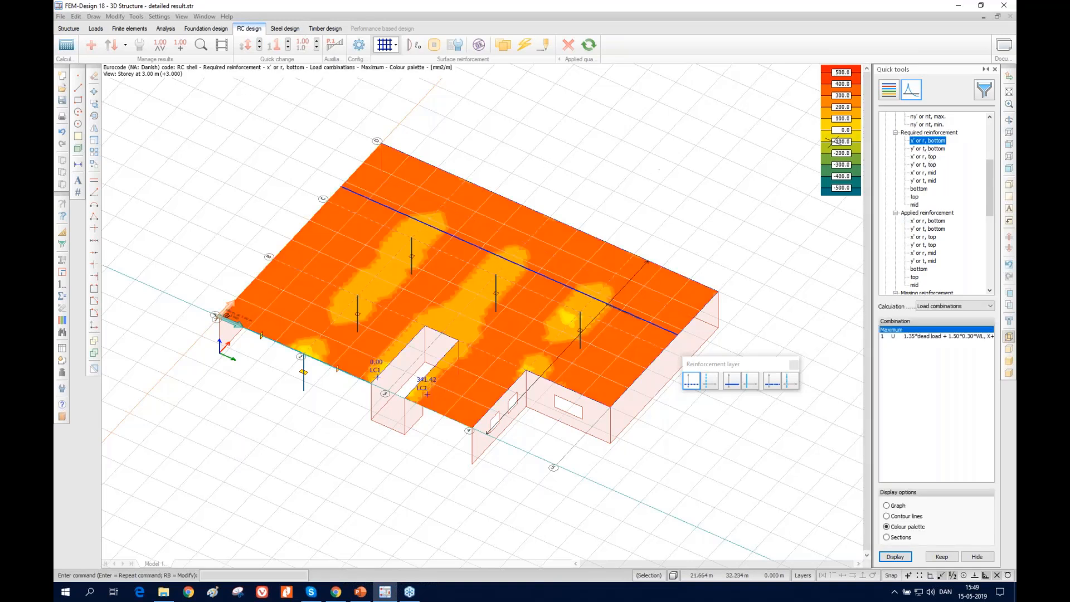
# Place a new RC shell result point on the slab at about x 14.18 m, y 1.00 m, and open its detailed result
pyautogui.click(204, 49)
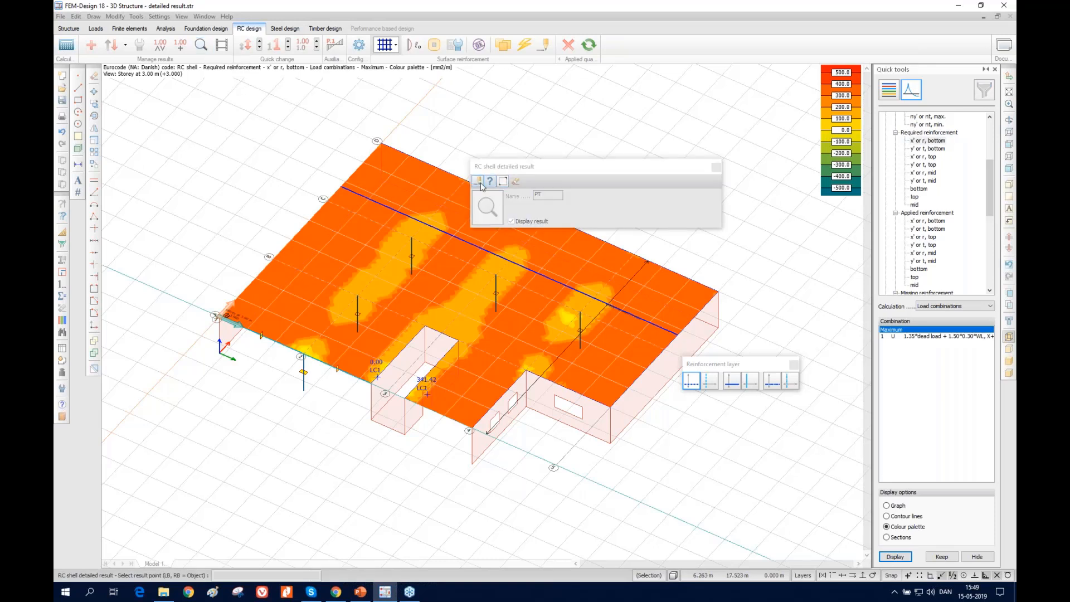
pyautogui.click(354, 265)
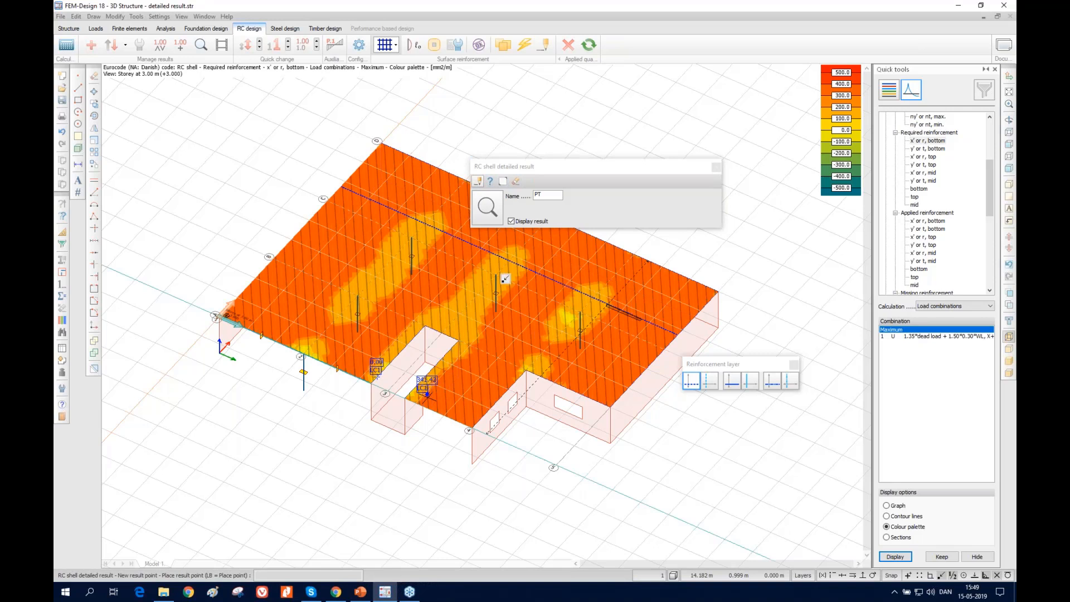
pyautogui.click(478, 290)
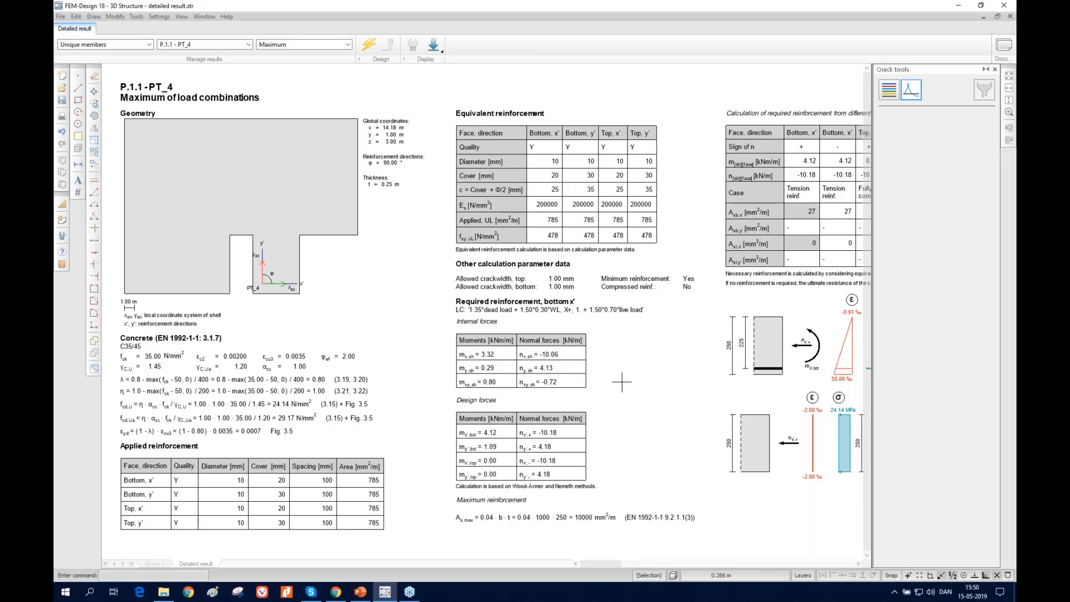
# Examine PT_4's detailed result for the maximum of load combinations, from the equivalent reinforcement through the required and minimum reinforcement calculations
pyautogui.moveTo(622, 358); pyautogui.dragTo(383, 348, button='middle')
pyautogui.scroll(1, 663, 338)
pyautogui.scroll(2, 580, 349)
pyautogui.scroll(-2, 583, 379)
pyautogui.scroll(-2, 583, 392)
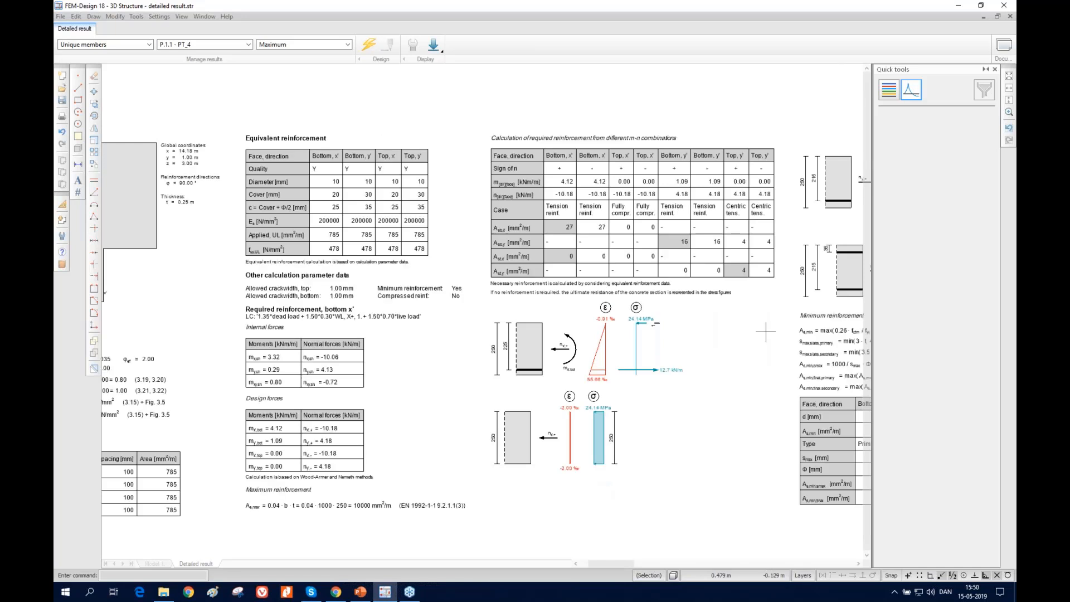
pyautogui.moveTo(694, 328); pyautogui.dragTo(399, 327, button='middle')
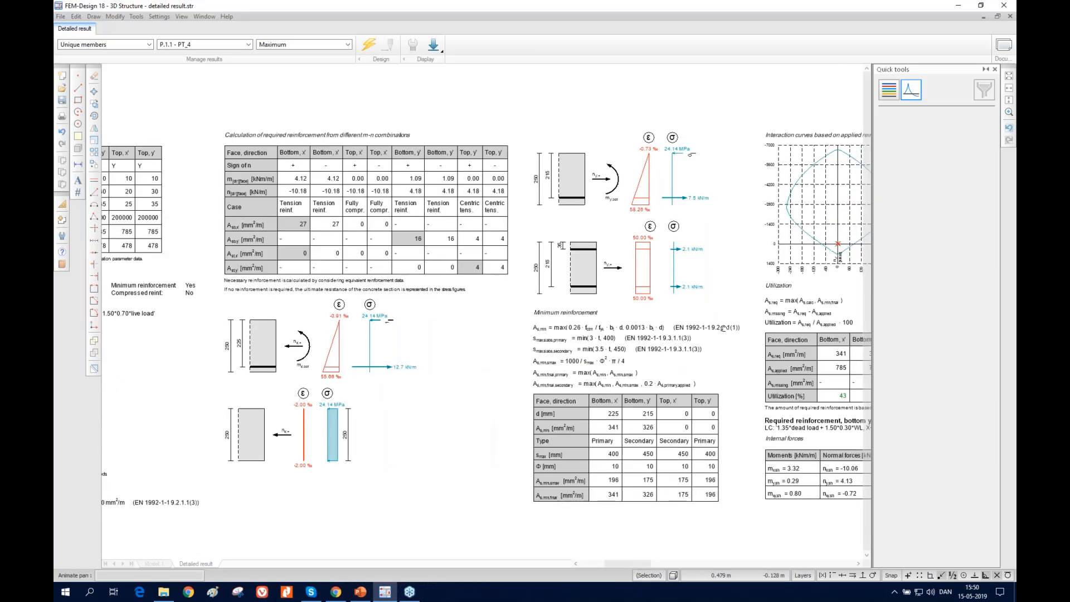
pyautogui.scroll(1, 724, 334)
pyautogui.scroll(2, 697, 331)
pyautogui.scroll(-3, 666, 333)
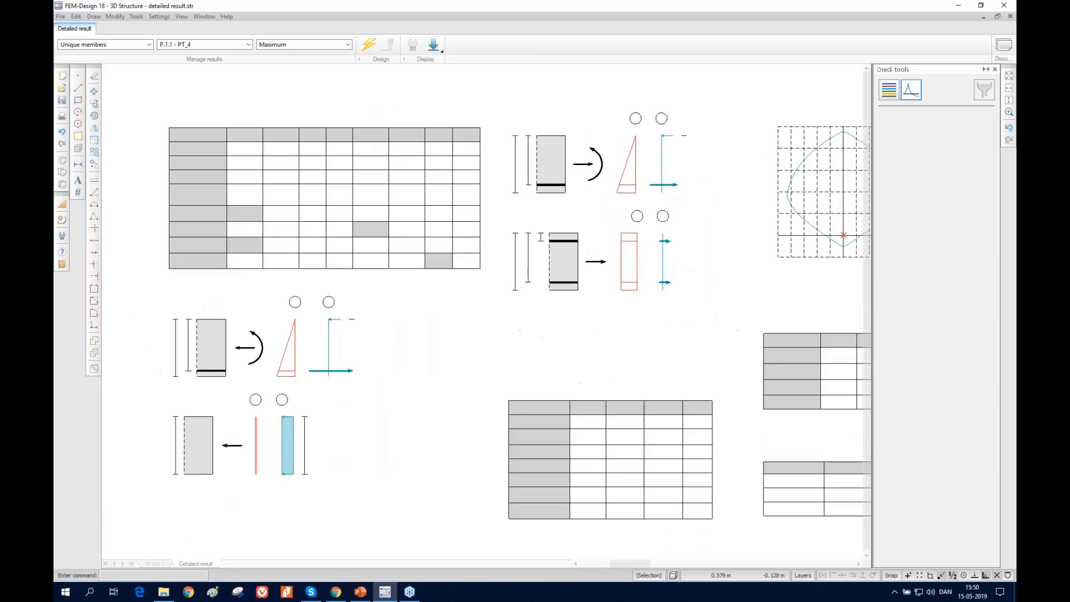
# Show PT_4's result for load combination 1.35*dead load + 1.50*0.30*WL, X+, 1. + 1.50*0.70*live load and review its required reinforcement calculation
pyautogui.click(346, 44)
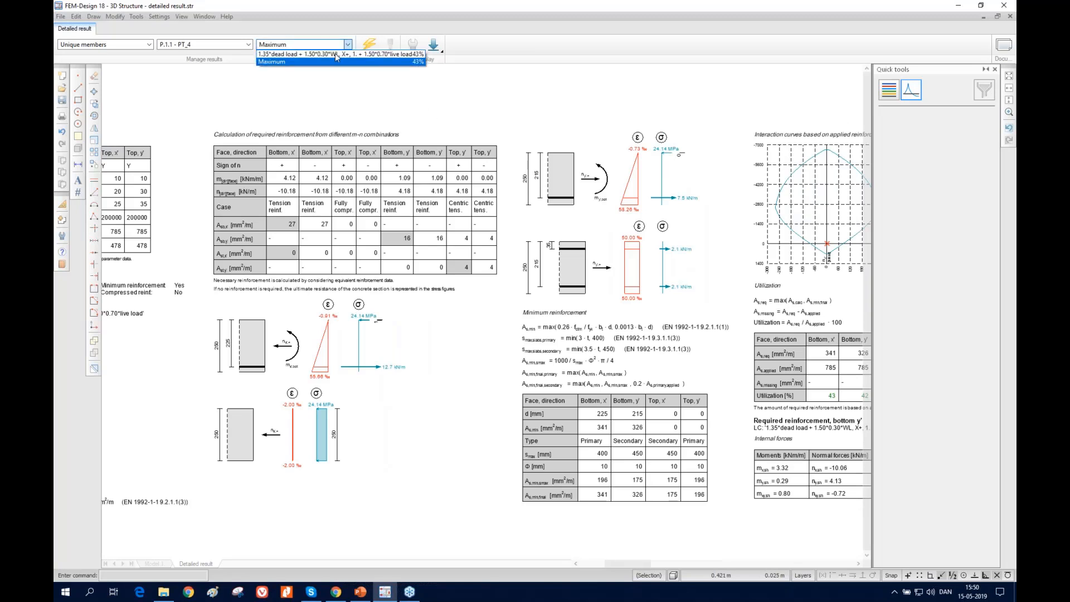
pyautogui.click(300, 61)
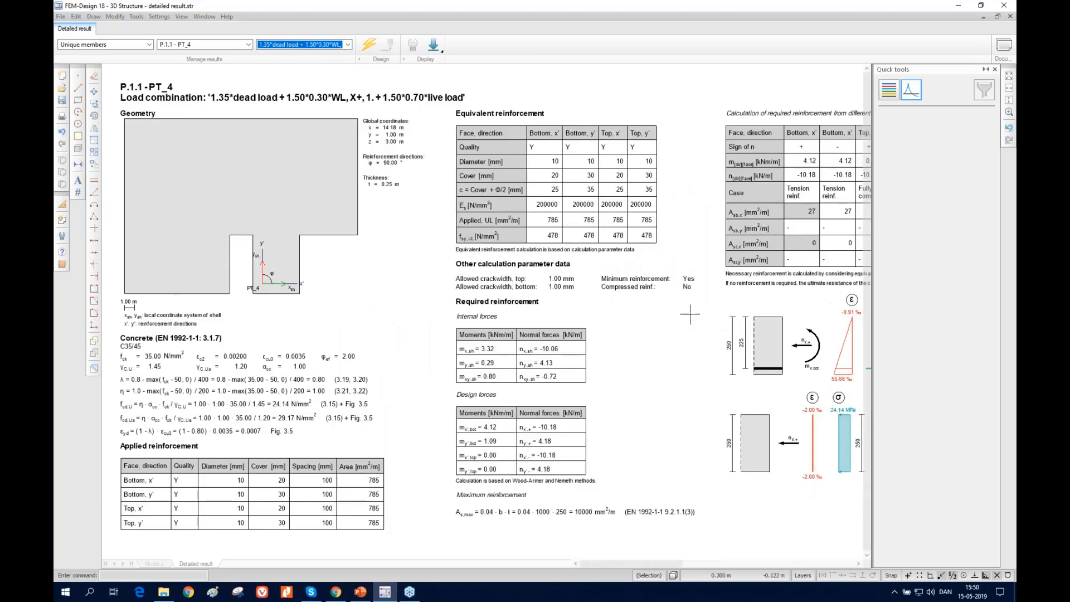
pyautogui.scroll(3, 660, 307)
pyautogui.moveTo(660, 307); pyautogui.dragTo(488, 307, button='middle')
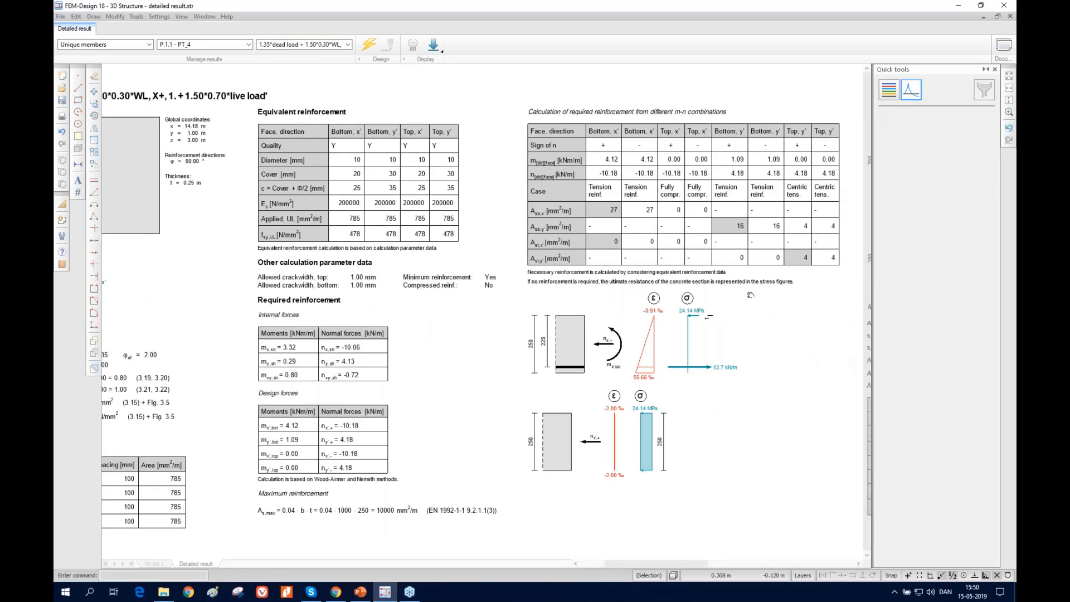
pyautogui.scroll(2, 734, 297)
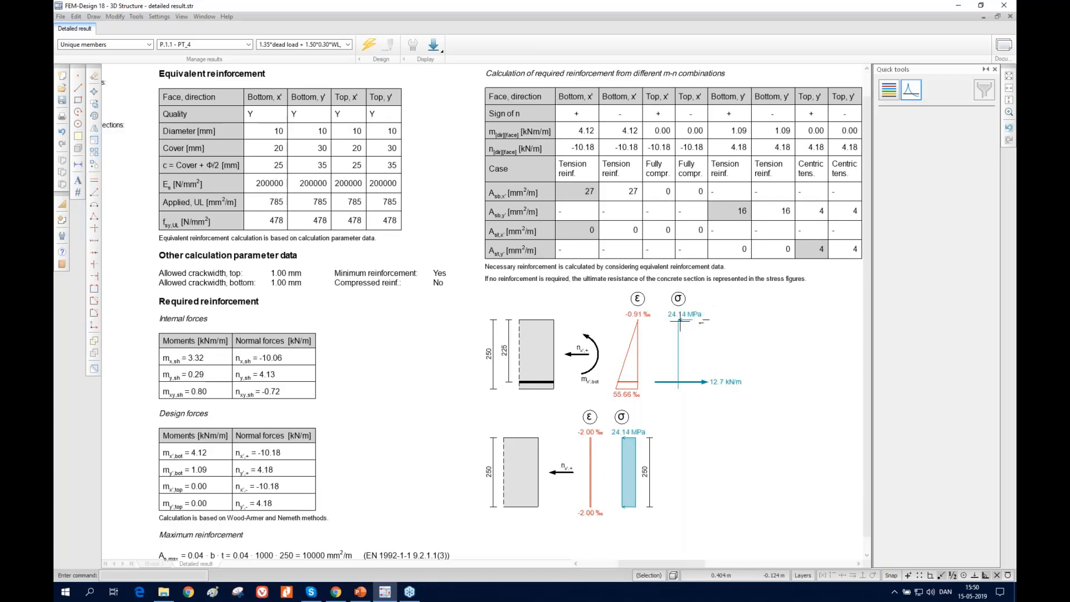
pyautogui.moveTo(741, 310); pyautogui.dragTo(462, 315, button='middle')
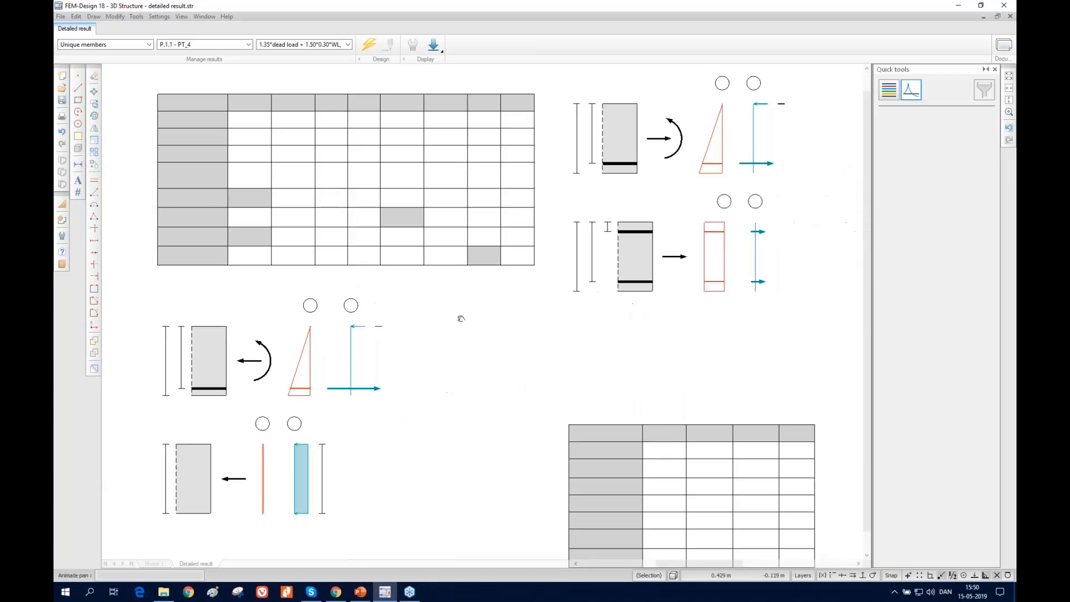
pyautogui.scroll(1, 638, 301)
pyautogui.scroll(-8, 637, 300)
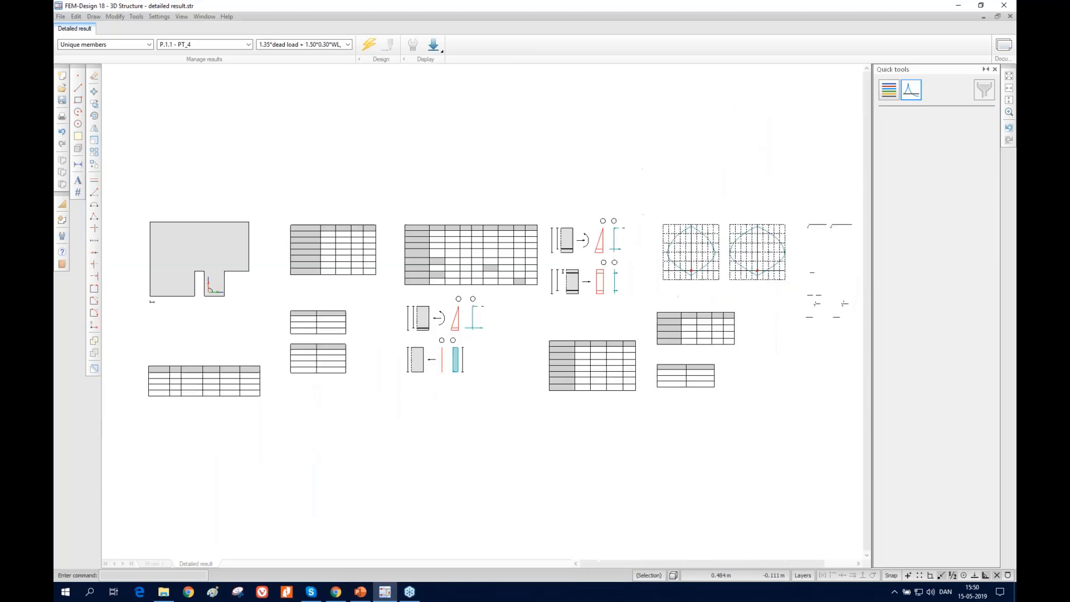
# Review the interaction curves, shear capacity and utilization summary in PT_4's detailed result, including the overview of the whole sheet
pyautogui.scroll(7, 818, 299)
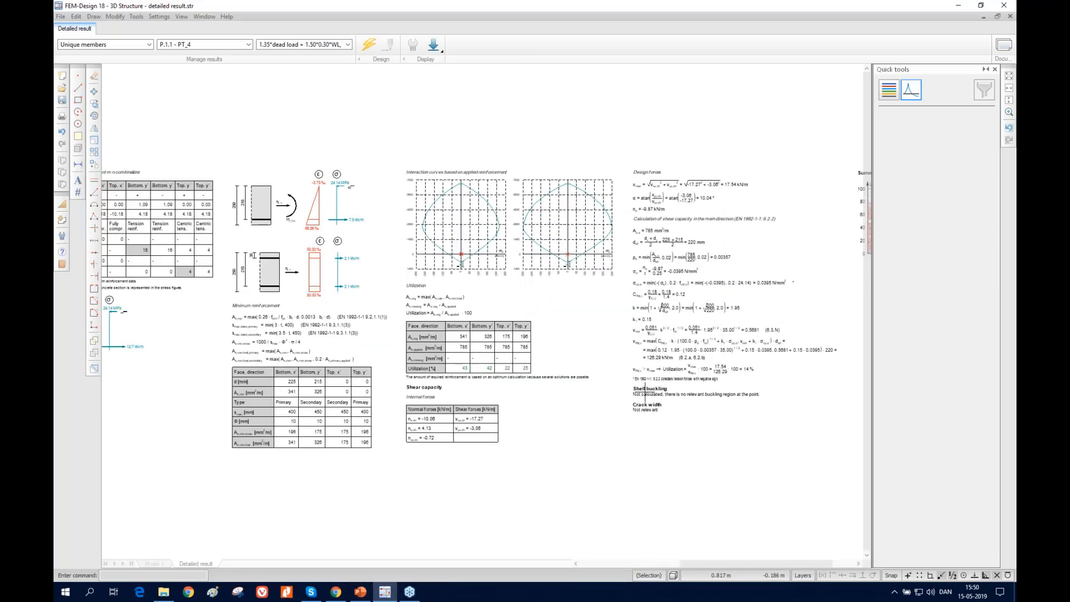
pyautogui.moveTo(719, 375); pyautogui.dragTo(572, 379, button='middle')
pyautogui.moveTo(737, 338); pyautogui.dragTo(721, 340, button='middle')
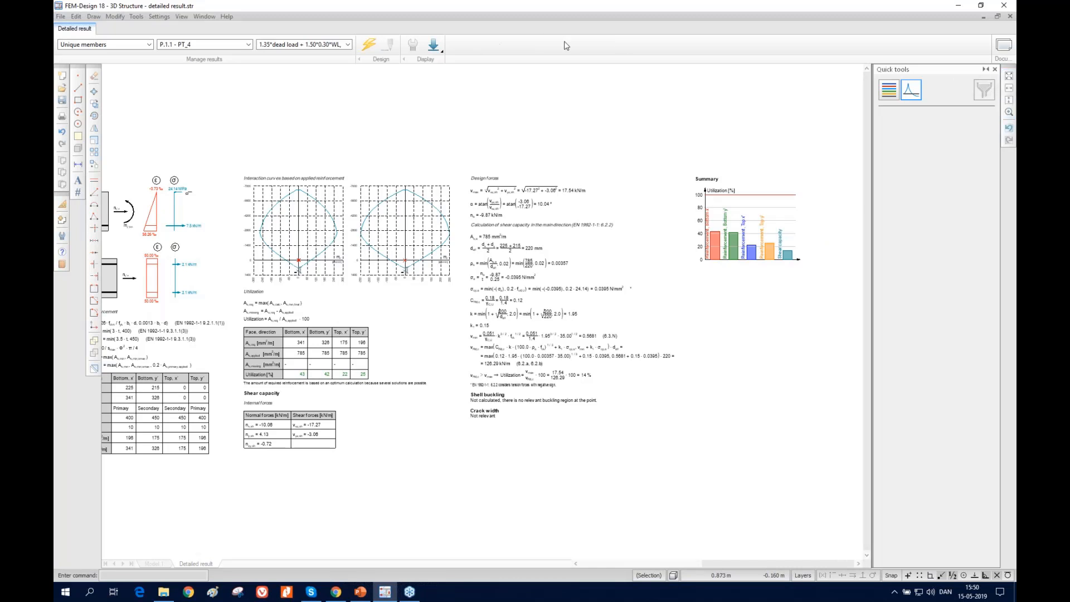
pyautogui.click(1008, 76)
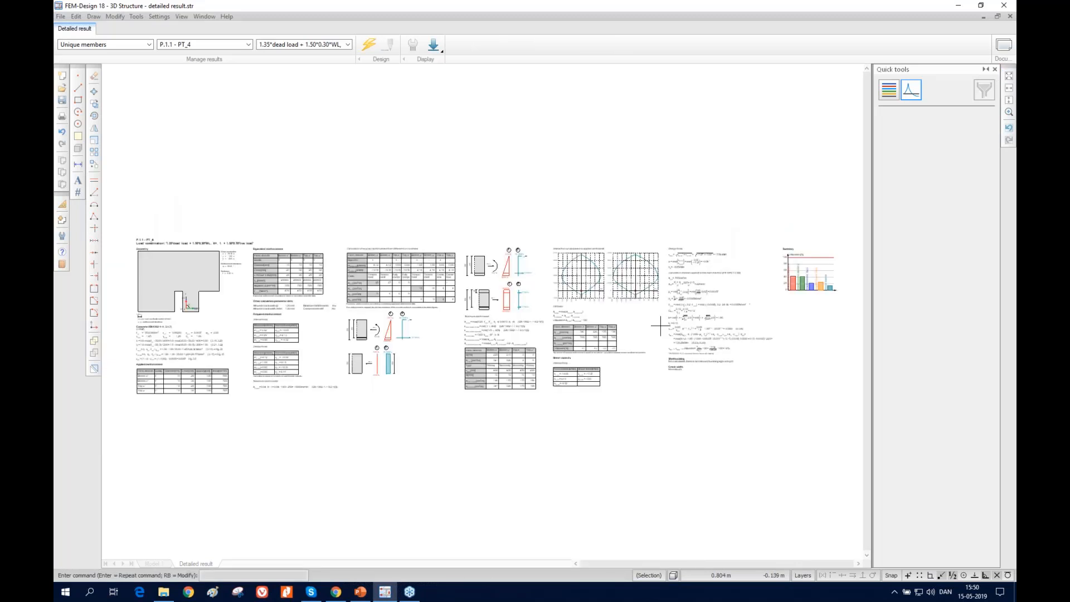
pyautogui.click(1008, 100)
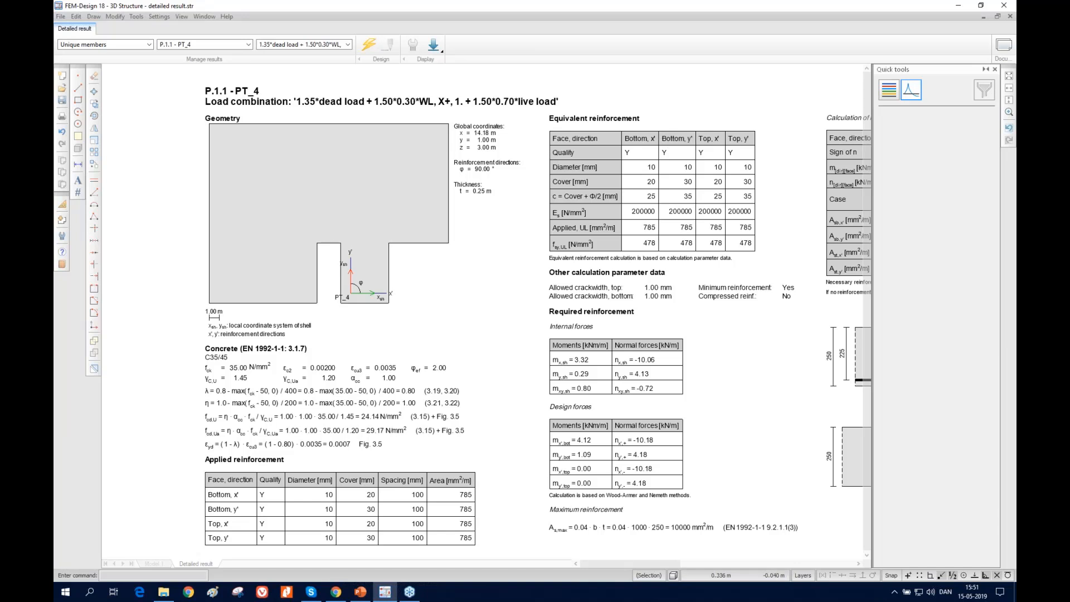
# Return from the detailed result to the slab's 3D model and start the Check for the surface reinforcement
pyautogui.click(159, 564)
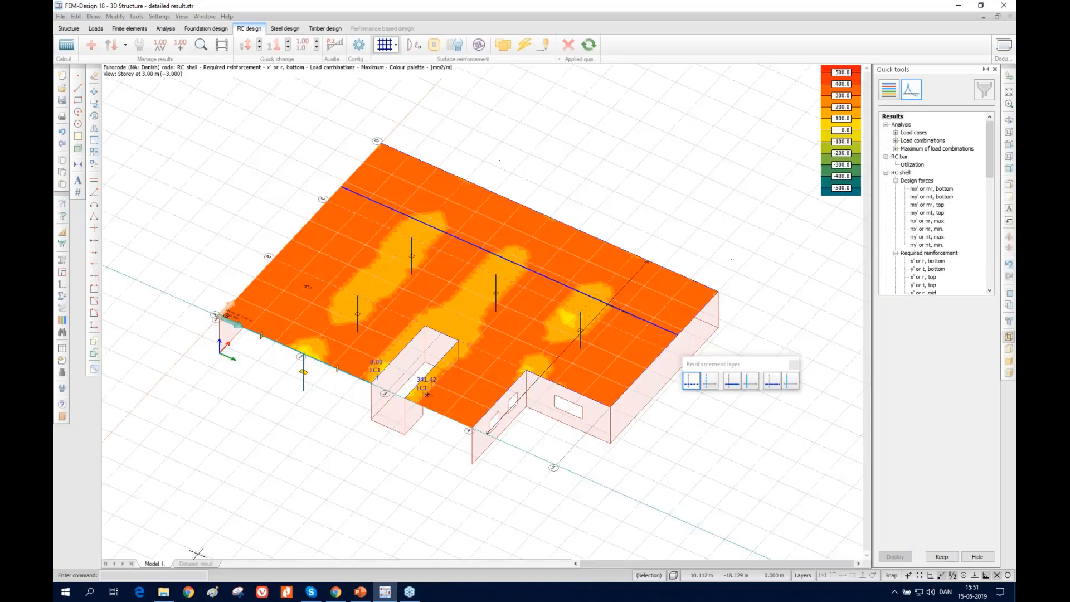
pyautogui.moveTo(690, 244); pyautogui.dragTo(614, 256, button='middle')
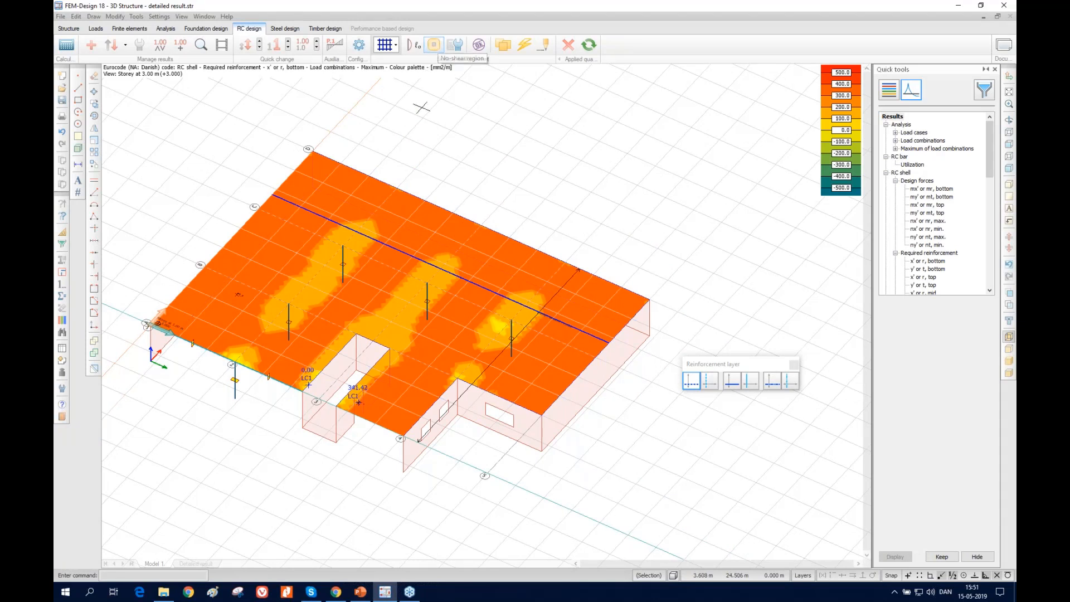
pyautogui.click(479, 49)
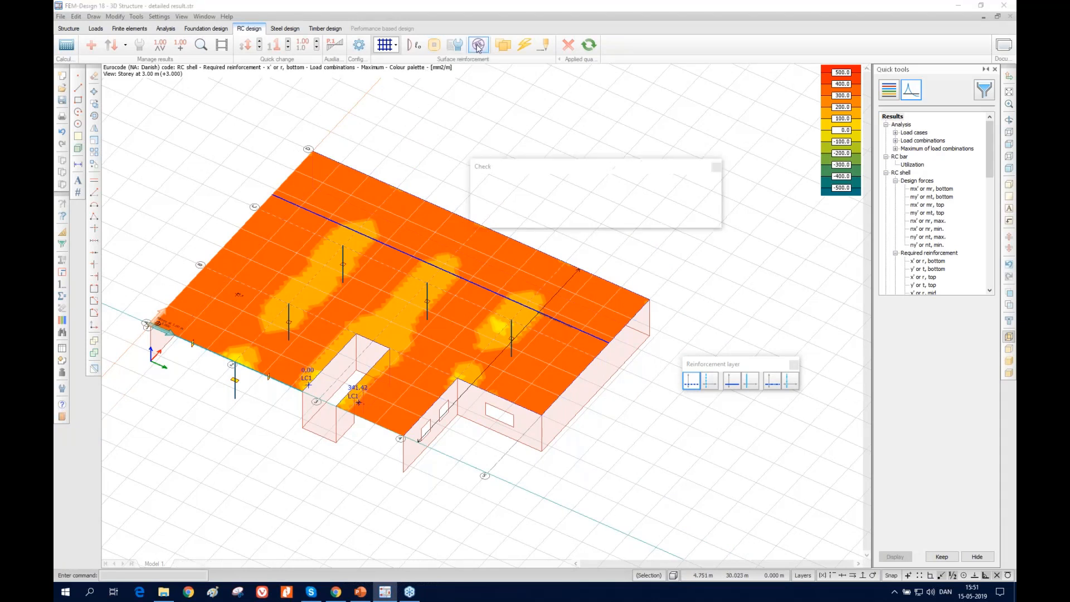
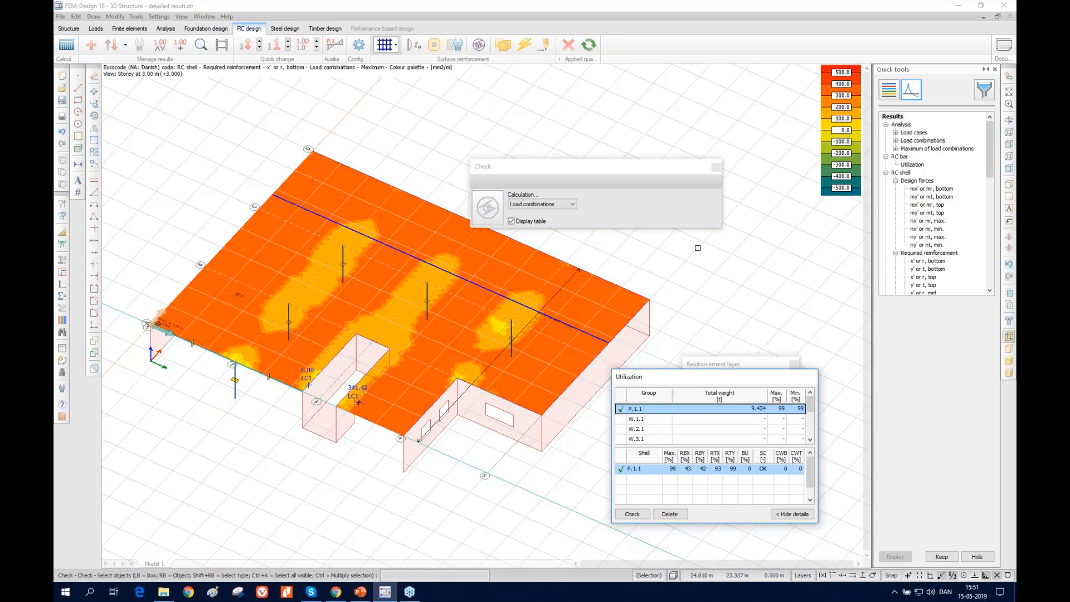
# Hide the displayed required reinforcement result and inspect the no-shear regions around the slab's columns and walls
pyautogui.click(436, 47)
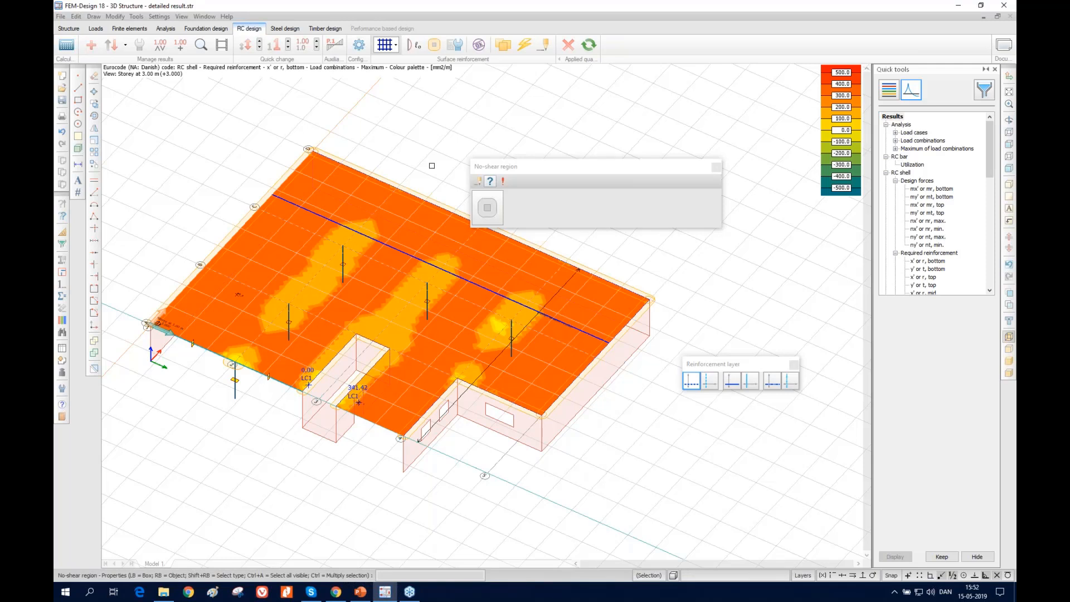
pyautogui.click(126, 47)
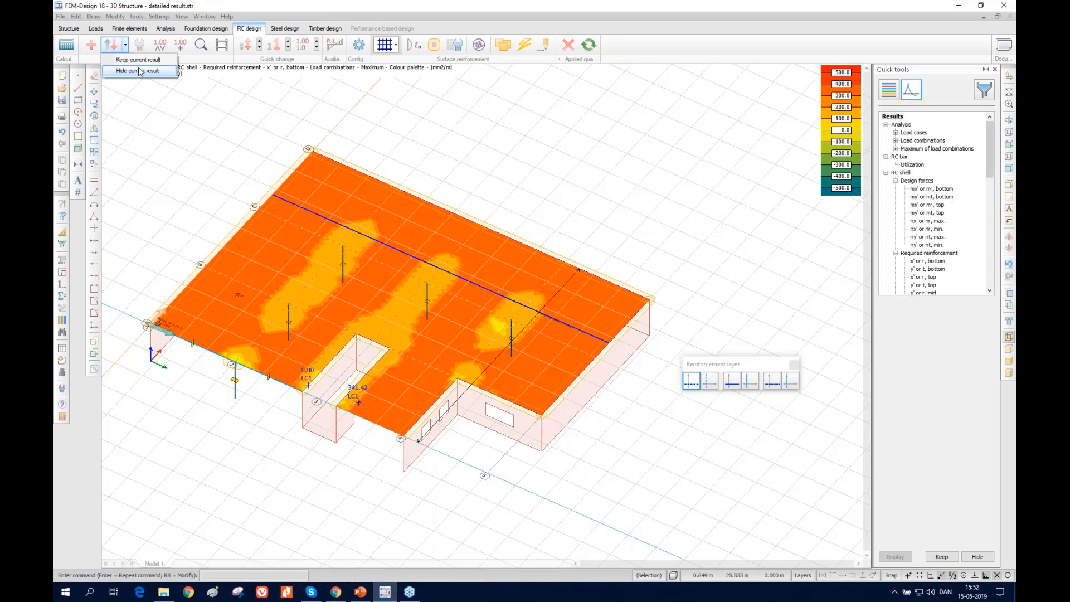
pyautogui.click(137, 71)
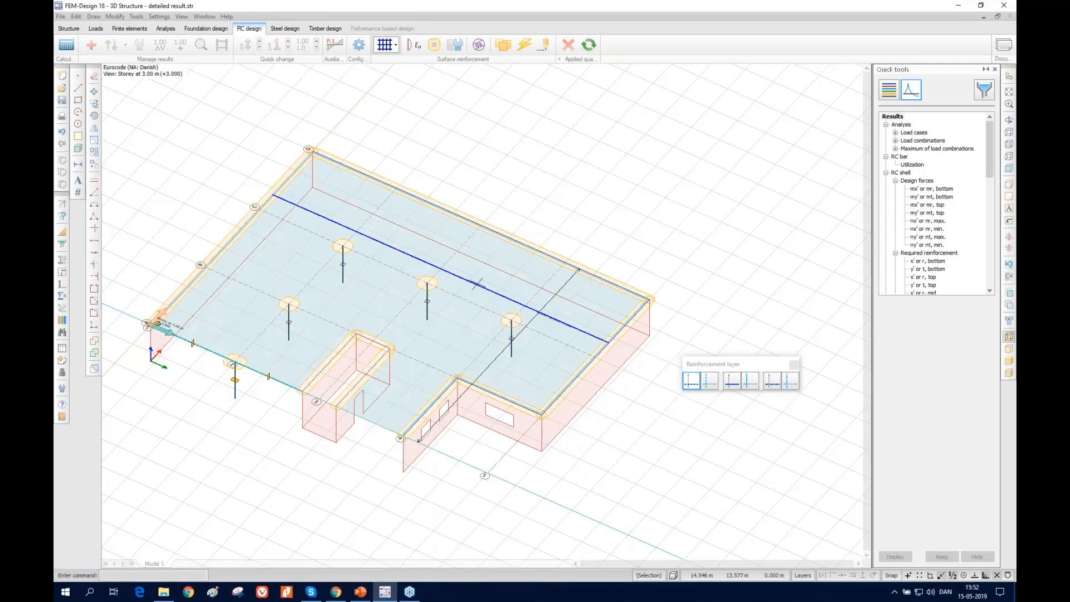
pyautogui.scroll(2, 416, 315)
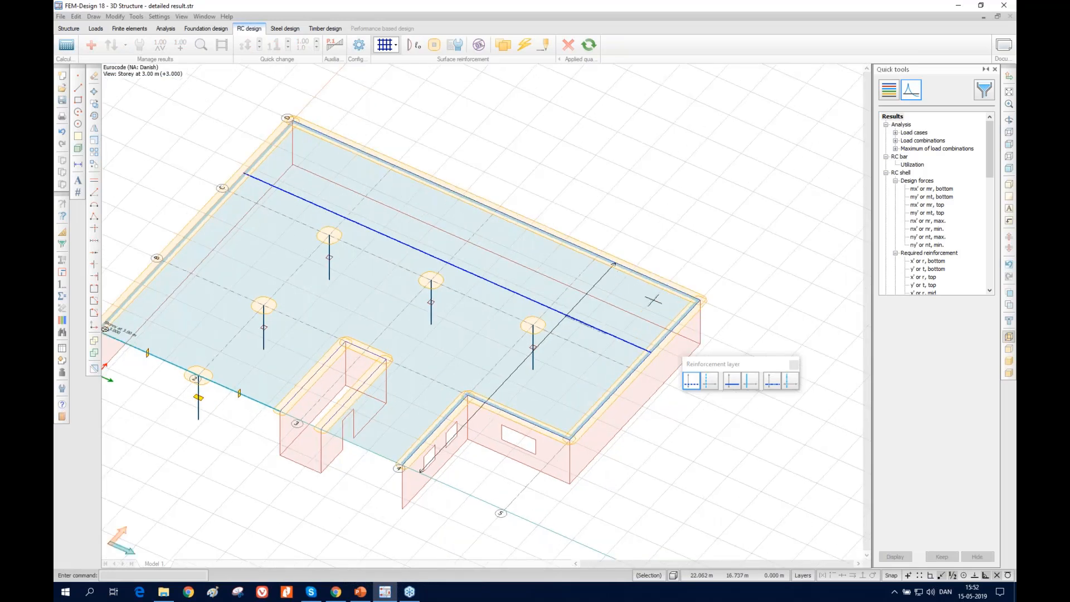
pyautogui.scroll(2, 678, 288)
pyautogui.rightClick(678, 289)
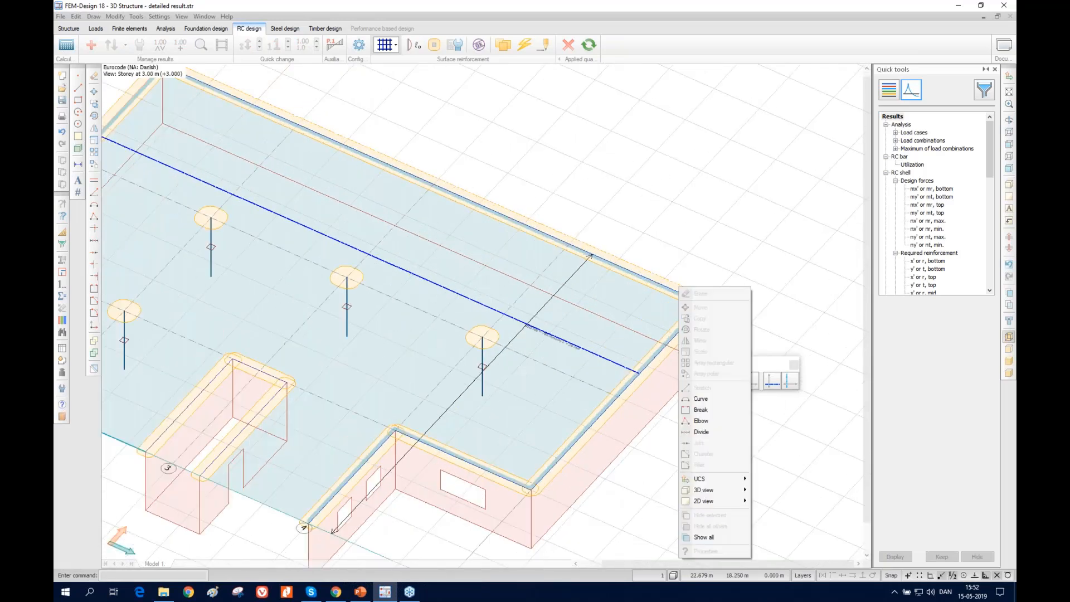
pyautogui.press('Escape')
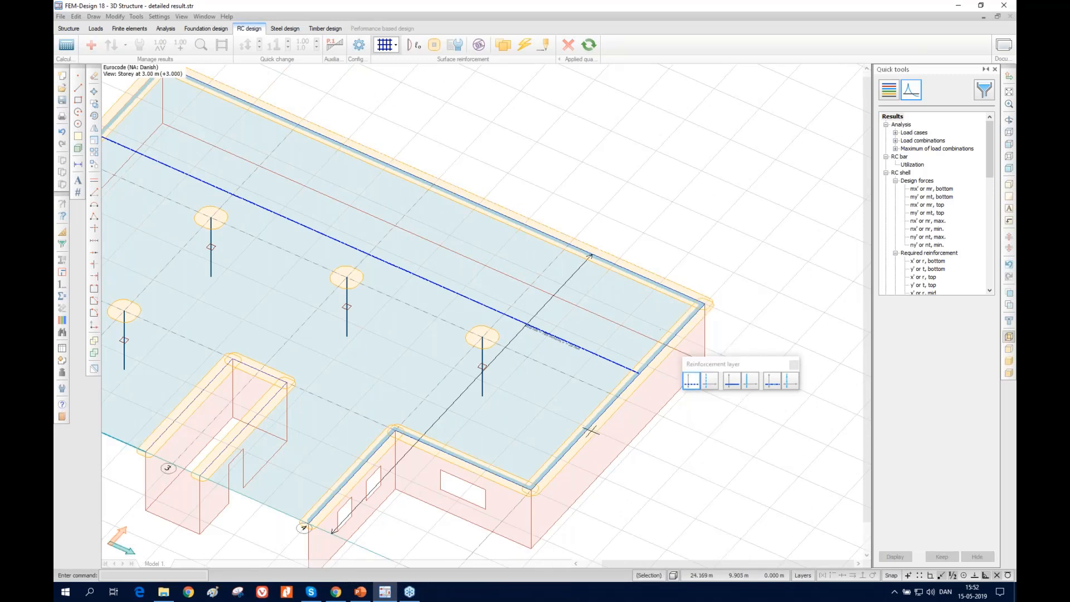
pyautogui.scroll(-2, 591, 442)
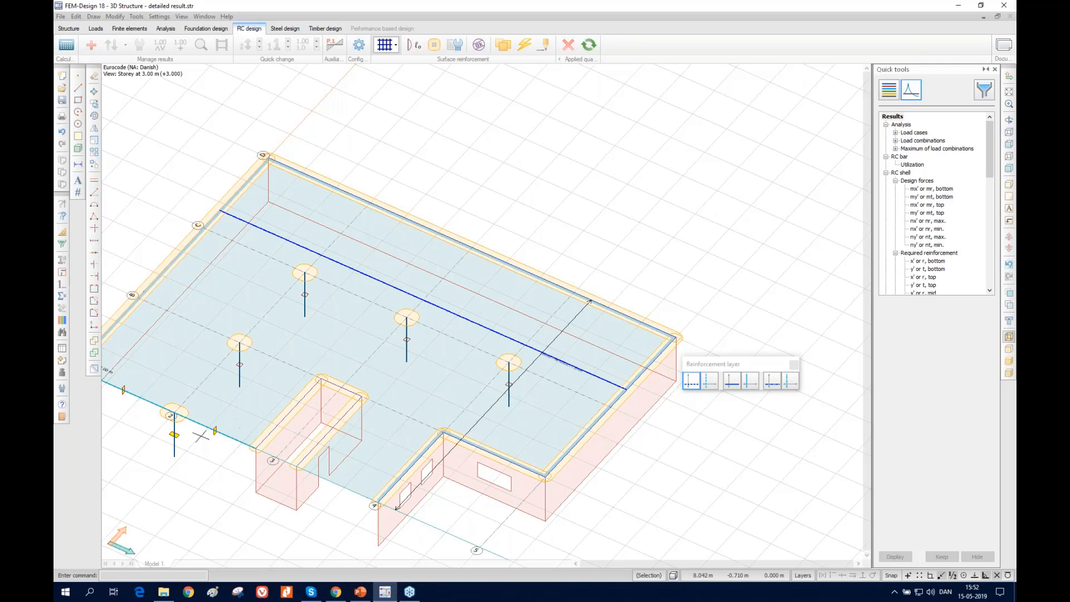
pyautogui.scroll(-3, 455, 437)
# Review the properties of the no-shear region along the slab's back edge, including the x factor and the Inactive option
pyautogui.click(433, 46)
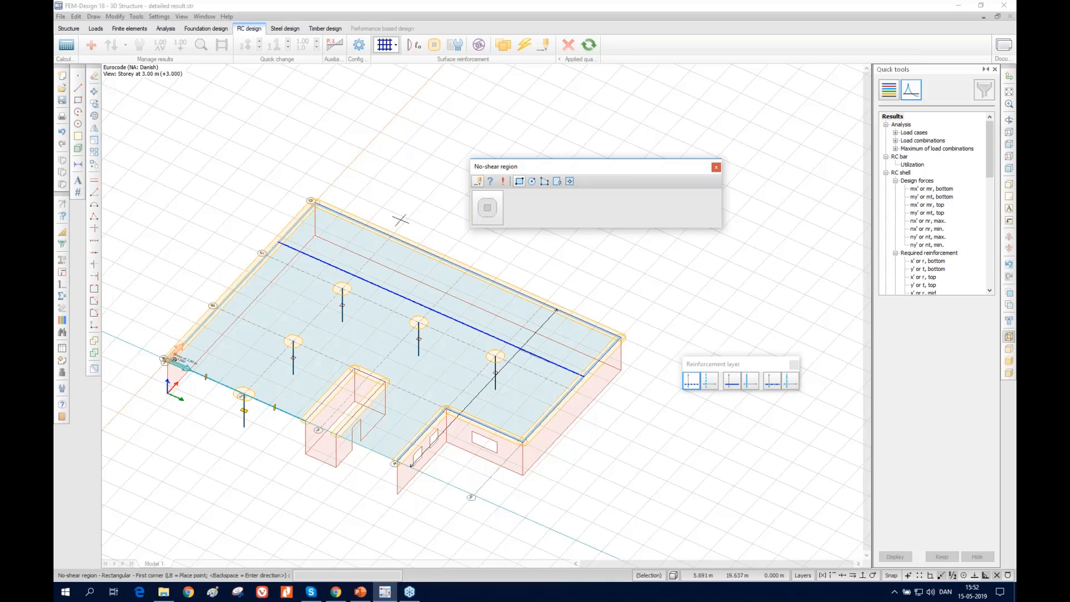
pyautogui.click(490, 181)
pyautogui.click(490, 182)
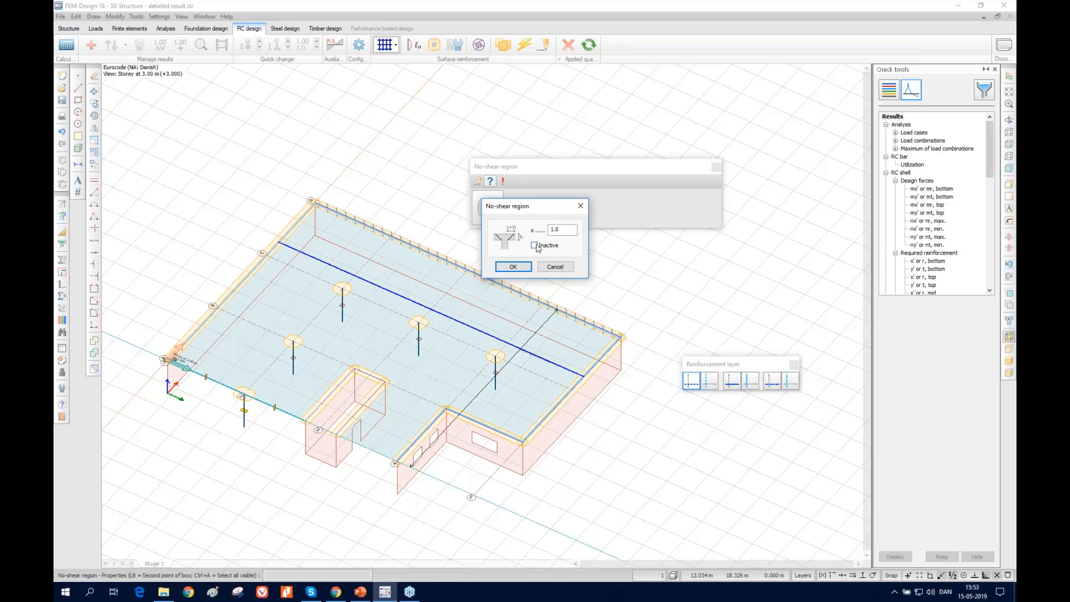
pyautogui.click(555, 267)
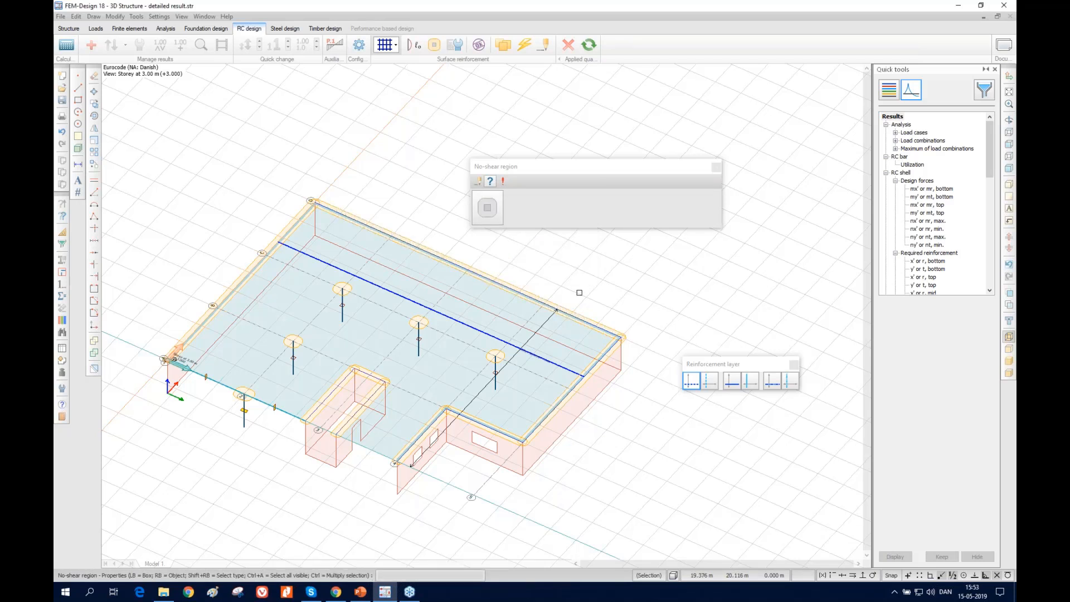
# Set all the slab's no-shear regions to Inactive and run the Check again on slab P.1.1 for load combinations
pyautogui.hotkey('ctrl', 'a')
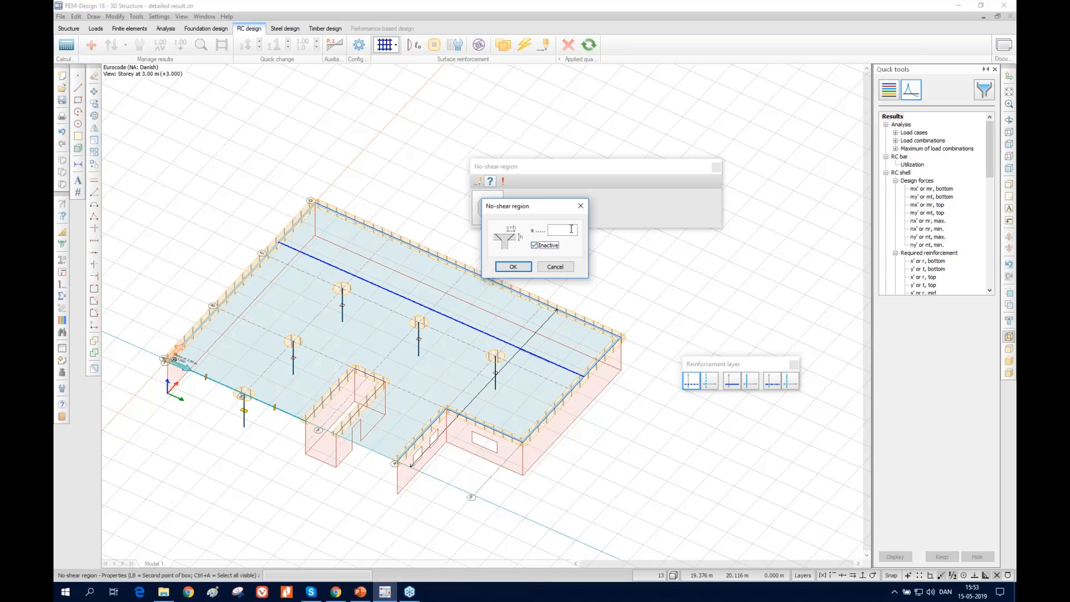
pyautogui.click(512, 268)
pyautogui.click(479, 44)
pyautogui.rightClick(310, 334)
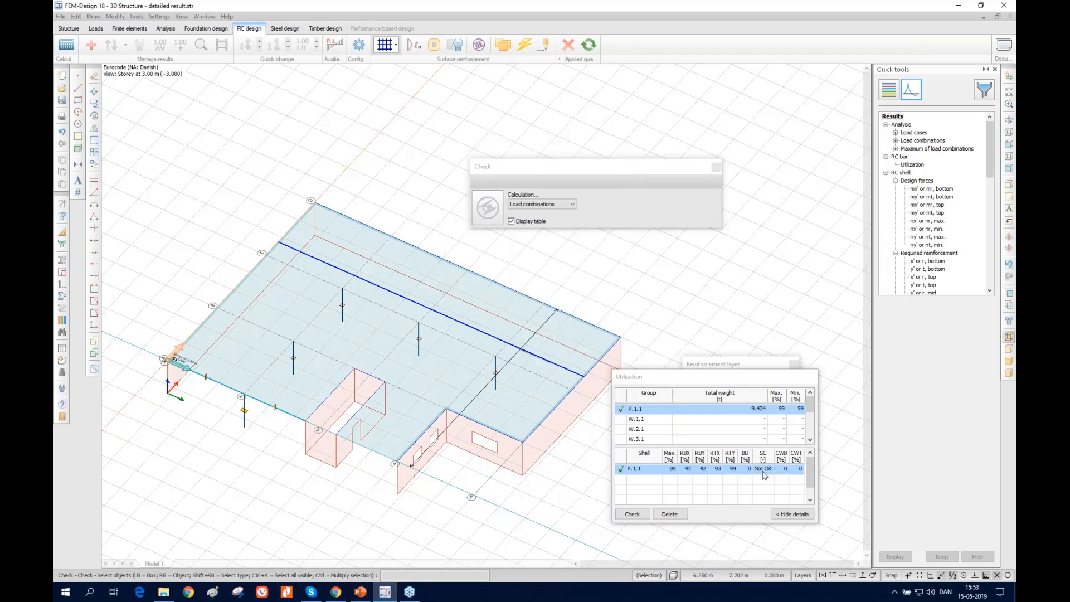
# Display the slab's missing shear capacity for the maximum of load combinations as a colour palette
pyautogui.click(938, 205)
pyautogui.scroll(-10, 937, 245)
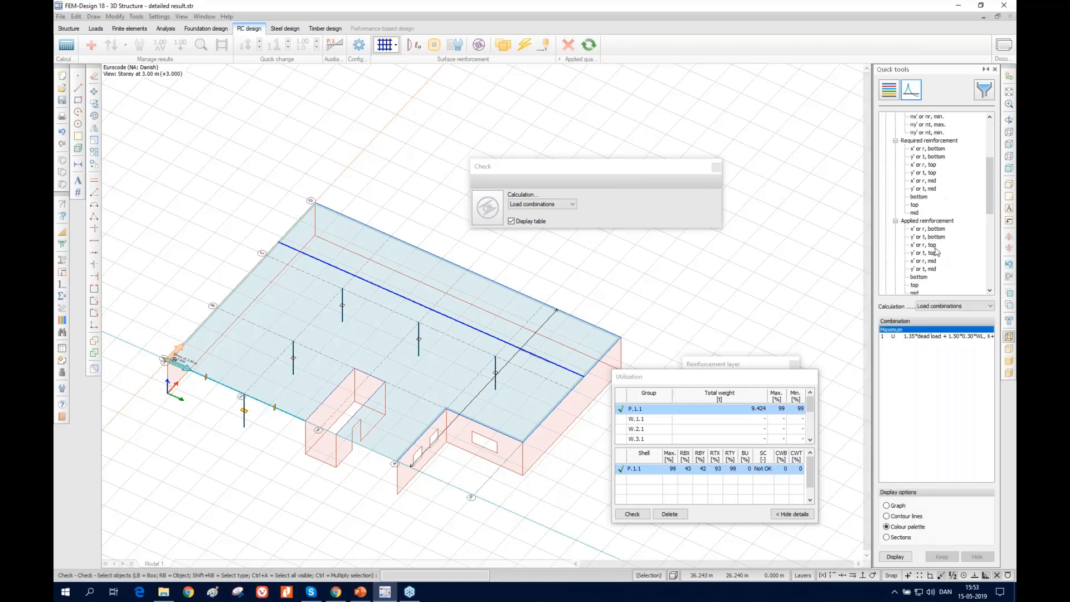
pyautogui.scroll(-2, 937, 252)
pyautogui.click(919, 236)
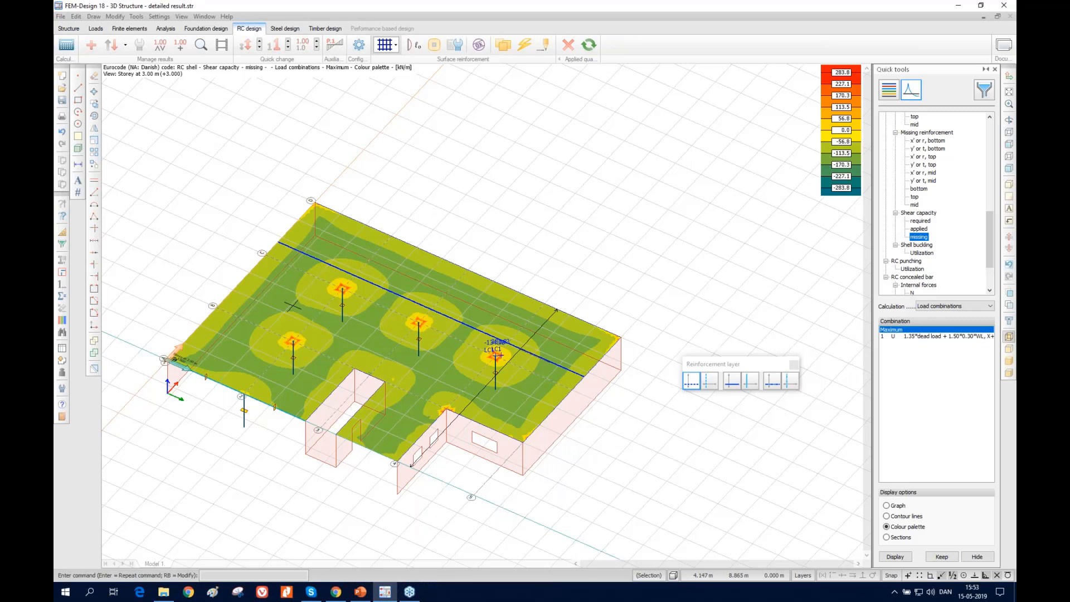
pyautogui.moveTo(288, 306)
# Start listing tables for the slab and choose Shells, Internal forces (Extract) for load combination 1.35*dead load + 1.50*0.30*WL, X+, 1. + 1.50*0.70*live load
pyautogui.click(62, 348)
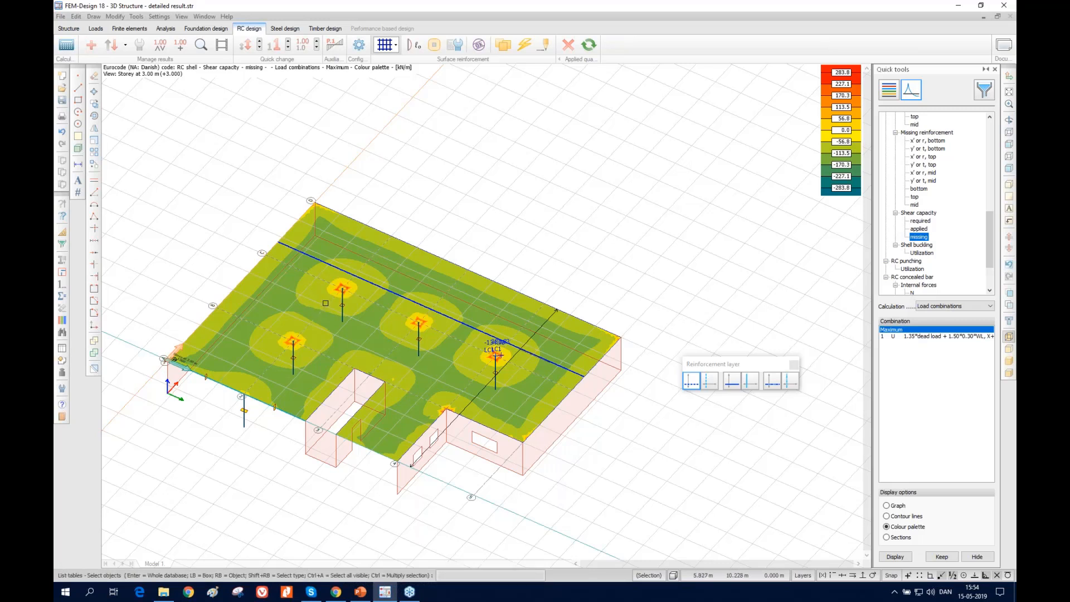
pyautogui.click(62, 349)
pyautogui.rightClick(322, 300)
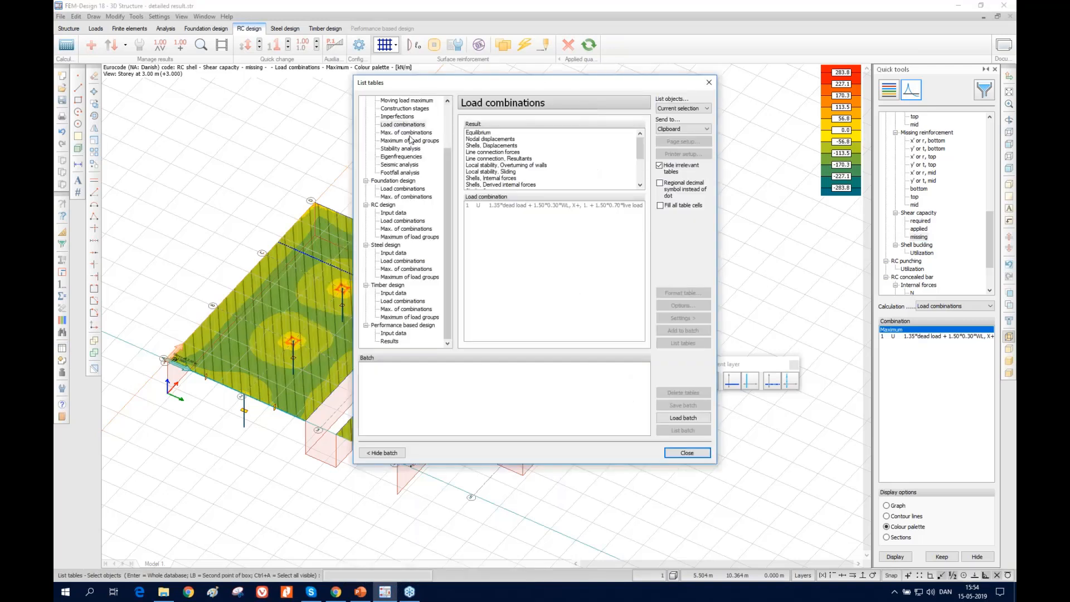
pyautogui.click(399, 125)
pyautogui.click(511, 159)
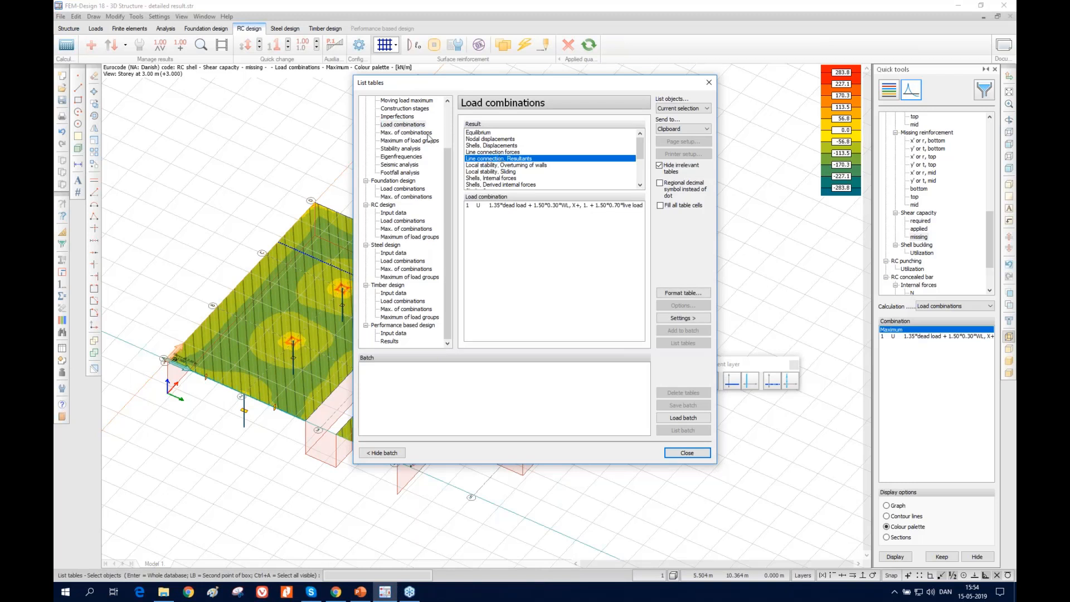
pyautogui.scroll(-5, 526, 171)
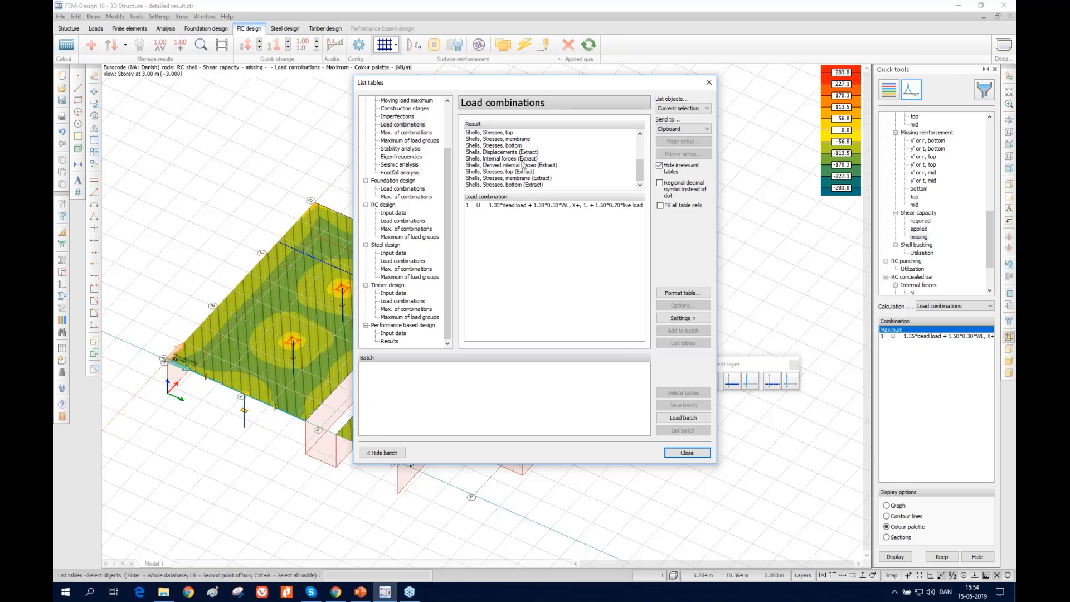
pyautogui.click(494, 159)
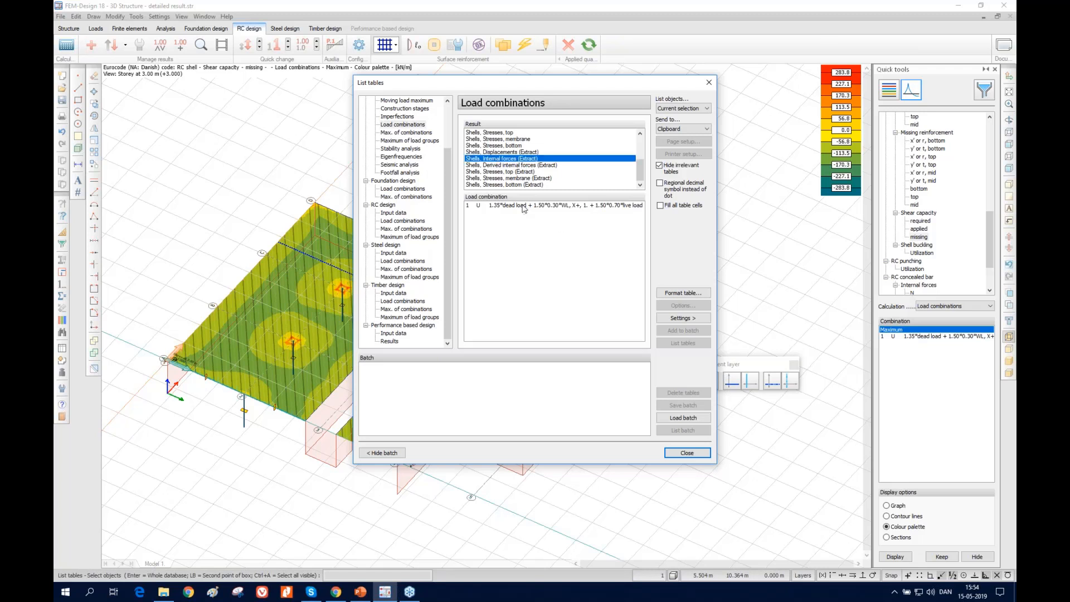
pyautogui.click(523, 207)
# List the chosen internal forces table to Documentation and close the table listing
pyautogui.click(671, 132)
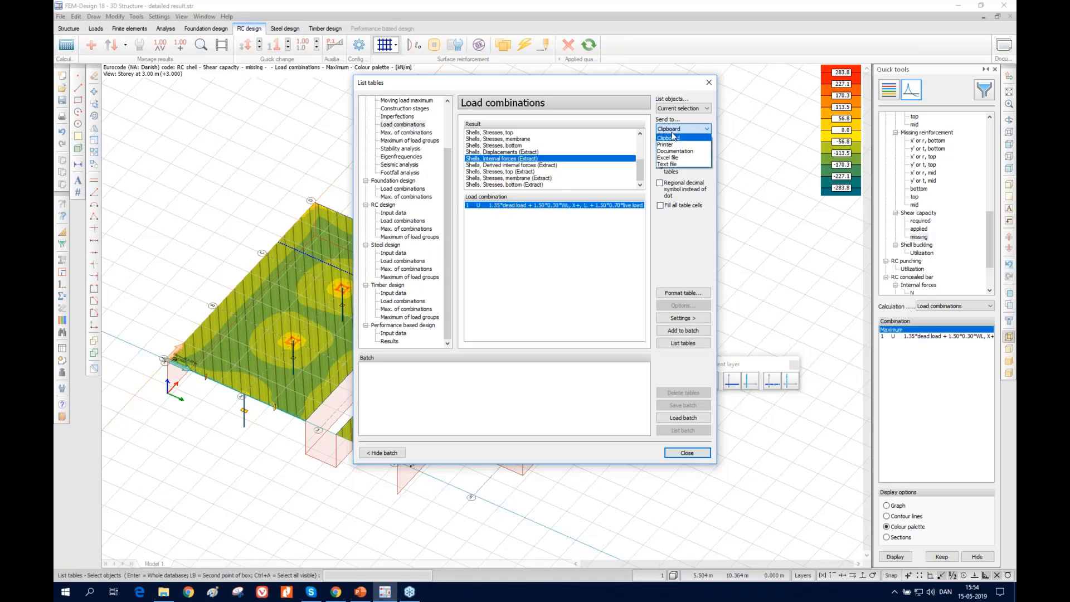
pyautogui.click(674, 151)
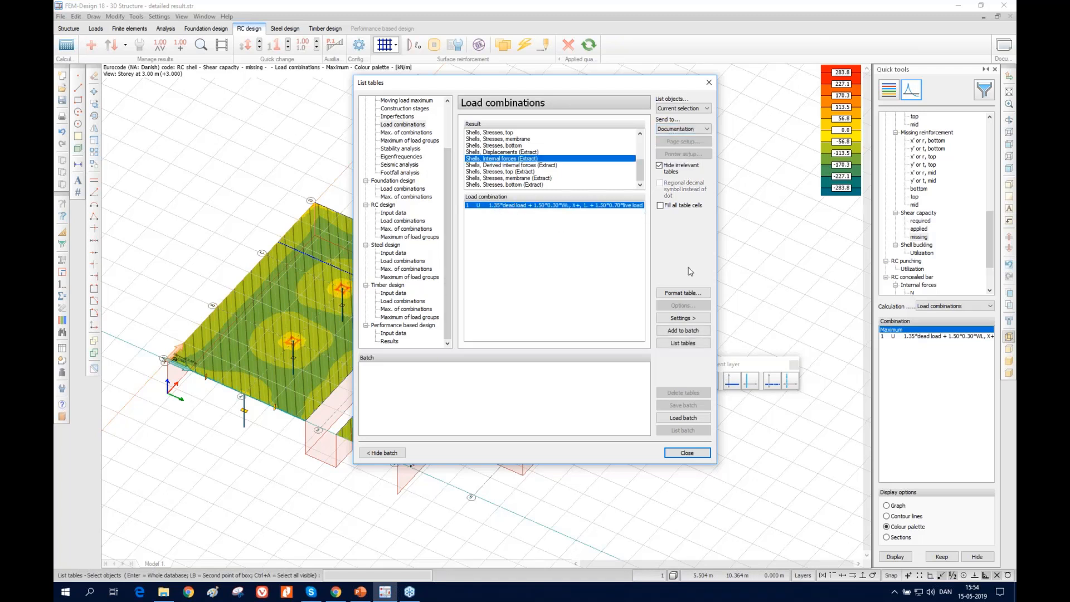
pyautogui.click(680, 343)
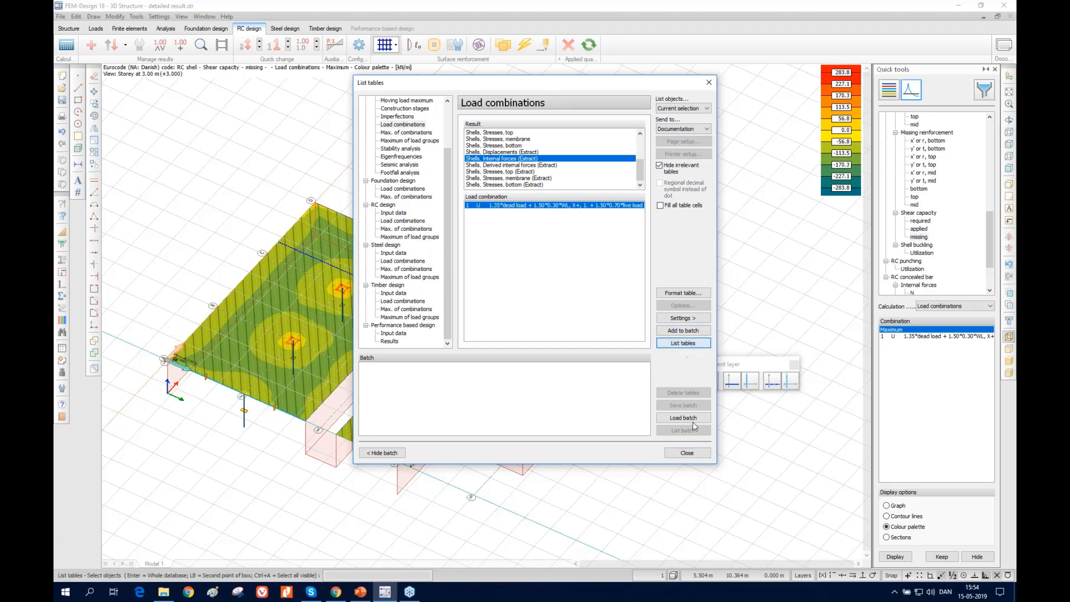
pyautogui.click(693, 454)
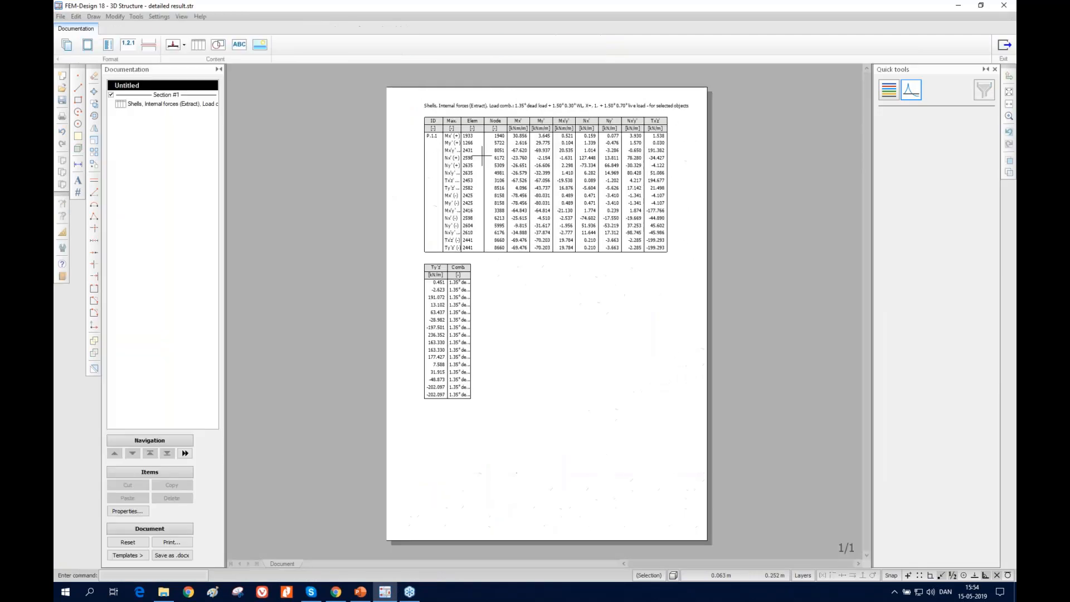
# Change the page format of documentation Section #1 to A4 landscape
pyautogui.rightClick(166, 95)
pyautogui.click(179, 161)
pyautogui.click(460, 213)
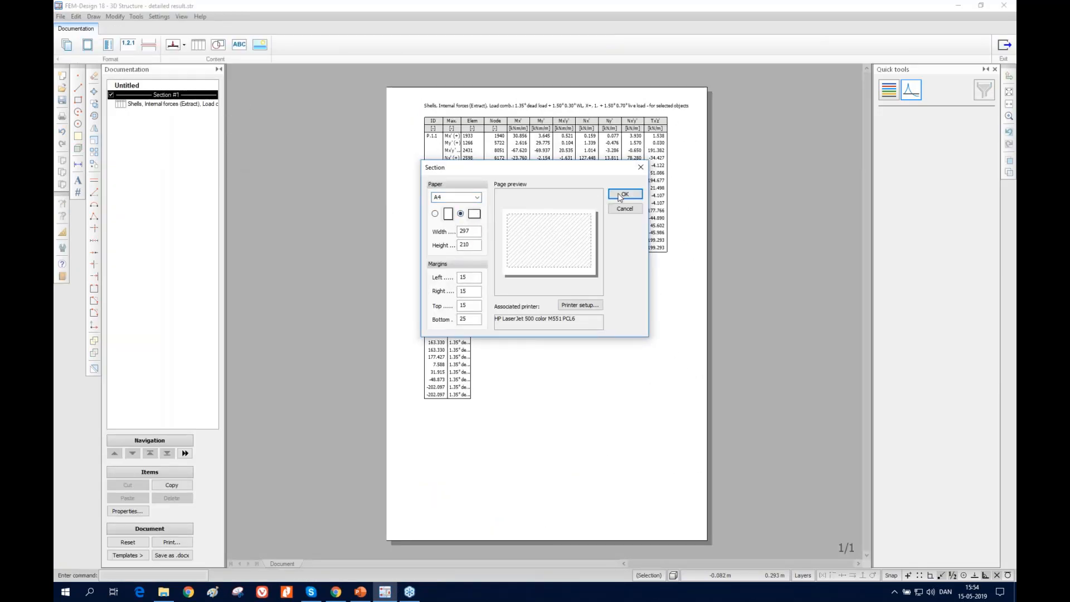
pyautogui.click(625, 194)
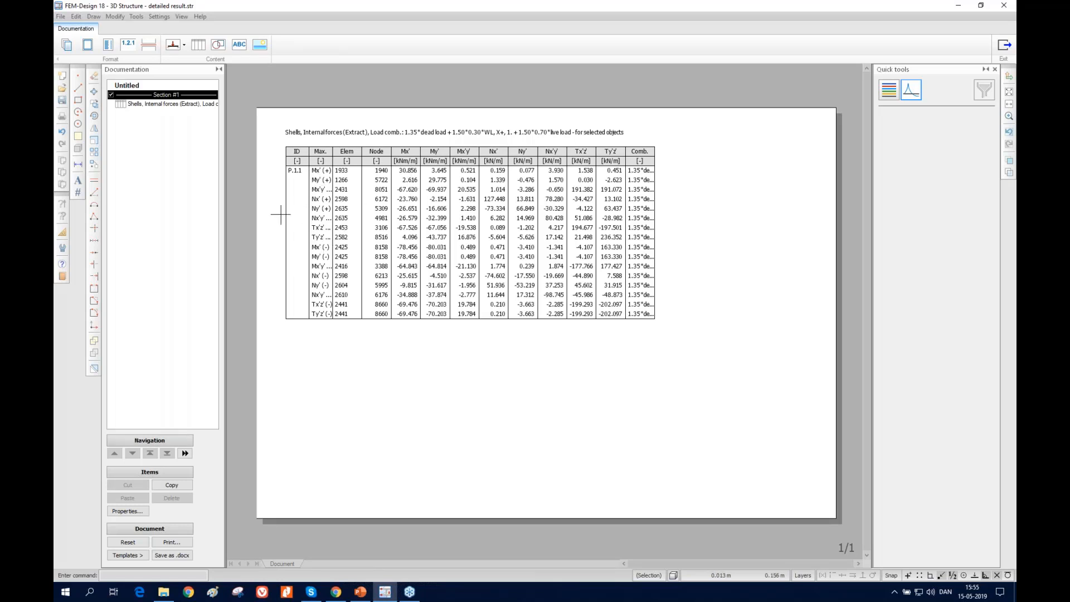
# Widen the Comb. column of the internal forces table to 81 mm and leave the documentation for the model
pyautogui.click(190, 105)
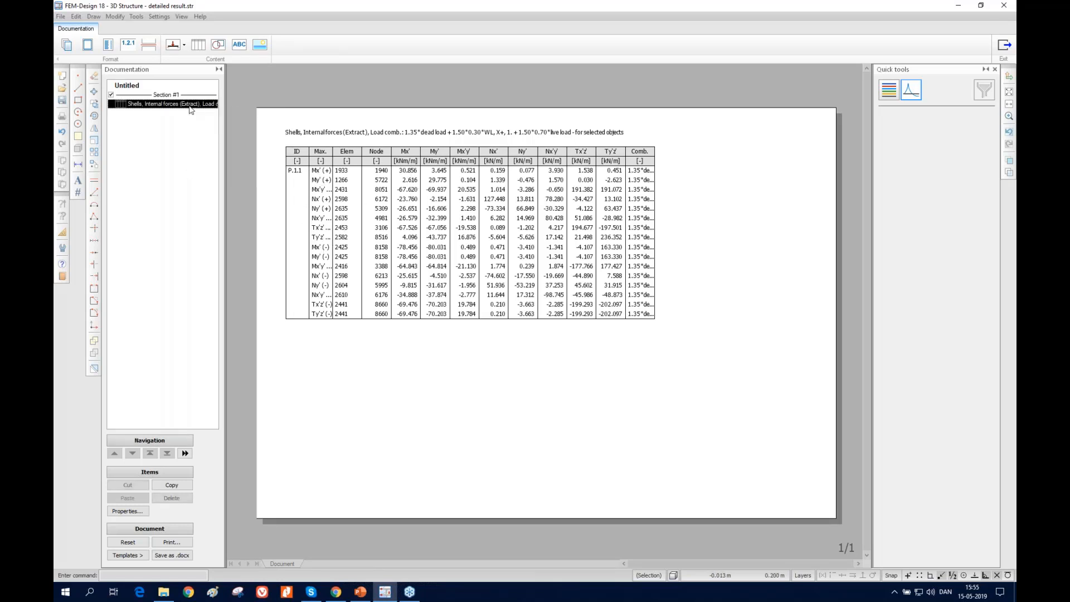
pyautogui.rightClick(190, 107)
pyautogui.click(220, 174)
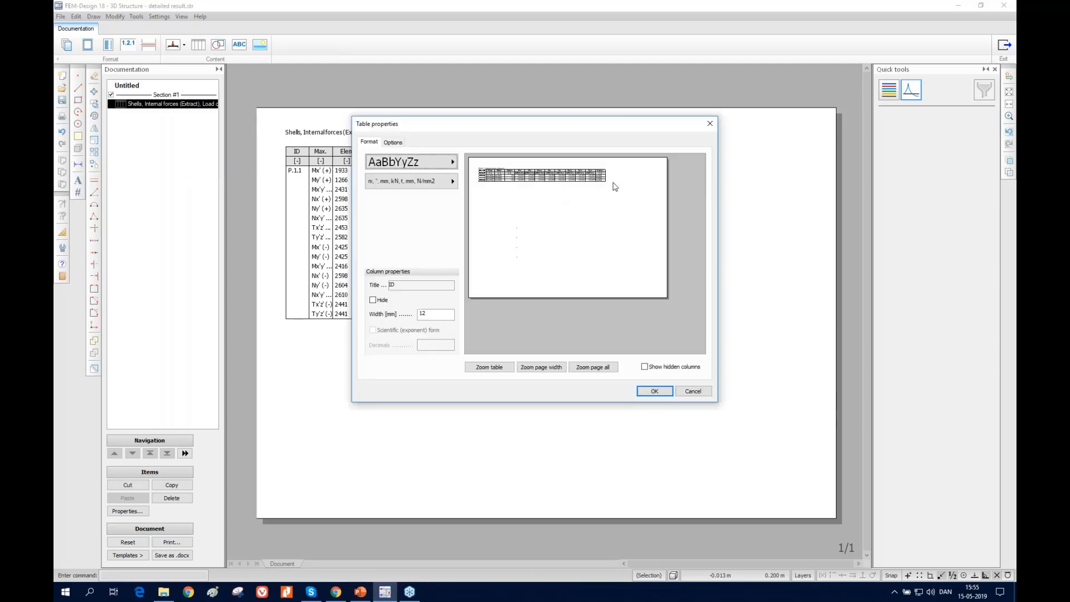
pyautogui.moveTo(610, 170); pyautogui.dragTo(650, 173)
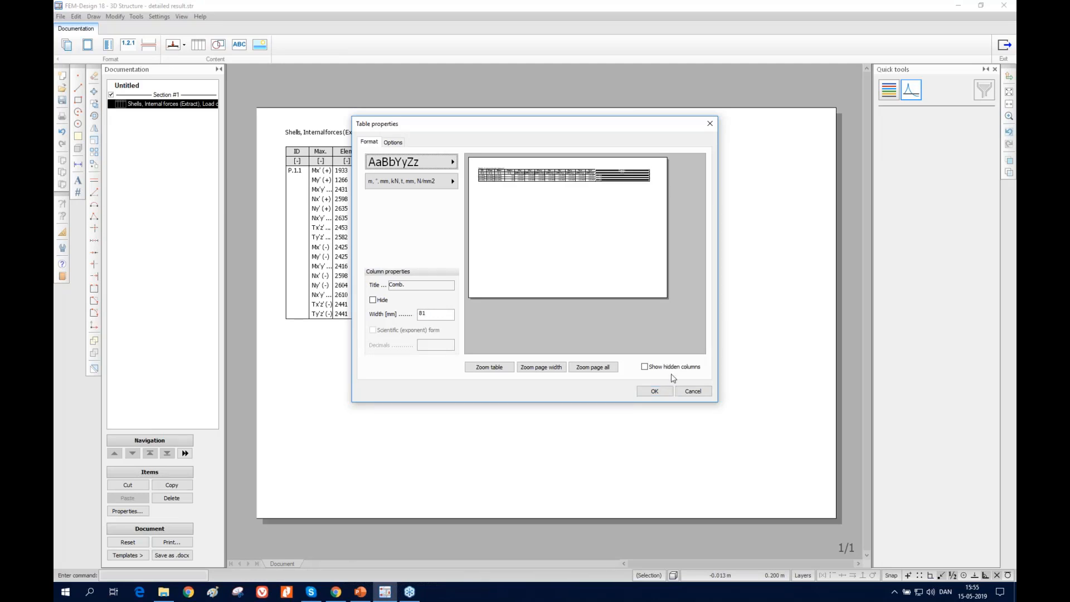
pyautogui.click(654, 390)
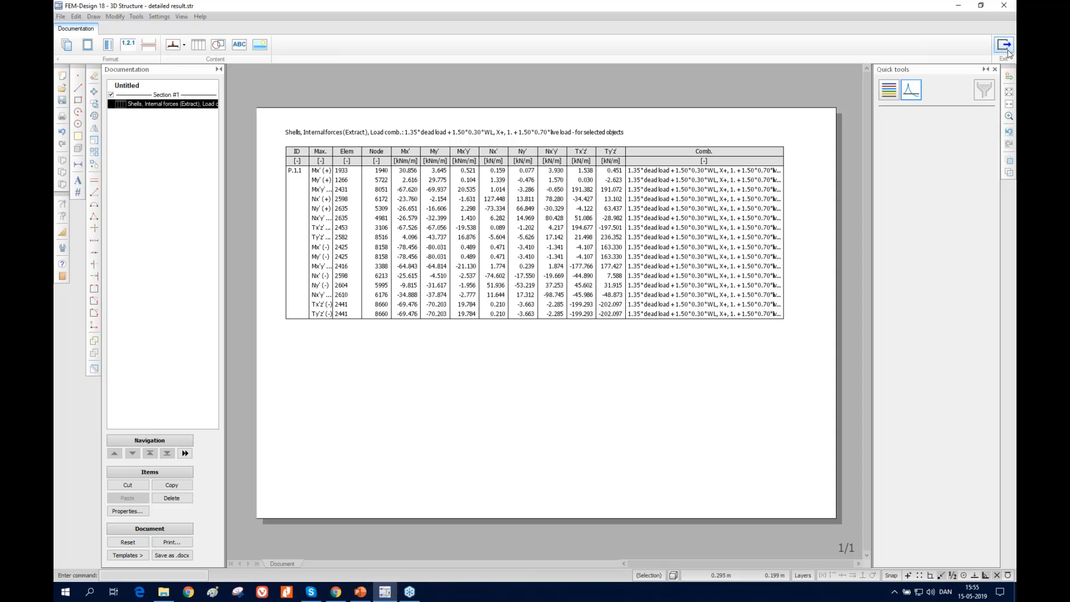
pyautogui.click(1006, 48)
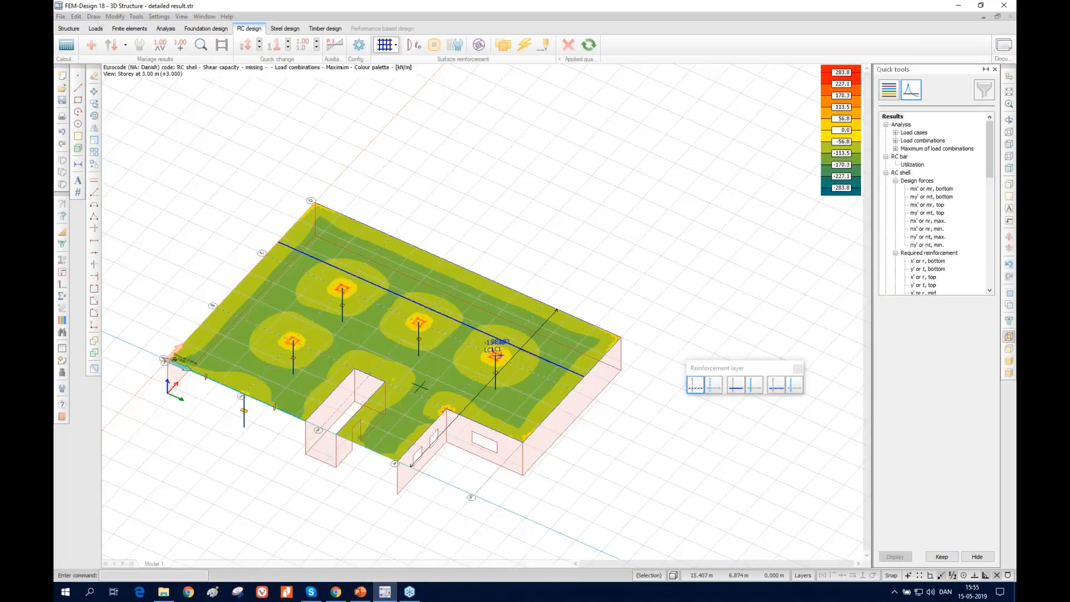
# Switch to PowerPoint to review the Agenda slide of the webinar presentation, and return to FEM-Design
pyautogui.moveTo(343, 597)
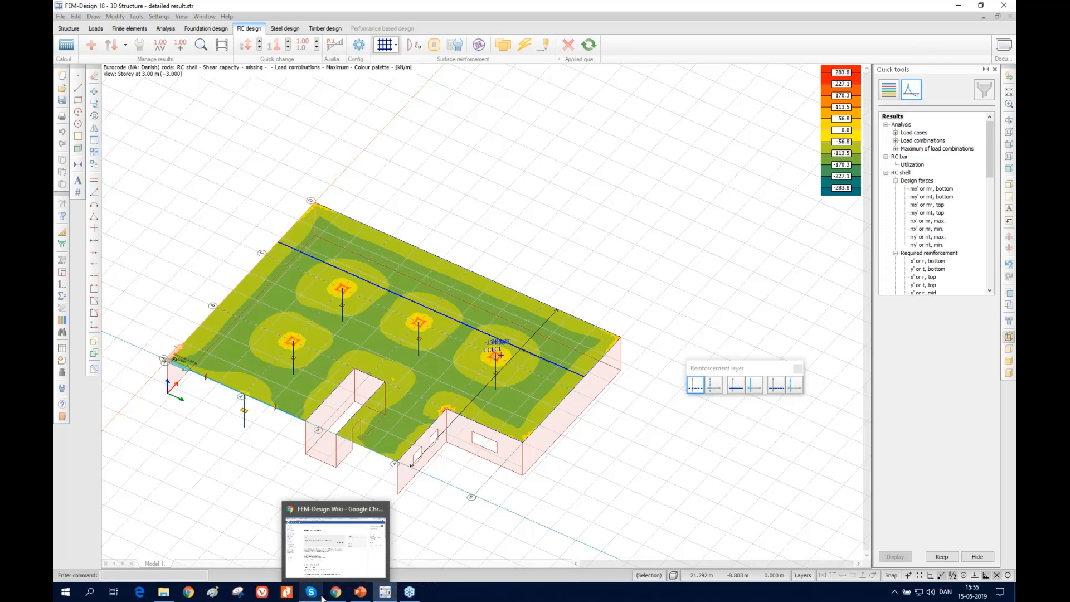
pyautogui.click(356, 597)
pyautogui.click(78, 83)
pyautogui.click(78, 99)
pyautogui.click(78, 85)
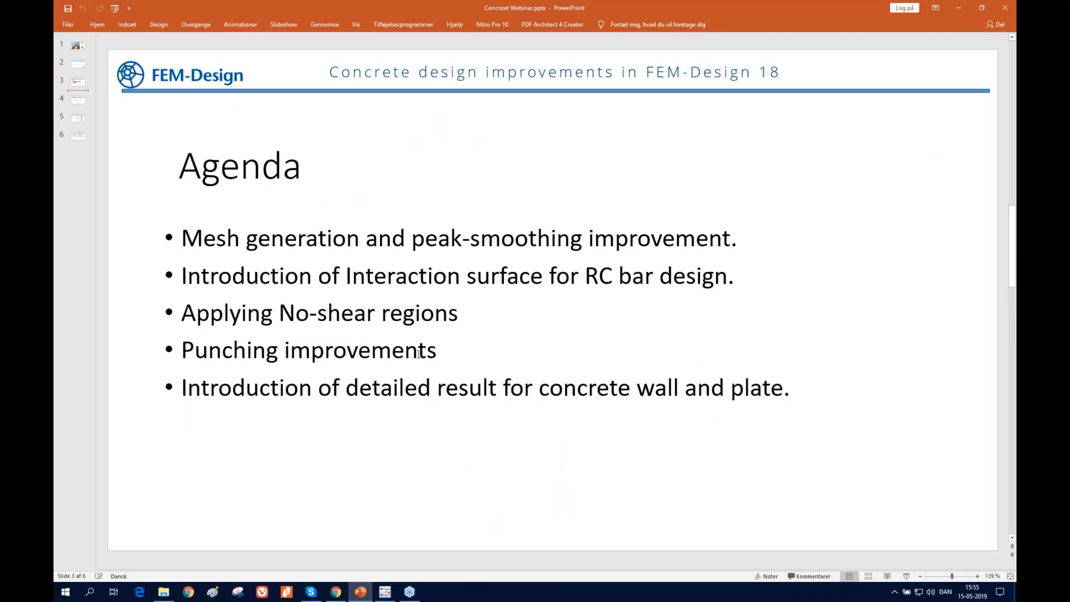
pyautogui.click(958, 8)
# Open the model punching presentation.str from the Punching folder
pyautogui.click(60, 16)
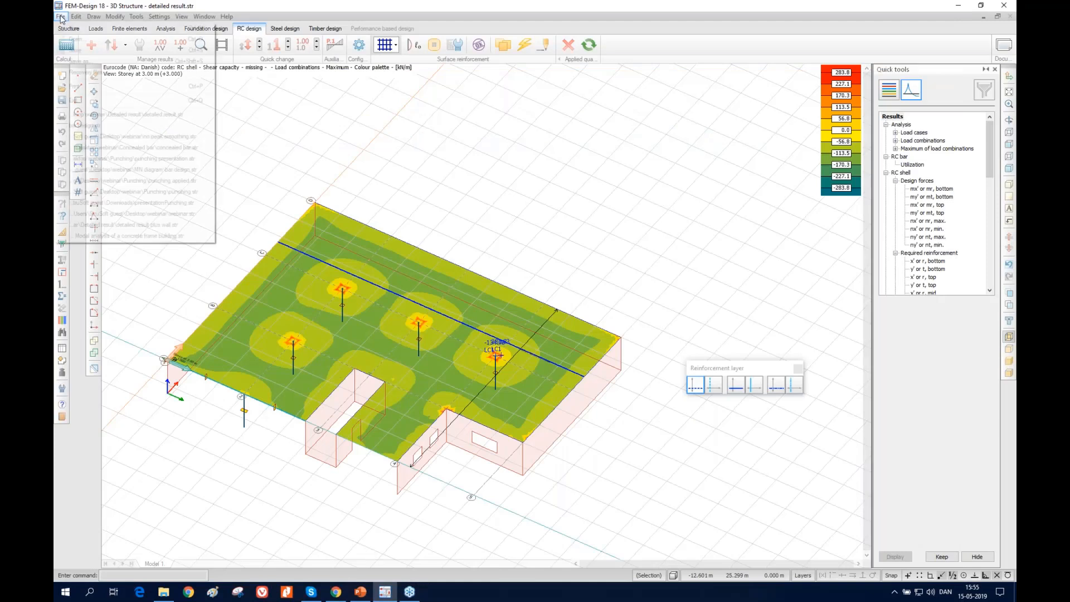
pyautogui.click(106, 39)
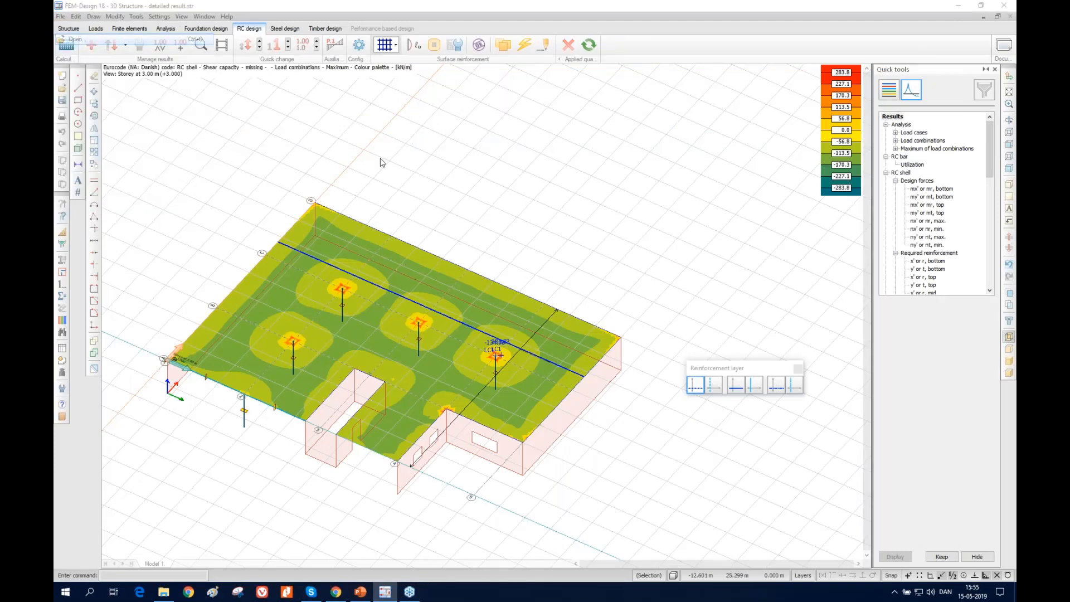
pyautogui.click(550, 207)
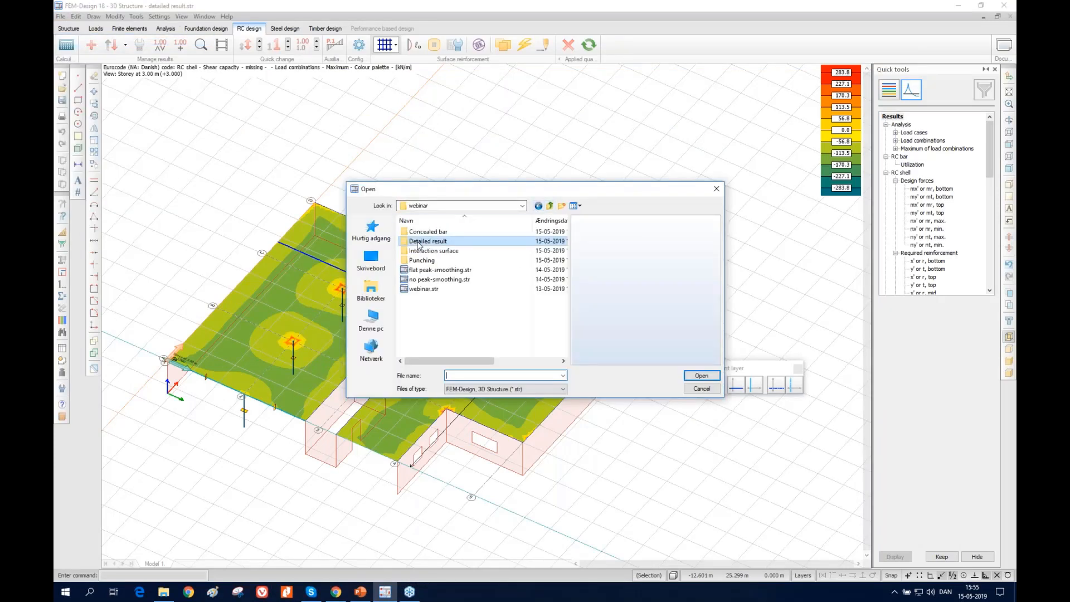
pyautogui.doubleClick(435, 259)
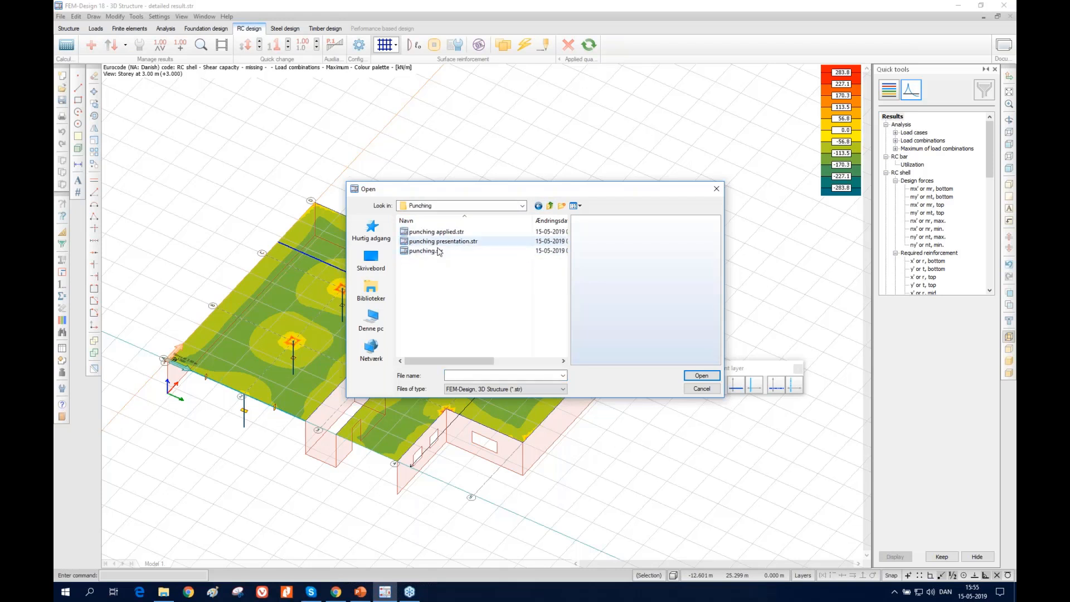
pyautogui.click(441, 241)
pyautogui.click(701, 375)
pyautogui.click(495, 266)
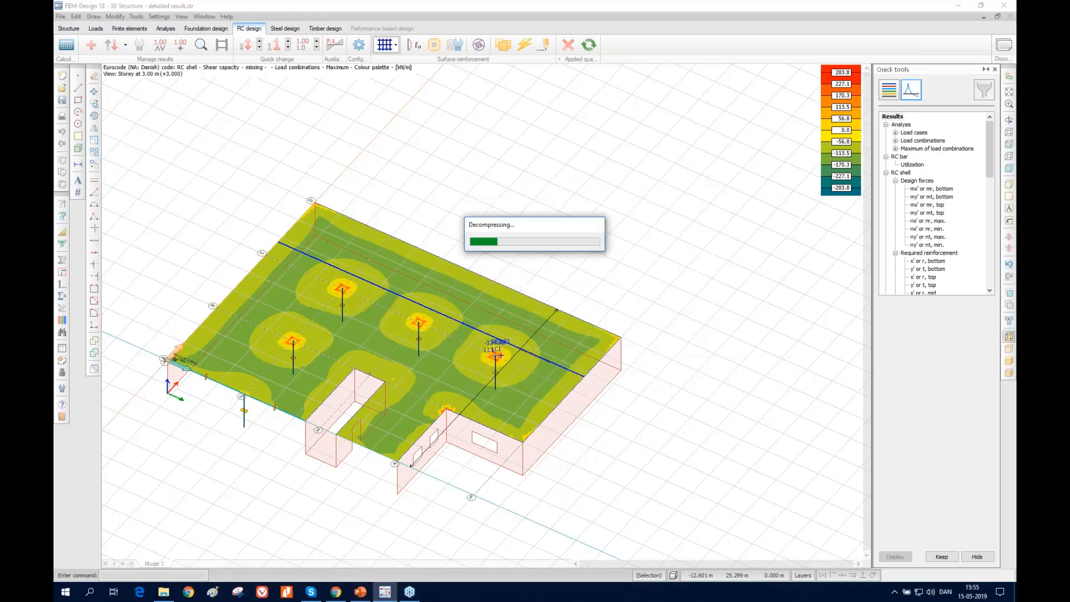
# Look over the punching model and the reinforcement types available for manual punching design
pyautogui.scroll(-4, 494, 262)
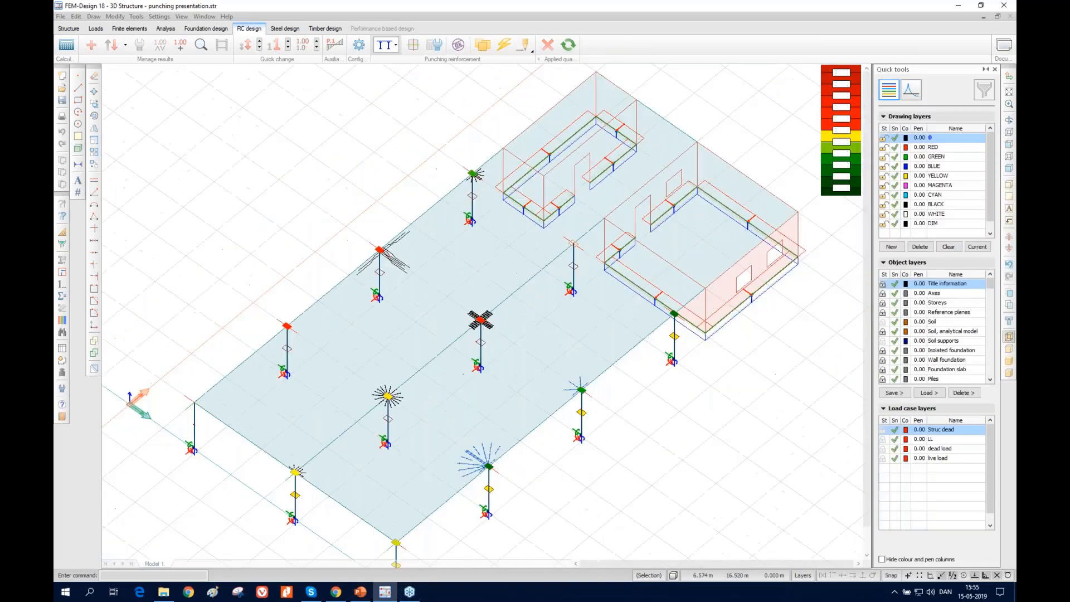
pyautogui.scroll(1, 588, 298)
pyautogui.moveTo(573, 296); pyautogui.dragTo(545, 327, button='middle')
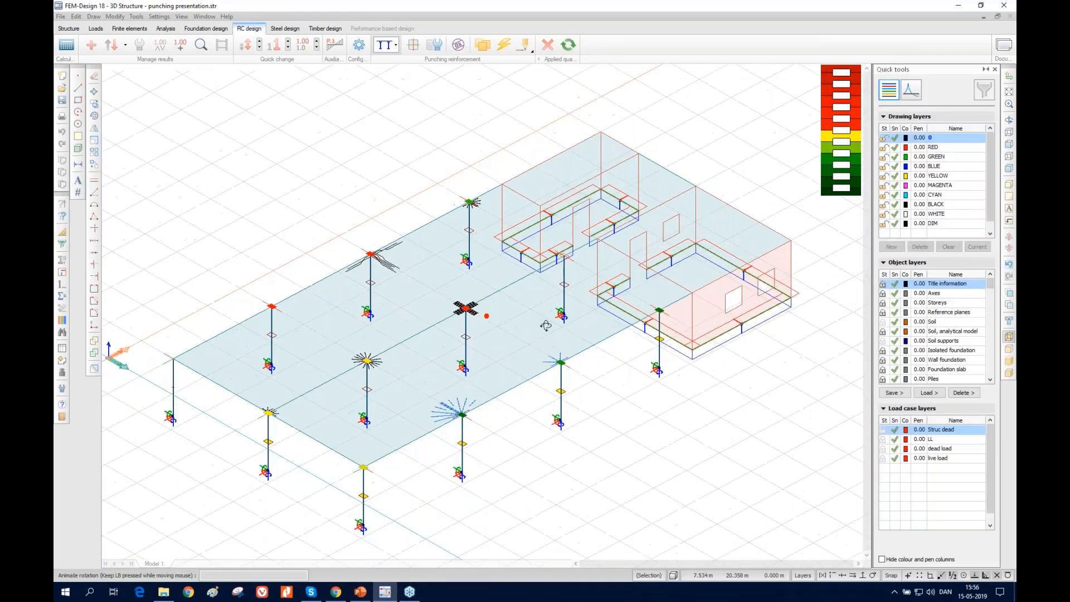
pyautogui.click(529, 54)
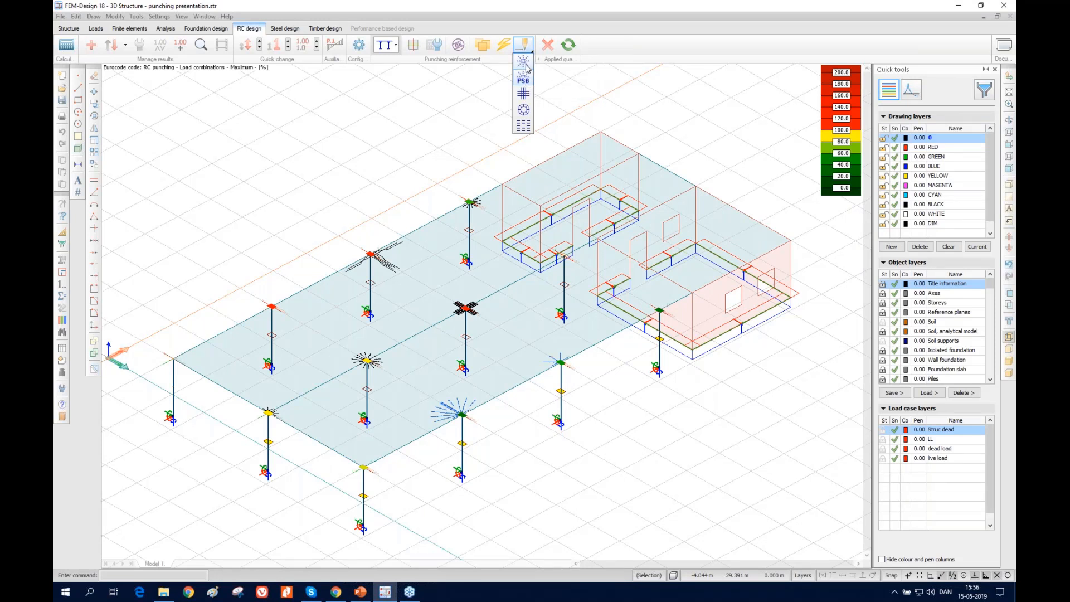
pyautogui.click(525, 82)
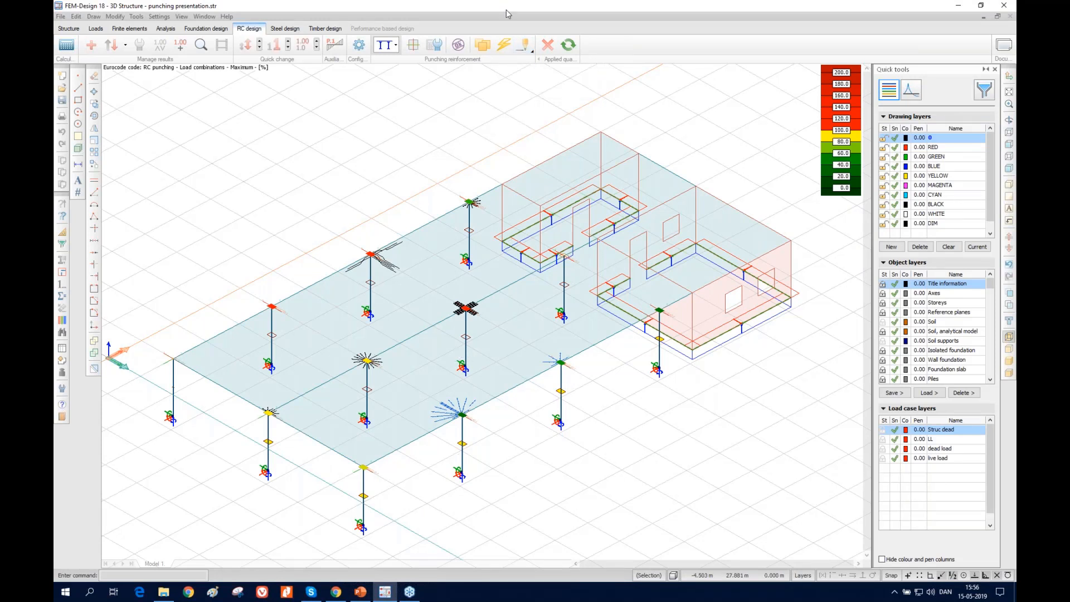
pyautogui.scroll(2, 446, 435)
pyautogui.scroll(3, 207, 406)
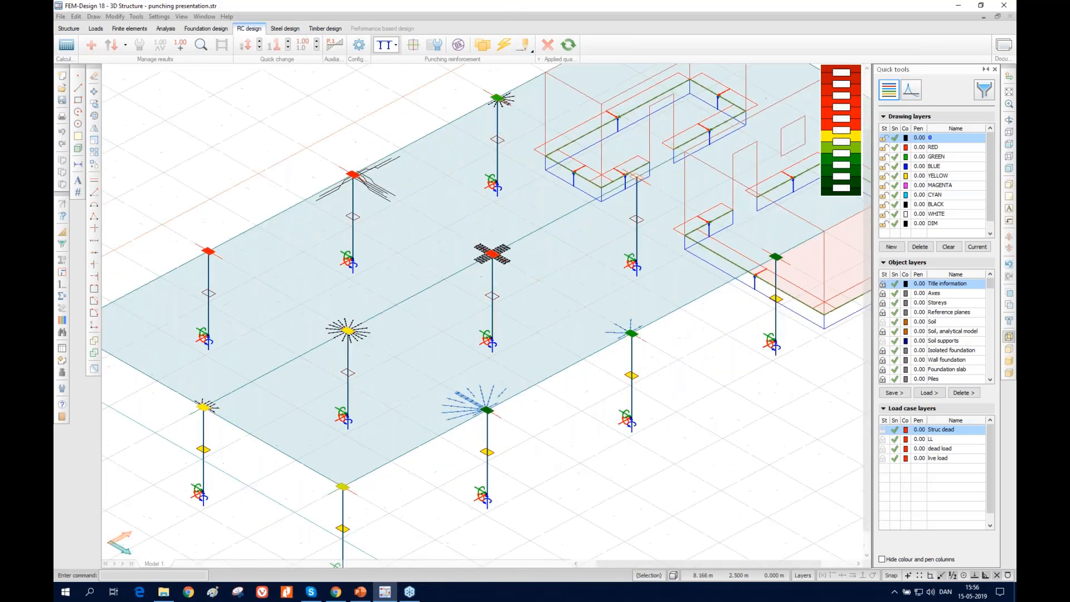
# Start manual punching design with general-product stud rails and inspect the existing rail layout at the slab-edge column
pyautogui.click(533, 51)
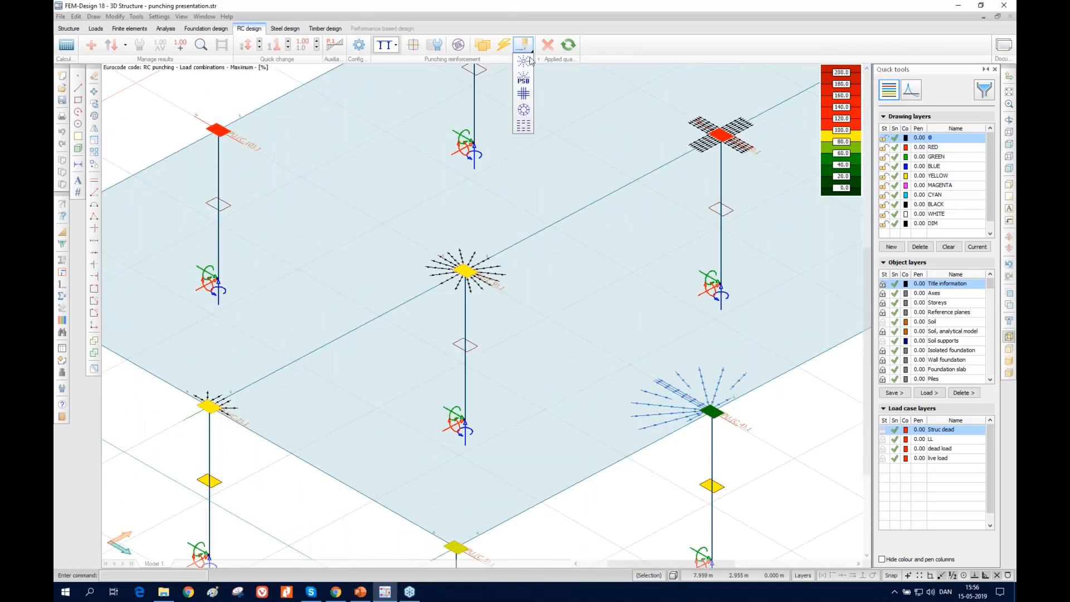
pyautogui.click(530, 62)
pyautogui.moveTo(539, 172); pyautogui.dragTo(693, 200)
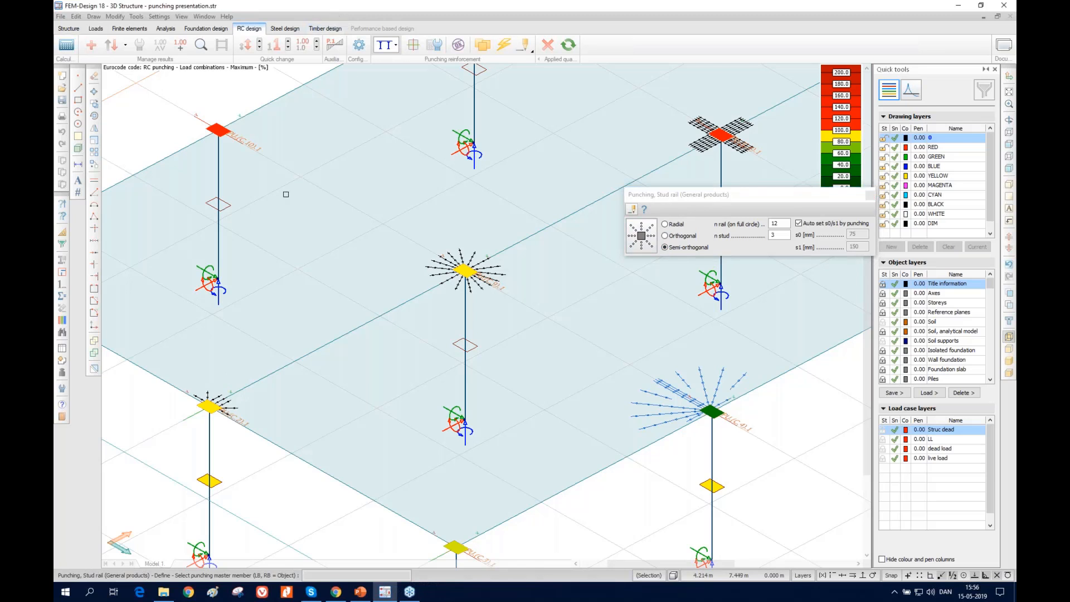
pyautogui.scroll(5, 210, 404)
pyautogui.scroll(3, 209, 397)
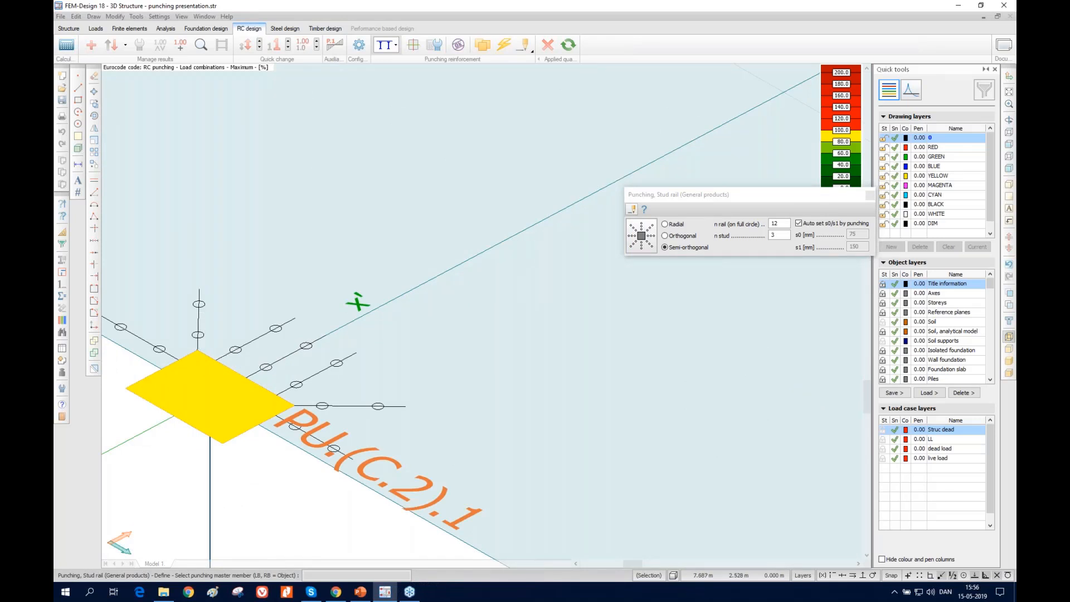
pyautogui.scroll(-6, 254, 326)
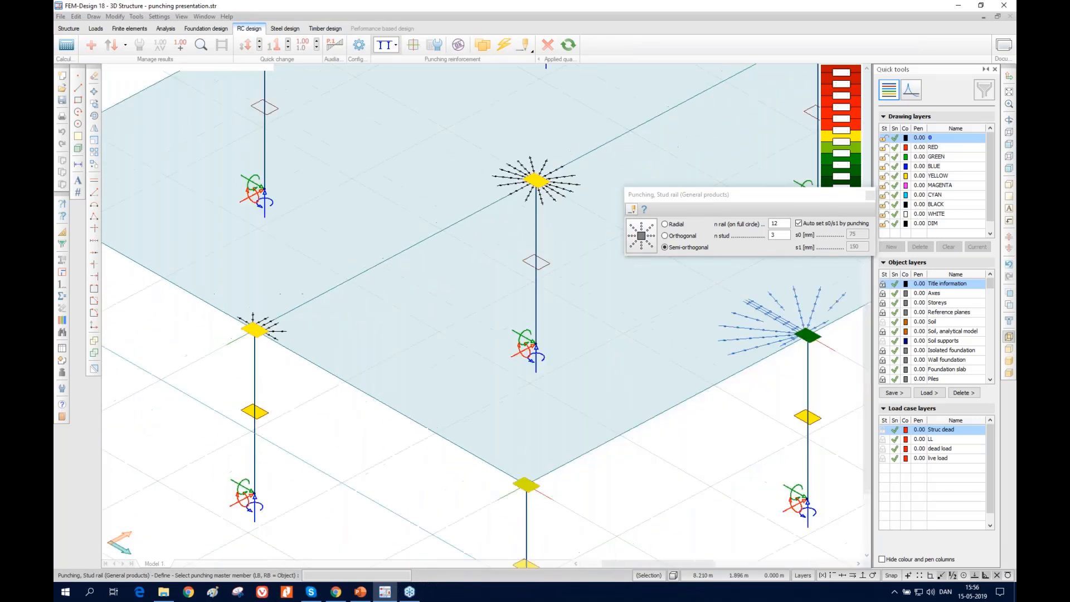
pyautogui.scroll(-5, 255, 326)
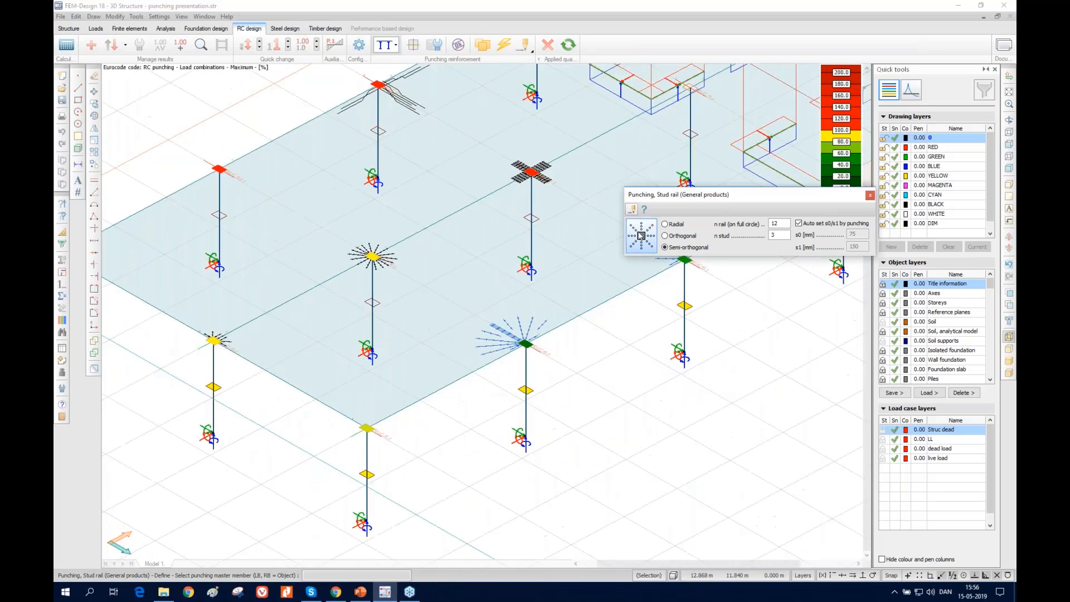
# Review the default stud rail parameters, compare Use only 2-3 elements rail on PowerPoint slide 6, return to FEM-Design and cancel the command
pyautogui.click(641, 235)
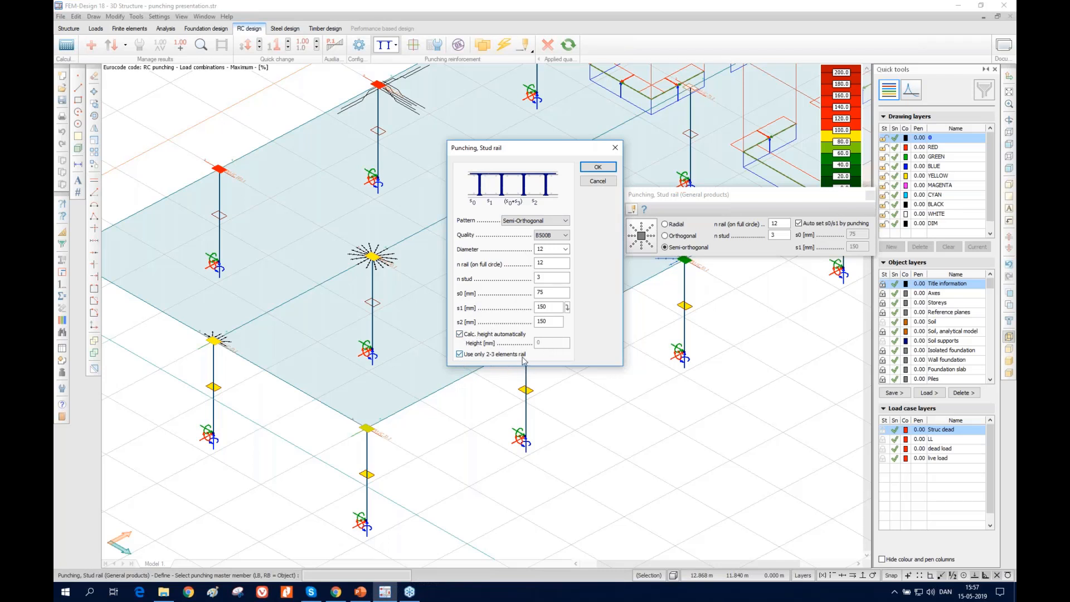
pyautogui.click(365, 590)
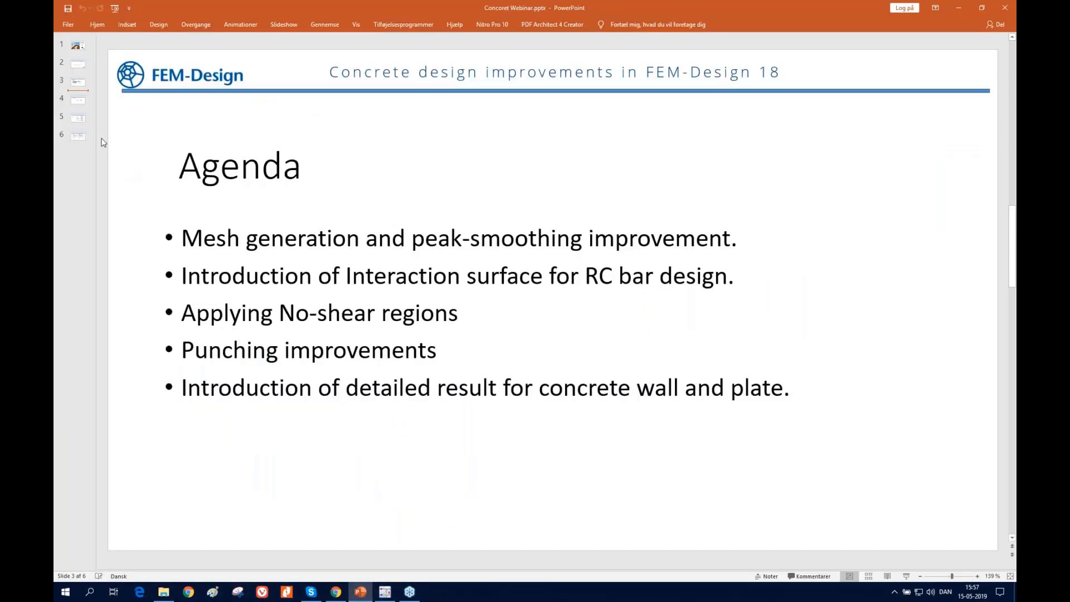
pyautogui.click(78, 136)
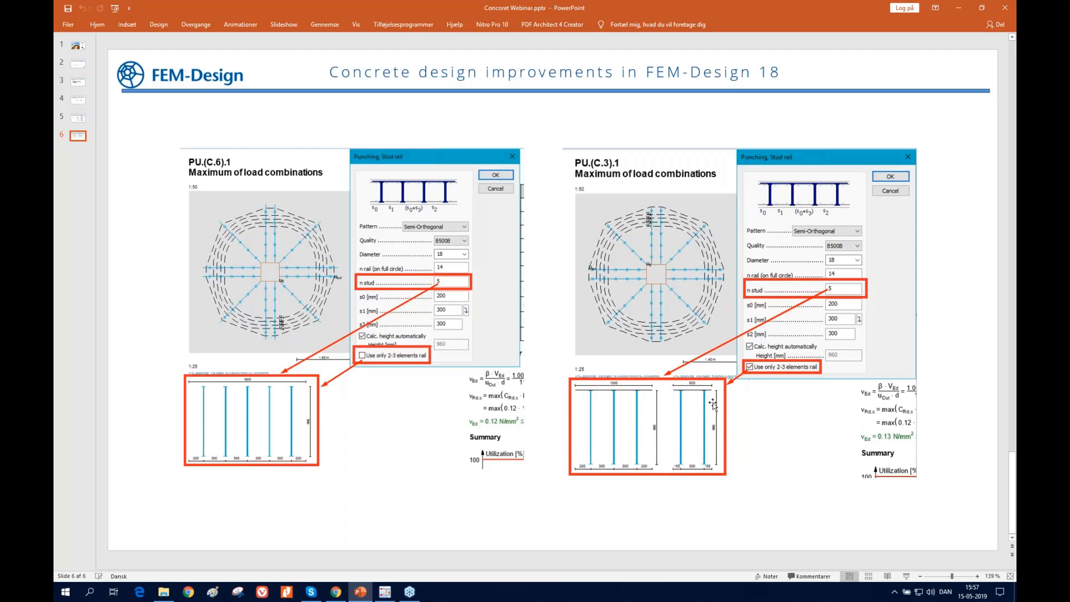
pyautogui.click(968, 9)
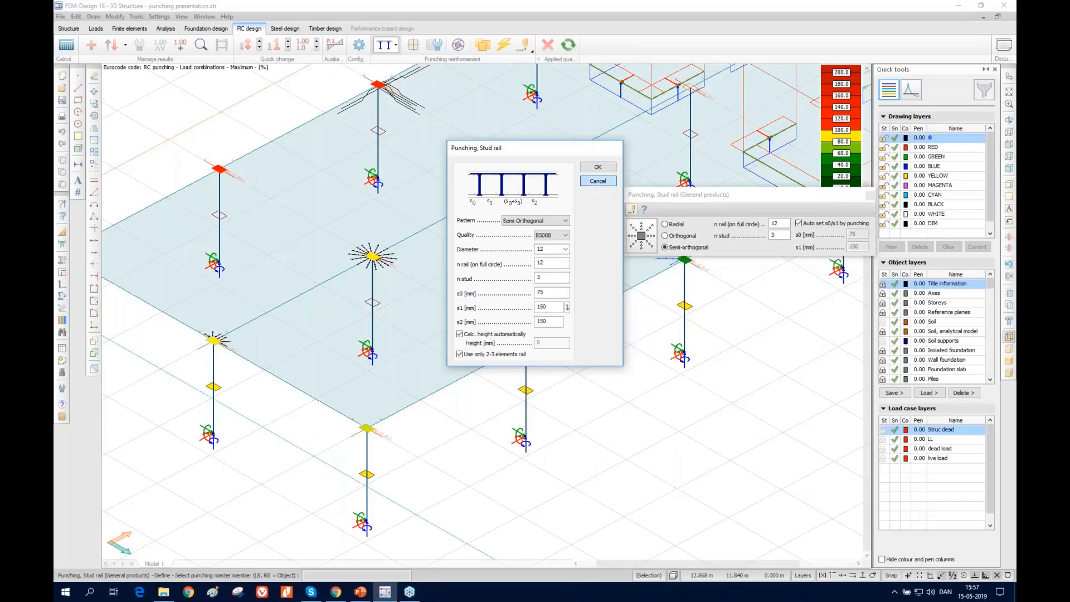
pyautogui.click(597, 180)
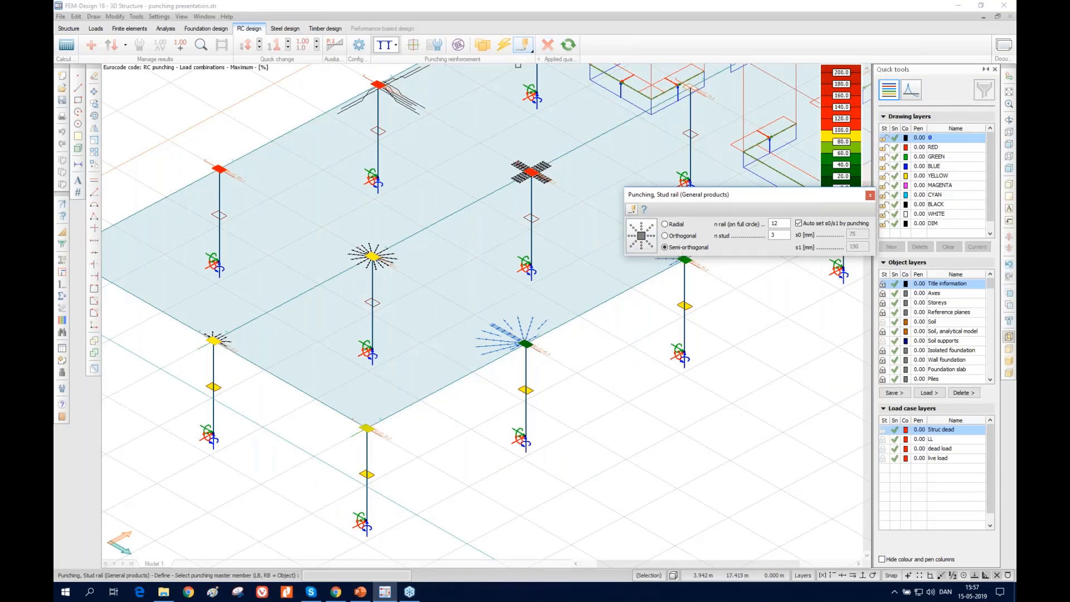
pyautogui.press('Escape')
# Examine the detailed punching result of PU.(C.4).1 for the maximum of load combinations, and close it
pyautogui.click(199, 45)
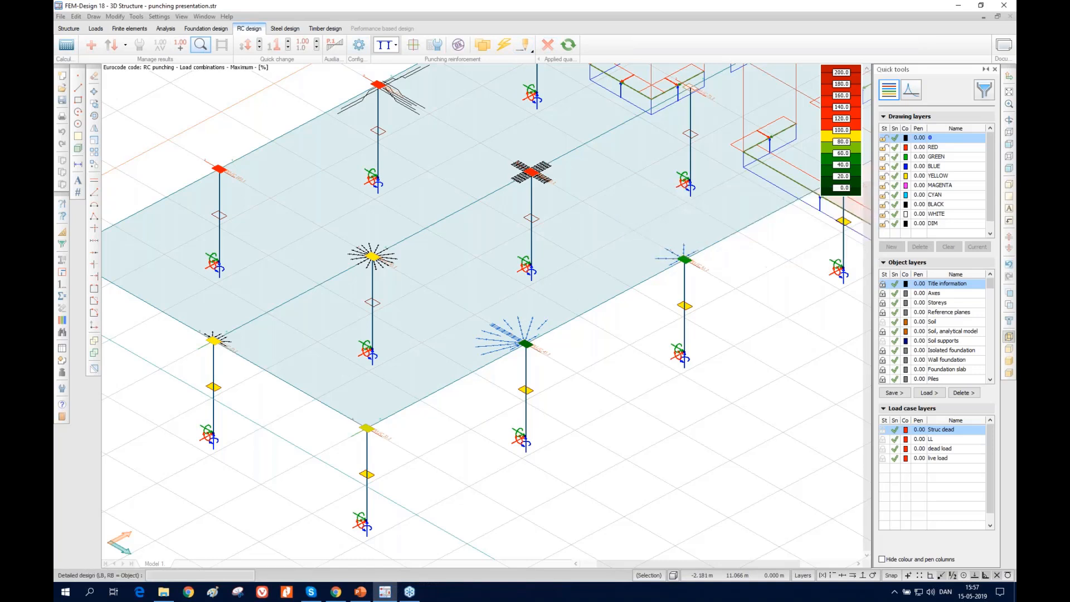
pyautogui.scroll(3, 526, 344)
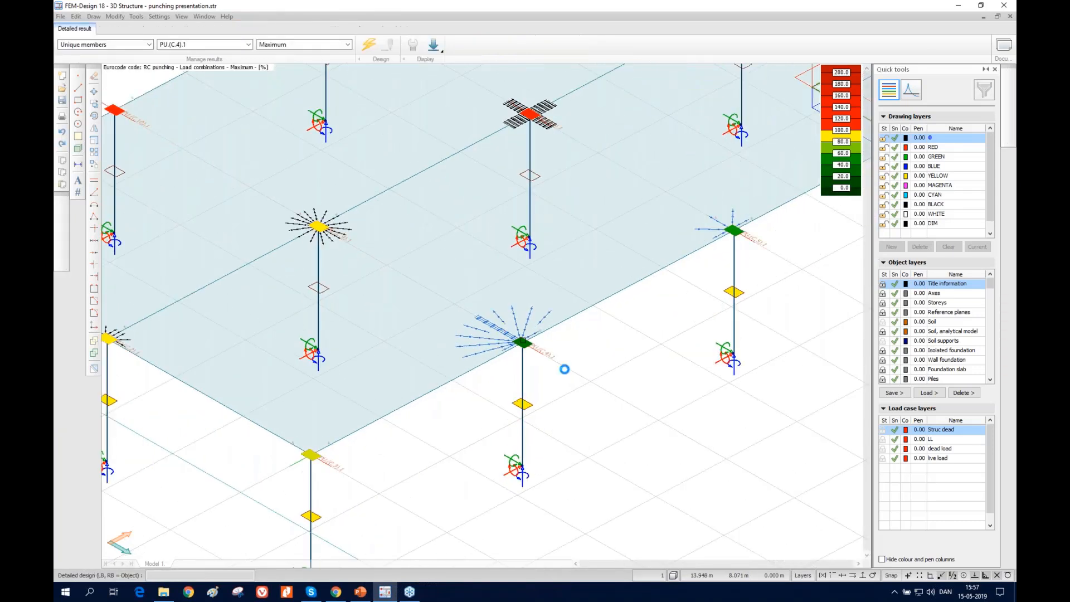
pyautogui.click(561, 366)
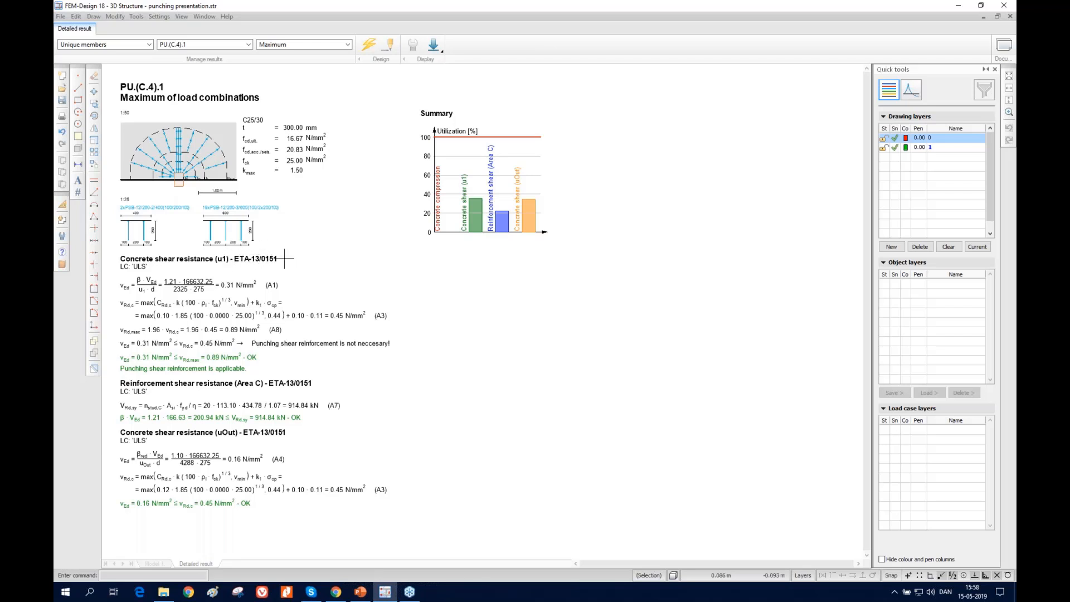
pyautogui.scroll(1, 169, 136)
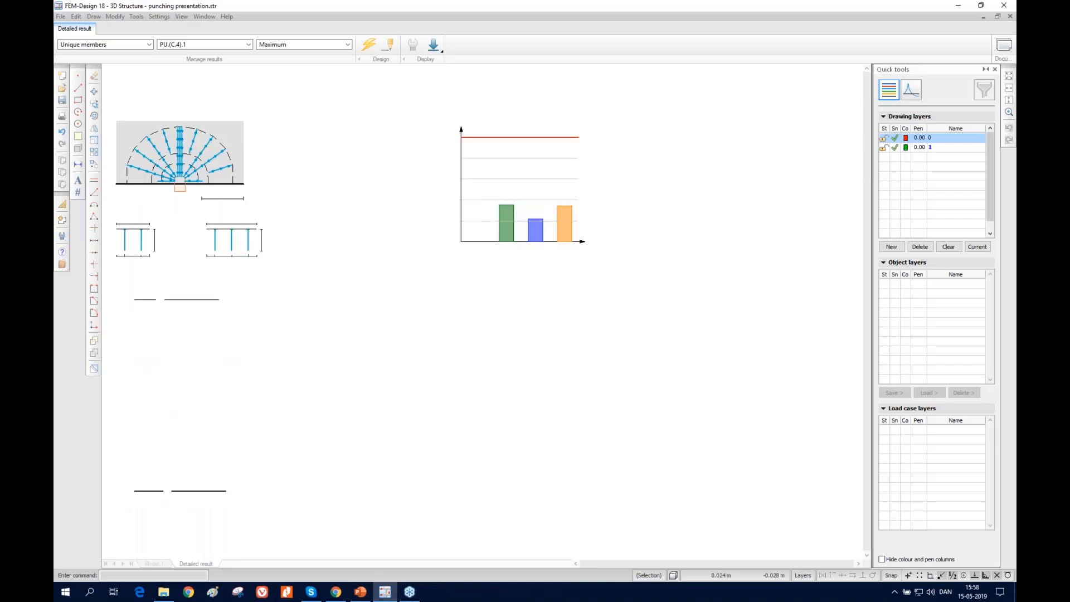
pyautogui.scroll(1, 168, 169)
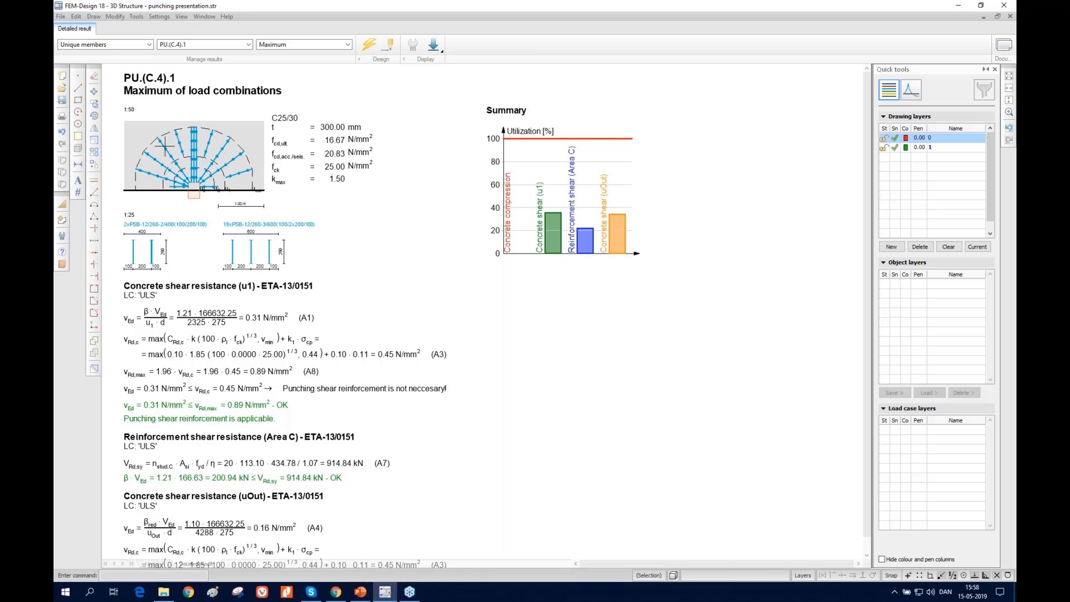
pyautogui.click(1009, 16)
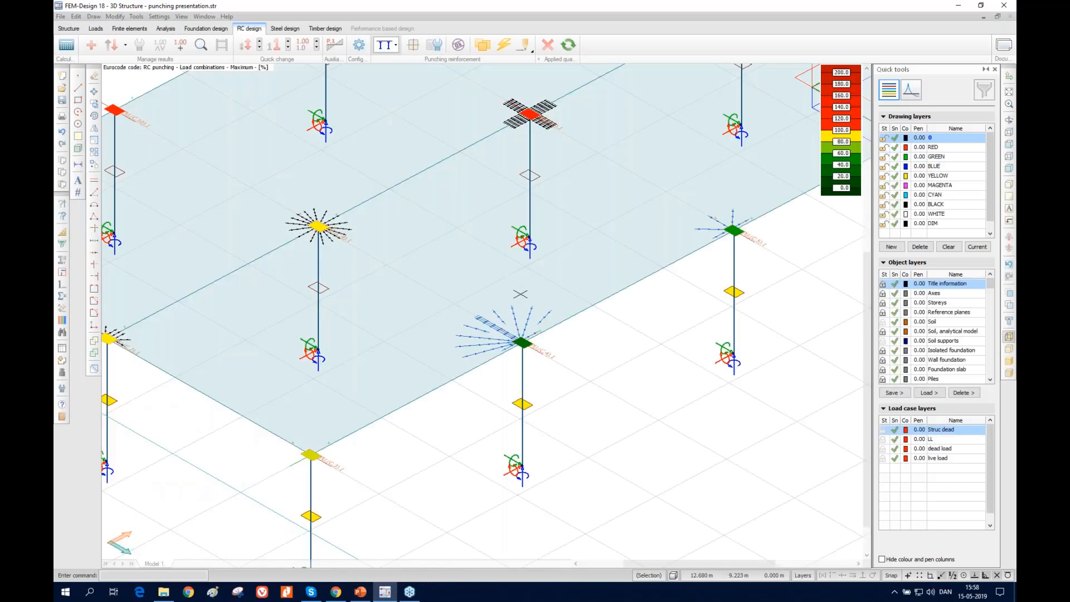
# Display the model as solid geometry, inspect the column connections along the slab edge, and restore the wireframe display
pyautogui.scroll(-2, 503, 302)
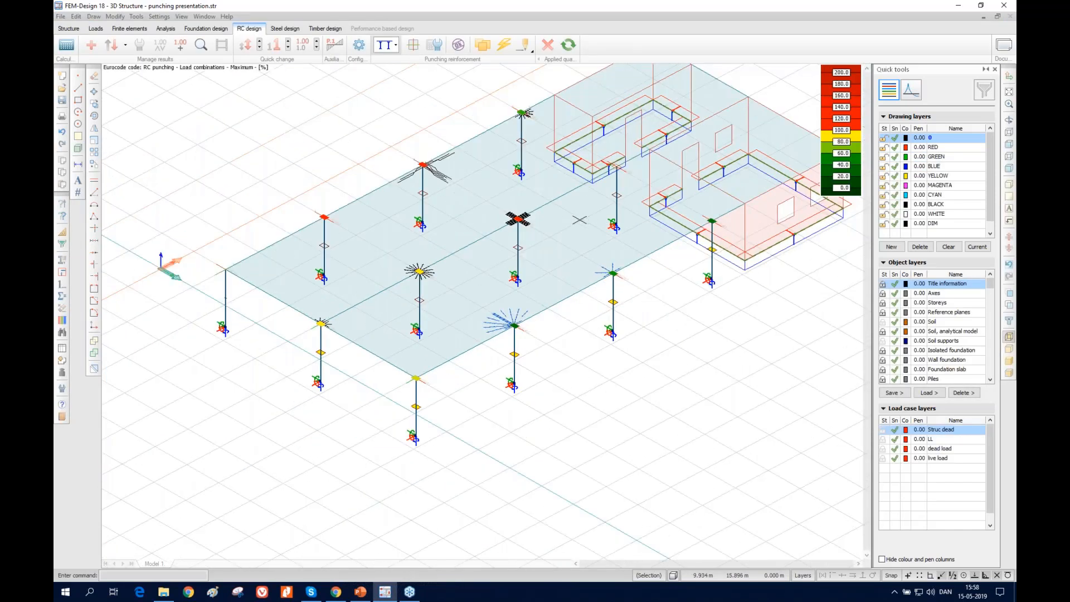
pyautogui.keyDown('shift'); pyautogui.moveTo(594, 226); pyautogui.dragTo(578, 251, button='middle'); pyautogui.keyUp('shift')
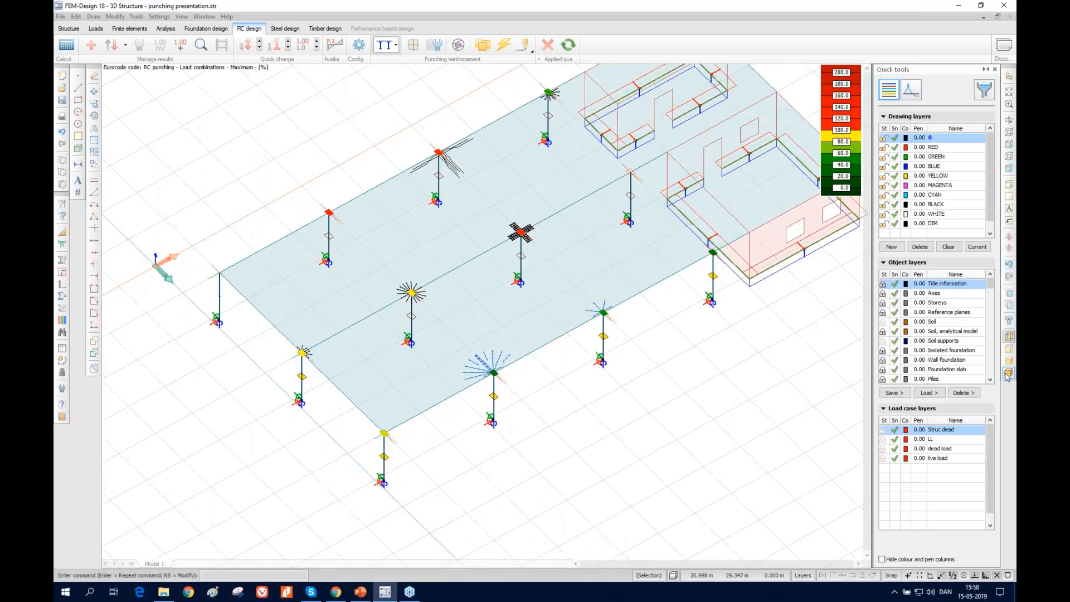
pyautogui.click(1008, 322)
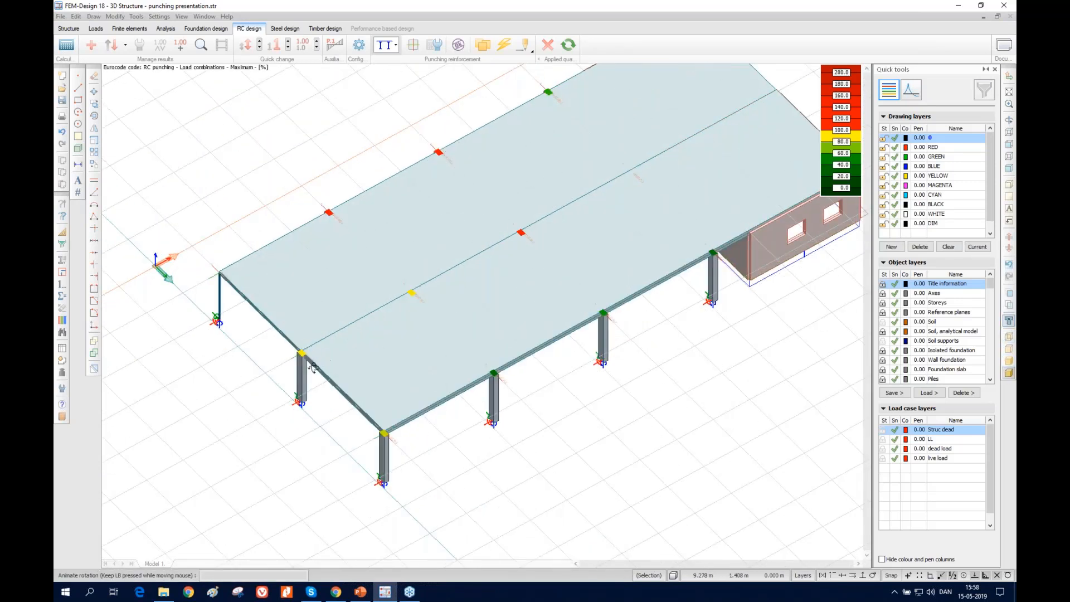
pyautogui.moveTo(308, 376); pyautogui.dragTo(385, 300)
pyautogui.scroll(10, 385, 300)
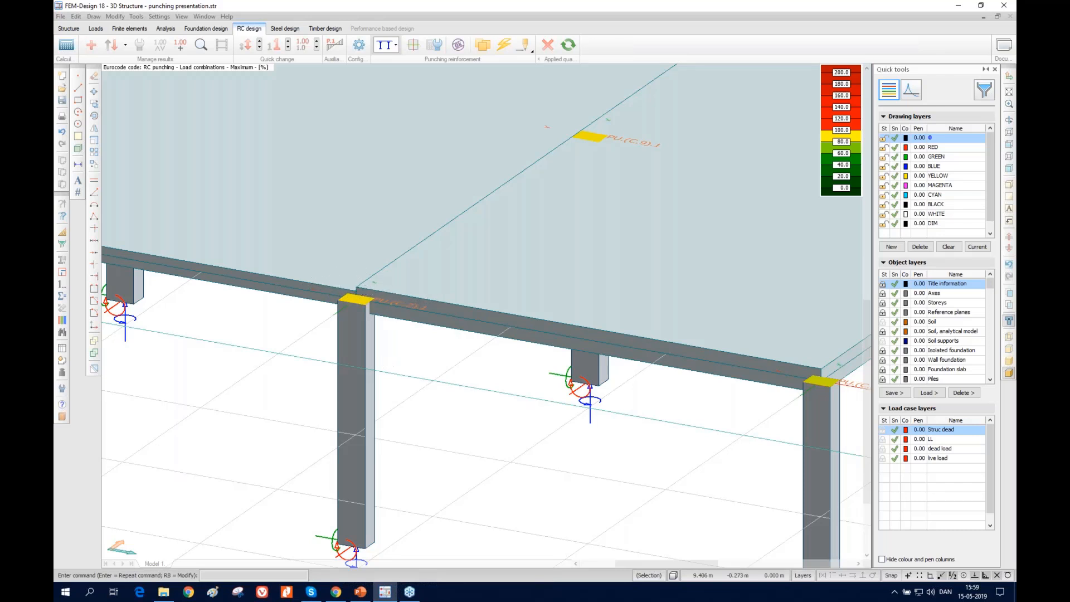
pyautogui.scroll(-5, 371, 388)
pyautogui.keyDown('shift'); pyautogui.moveTo(372, 391); pyautogui.dragTo(937, 356, button='middle'); pyautogui.keyUp('shift')
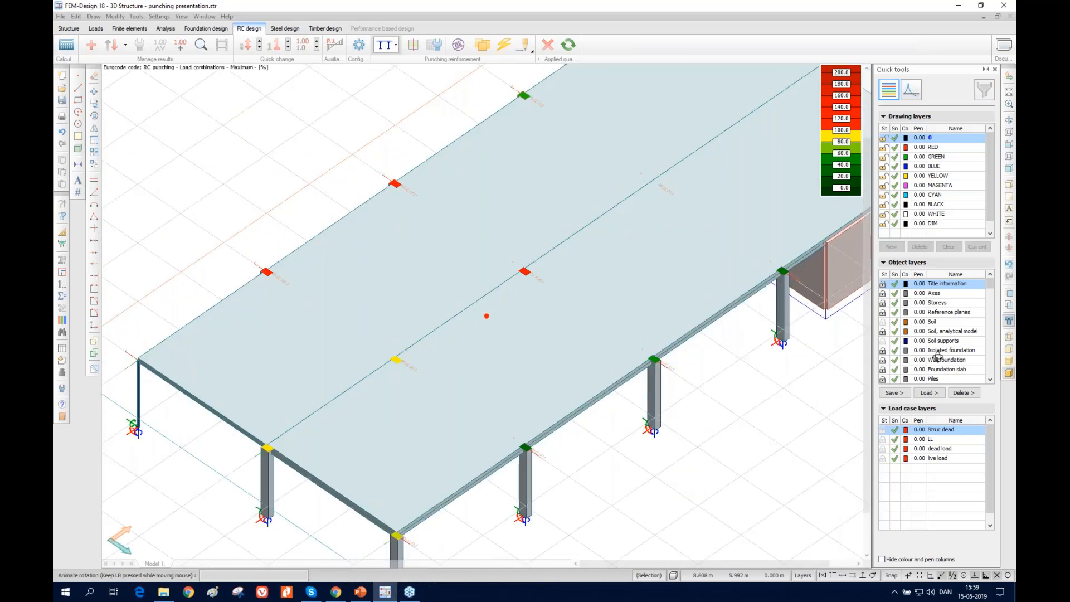
pyautogui.click(1009, 336)
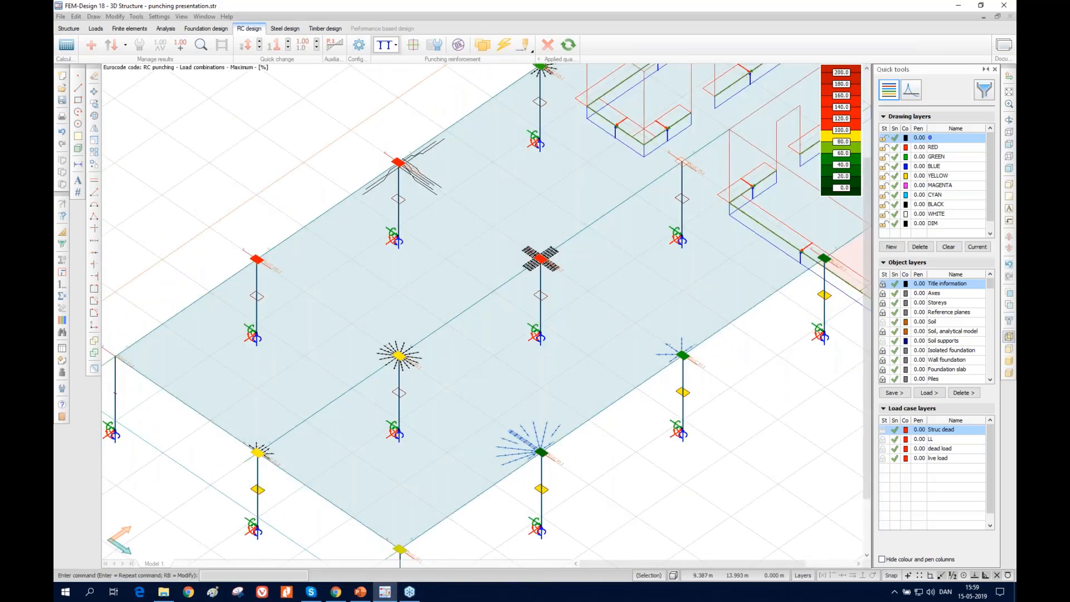
# Review the punching calculation parameters of the interior column nearest the walls, and close them without changes
pyautogui.click(441, 46)
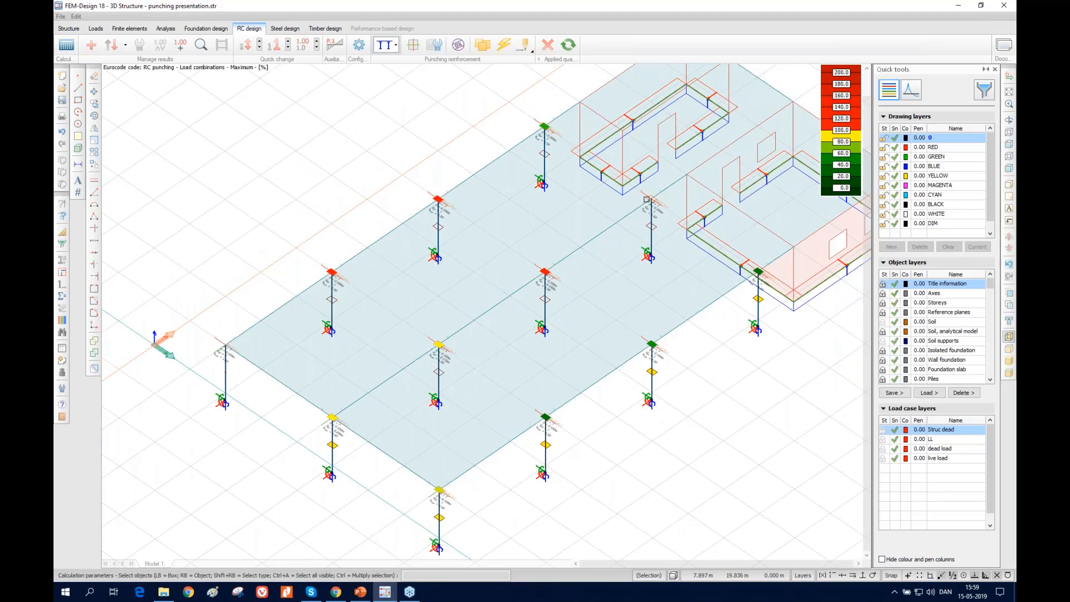
pyautogui.click(646, 199)
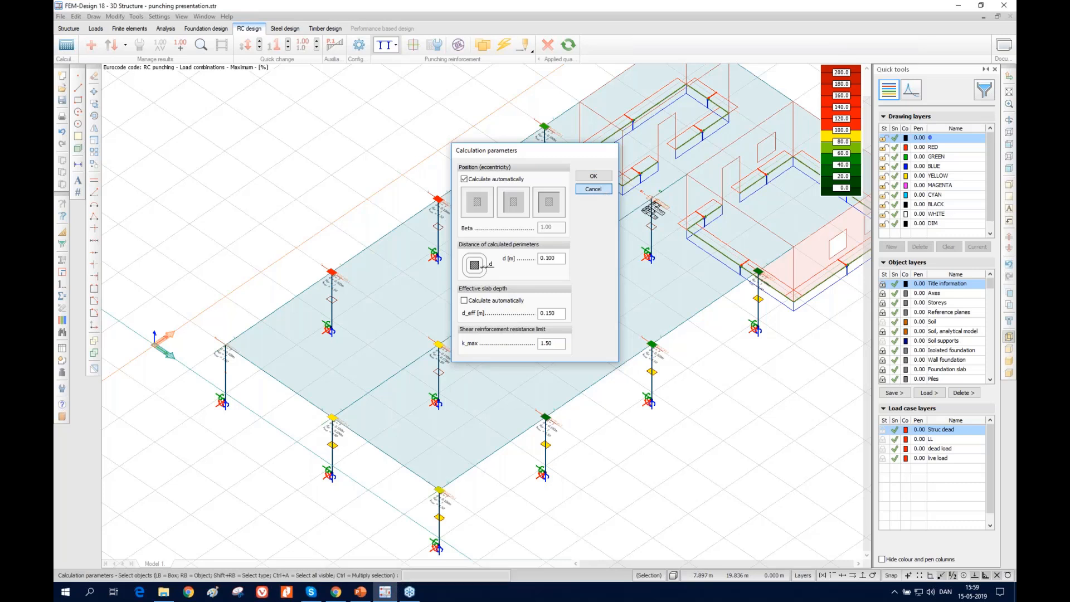
pyautogui.click(593, 189)
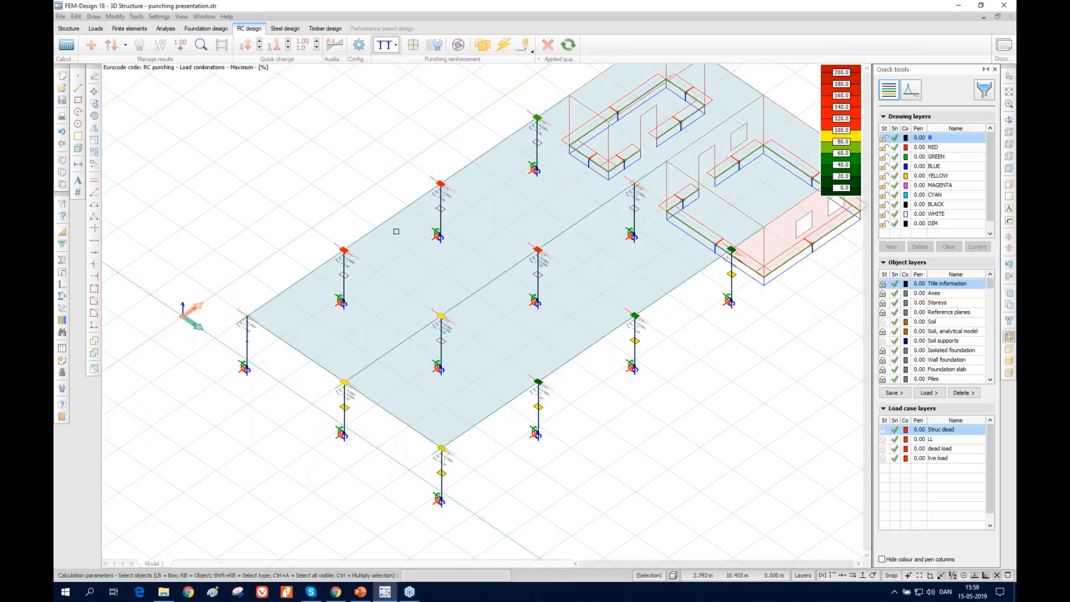
# Examine the detailed punching result of the front corner column PU.(C.3).1 for the maximum of load combinations, and close it
pyautogui.click(201, 45)
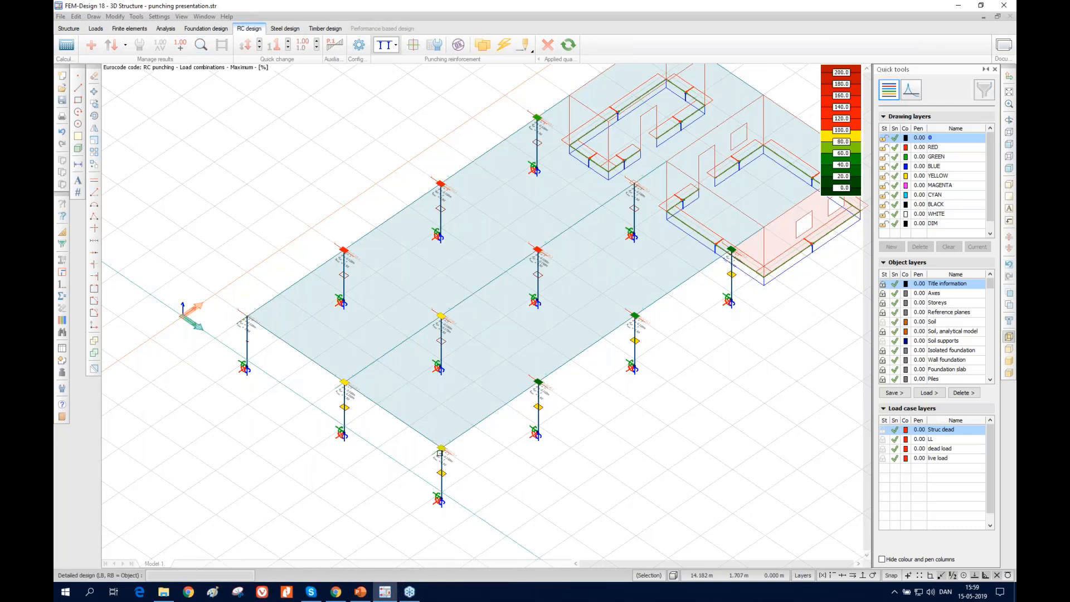
pyautogui.click(440, 453)
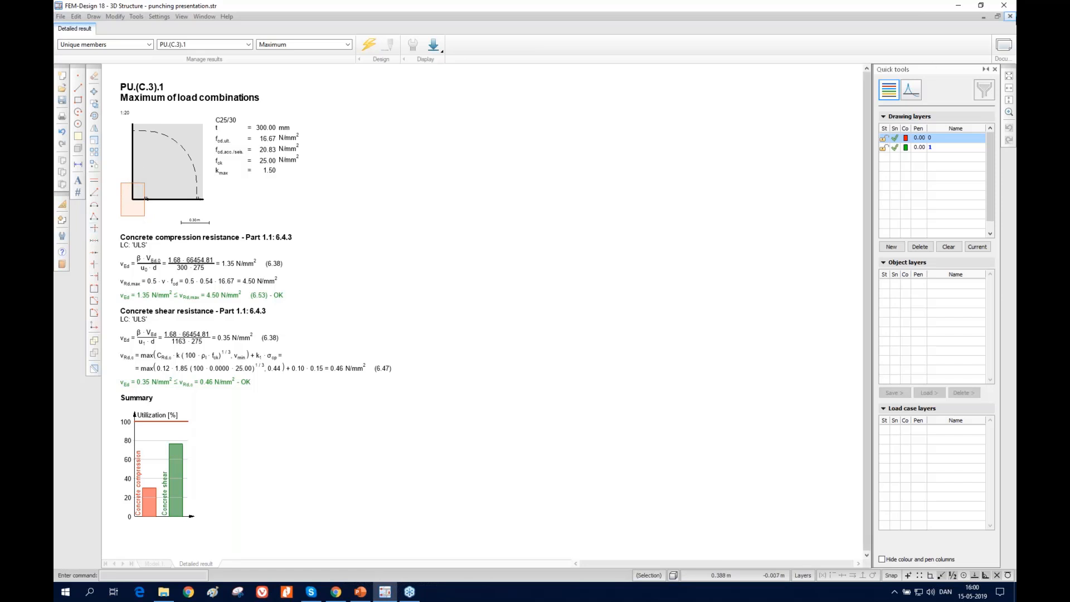
pyautogui.click(1010, 16)
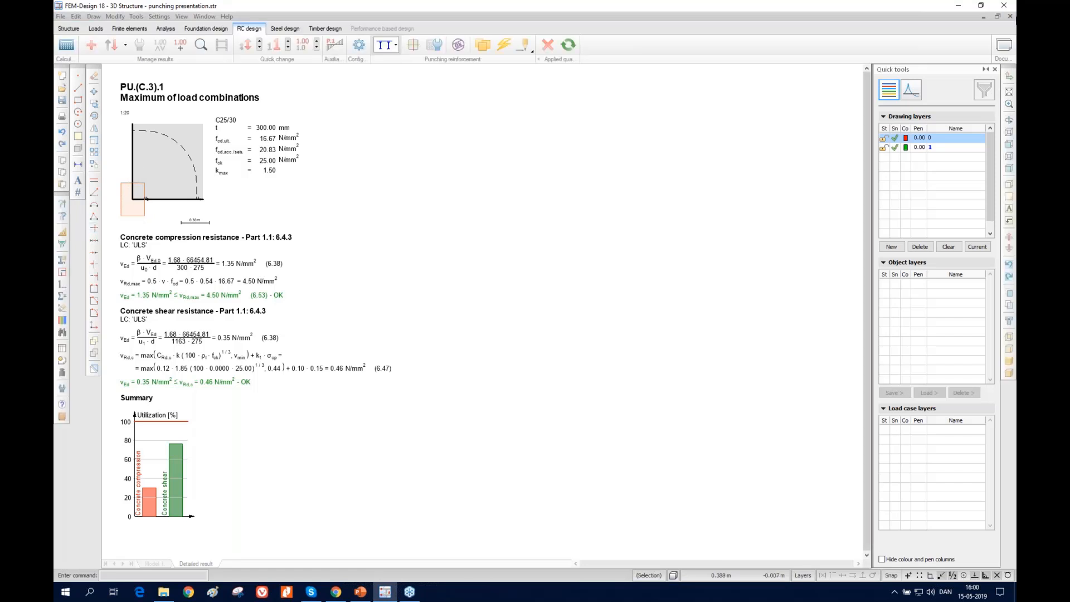
# Offset the physical extent of the front plate outward by 0.175 m along its long outer edge and 0.125 m along its short edge
pyautogui.click(68, 28)
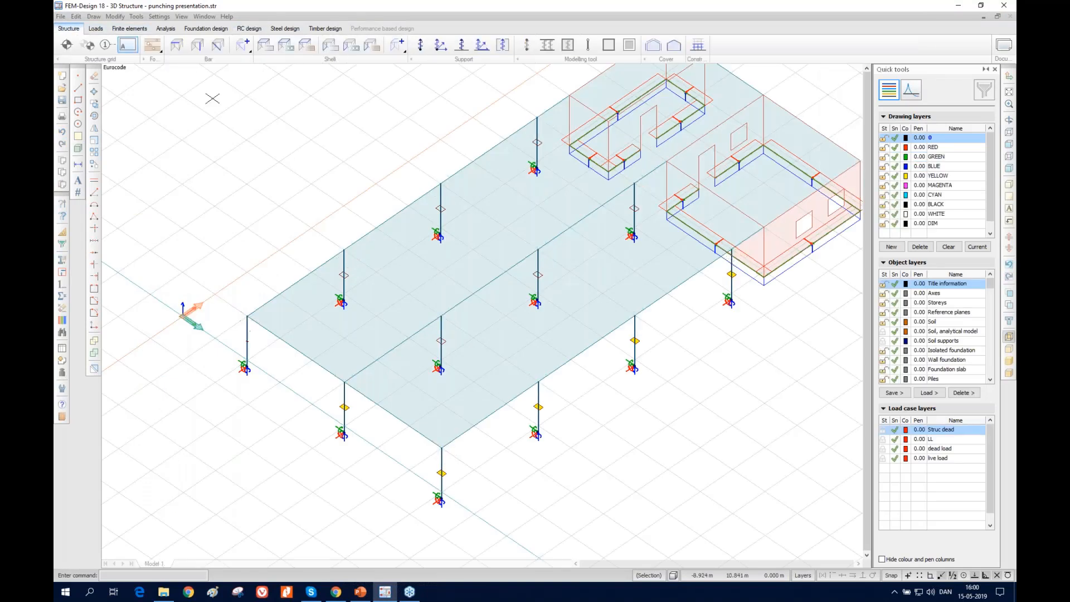
pyautogui.click(265, 46)
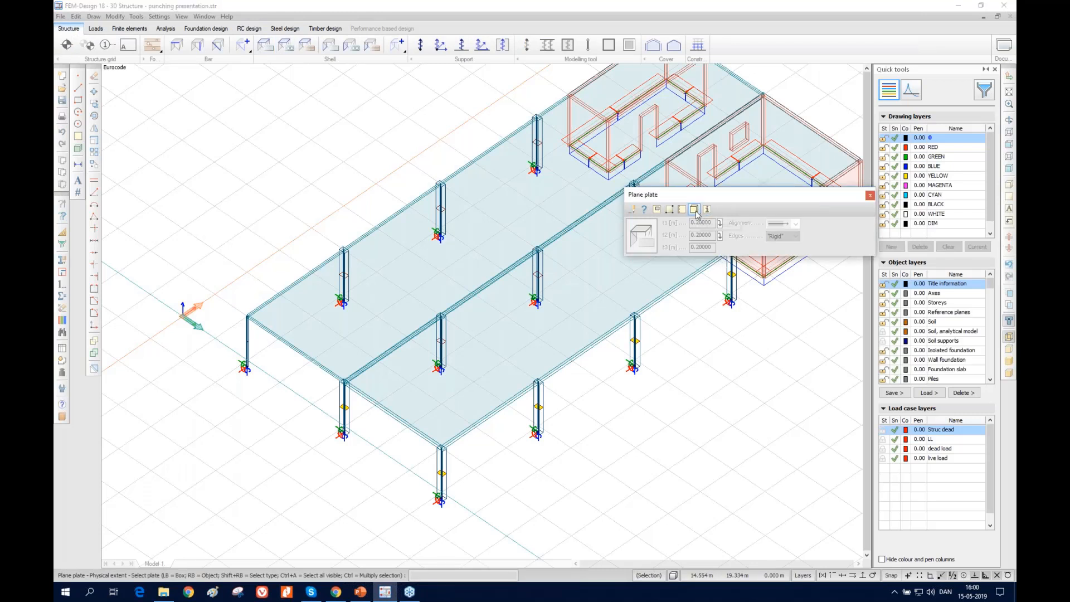
pyautogui.click(463, 411)
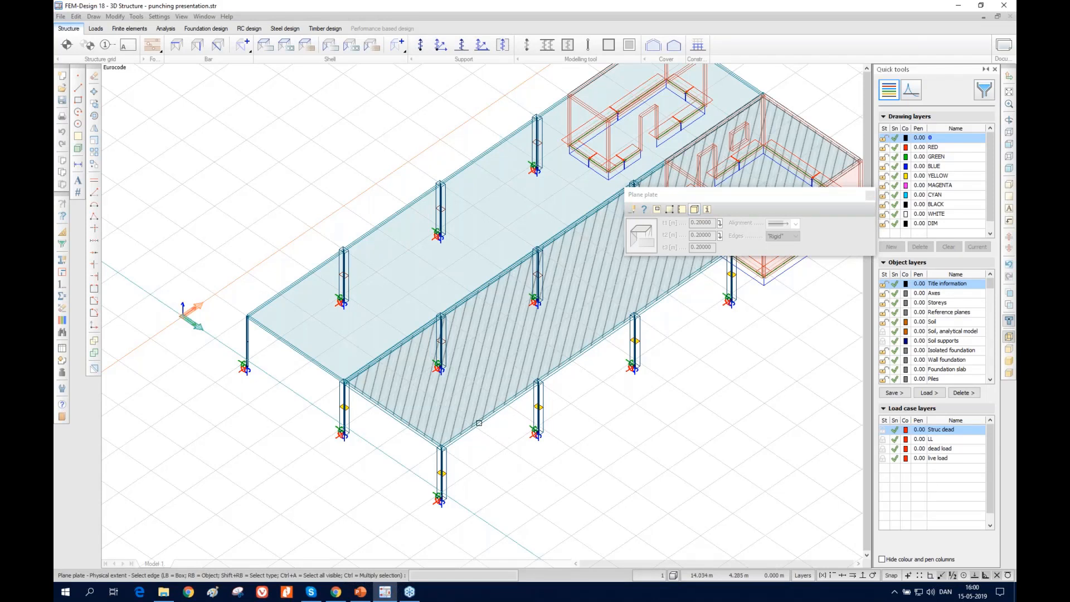
pyautogui.click(478, 423)
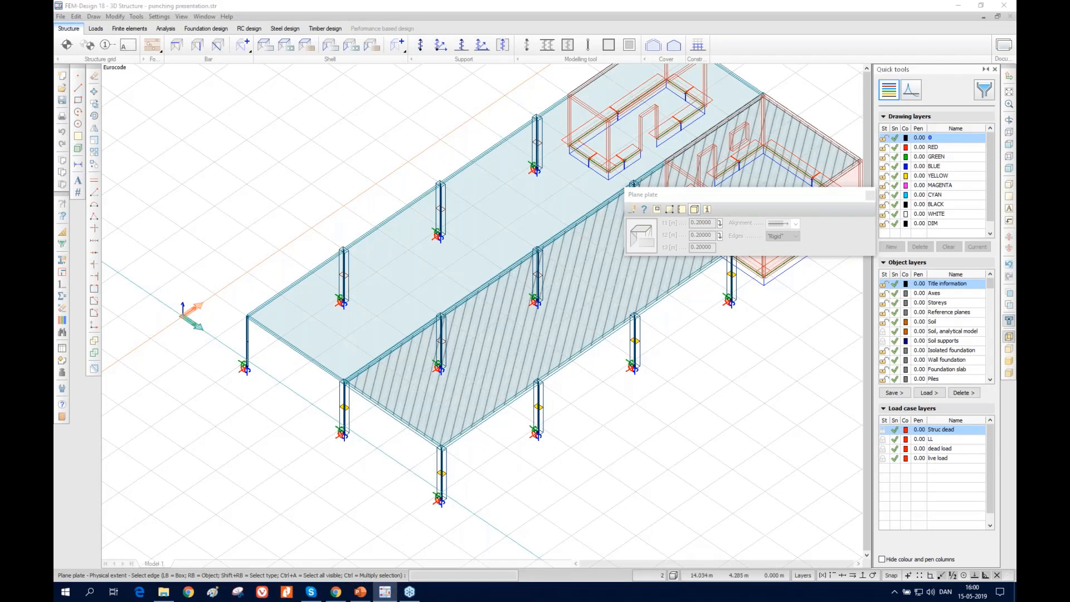
pyautogui.moveTo(567, 252); pyautogui.dragTo(560, 257)
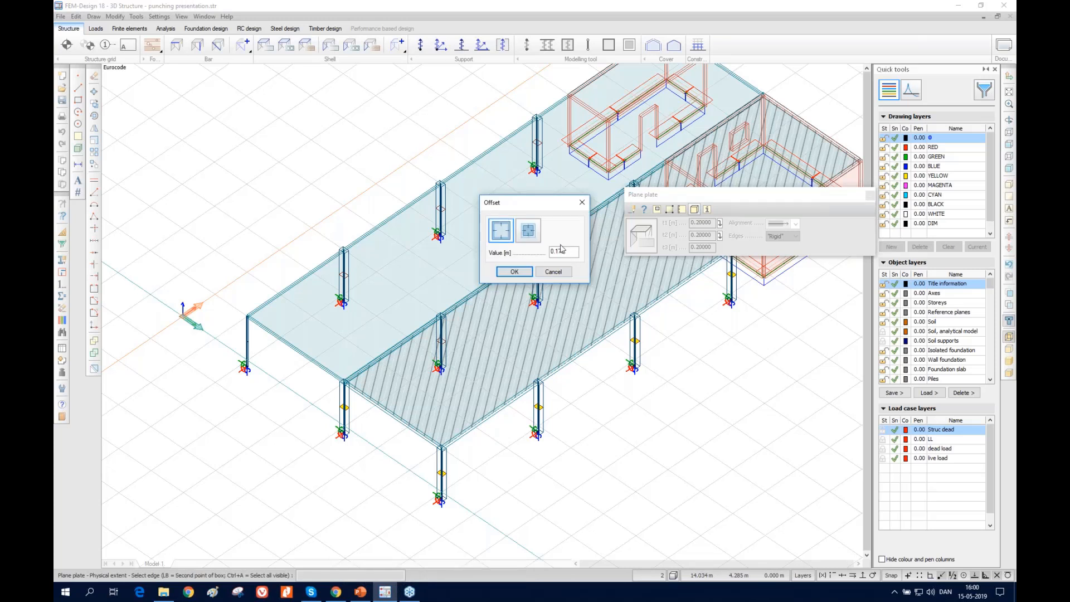
pyautogui.click(514, 272)
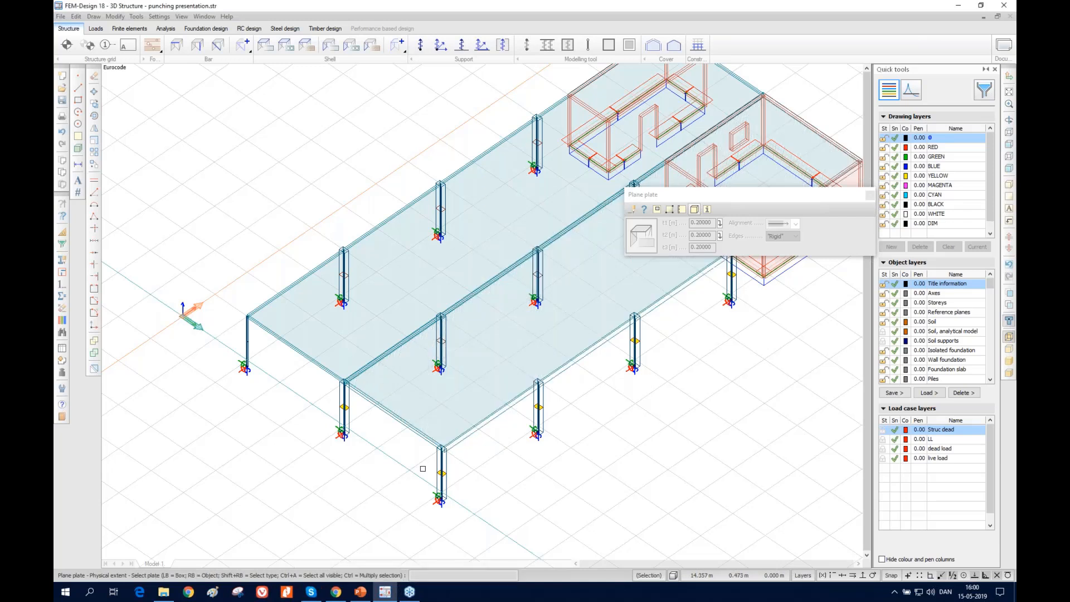
pyautogui.click(435, 409)
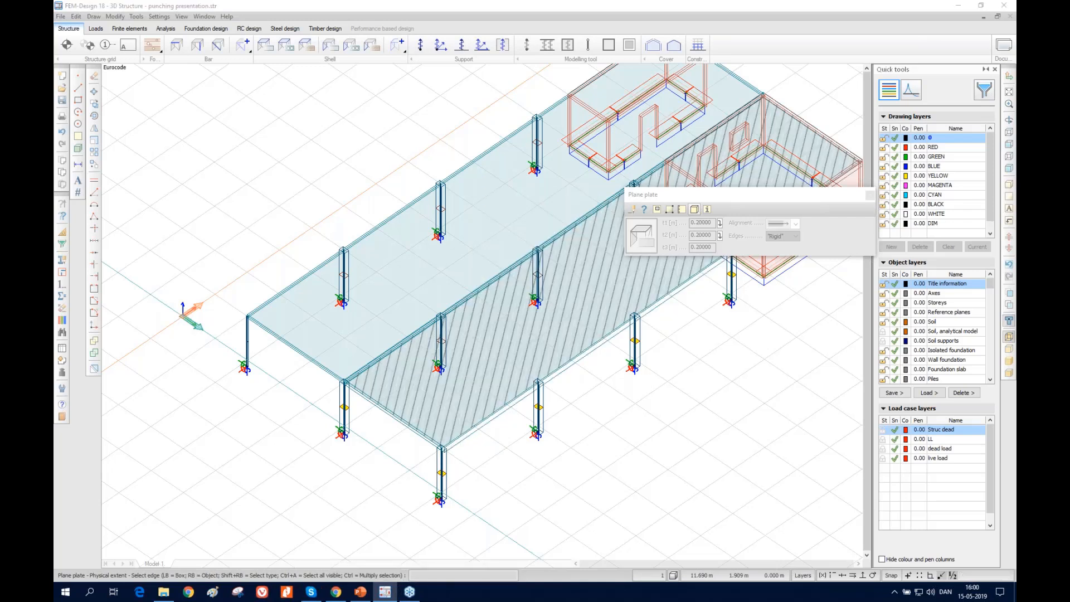
pyautogui.click(403, 424)
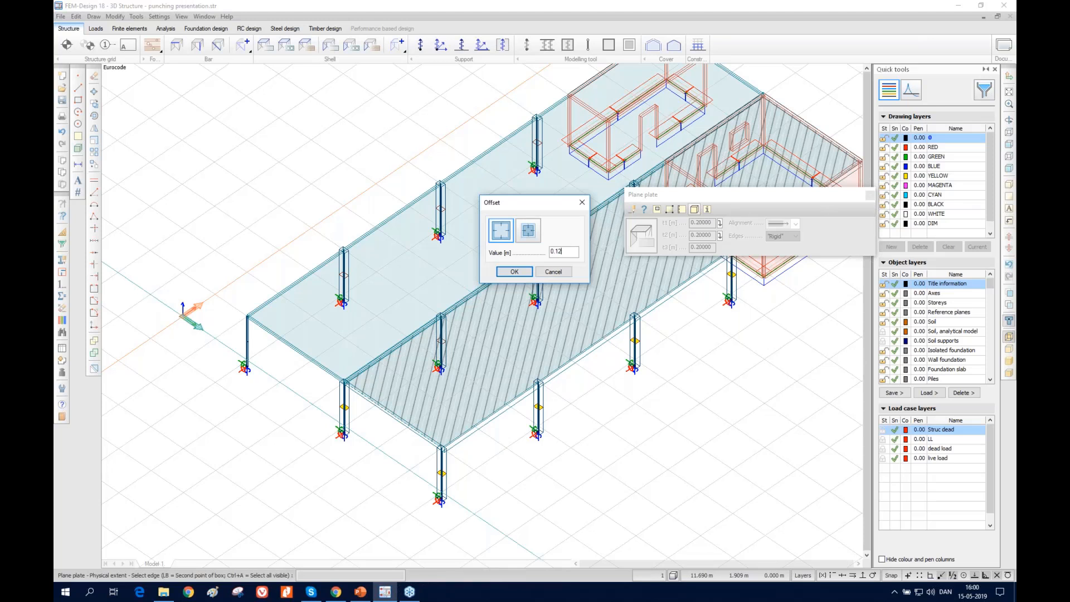
pyautogui.click(515, 271)
# Inspect the slab corner over the front corner column as solid geometry, and restore the wireframe display
pyautogui.scroll(10, 446, 312)
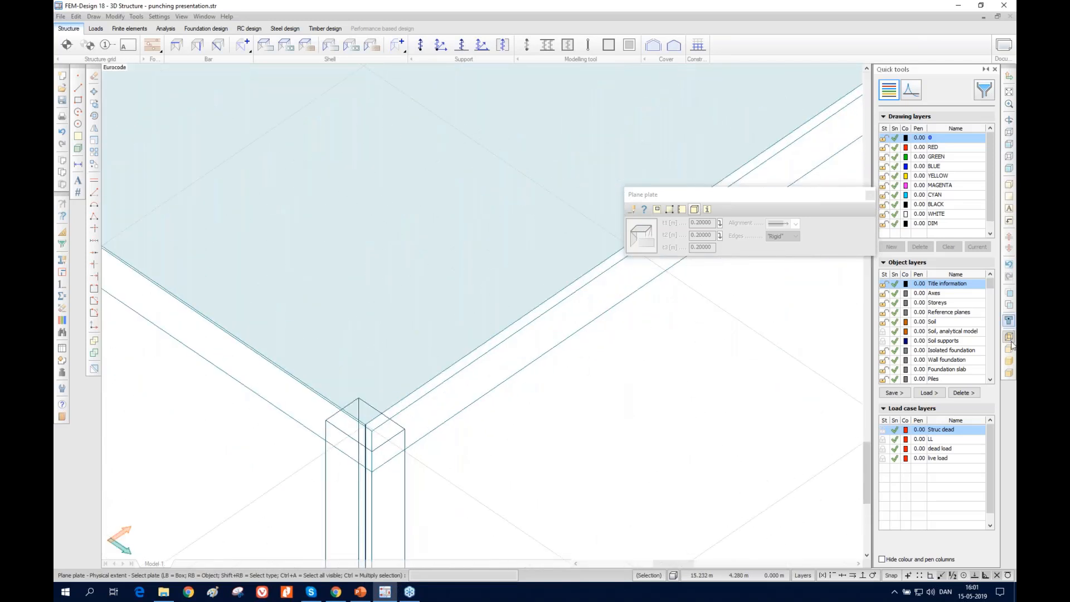
pyautogui.click(1008, 372)
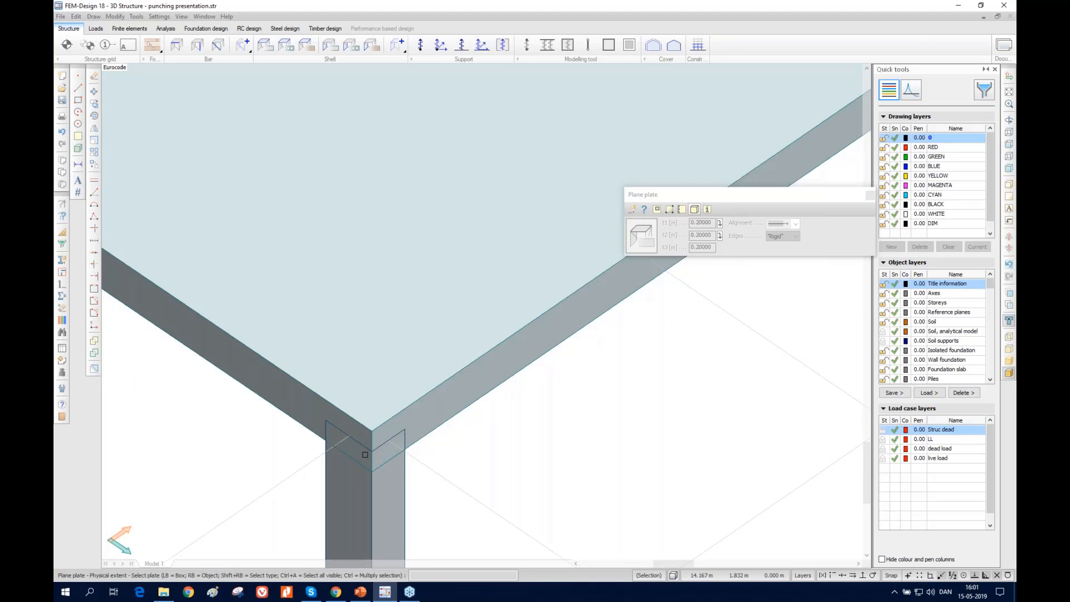
pyautogui.click(1009, 335)
# Run the RC punching check for load combinations, examine the detailed result of the corner column PU.(C.3).1, and close it
pyautogui.click(261, 28)
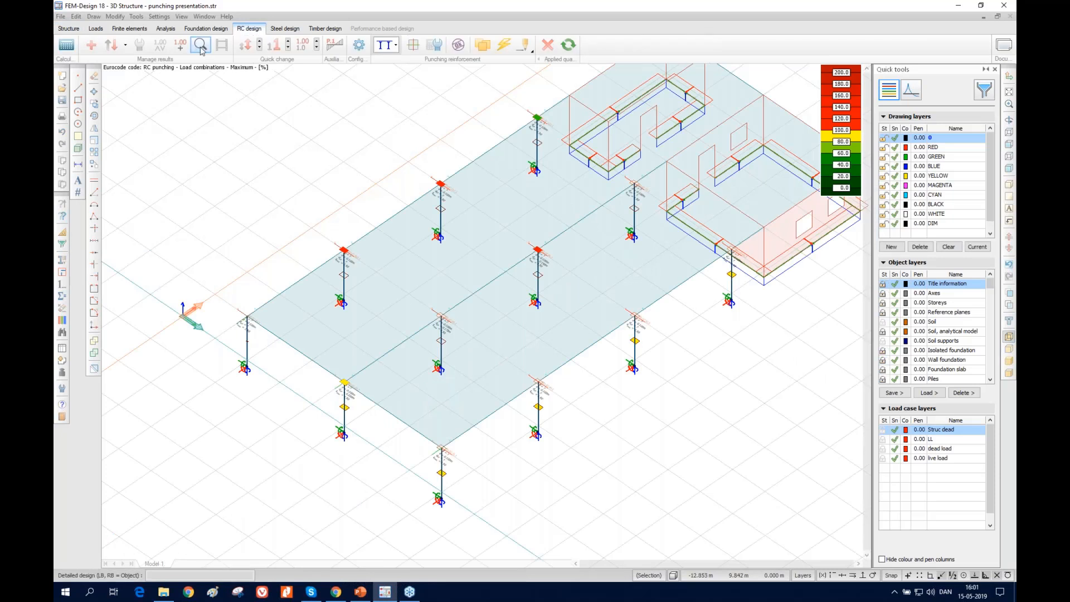
pyautogui.click(458, 47)
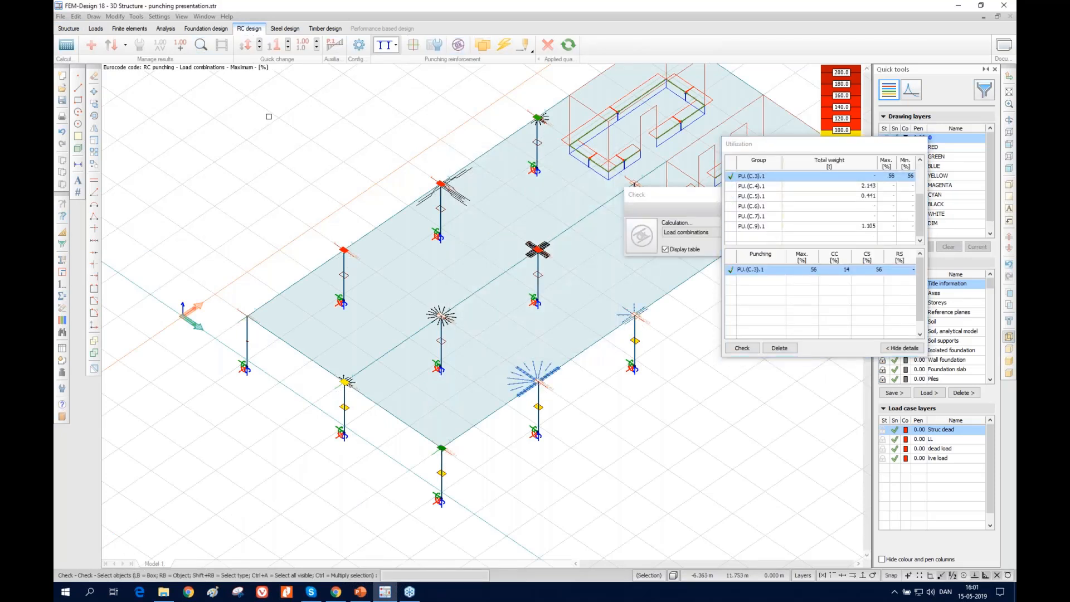
pyautogui.click(209, 43)
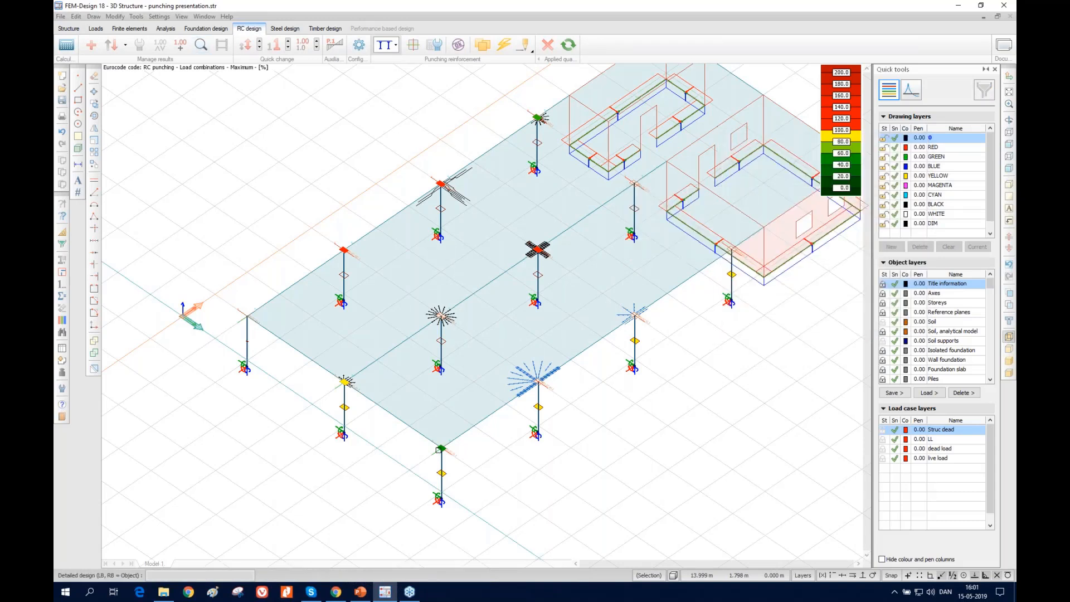
pyautogui.click(439, 449)
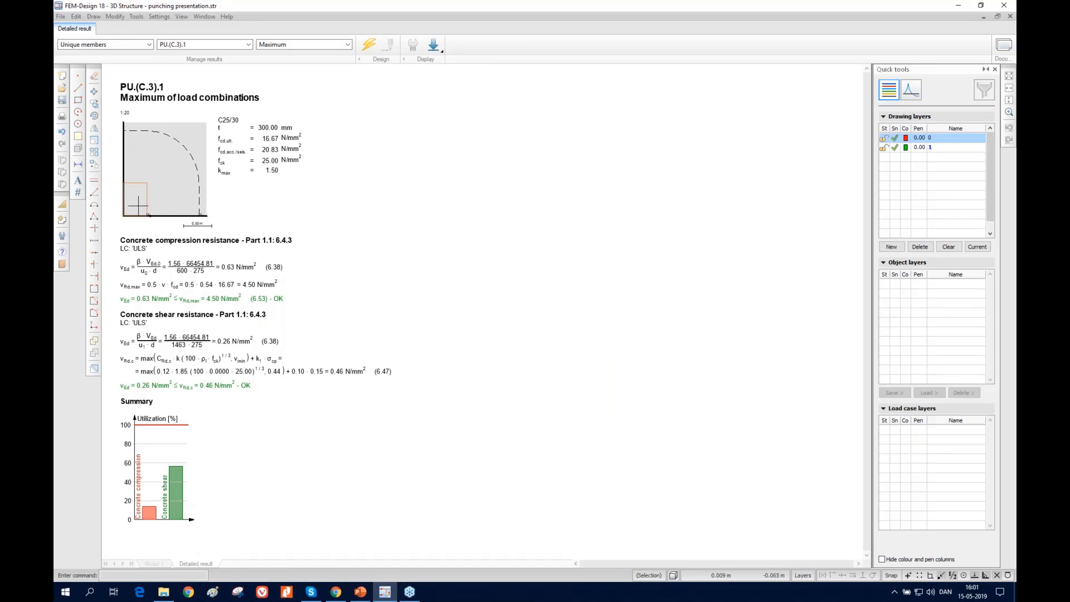
pyautogui.click(1010, 17)
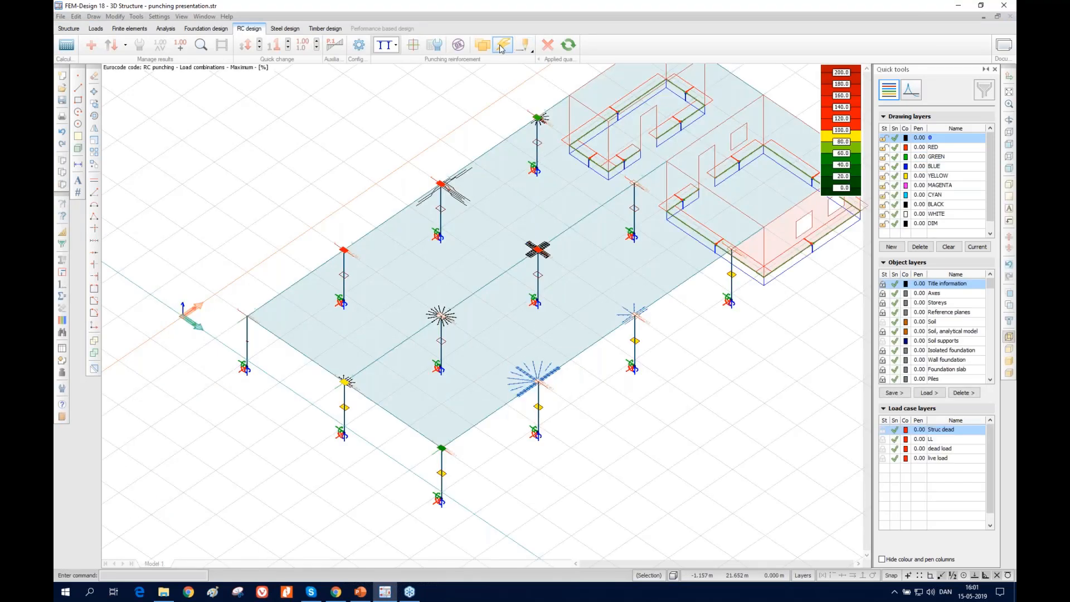
pyautogui.click(532, 52)
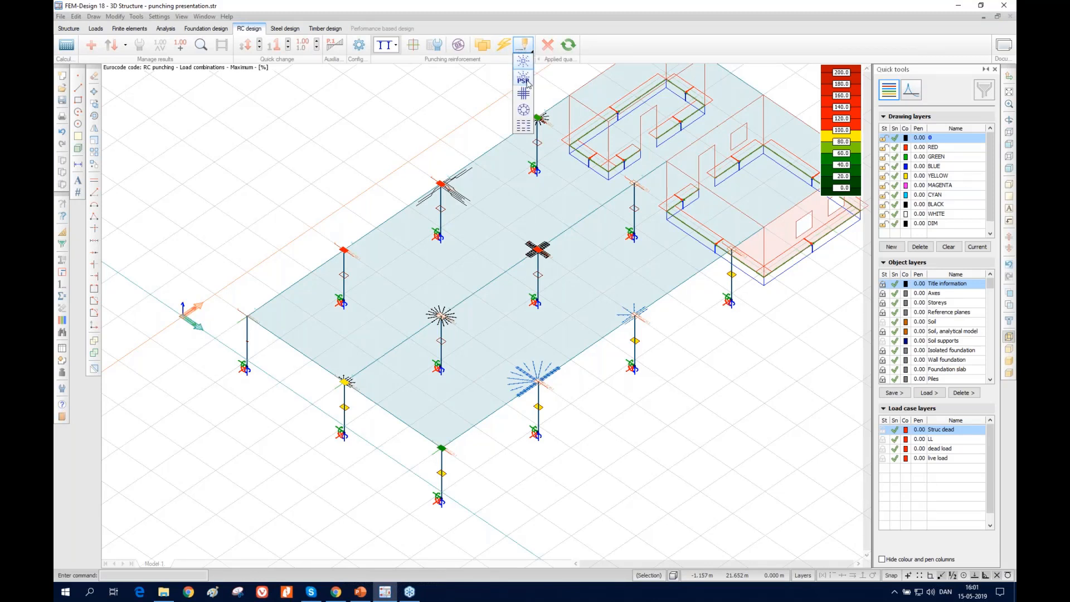
pyautogui.click(523, 111)
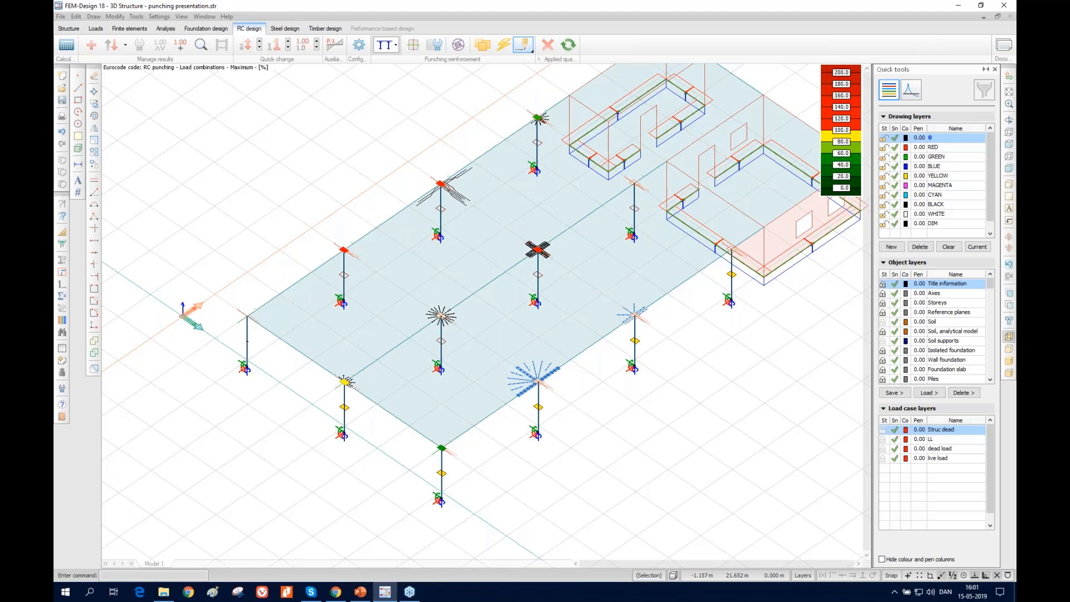
pyautogui.click(532, 53)
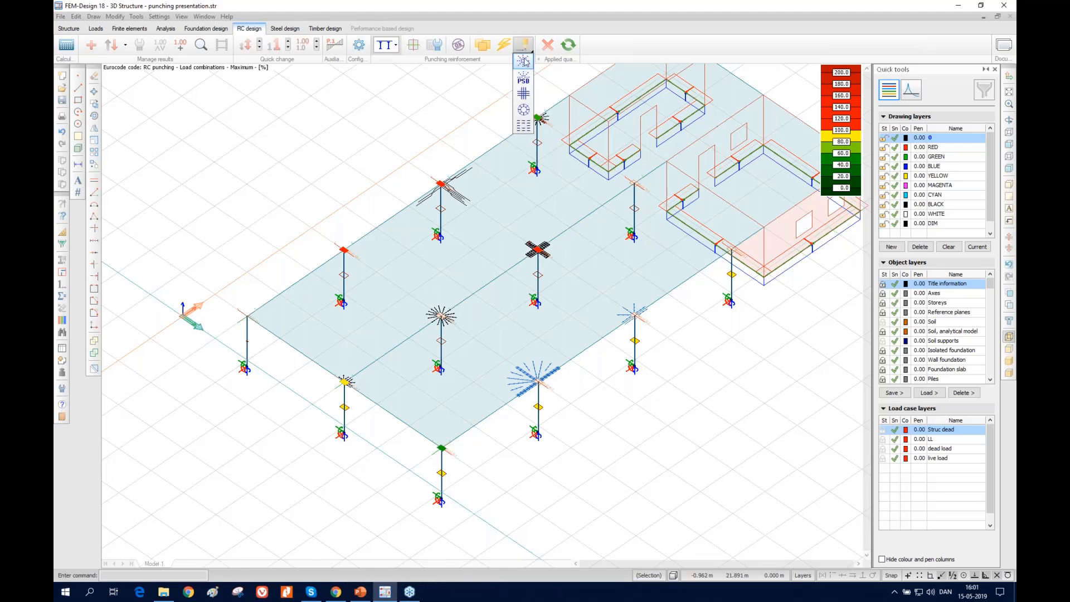
pyautogui.click(523, 82)
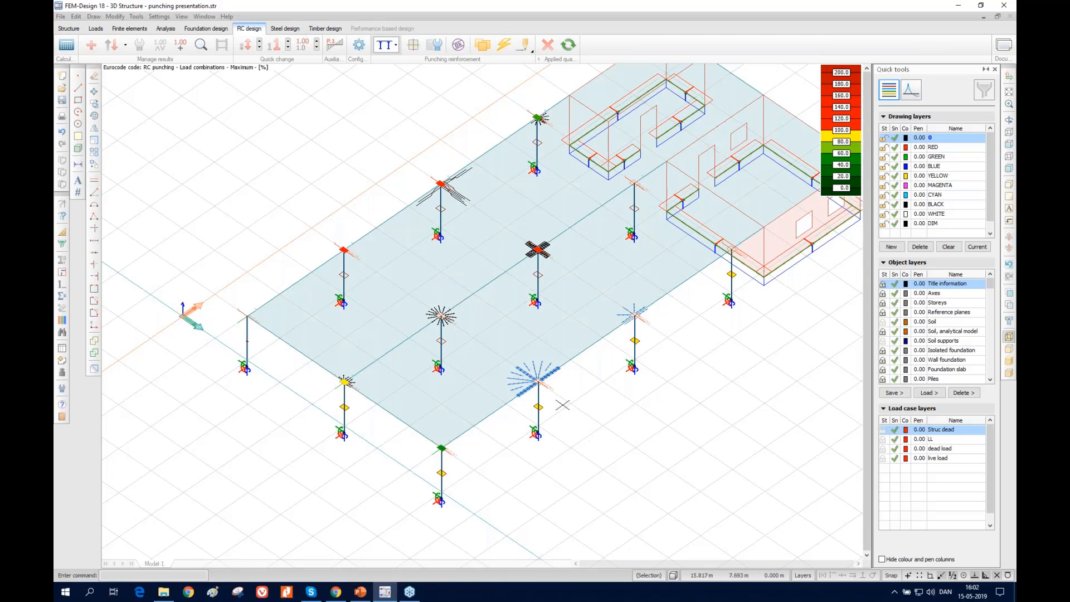
# Open the recent model concealed bar.str and switch its RC design to concealed bar reinforcement
pyautogui.click(61, 18)
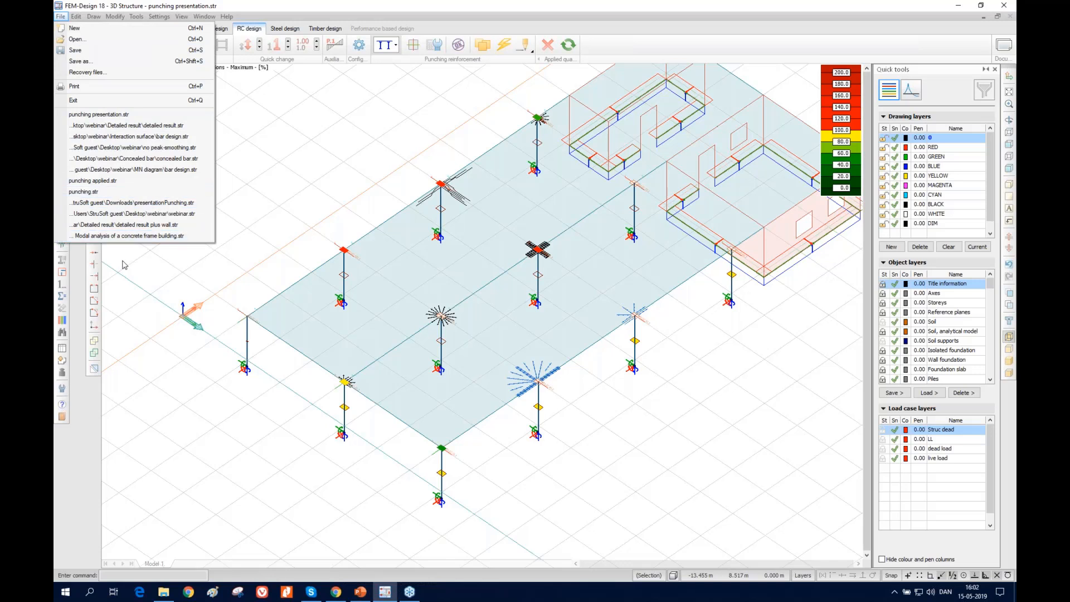
pyautogui.click(150, 158)
pyautogui.click(538, 265)
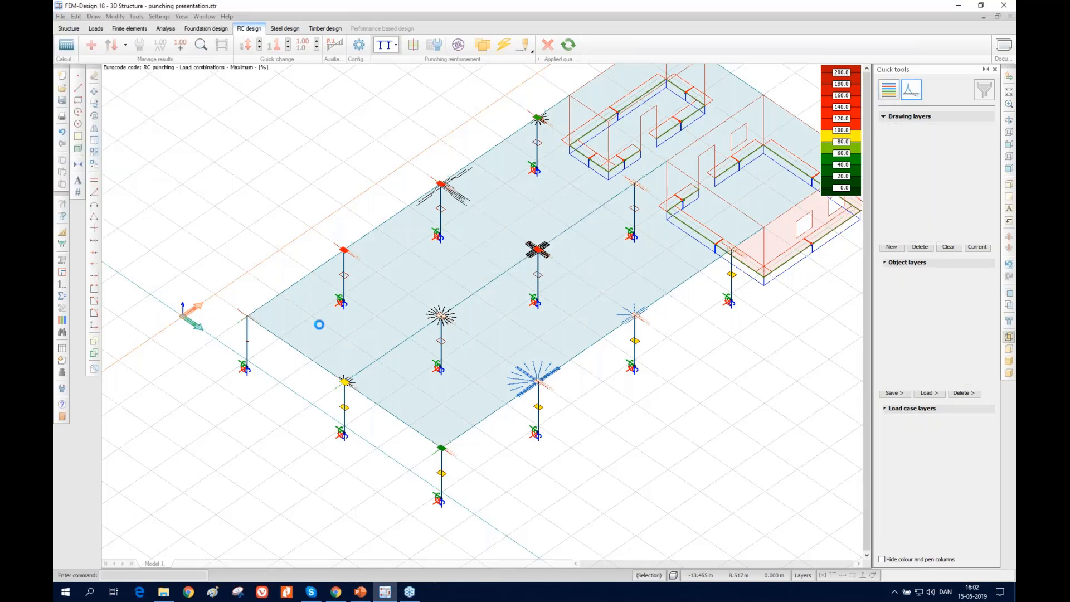
pyautogui.click(254, 30)
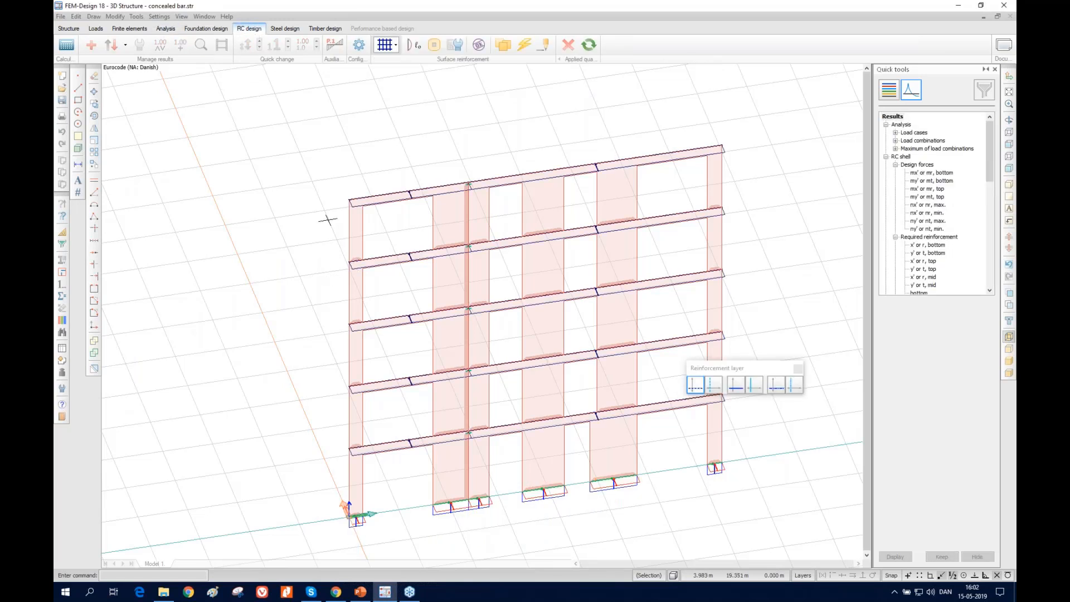
pyautogui.click(395, 45)
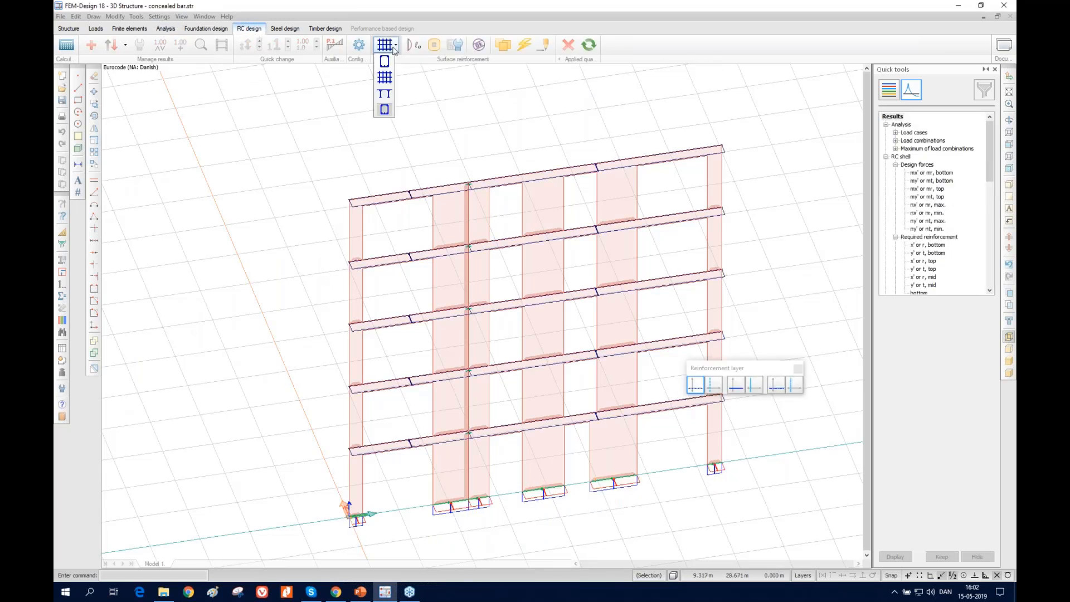
pyautogui.click(384, 109)
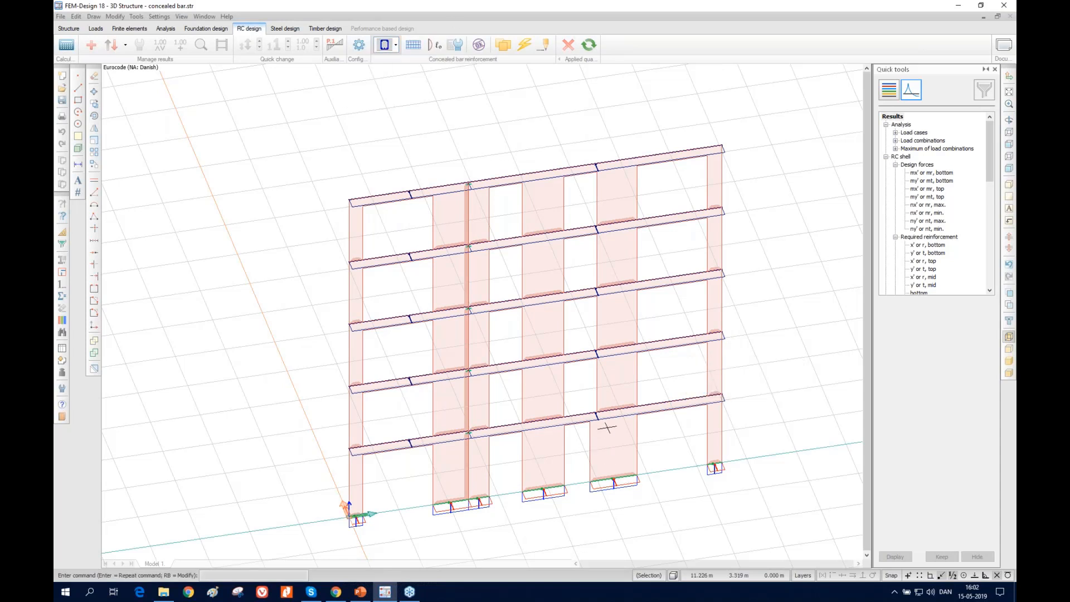
# Examine the wall piers and lintels of the frame, and look through the available RC concealed bar results
pyautogui.scroll(-1, 613, 427)
pyautogui.scroll(1, 542, 378)
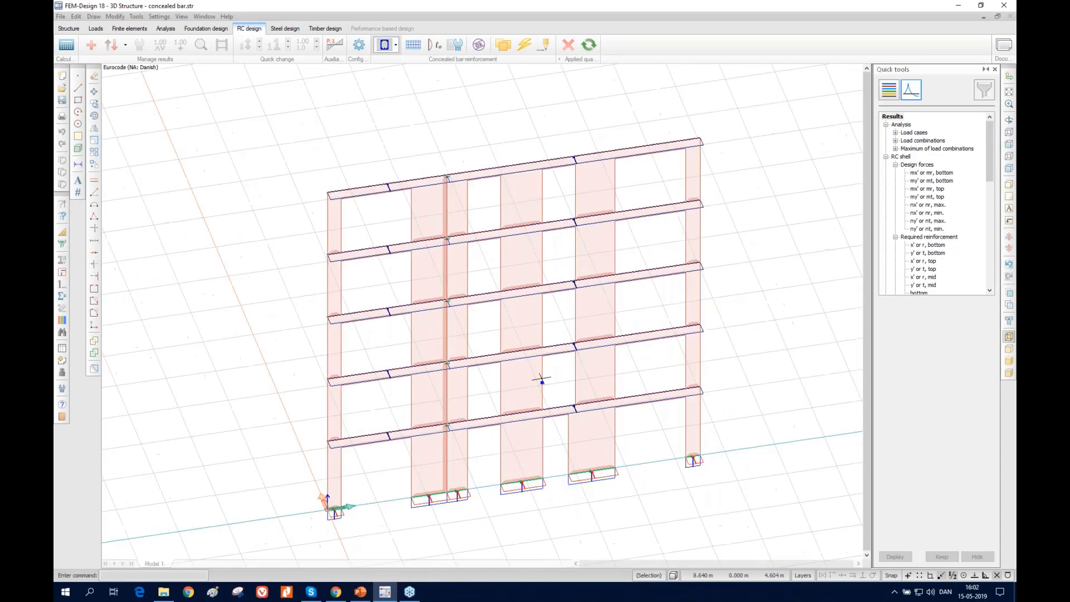
pyautogui.scroll(1, 602, 440)
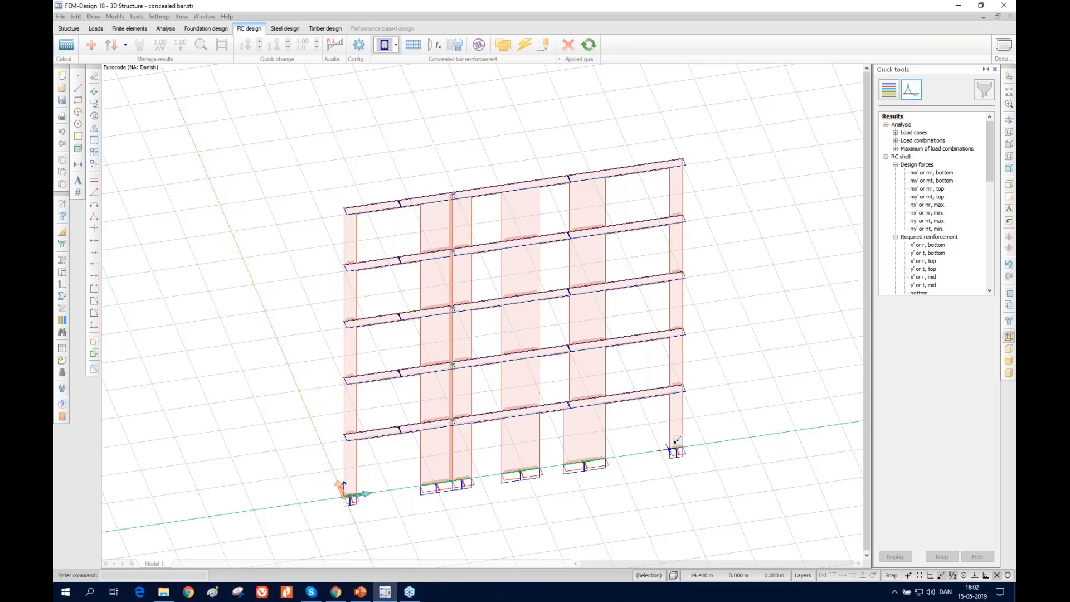
pyautogui.scroll(3, 687, 439)
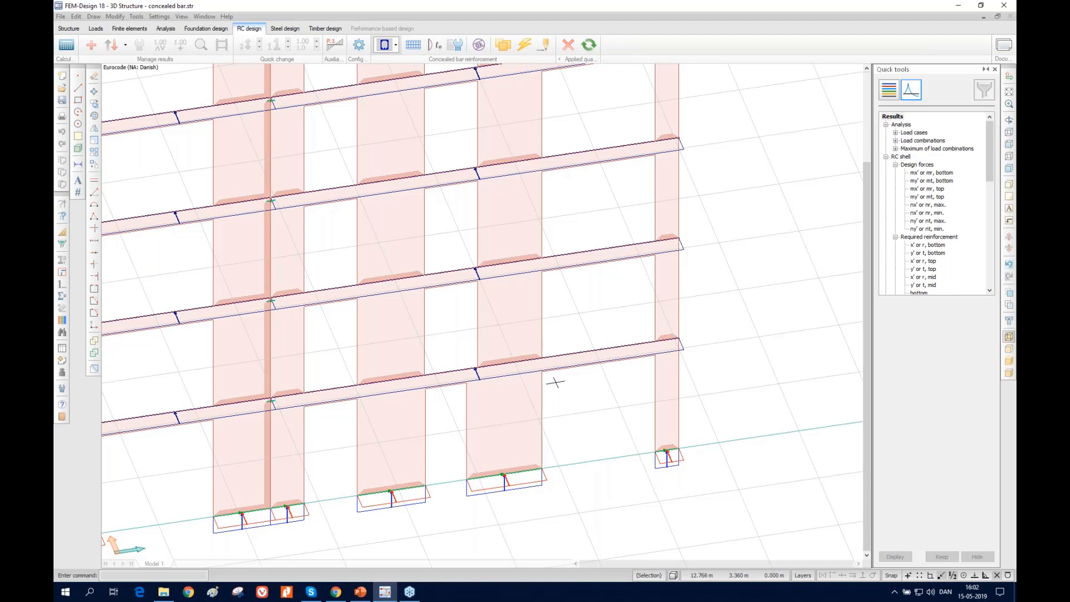
pyautogui.moveTo(543, 364)
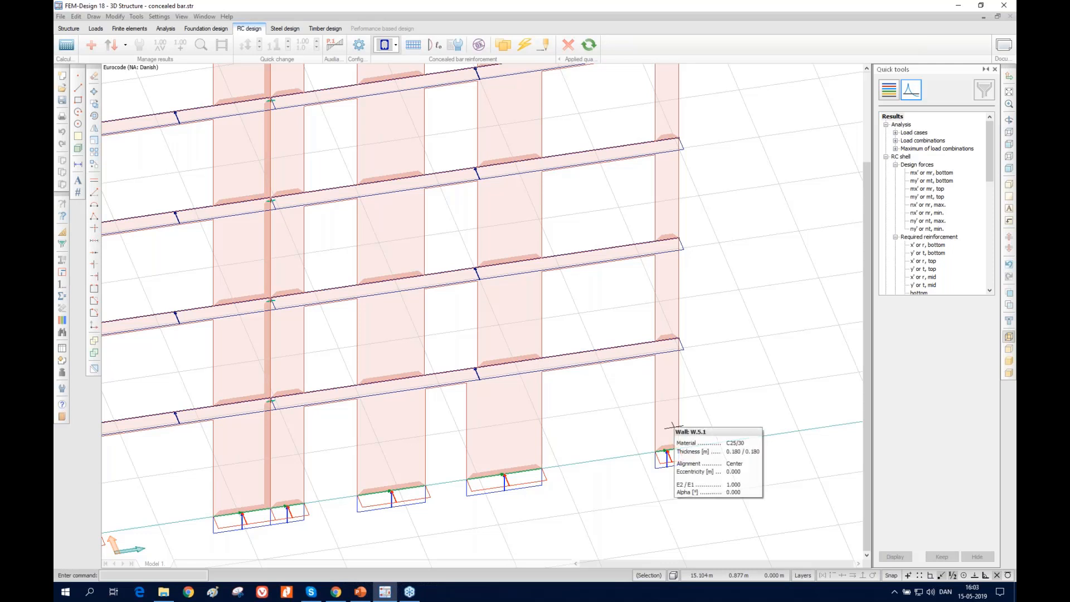
pyautogui.click(928, 244)
pyautogui.scroll(-6, 920, 268)
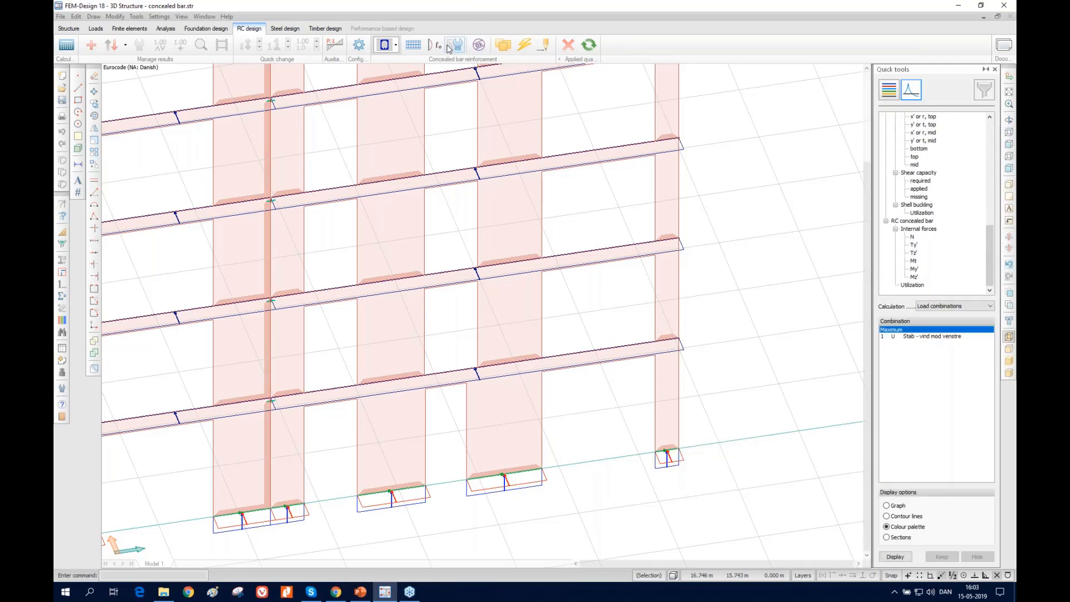
# Define a rectangular concealed bar about 0.59 m by 3.31 m over the ground-storey end pier of wall W.5.1, from its base corner to the storey top
pyautogui.click(412, 45)
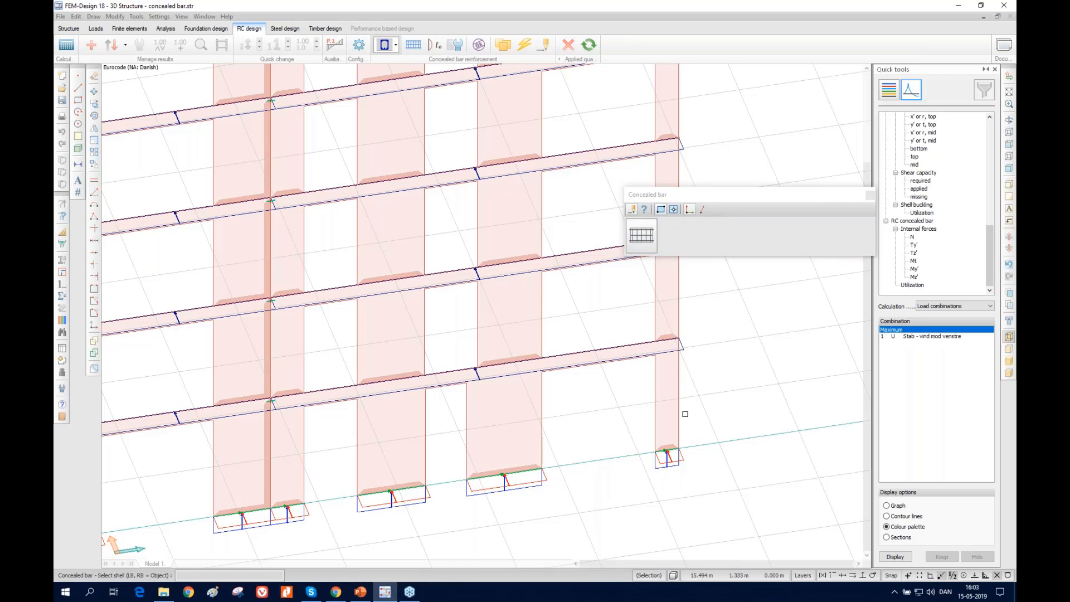
pyautogui.click(667, 417)
pyautogui.click(658, 450)
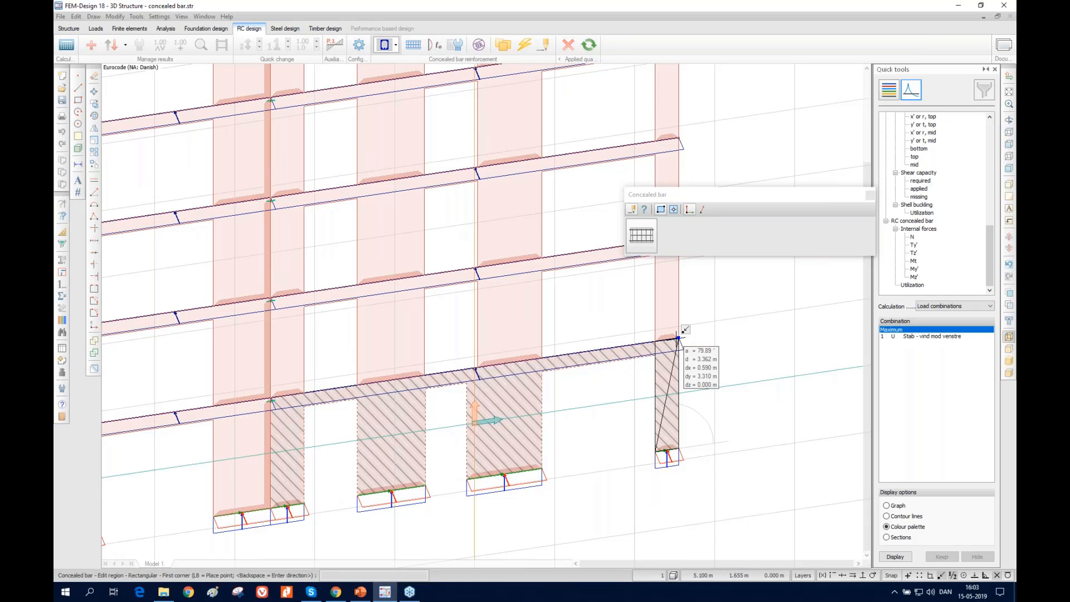
pyautogui.click(678, 338)
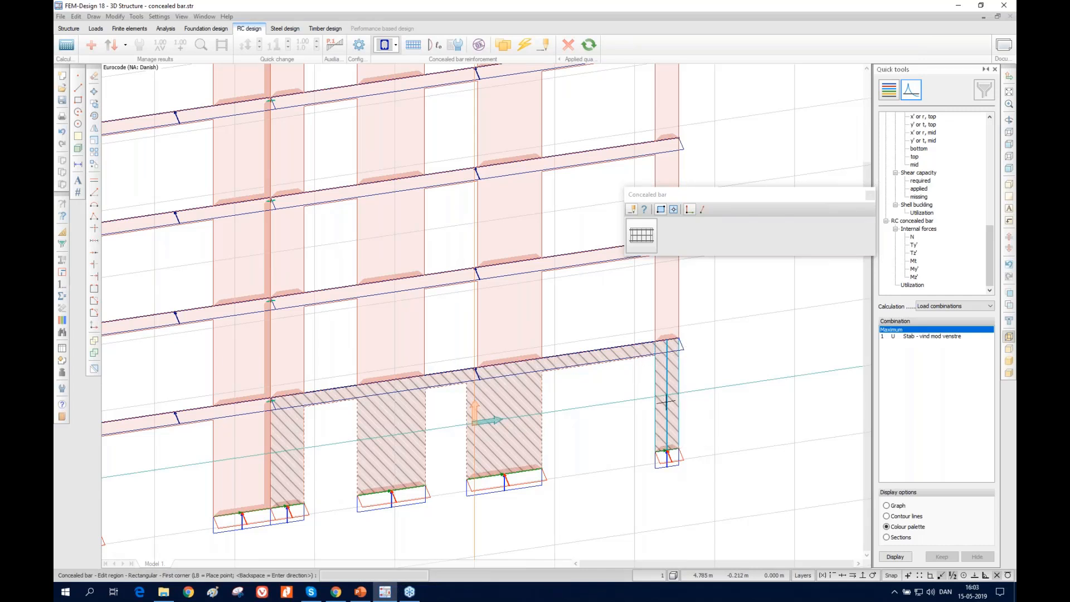
# Auto-design the ground-storey end pier's concealed bar for load combinations with 6 mm stirrups and 16 mm auxiliary longitudinal bars
pyautogui.scroll(2, 672, 448)
pyautogui.scroll(2, 652, 424)
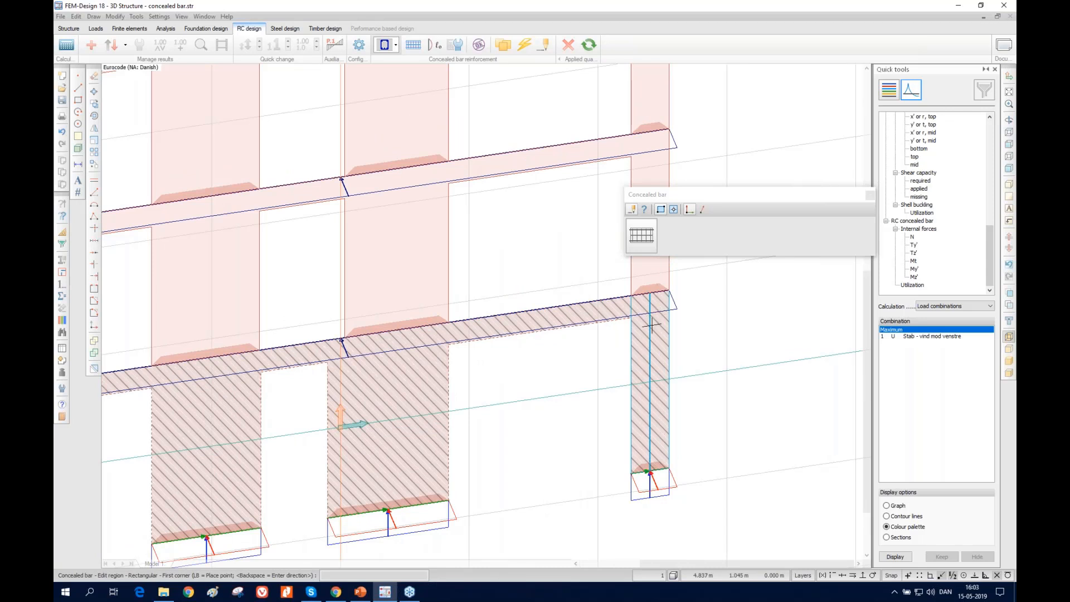
pyautogui.click(521, 48)
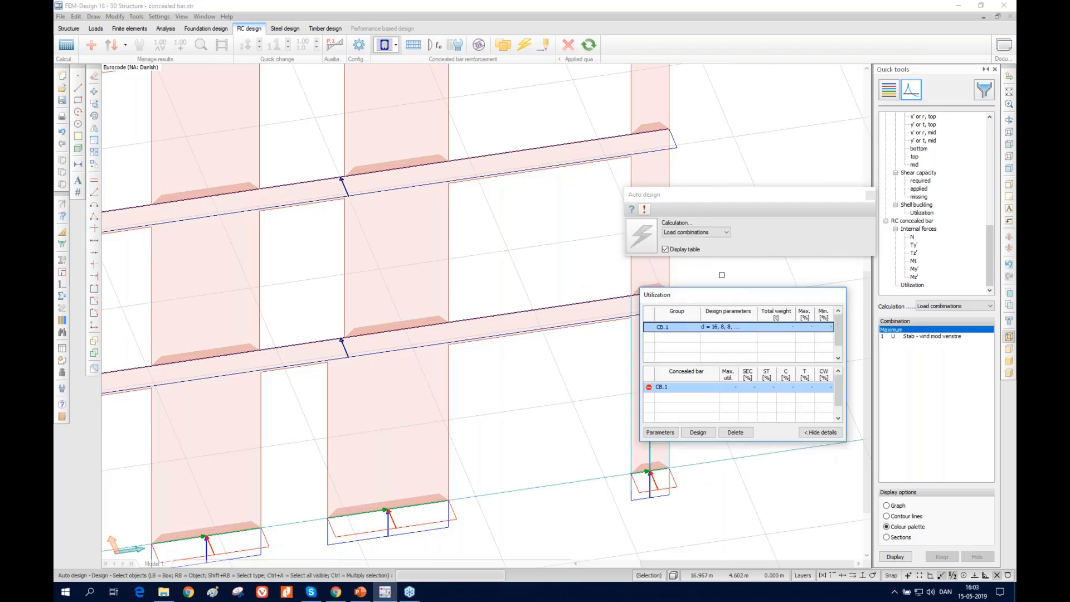
pyautogui.moveTo(713, 301); pyautogui.dragTo(816, 271)
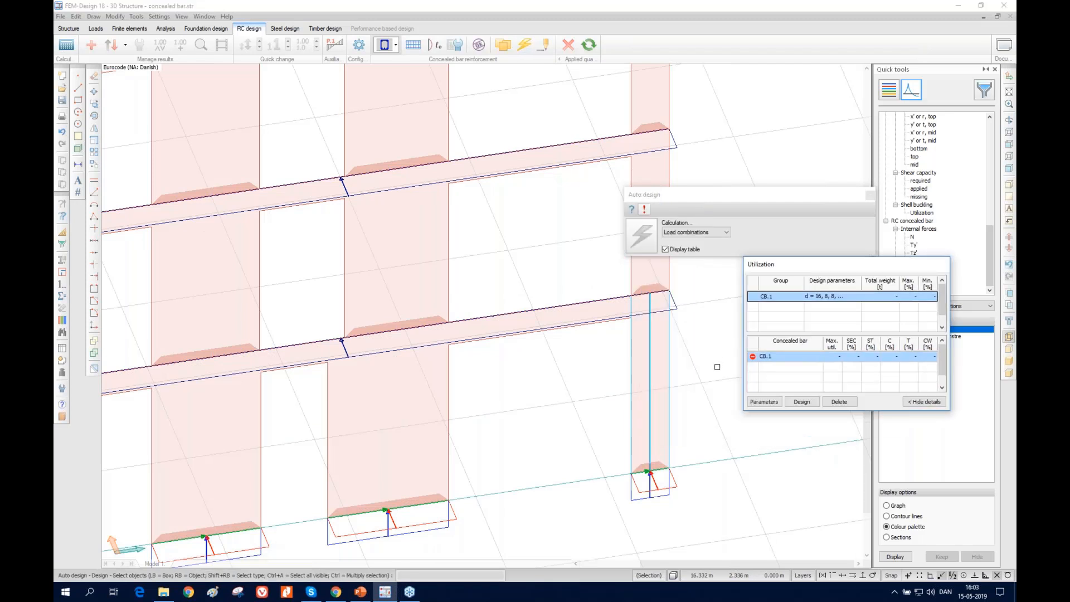
pyautogui.click(764, 401)
pyautogui.click(458, 195)
pyautogui.click(446, 205)
pyautogui.click(477, 290)
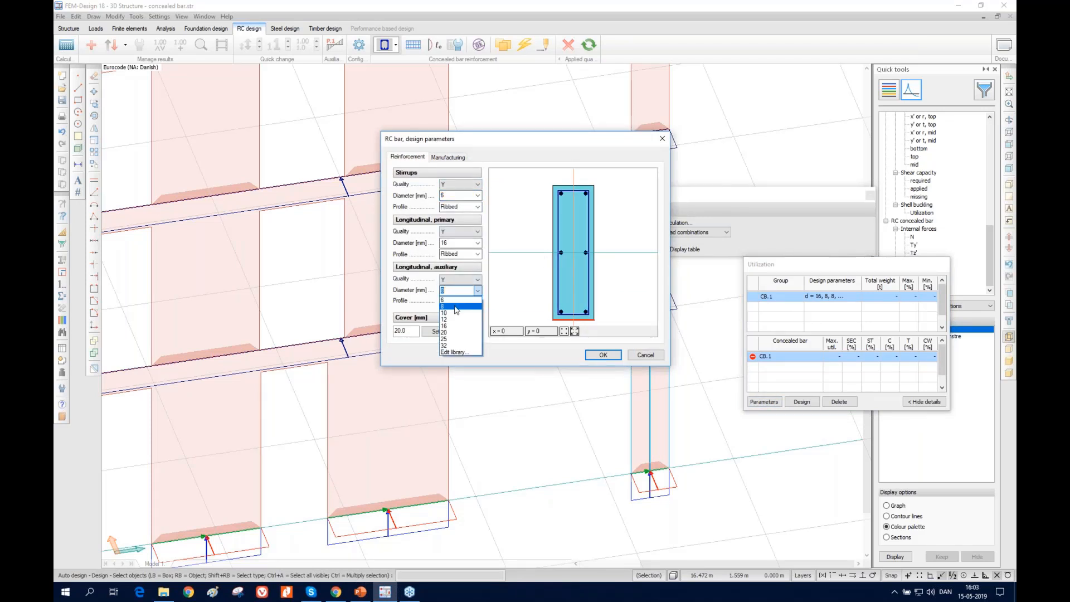
pyautogui.click(452, 328)
pyautogui.click(603, 355)
pyautogui.click(801, 401)
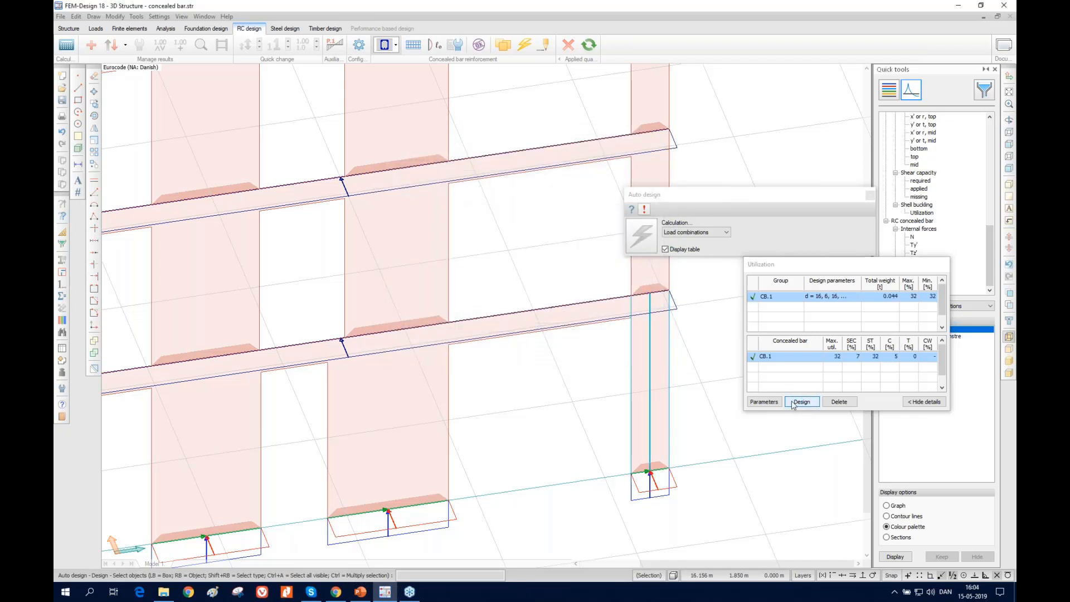
# Display the concealed bar's utilization, examine its detailed result for the maximum of load combinations, and close it
pyautogui.moveTo(840, 267); pyautogui.dragTo(578, 288)
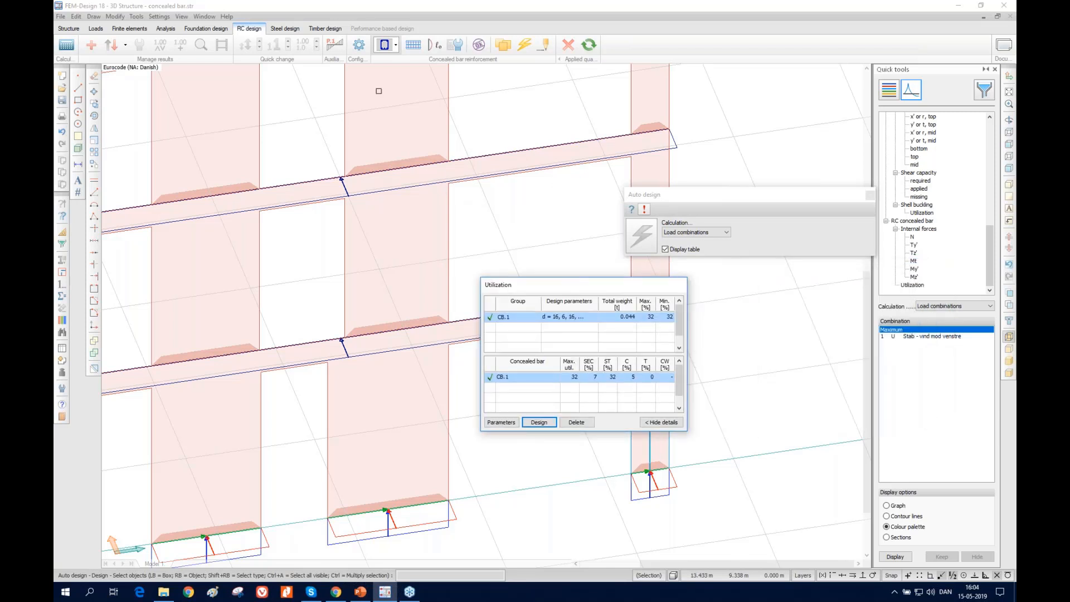
pyautogui.click(910, 285)
pyautogui.click(200, 45)
pyautogui.click(650, 359)
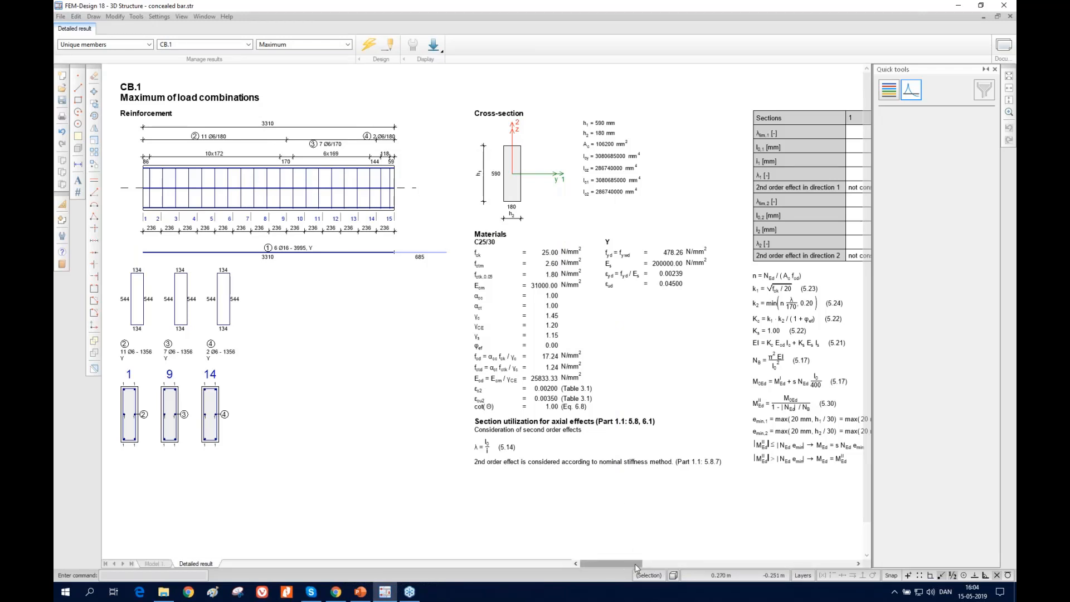
pyautogui.click(1010, 17)
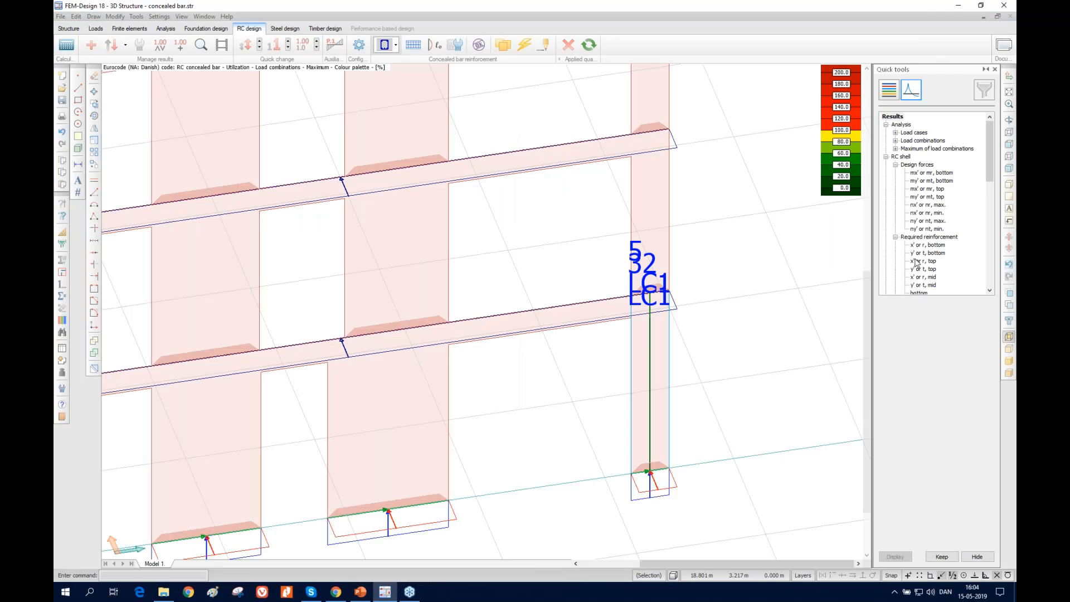
# Display the concealed bar's normal force N for the maximum of load combinations as a graph
pyautogui.click(917, 262)
pyautogui.scroll(-6, 916, 262)
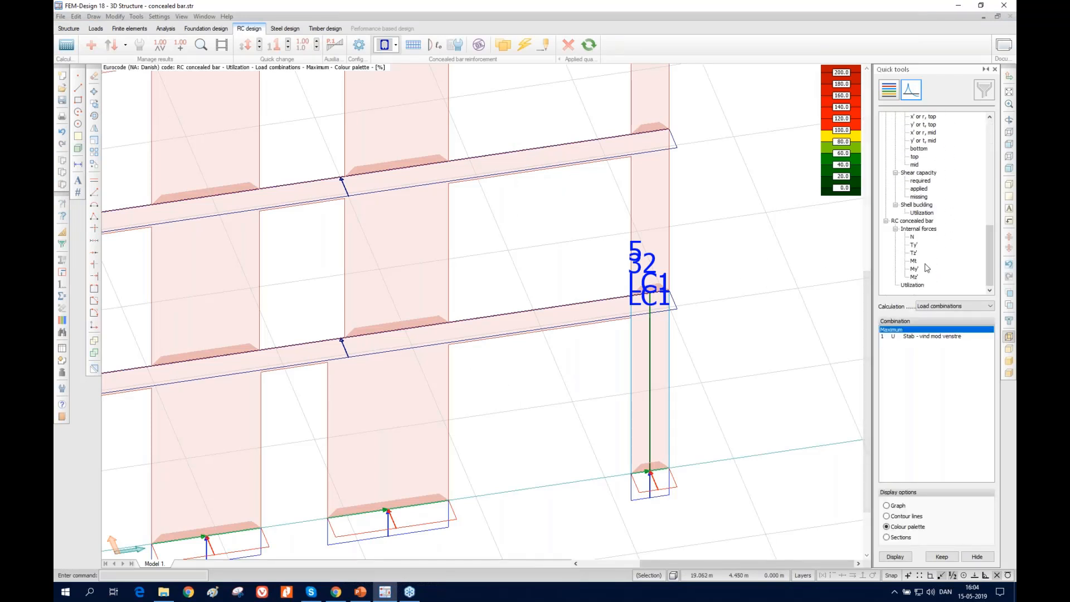
pyautogui.click(913, 237)
pyautogui.click(895, 556)
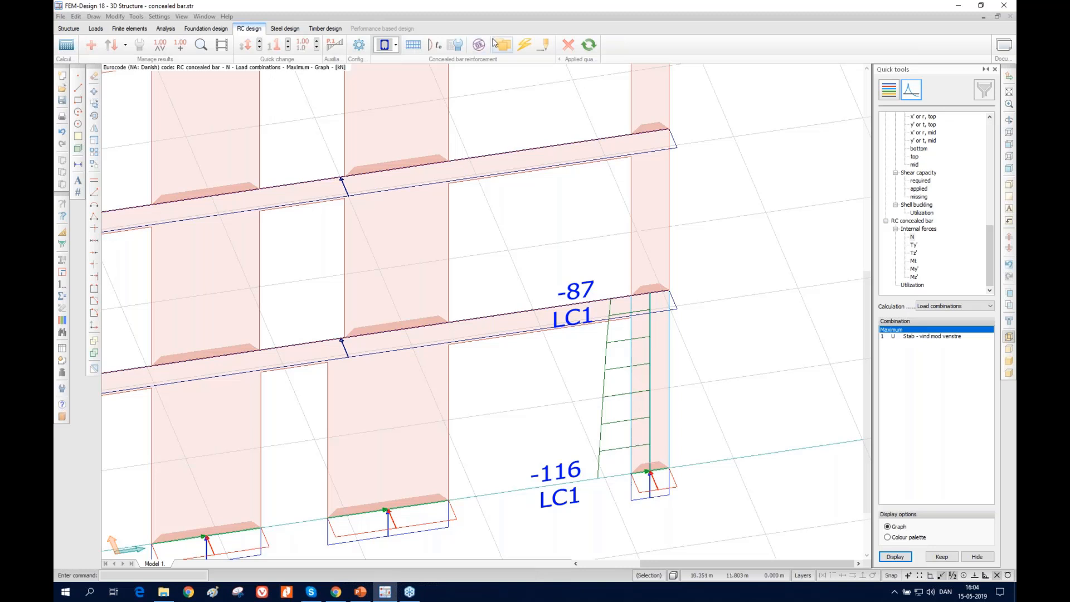
# Examine the end pier bar's reinforced cross-section and interaction surface in Manual design, and leave without changes
pyautogui.click(549, 48)
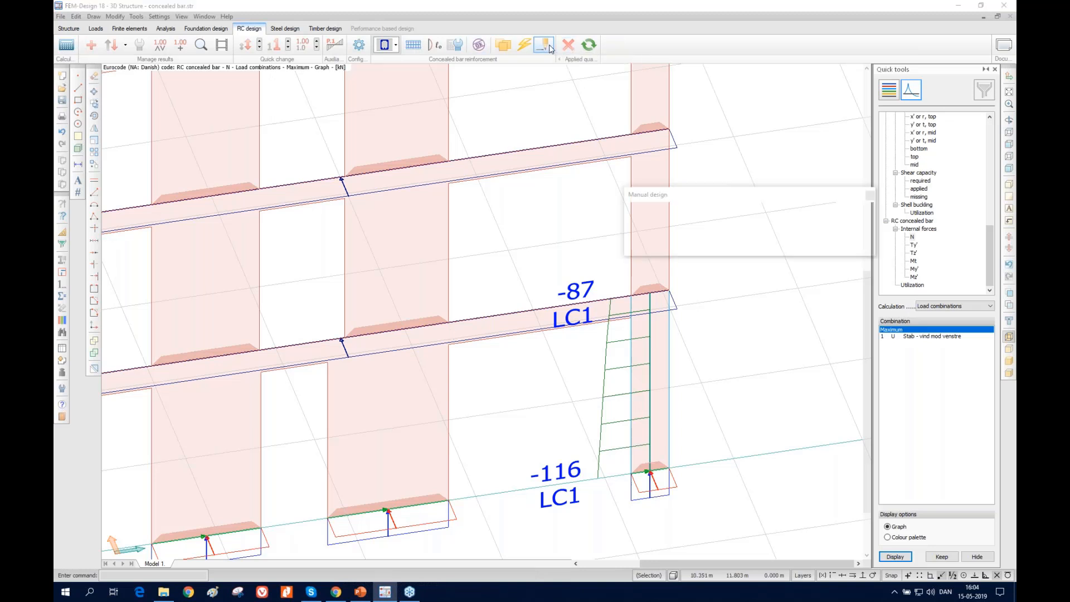
pyautogui.click(607, 363)
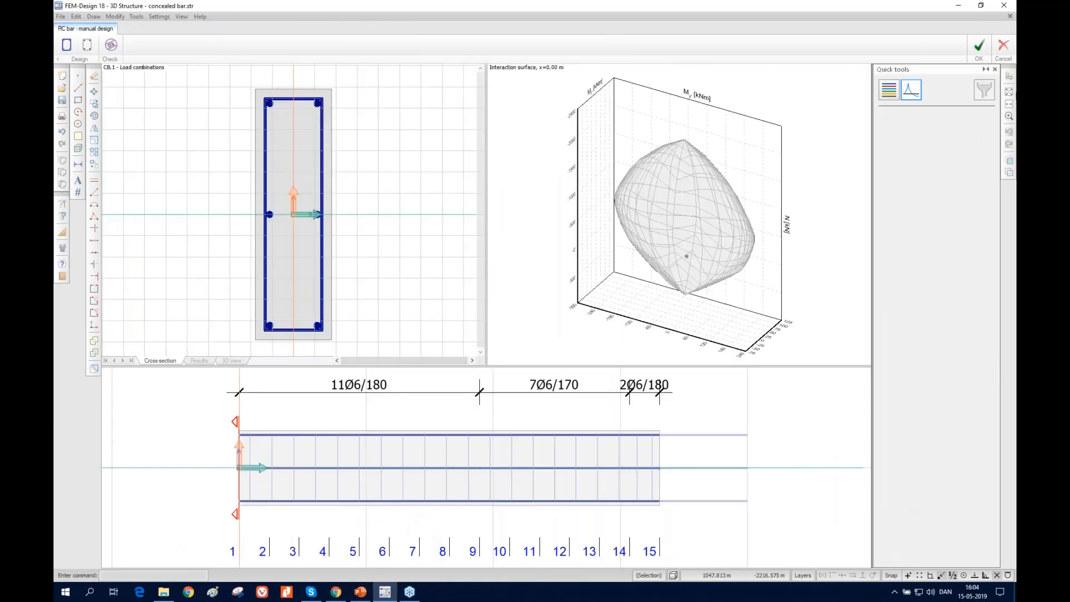
pyautogui.click(1003, 49)
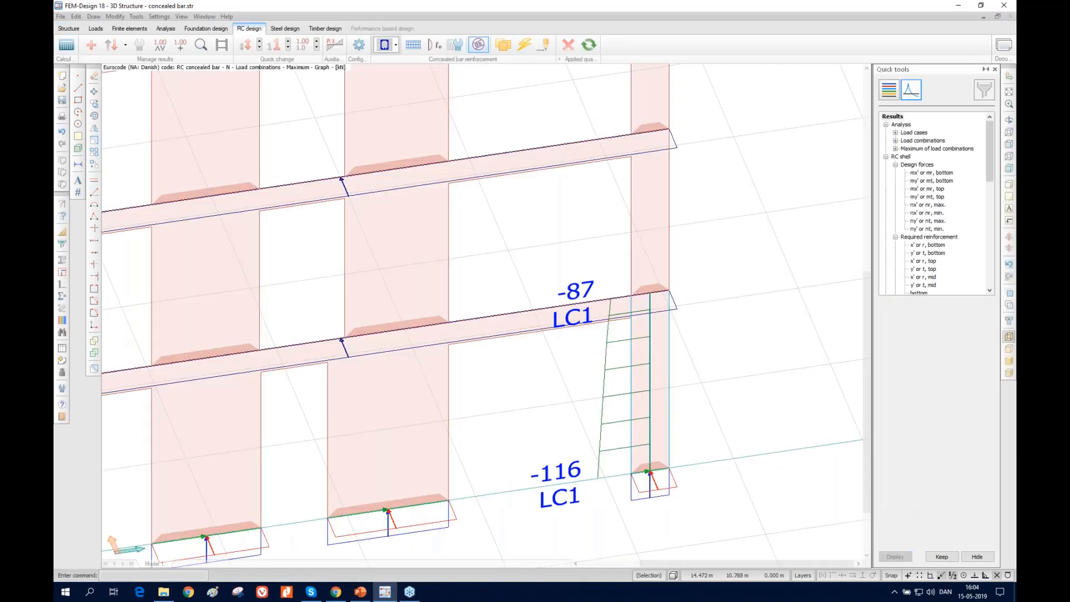
pyautogui.click(95, 104)
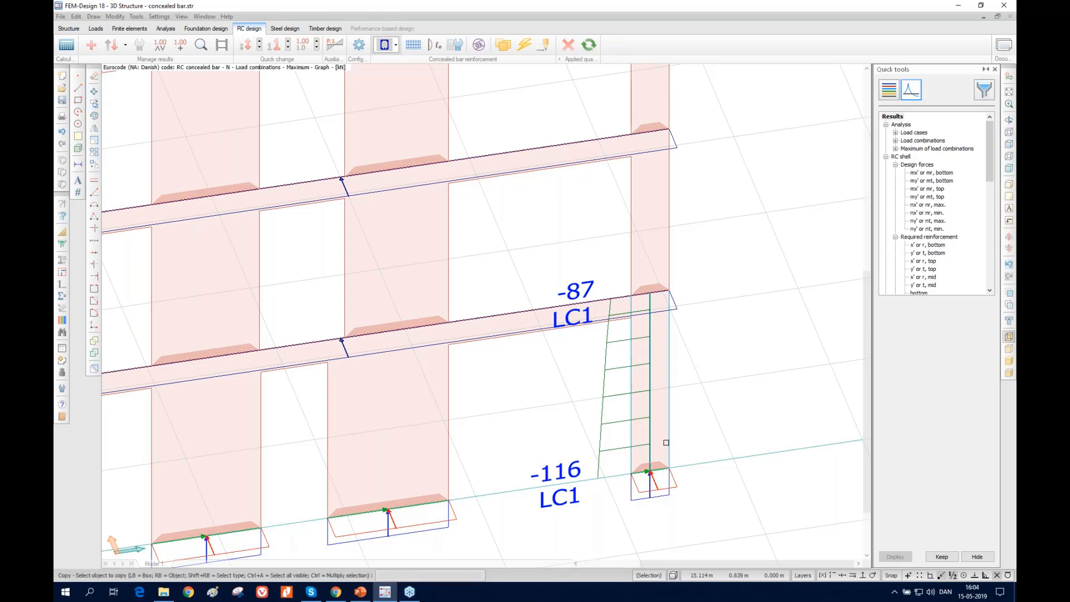
pyautogui.rightClick(649, 436)
pyautogui.click(669, 468)
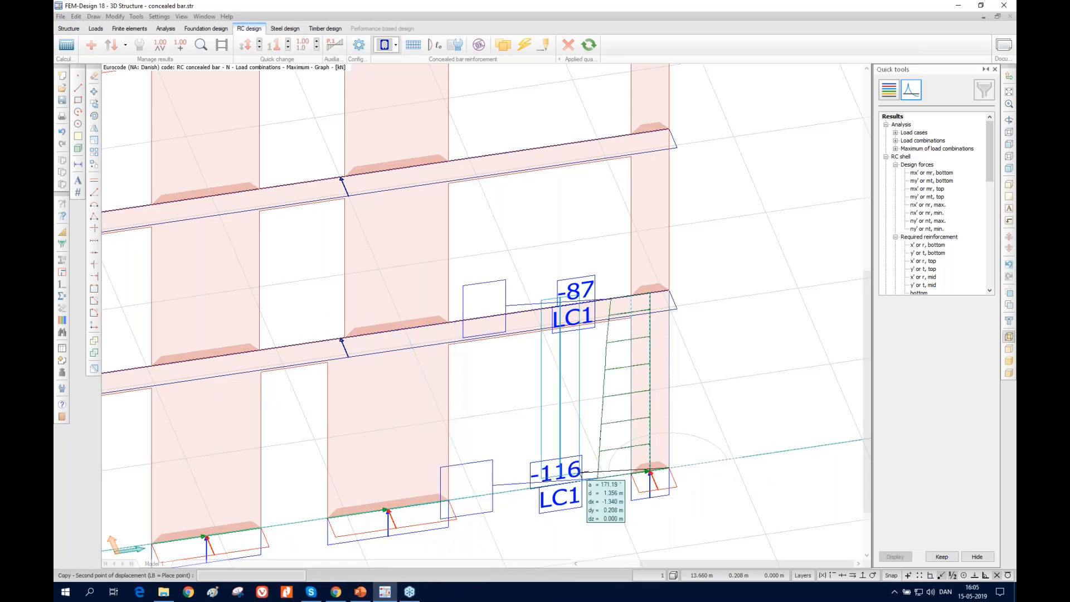
pyautogui.press('Escape')
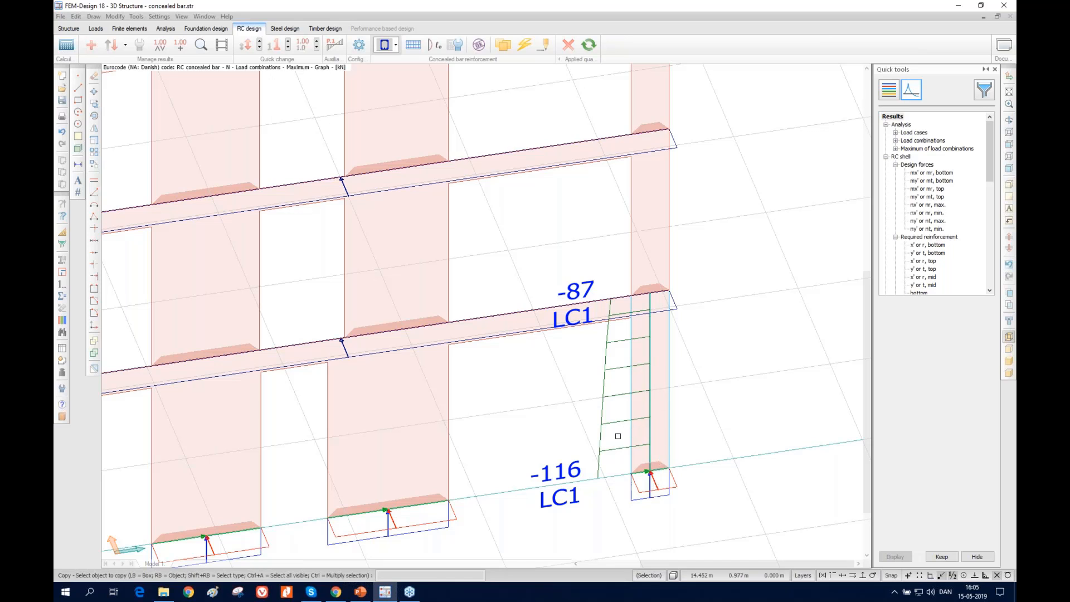
# Erase the concealed bar from the ground-storey end pier
pyautogui.click(95, 78)
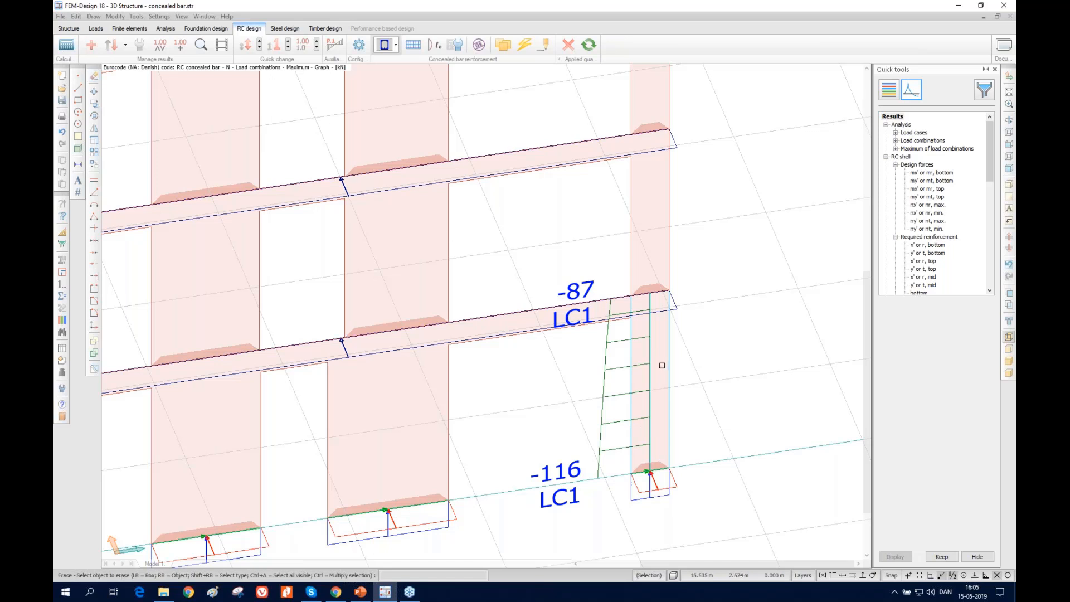
pyautogui.click(645, 362)
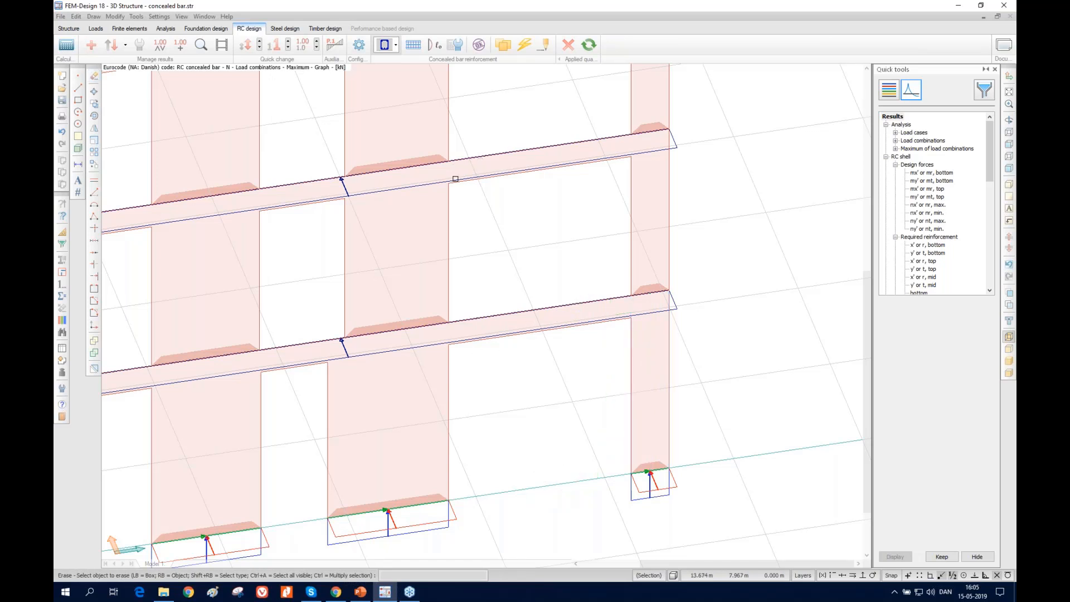
# Define an inclined rectangular concealed bar with a user-defined direction in the wide second-storey pier
pyautogui.scroll(-3, 514, 409)
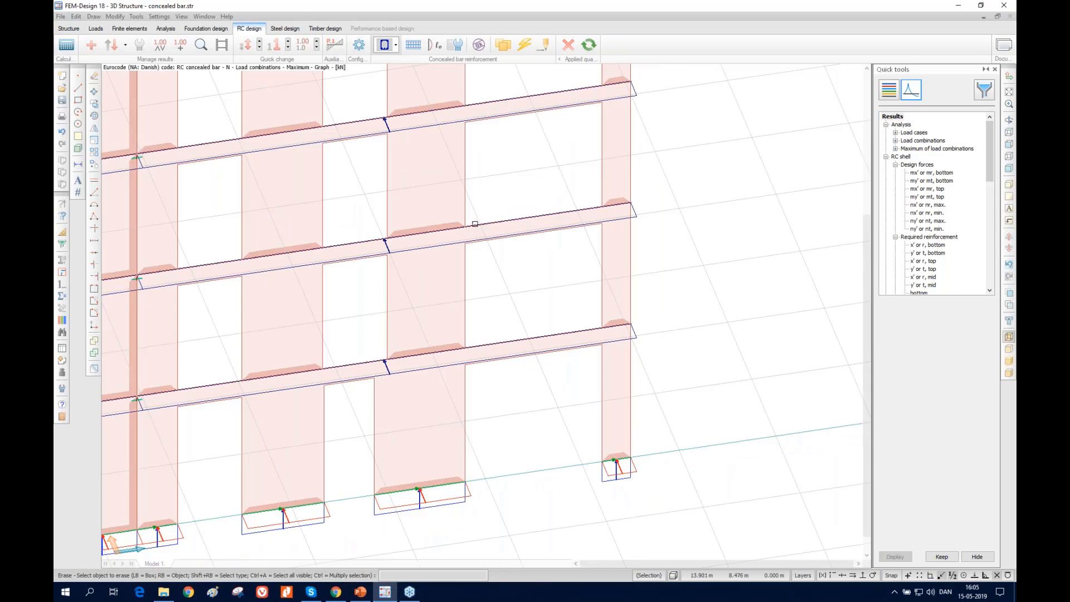
pyautogui.scroll(4, 473, 223)
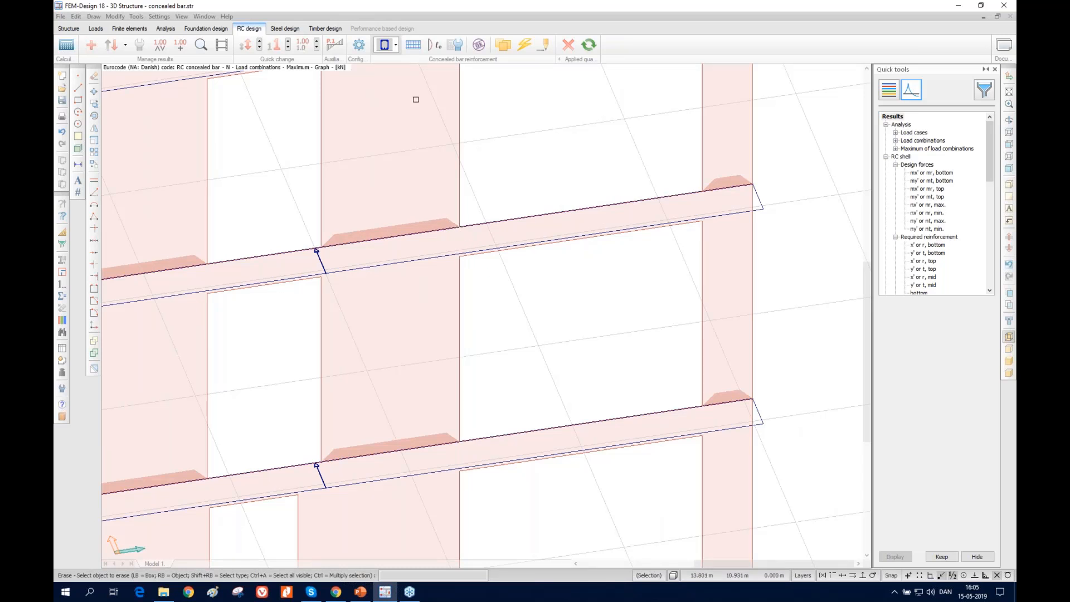
pyautogui.click(413, 45)
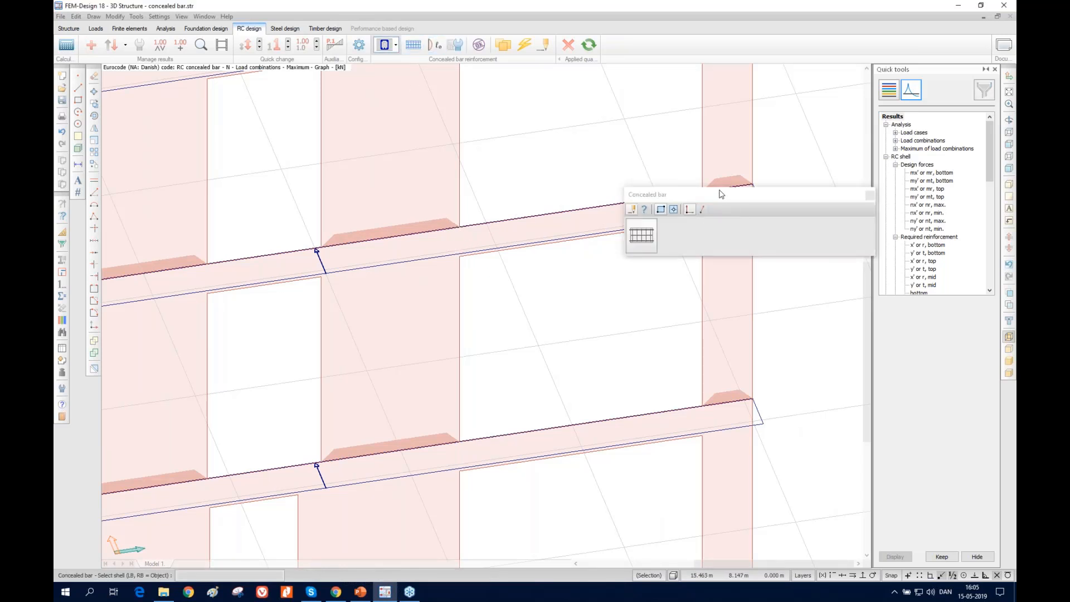
pyautogui.moveTo(722, 196); pyautogui.dragTo(713, 297)
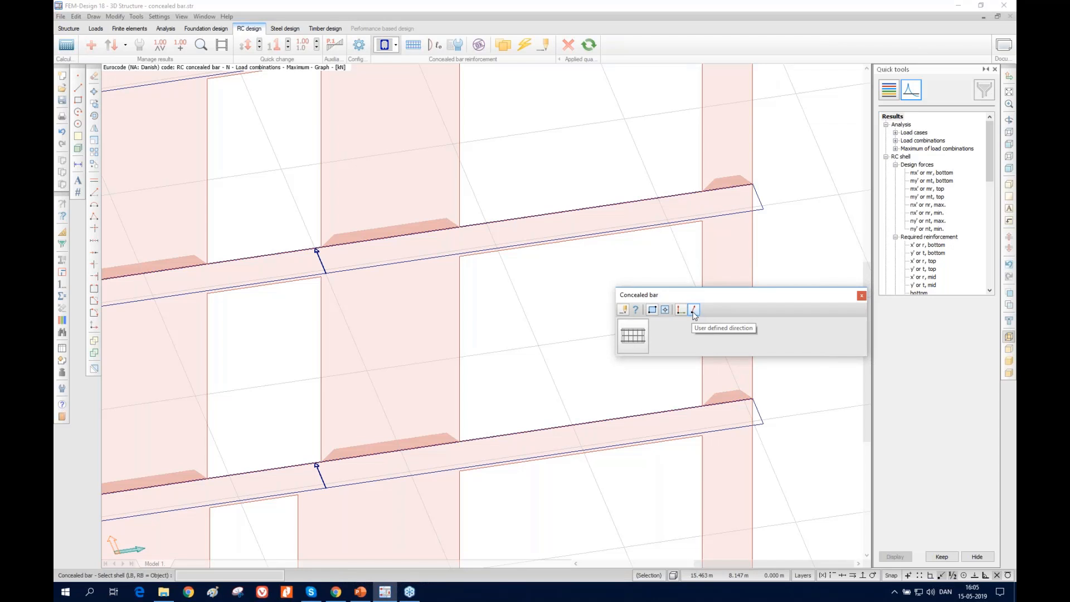
pyautogui.click(693, 310)
pyautogui.click(404, 339)
pyautogui.click(374, 383)
pyautogui.click(430, 299)
pyautogui.click(365, 384)
pyautogui.click(438, 305)
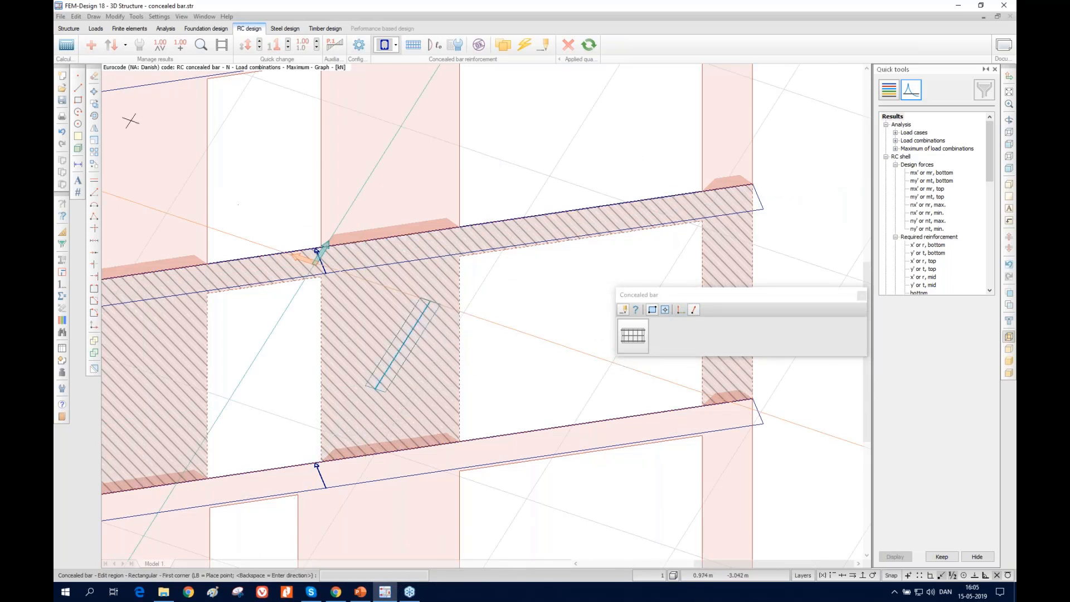
# Erase the inclined concealed bar from the wide second-storey pier
pyautogui.click(94, 78)
pyautogui.click(405, 341)
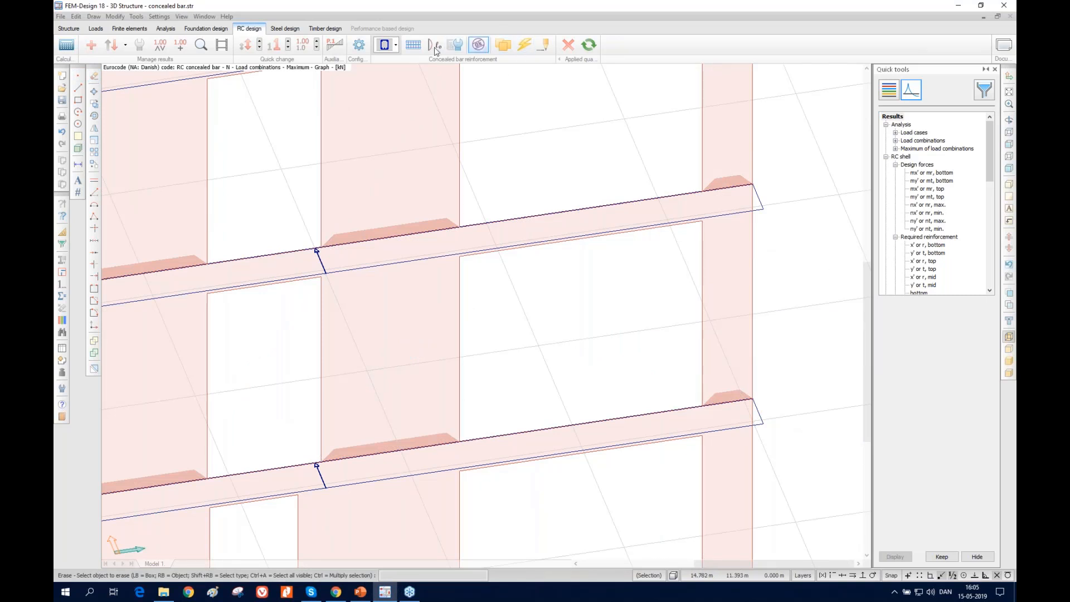
pyautogui.press('Escape')
# Define a rectangular concealed bar about 3.5 m long over the second-storey lintel, from the wide pier's edge to the wall's end
pyautogui.click(412, 46)
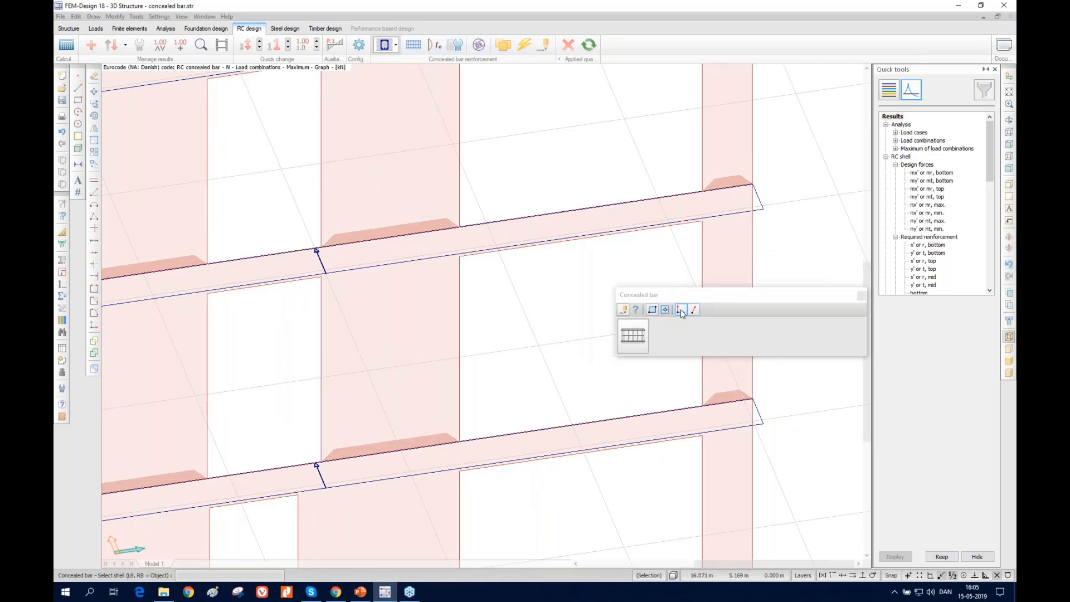
pyautogui.click(666, 310)
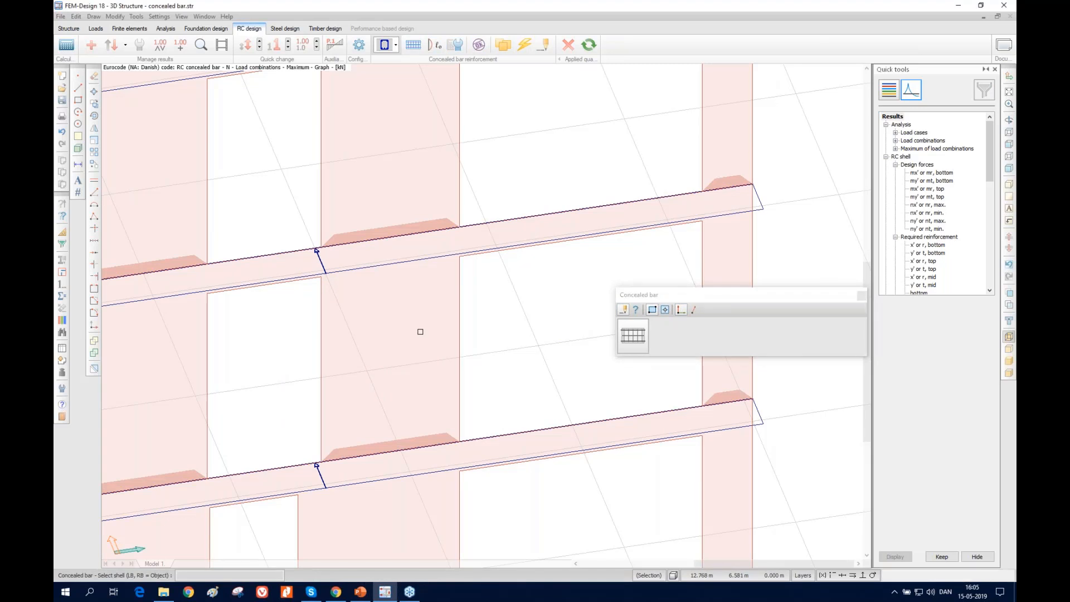
pyautogui.click(418, 329)
pyautogui.click(459, 256)
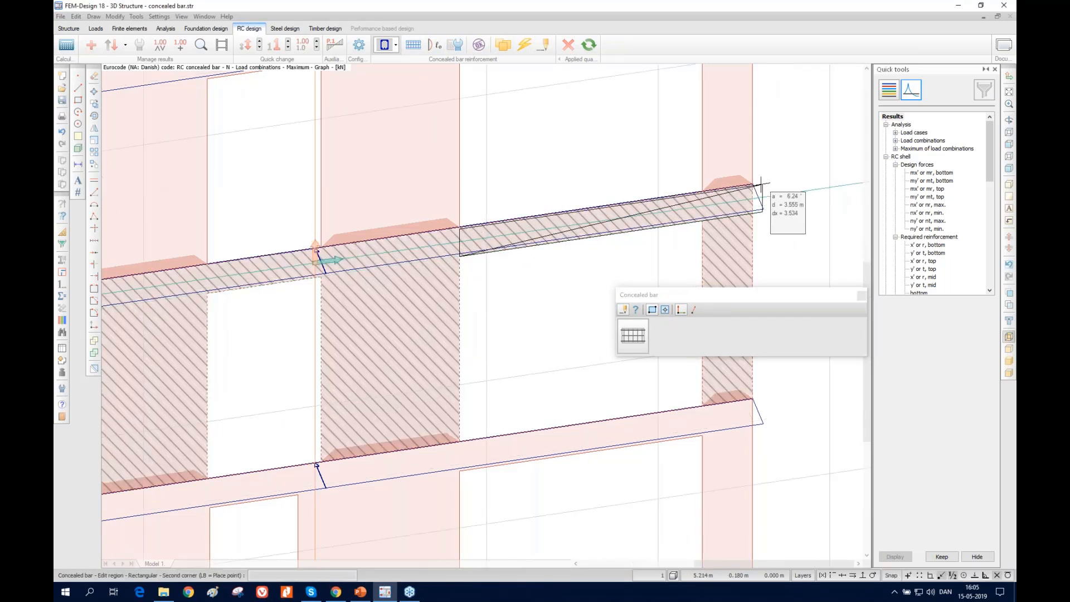
pyautogui.click(754, 184)
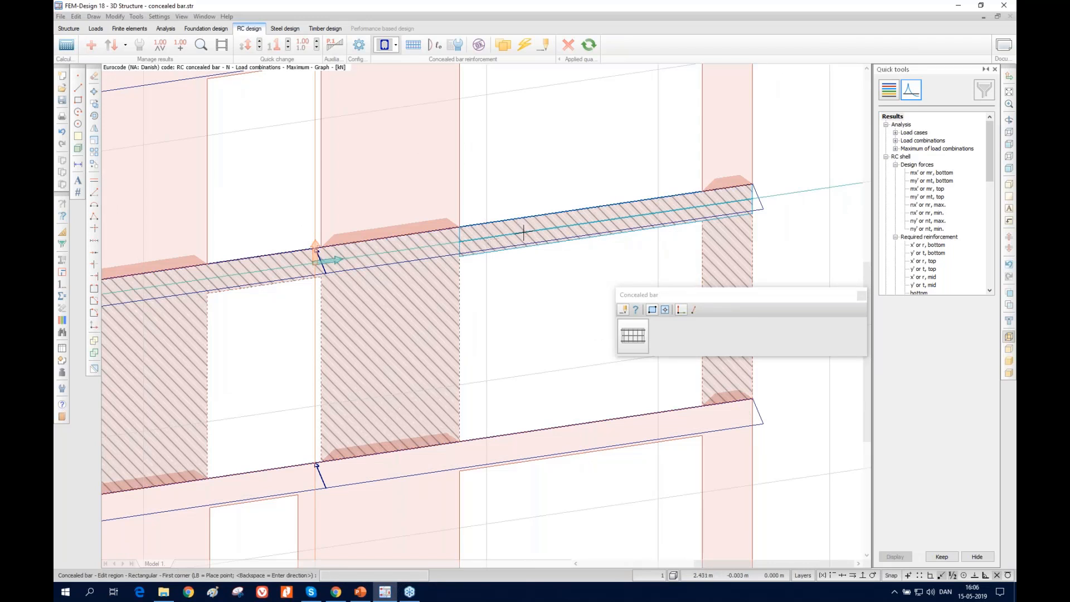
pyautogui.click(861, 296)
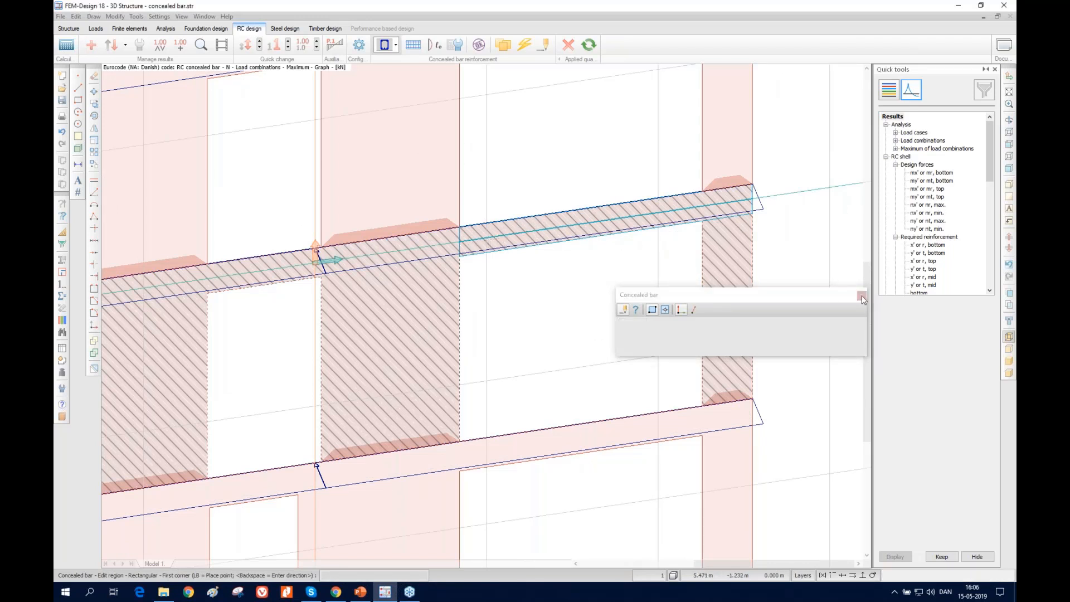
# Auto-design the lintel's concealed bar with 6 mm stirrups and 16 mm auxiliary longitudinal bars
pyautogui.click(524, 45)
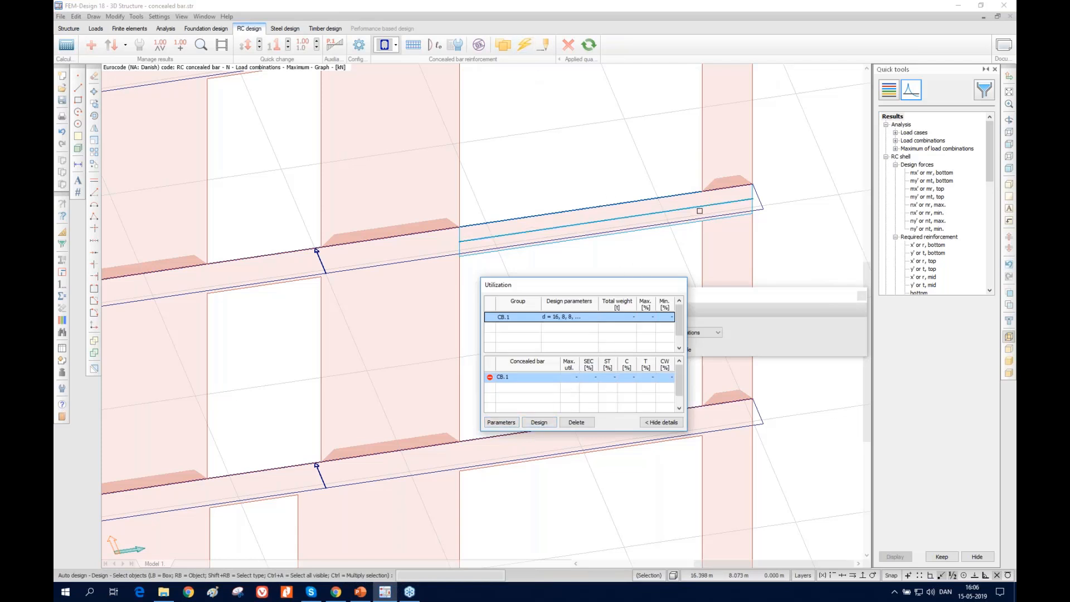
pyautogui.click(501, 422)
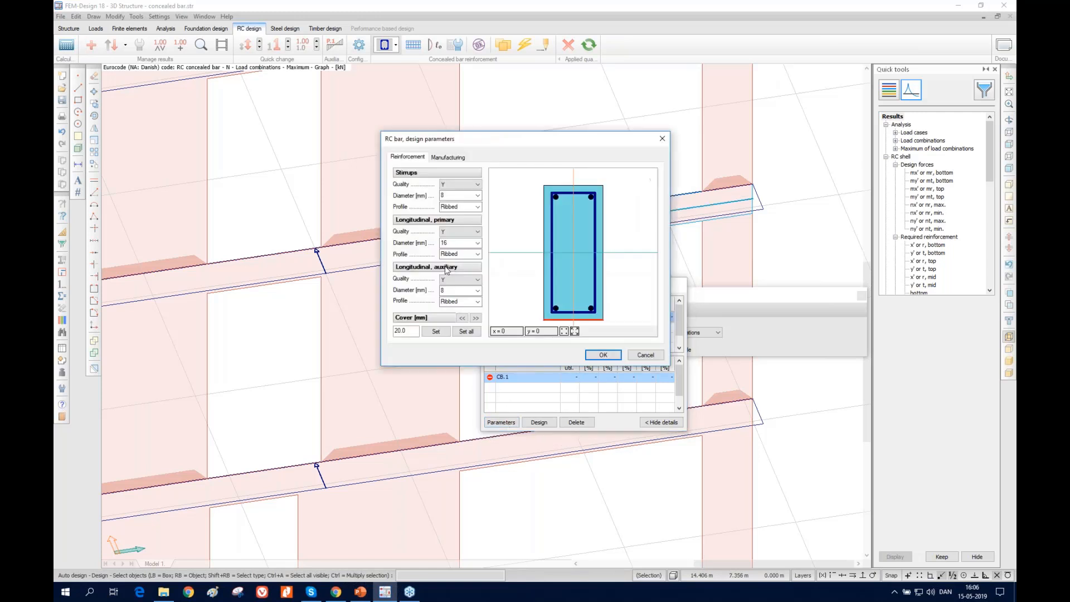
pyautogui.click(477, 195)
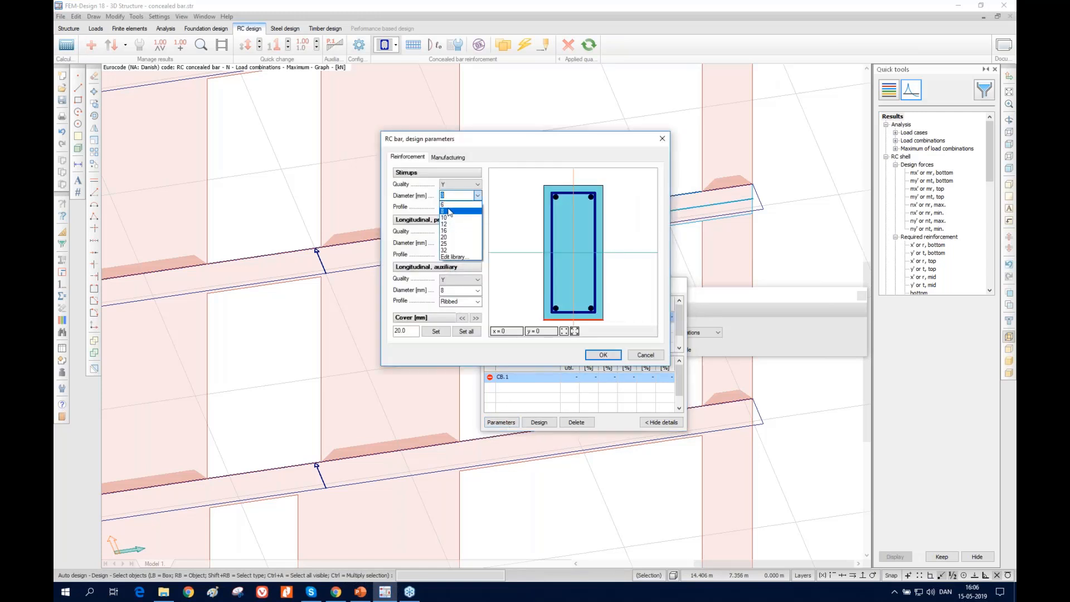
pyautogui.click(449, 211)
pyautogui.click(477, 291)
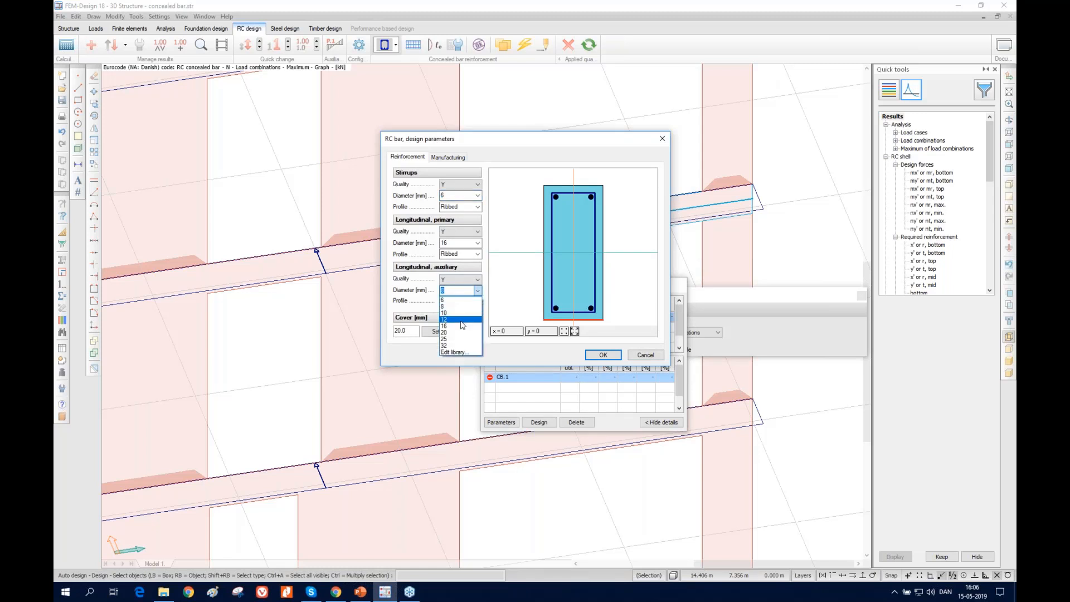
pyautogui.click(458, 328)
pyautogui.click(606, 355)
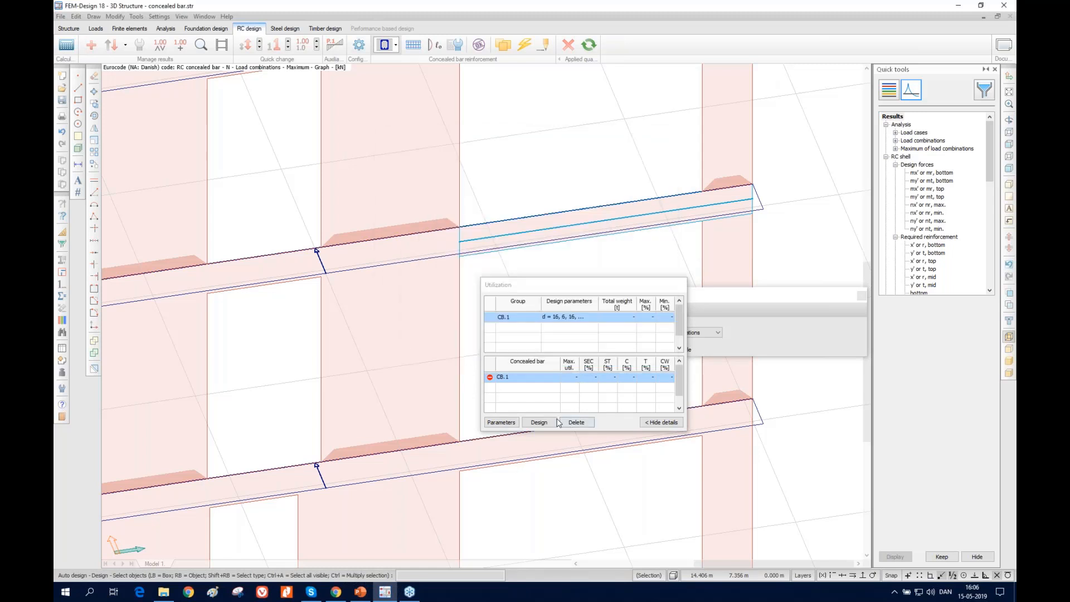
pyautogui.click(545, 422)
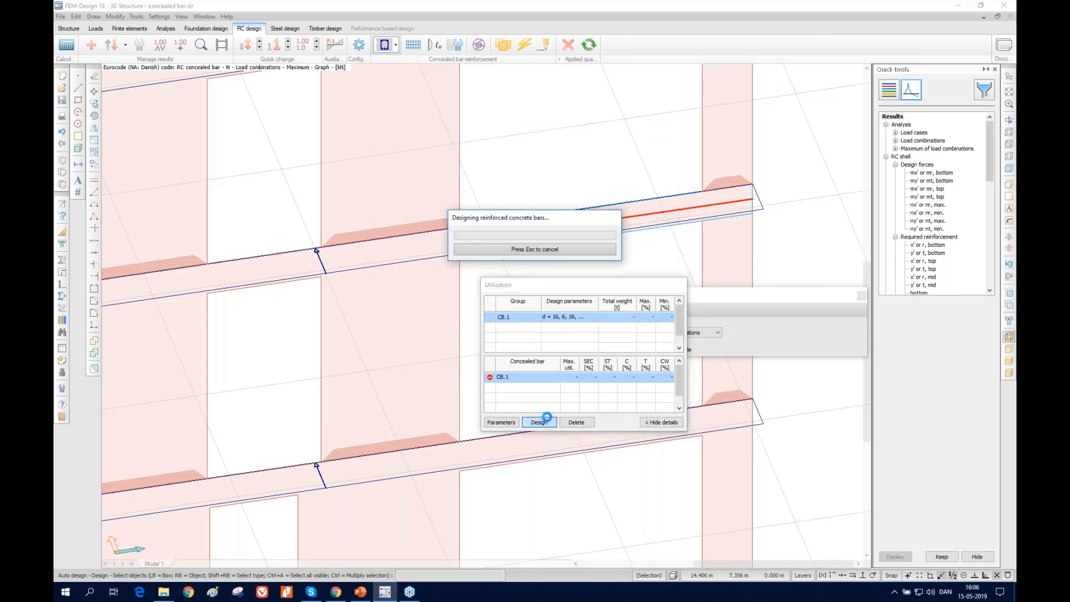
# Display the lintel bar's internal moment My' for the maximum of load combinations as a graph
pyautogui.click(930, 221)
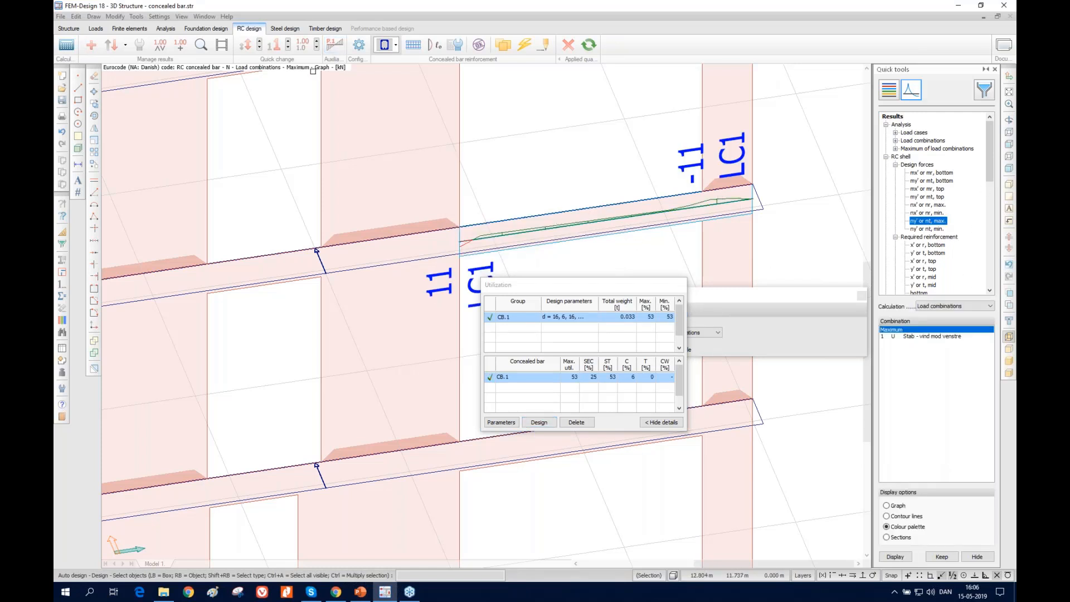
pyautogui.scroll(-6, 912, 236)
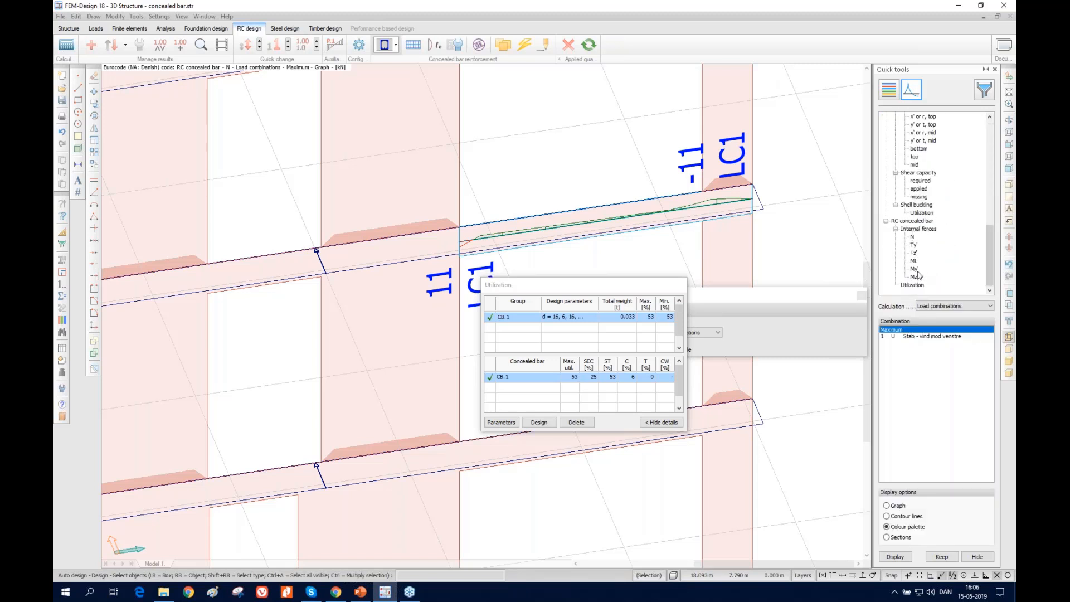
pyautogui.click(914, 268)
pyautogui.click(896, 557)
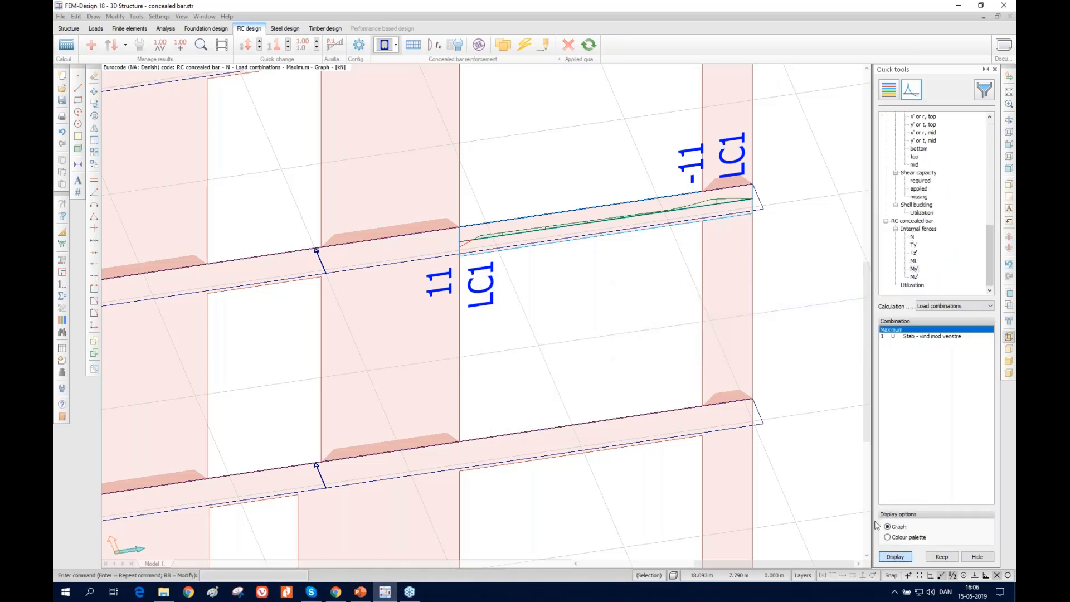